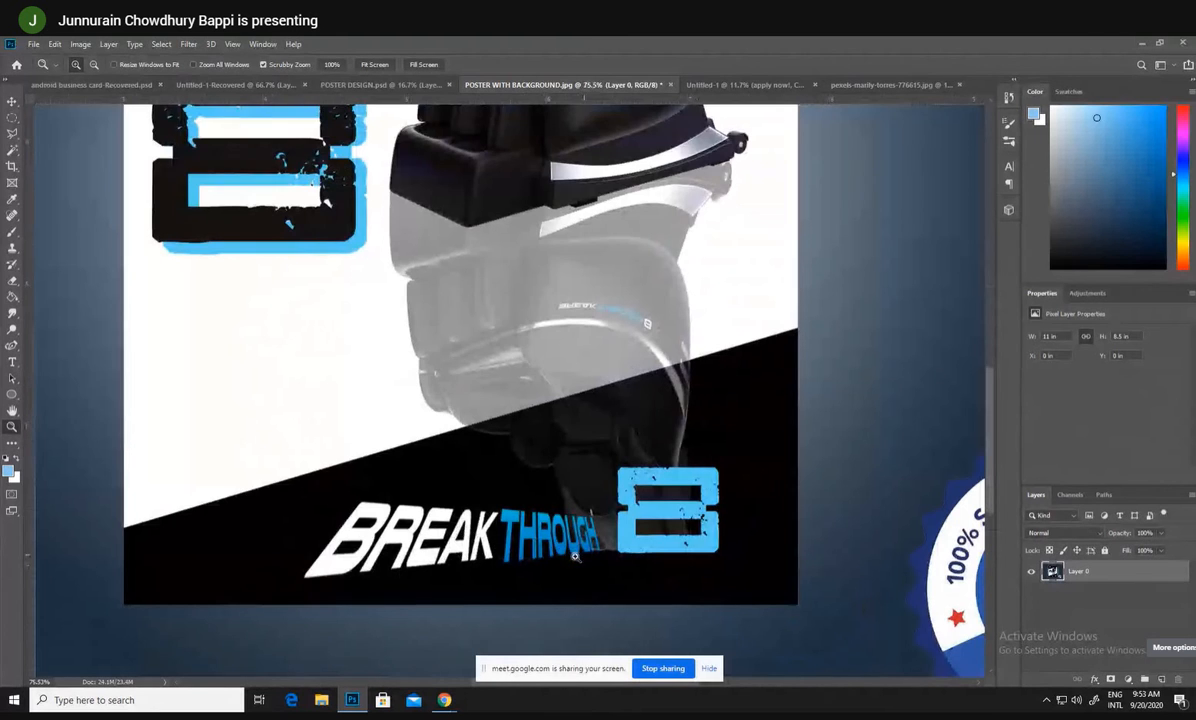
# - Review the open designs: POSTER WITH BACKGROUND.jpg, POSTER DESIGN.psd, the group photo and the Admission to Canada poster
pyautogui.scroll(-2, 540, 521)
pyautogui.scroll(1, 430, 494)
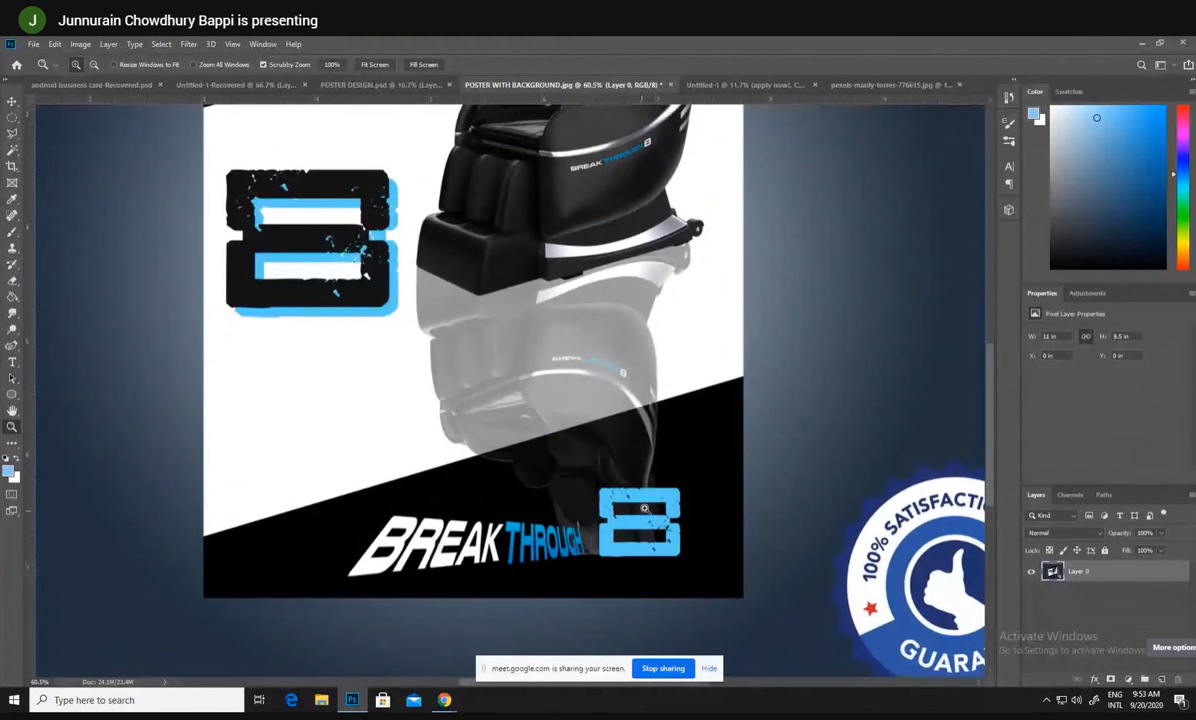
pyautogui.scroll(1, 675, 553)
pyautogui.scroll(1, 317, 222)
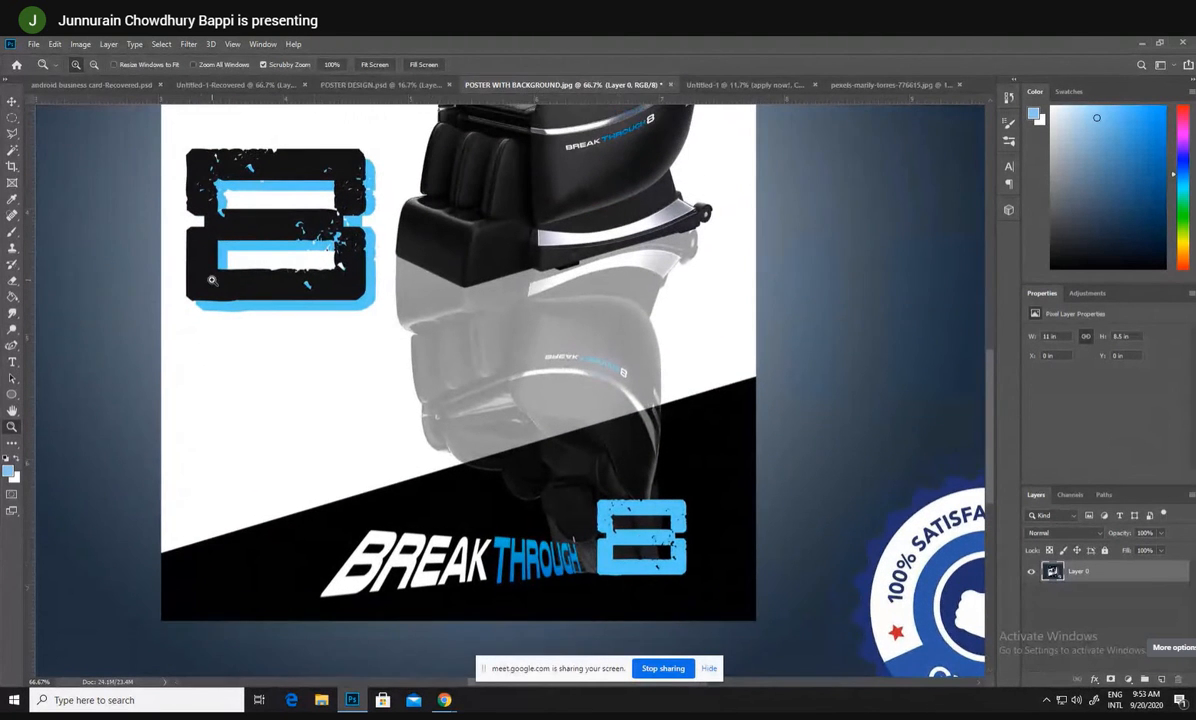
pyautogui.click(381, 84)
pyautogui.scroll(2, 578, 328)
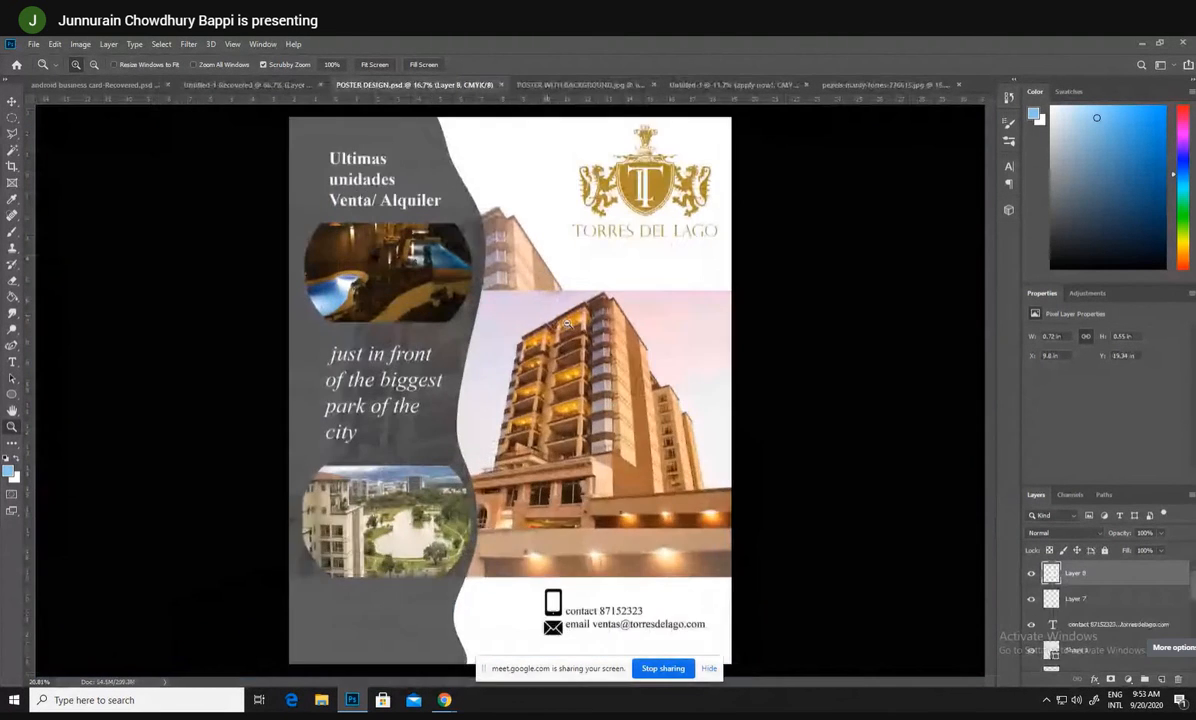
pyautogui.scroll(1, 578, 328)
pyautogui.scroll(-2, 578, 328)
pyautogui.scroll(2, 565, 333)
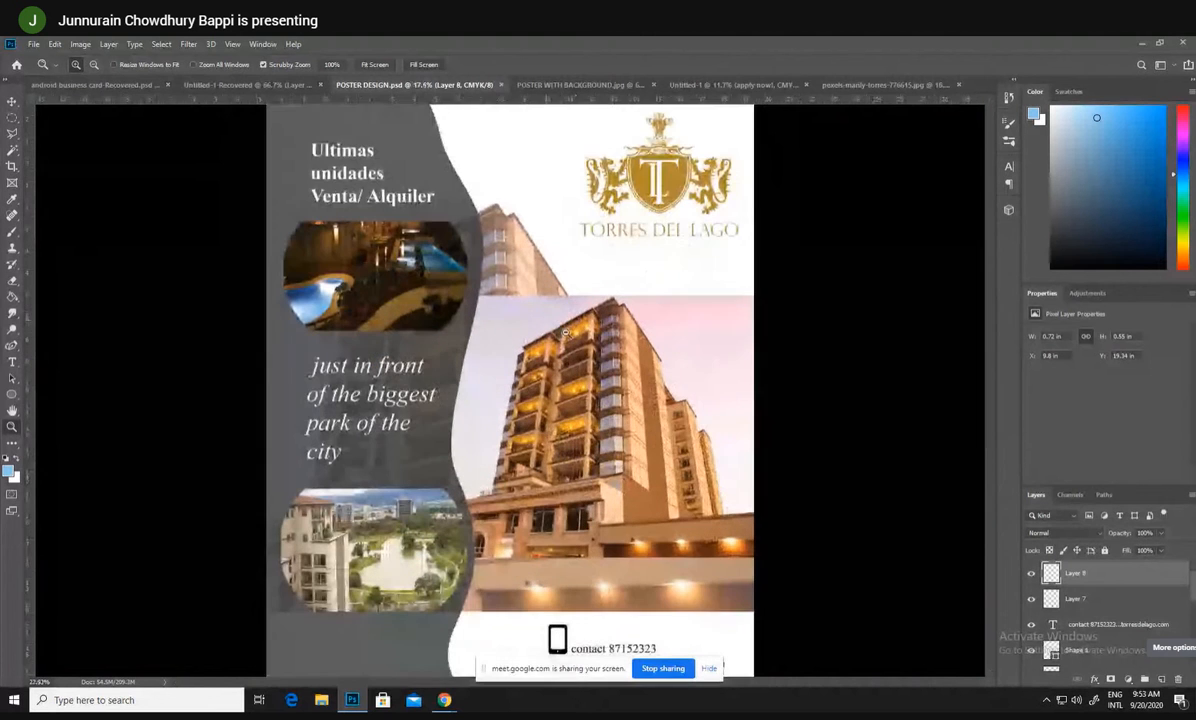
pyautogui.click(868, 84)
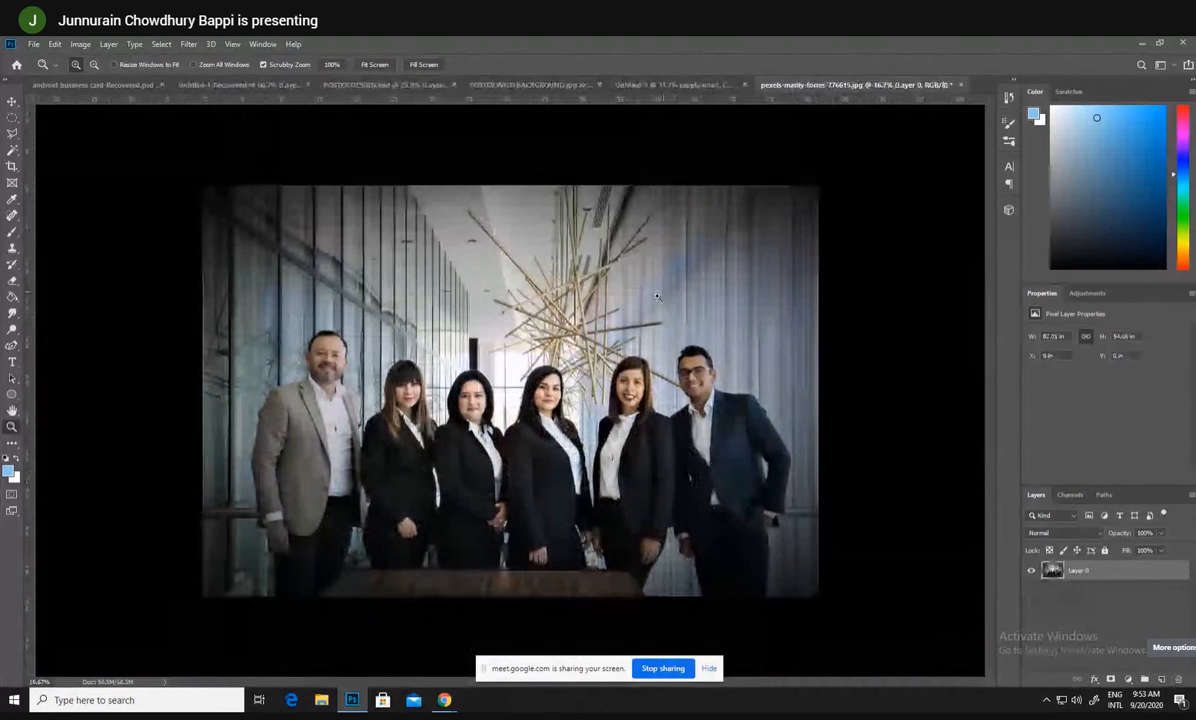
pyautogui.click(678, 84)
pyautogui.scroll(-1, 558, 273)
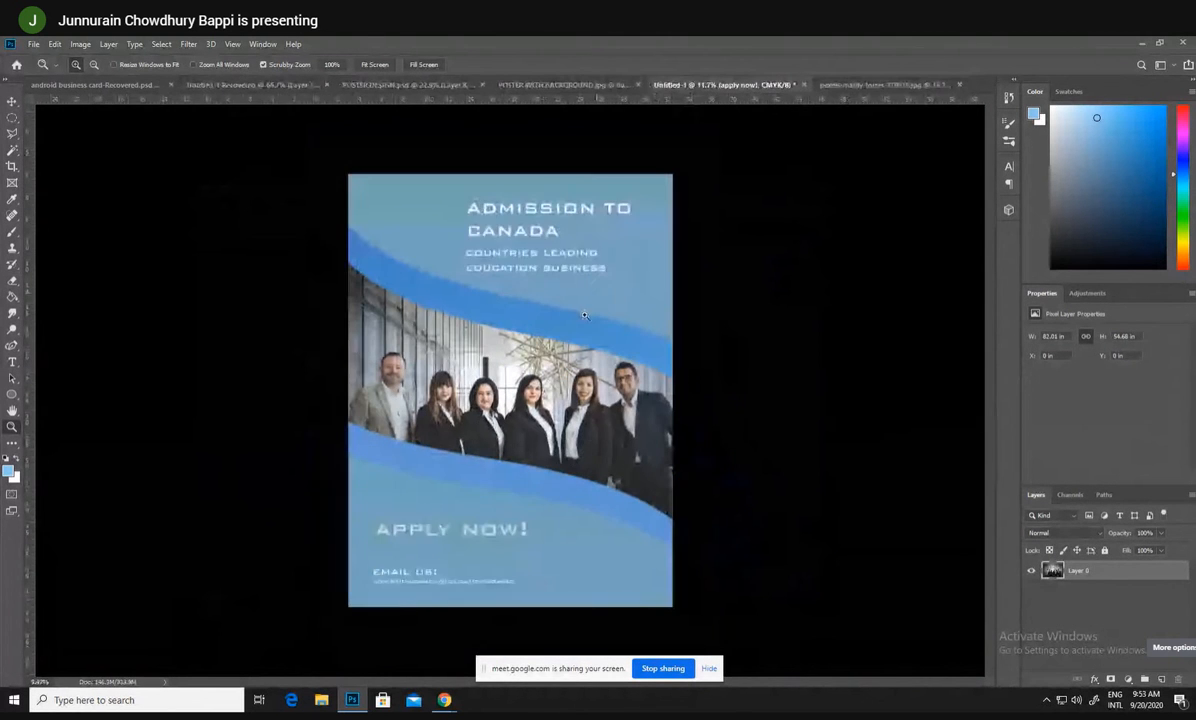
pyautogui.scroll(1, 587, 317)
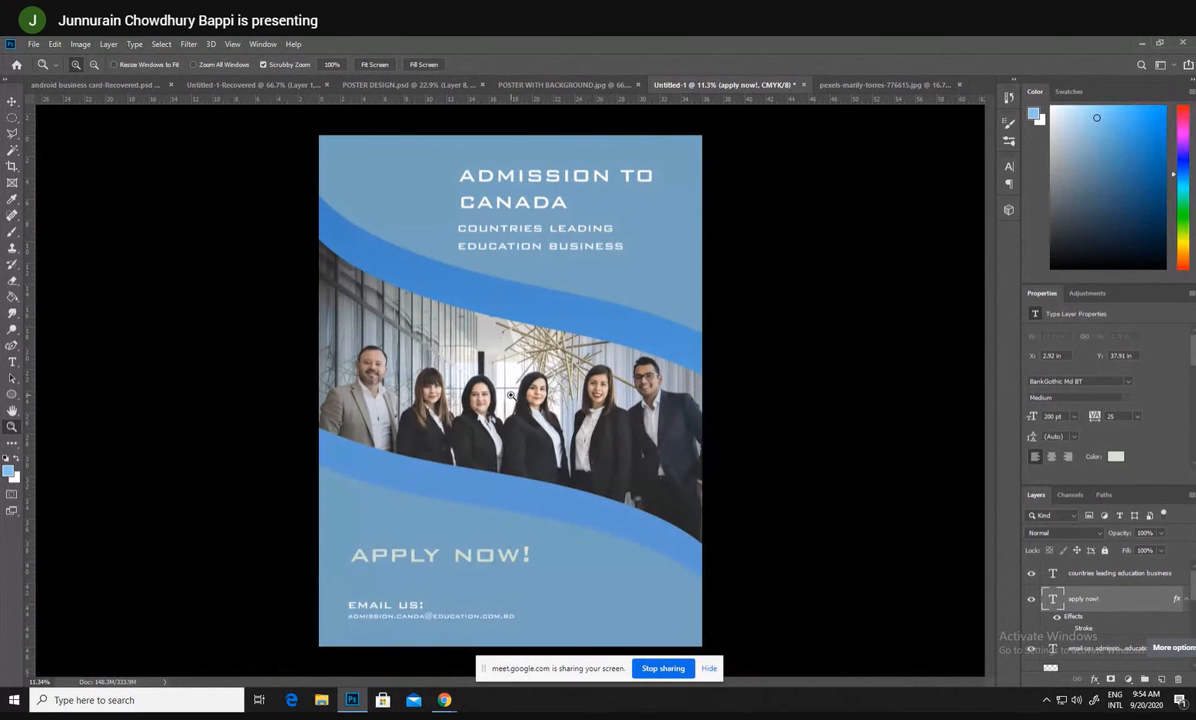
# - Switch to the Google Meet call in Chrome to check it, and return to the Admission to Canada poster in Photoshop
pyautogui.moveTo(446, 702)
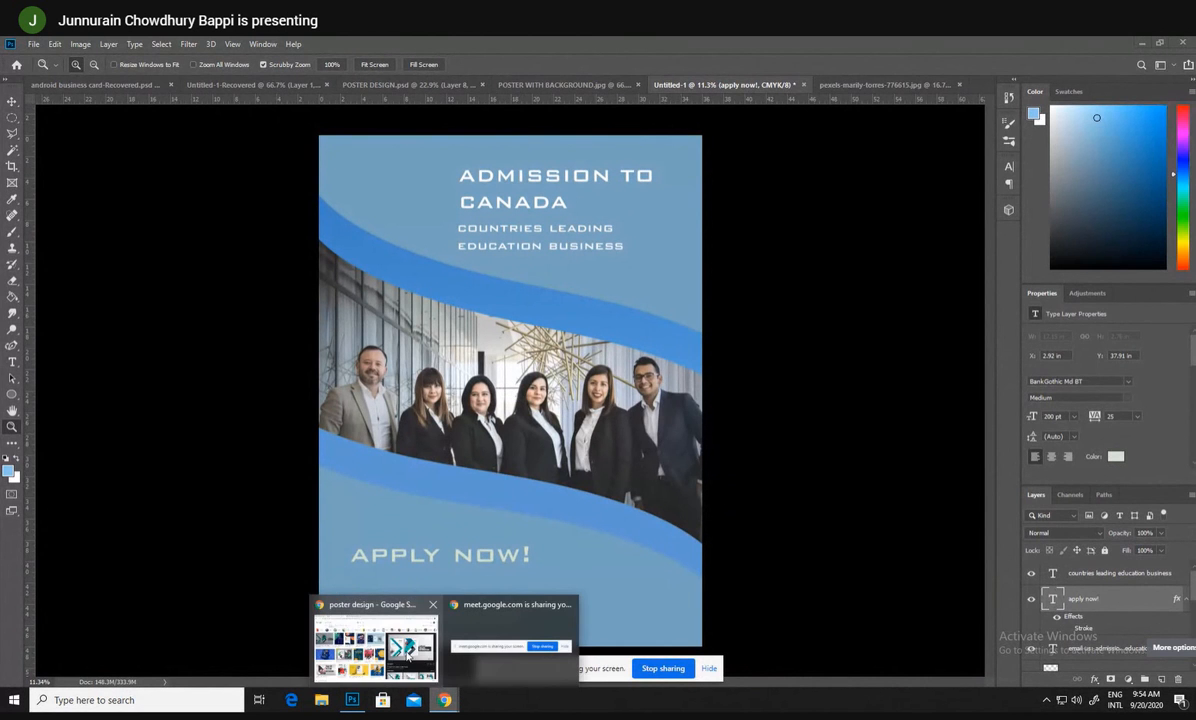
pyautogui.click(385, 620)
pyautogui.click(131, 45)
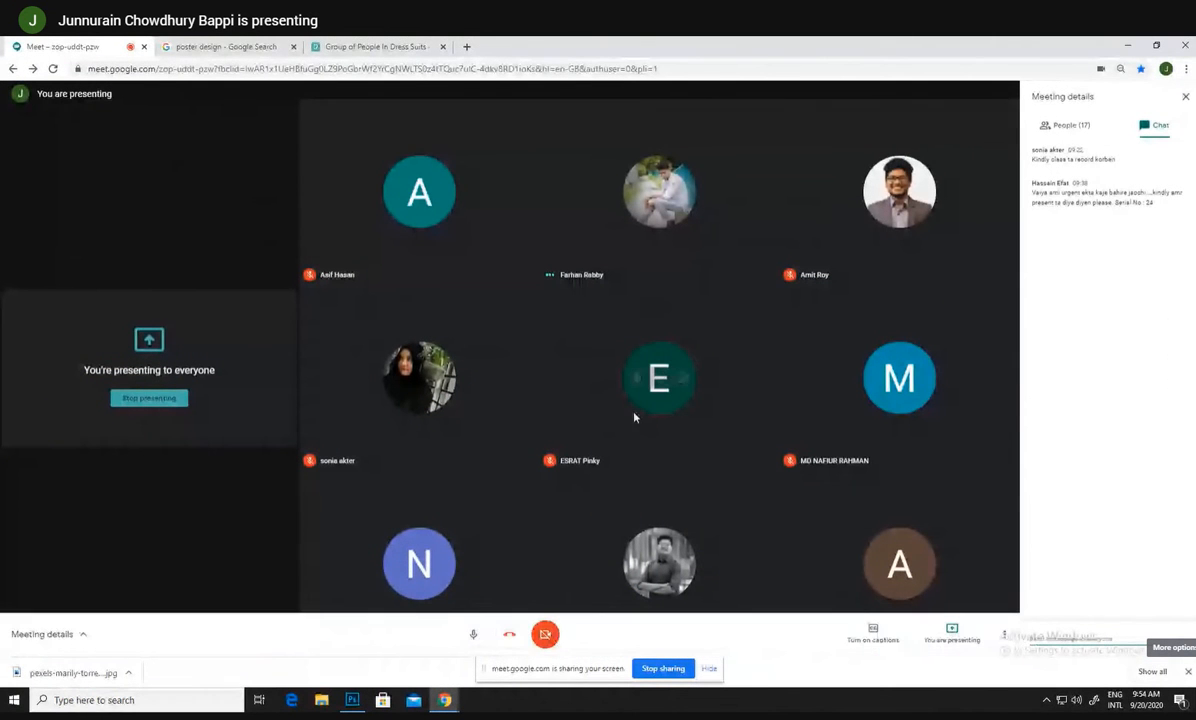
pyautogui.click(352, 700)
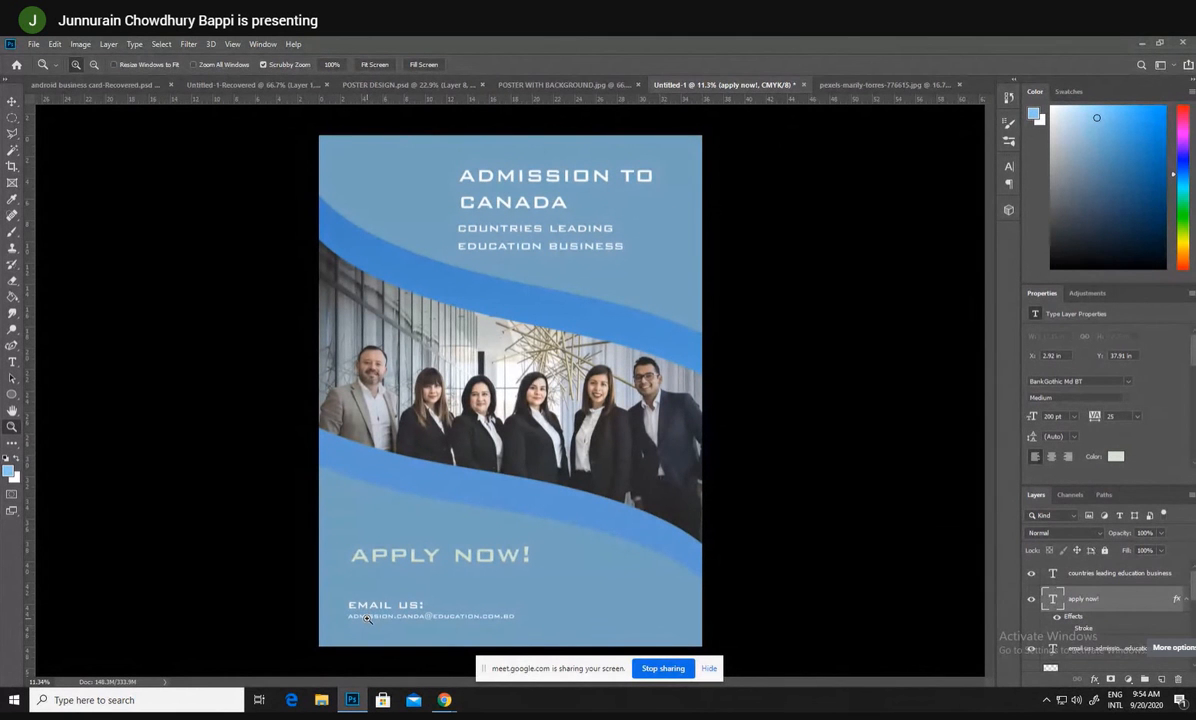
# - Switch to the Pexels page in Chrome and close the group photo to return to the corporate photo results
pyautogui.click(444, 700)
pyautogui.click(386, 46)
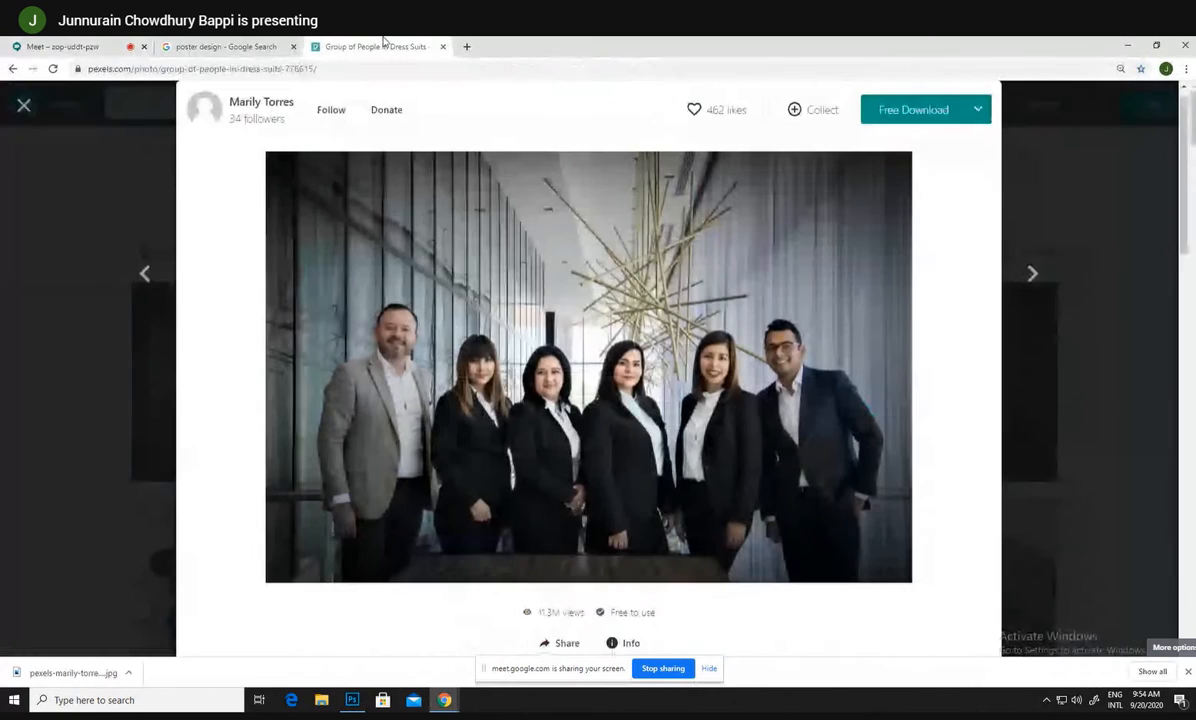
pyautogui.click(48, 231)
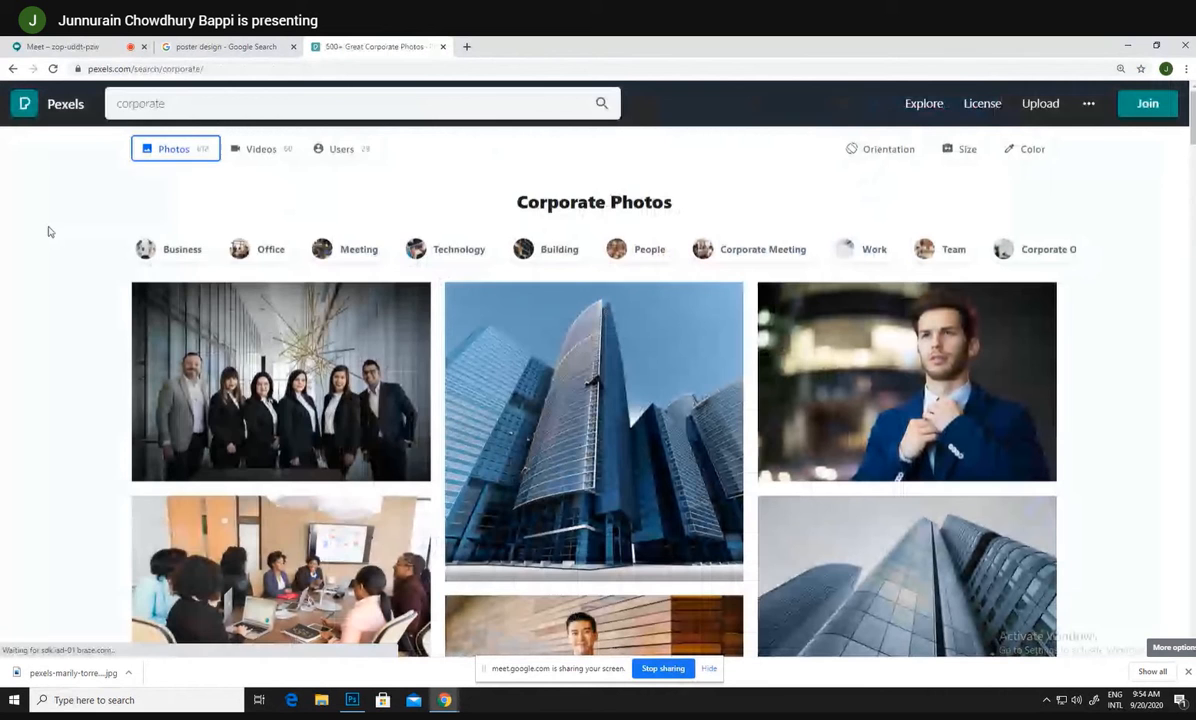
# - Search Pexels for "product" photos
pyautogui.click(304, 98)
pyautogui.write('pr')
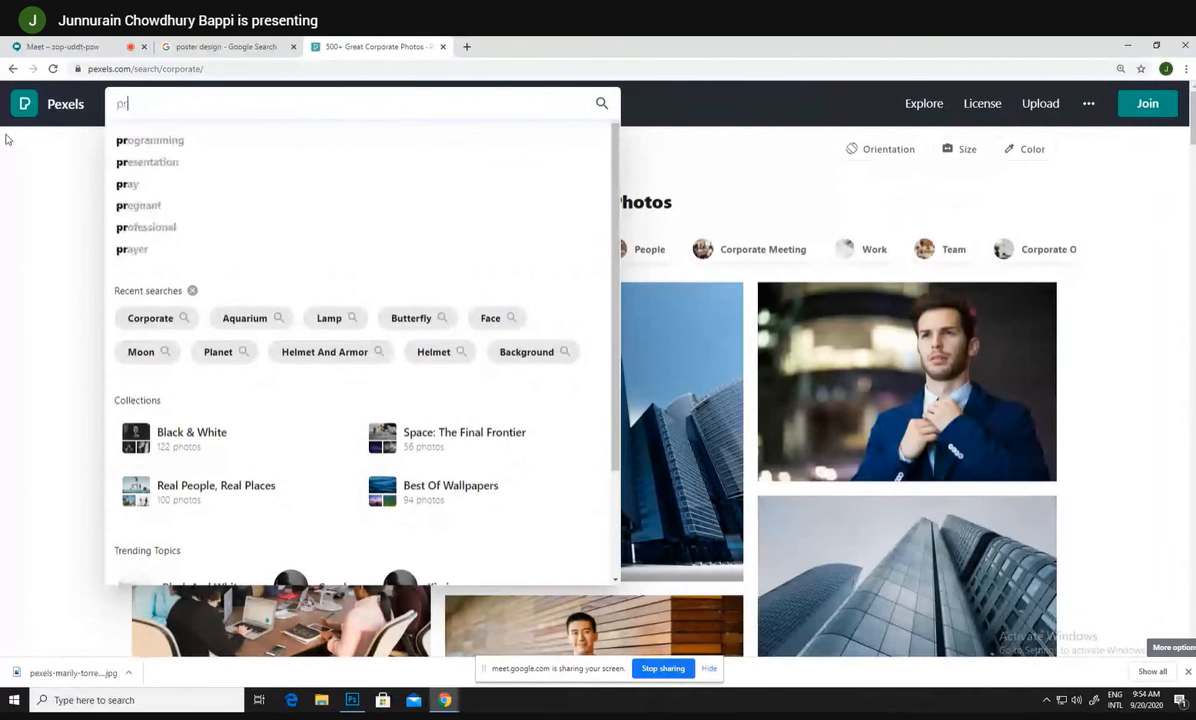
pyautogui.write('oduct')
pyautogui.press('Return')
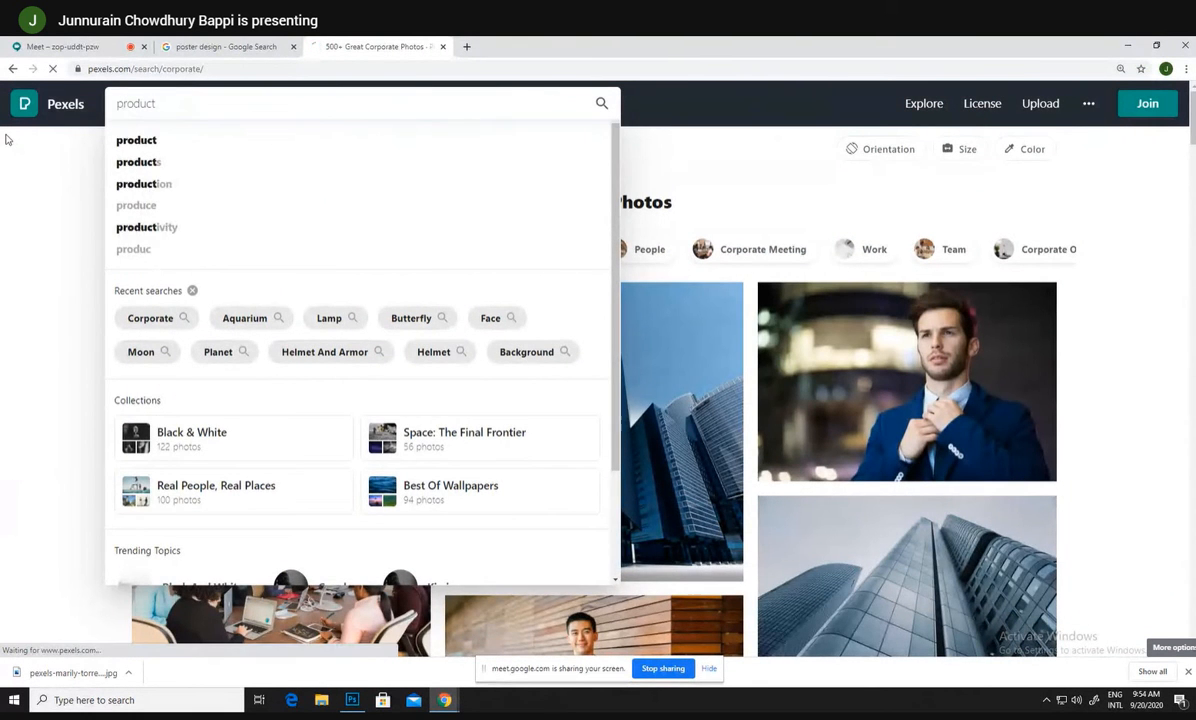
# - Browse the product photo results for an image suitable for a poster
pyautogui.scroll(-3, 816, 482)
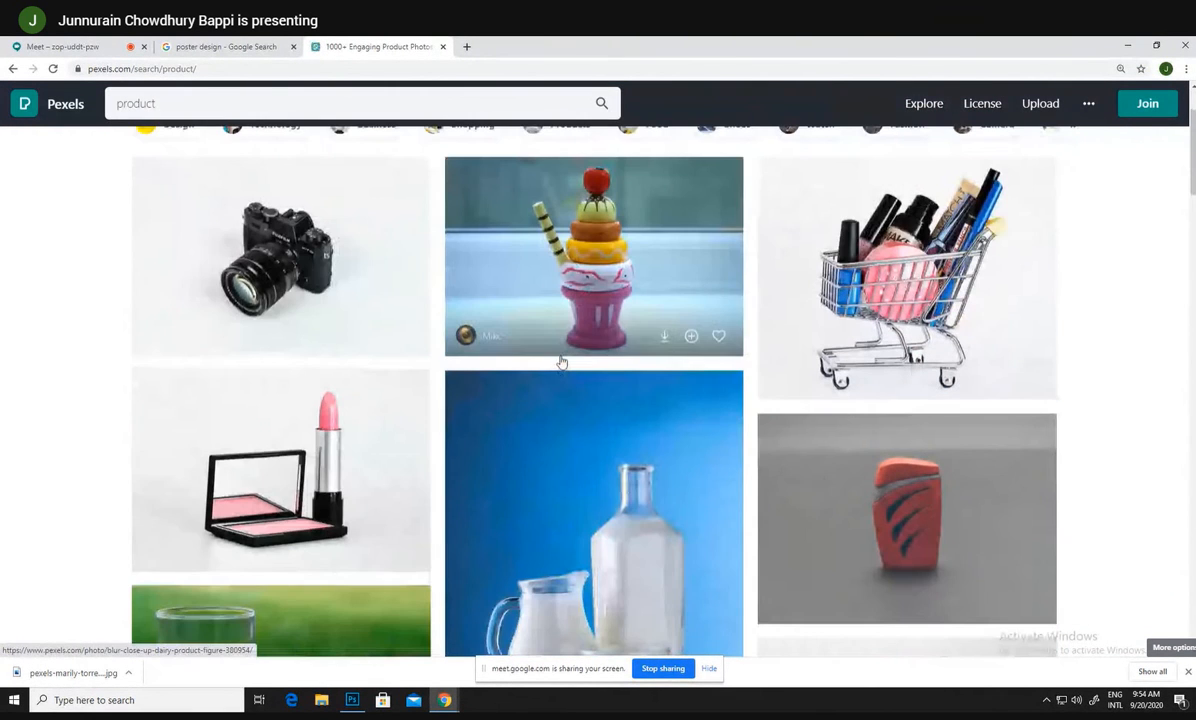
pyautogui.scroll(-4, 686, 502)
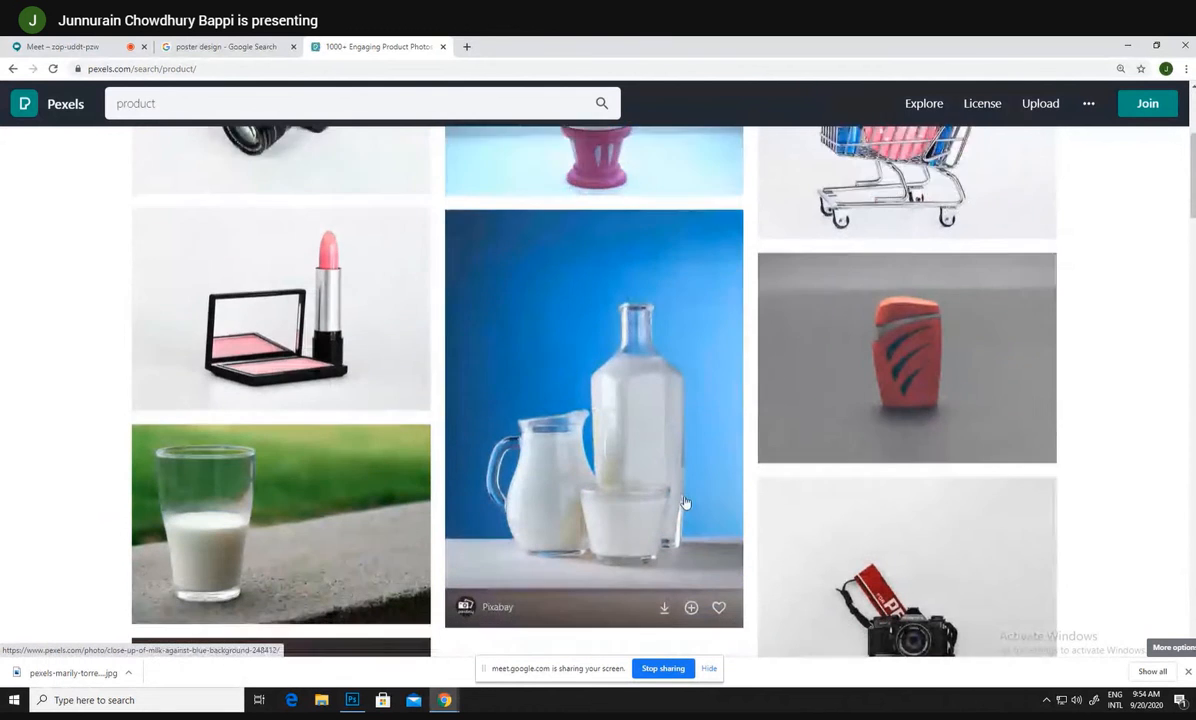
pyautogui.scroll(-2, 686, 502)
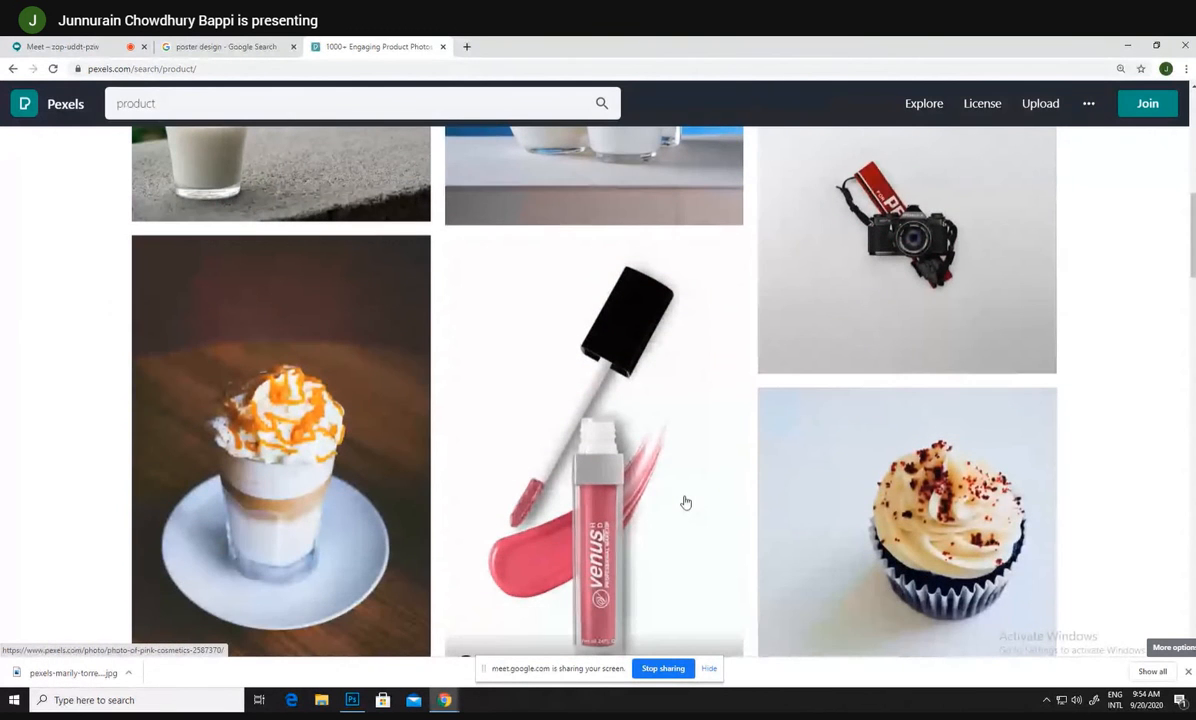
pyautogui.scroll(3, 686, 502)
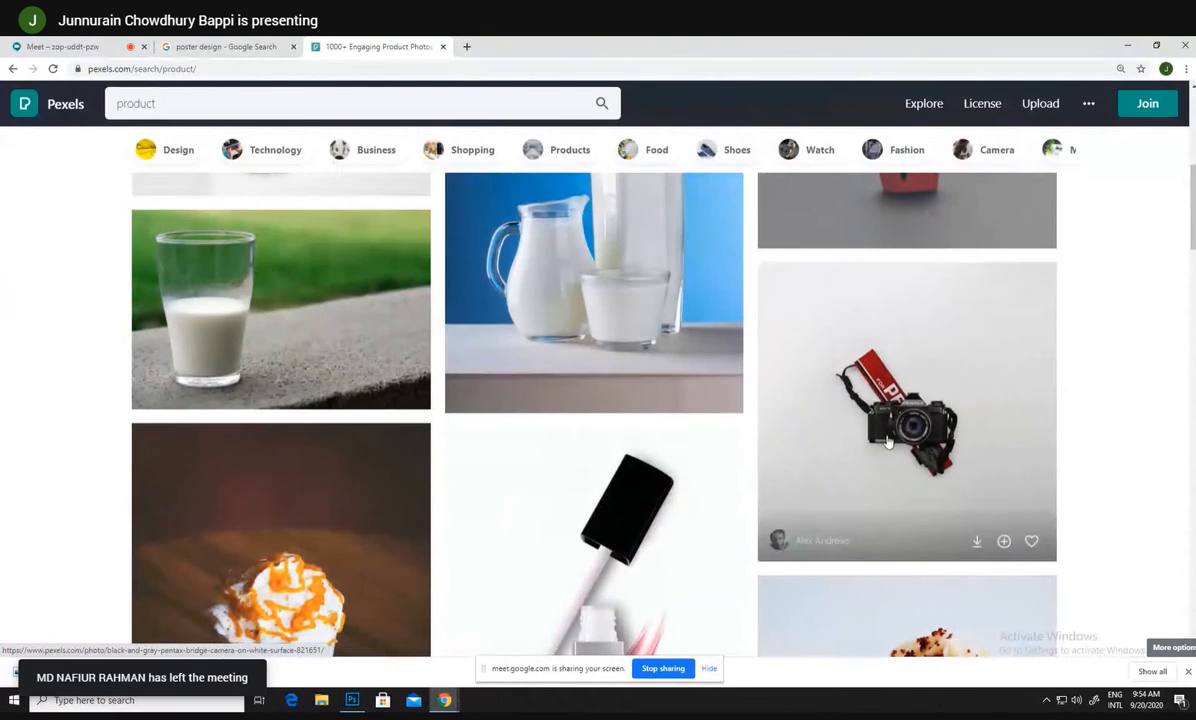
pyautogui.scroll(-10, 890, 440)
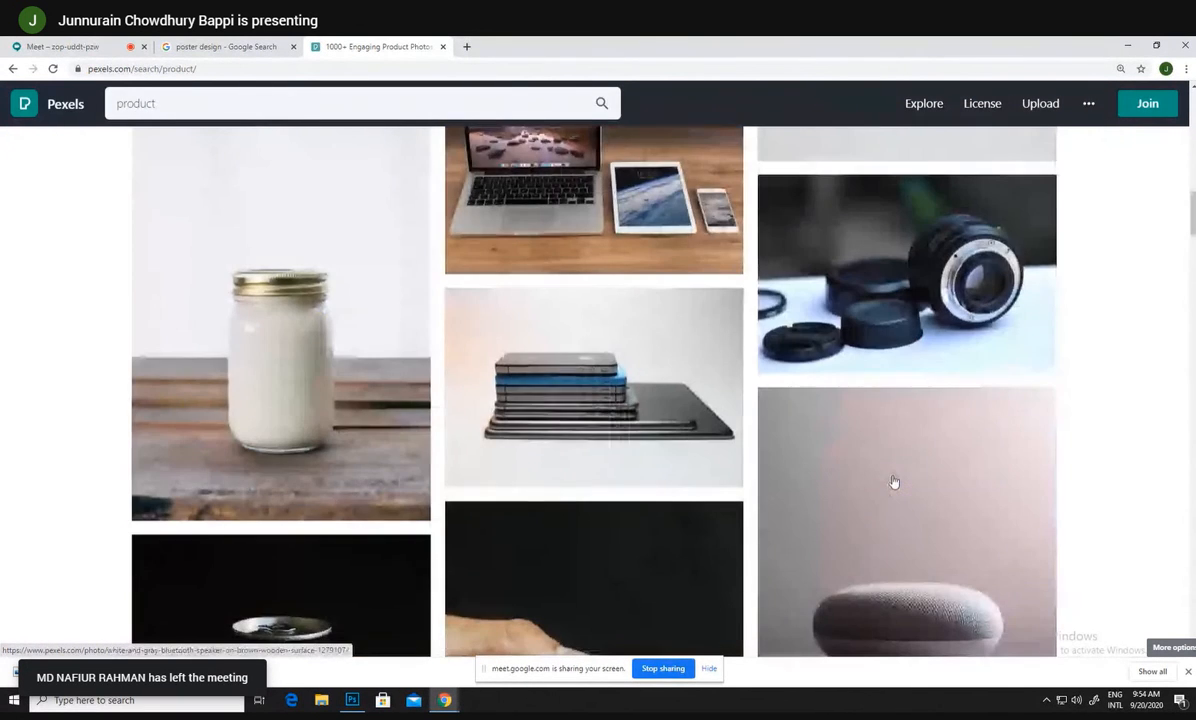
pyautogui.scroll(-3, 893, 482)
pyautogui.scroll(-2, 893, 482)
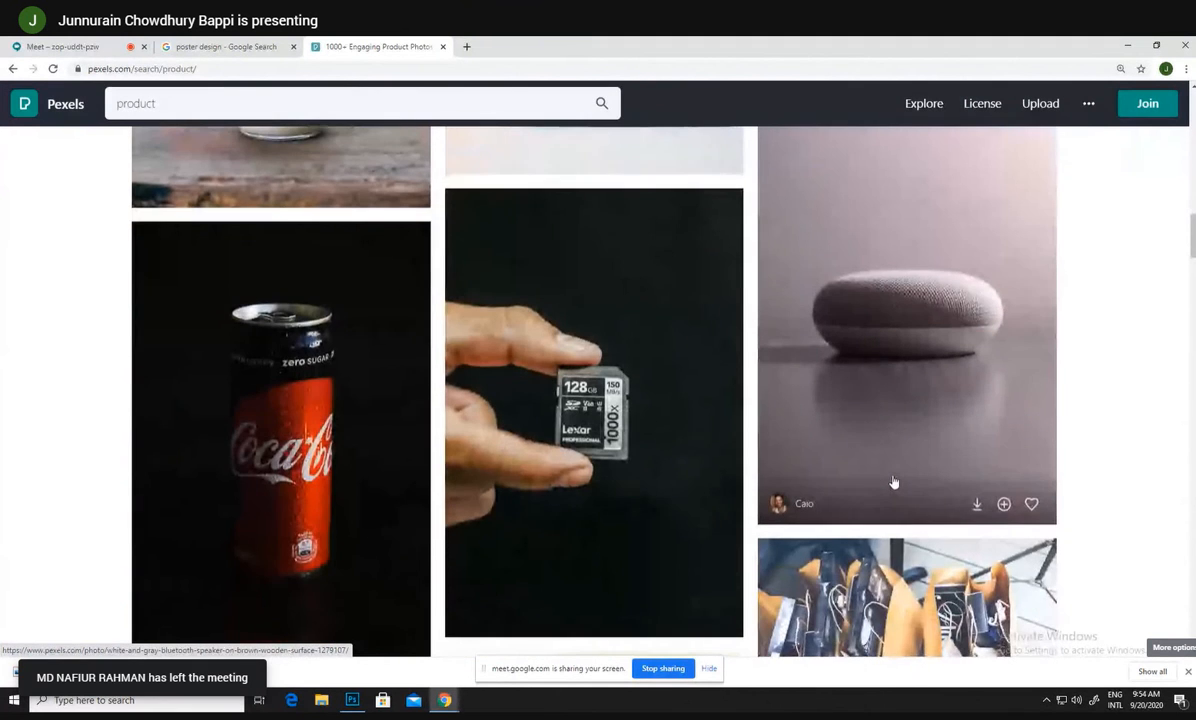
pyautogui.scroll(-3, 893, 482)
pyautogui.scroll(-4, 893, 482)
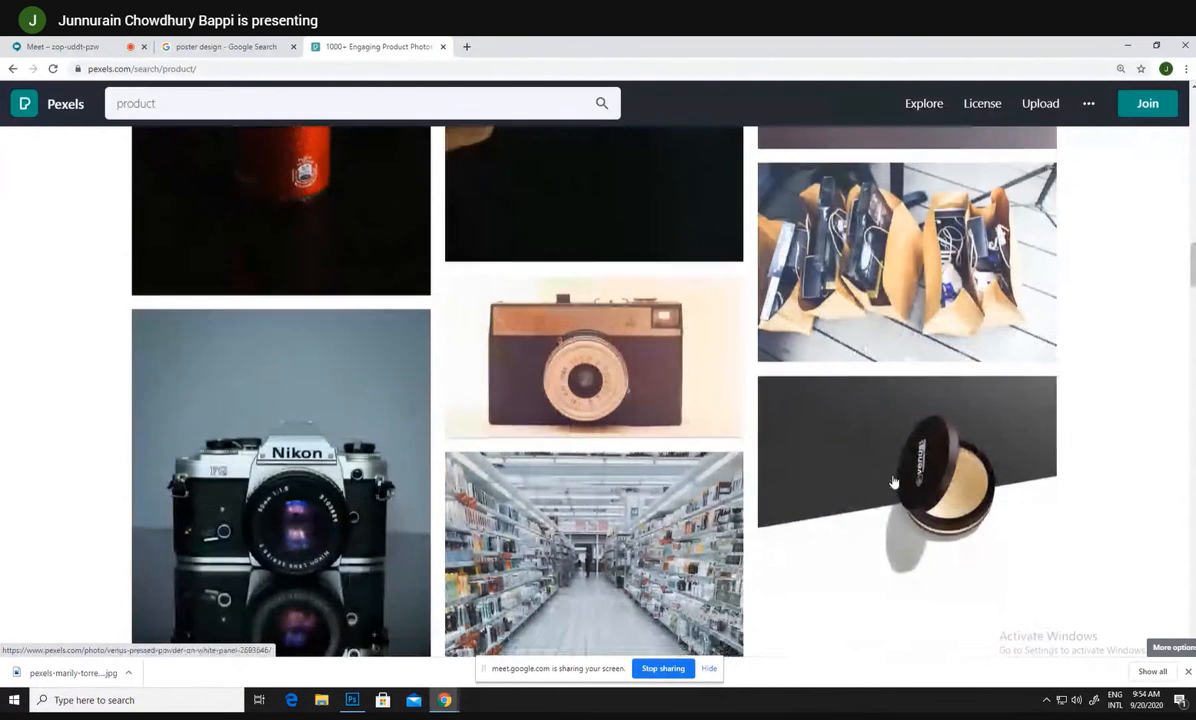
pyautogui.scroll(2, 893, 482)
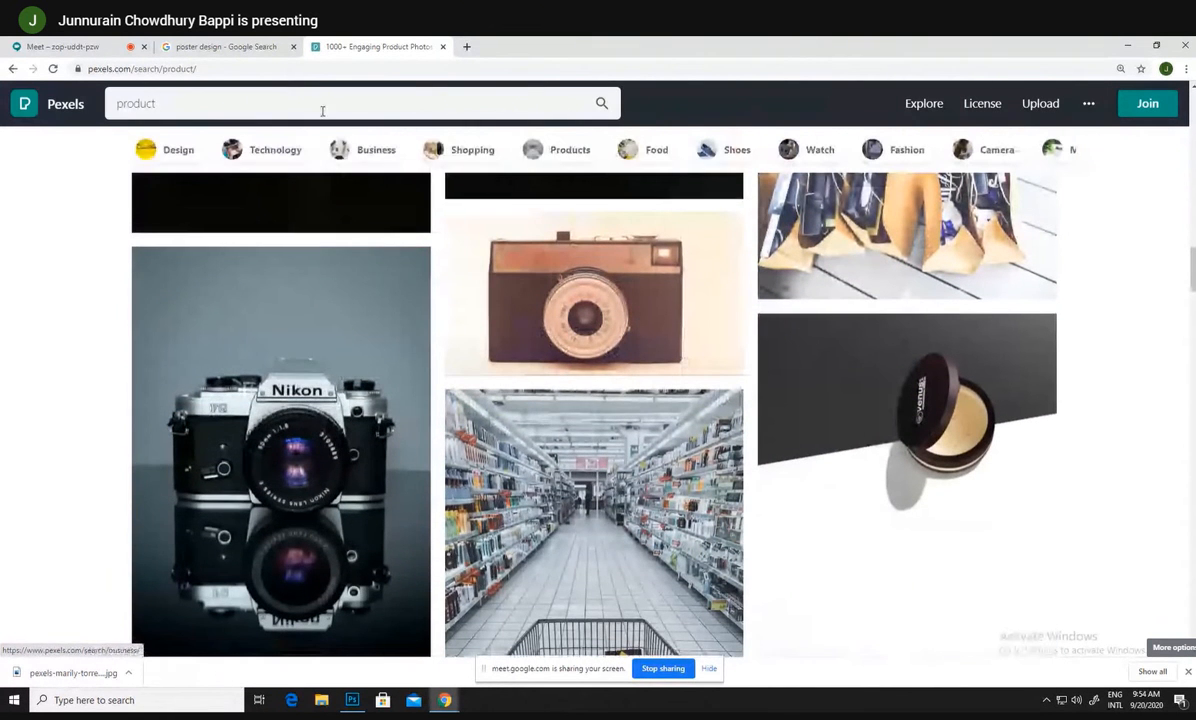
# - Search Pexels for "go pro" and look through the resulting photos for a poster image
pyautogui.click(266, 94)
pyautogui.write('go pro')
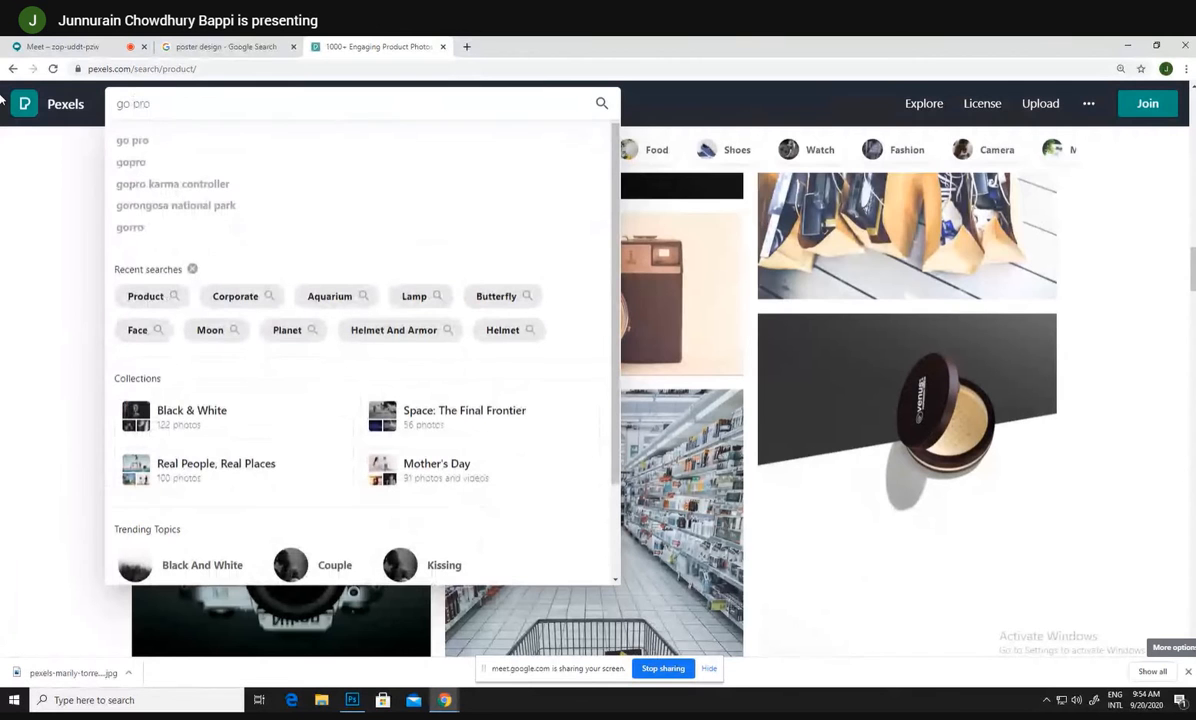
pyautogui.press('Return')
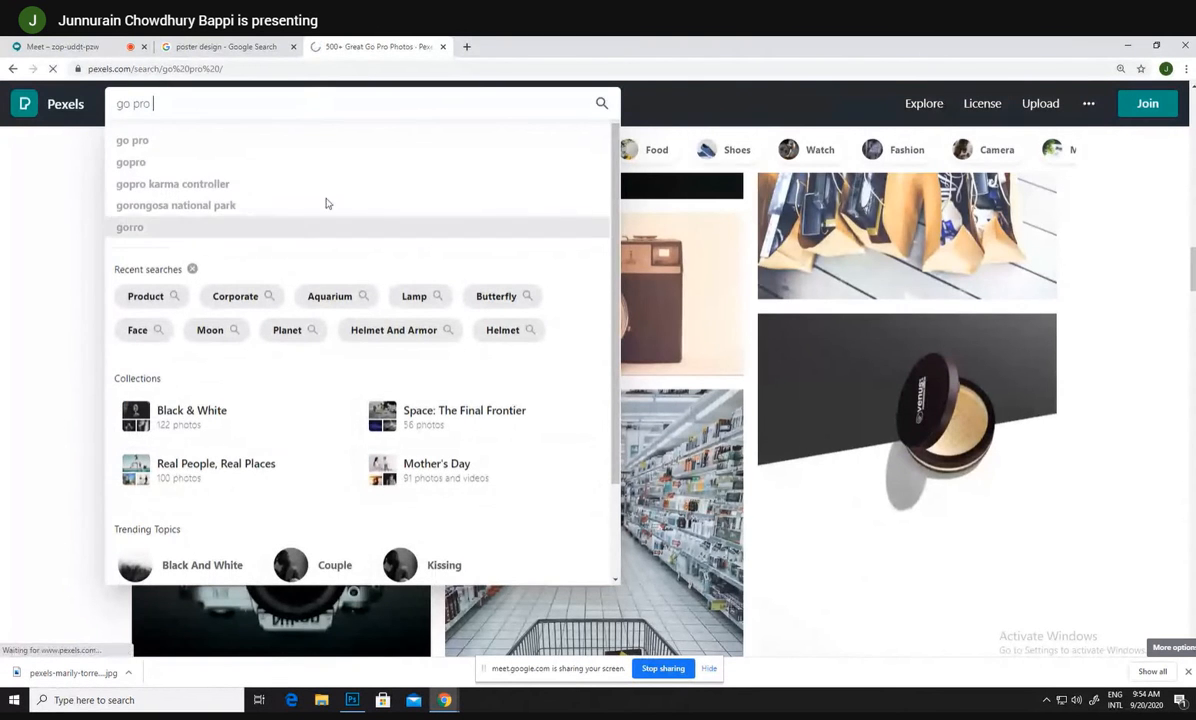
pyautogui.scroll(-1, 545, 371)
pyautogui.scroll(-8, 545, 371)
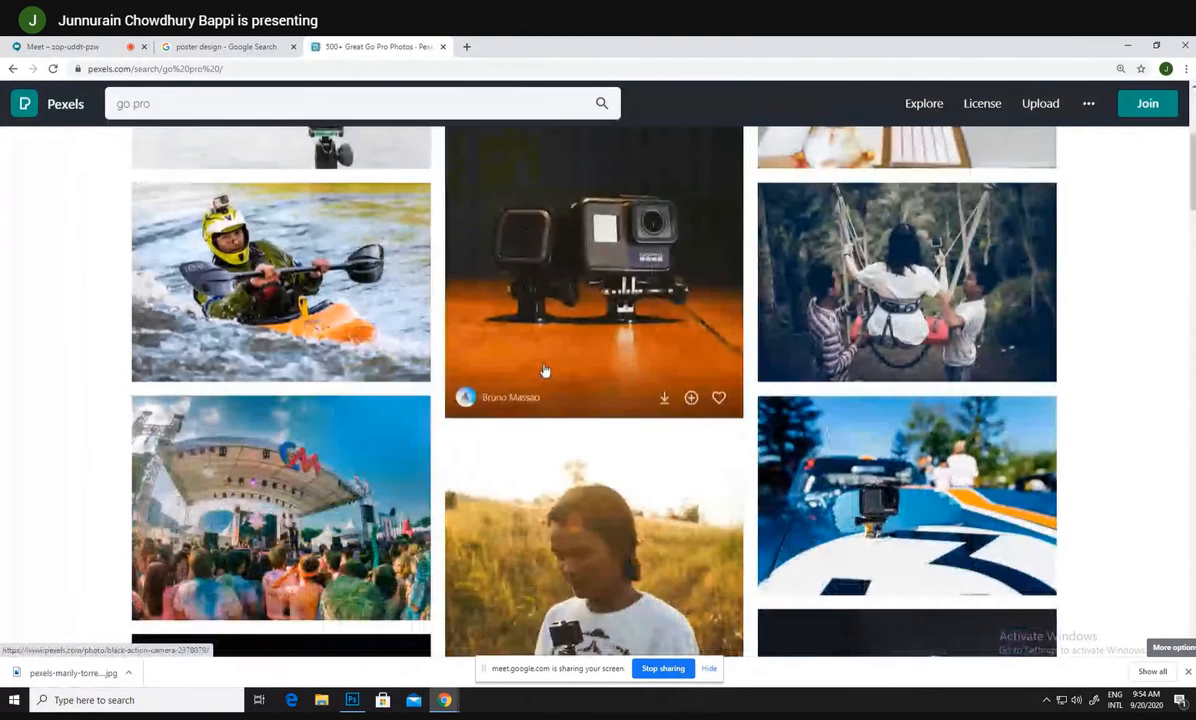
pyautogui.scroll(-11, 545, 371)
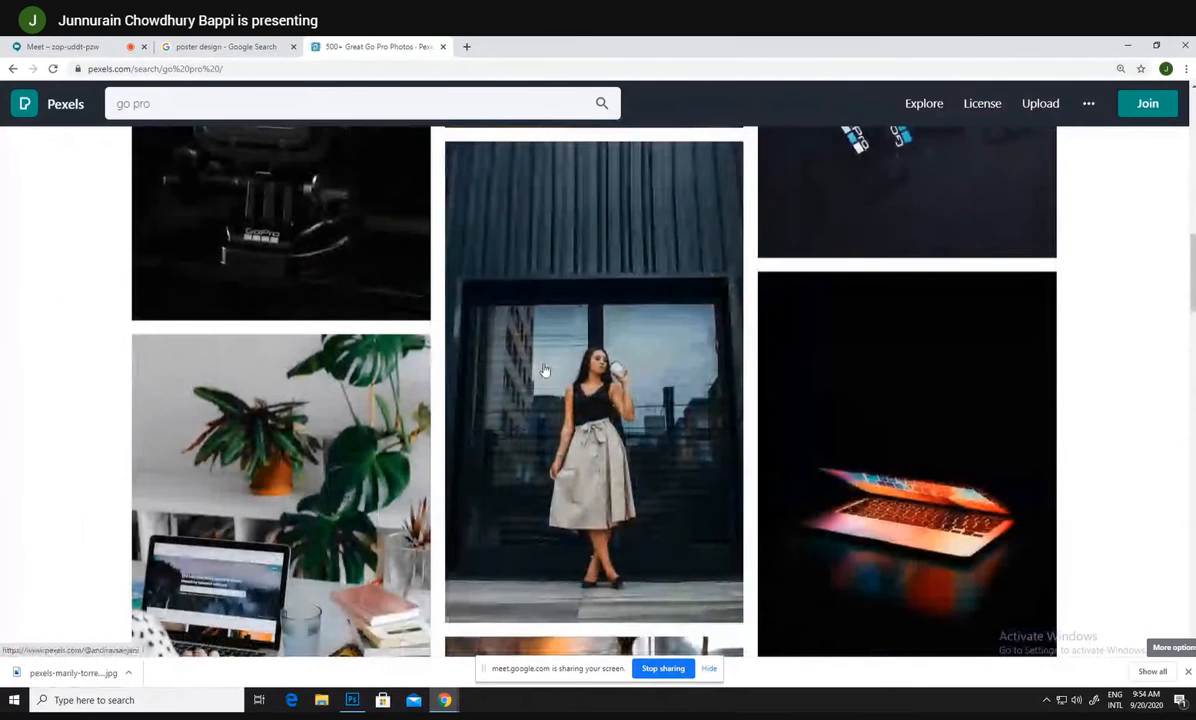
pyautogui.scroll(-8, 545, 371)
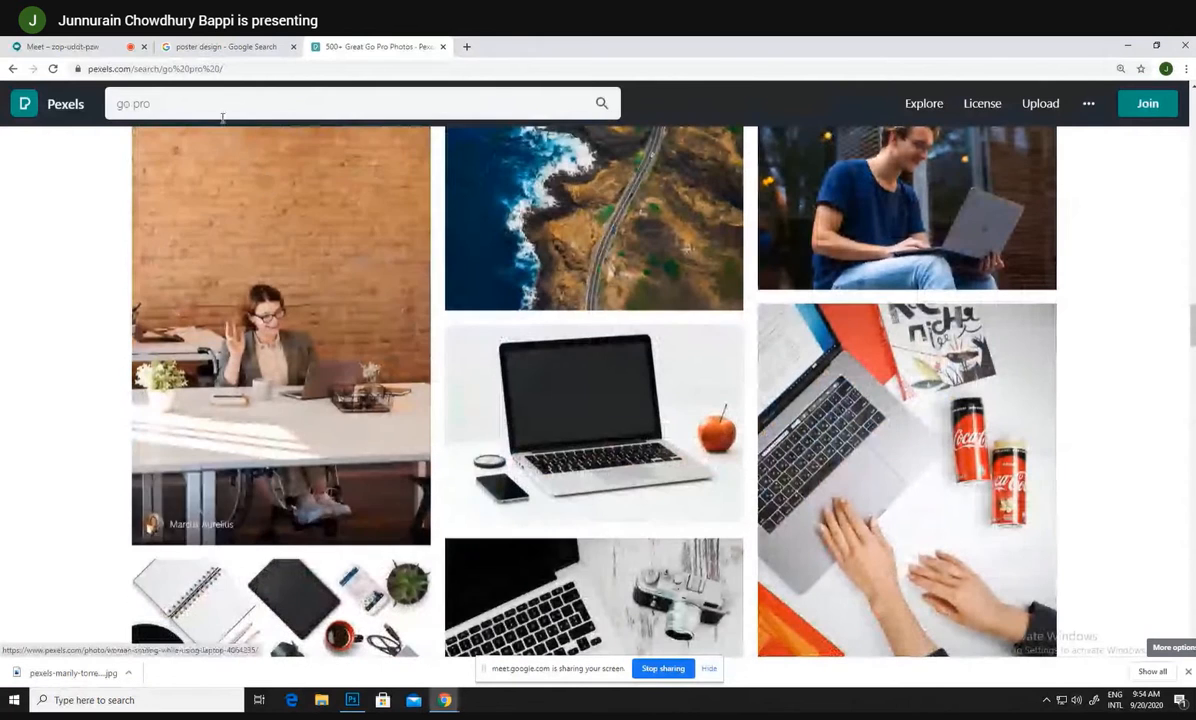
# - Extend the Pexels search to "go pro sports" and look through the resulting photos
pyautogui.click(220, 103)
pyautogui.write('s')
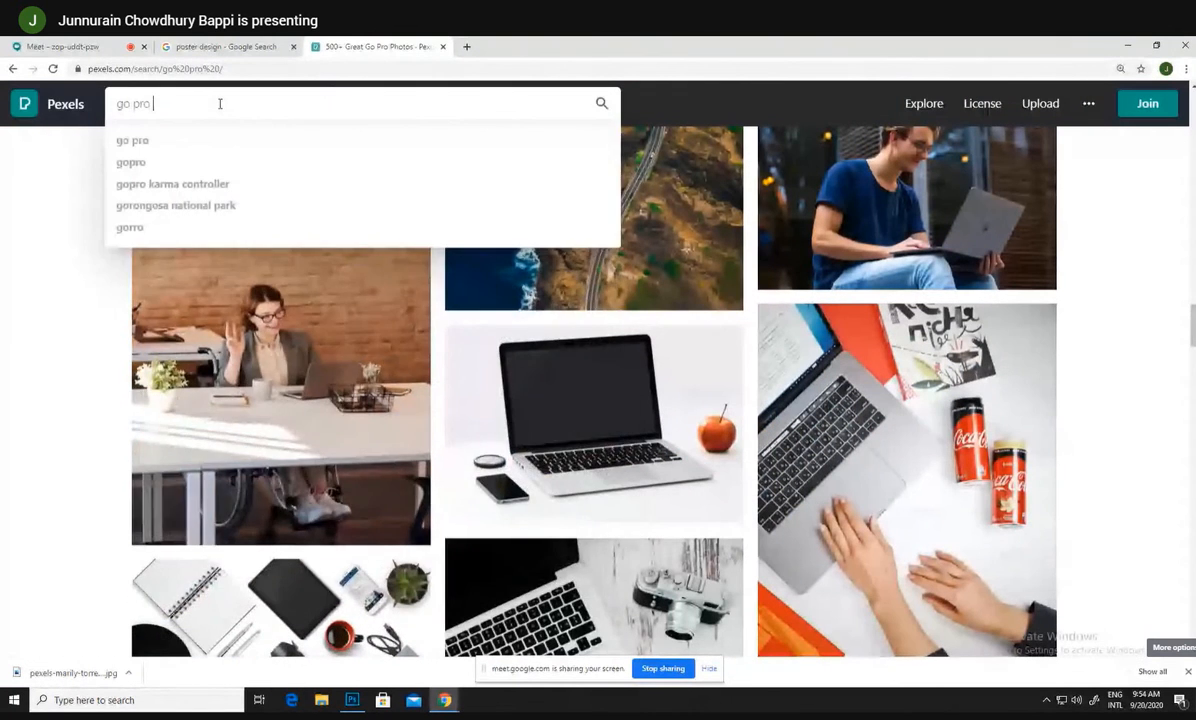
pyautogui.write('ports')
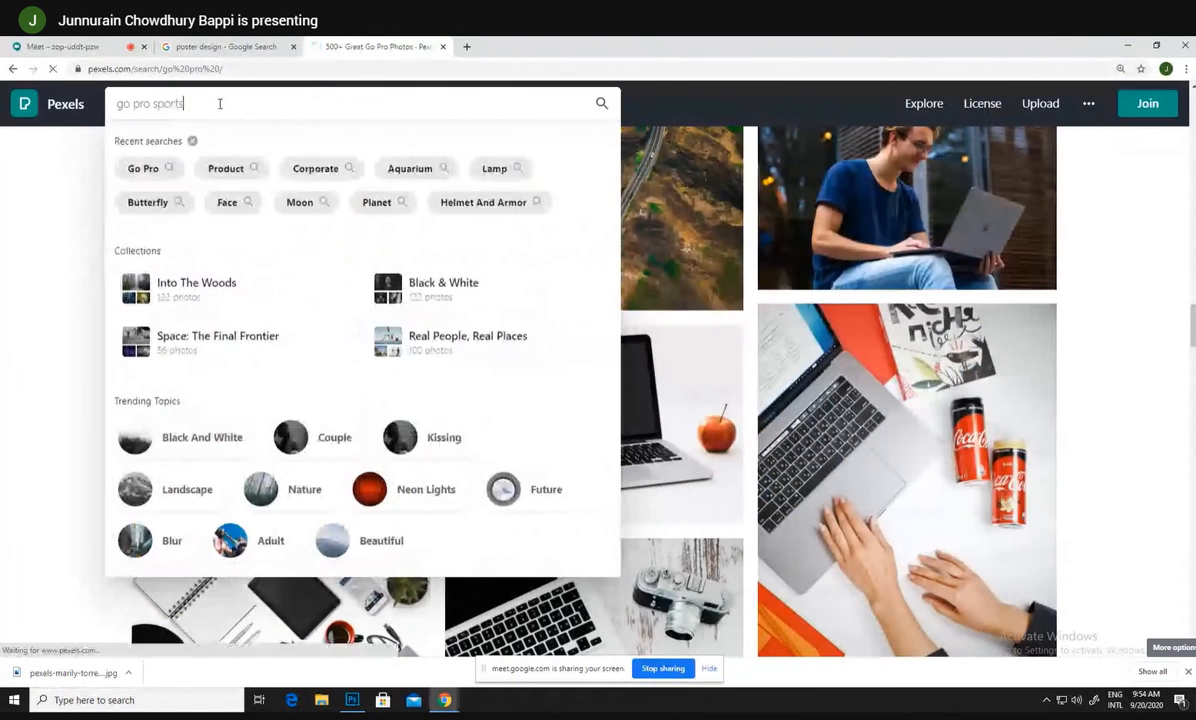
pyautogui.press('Return')
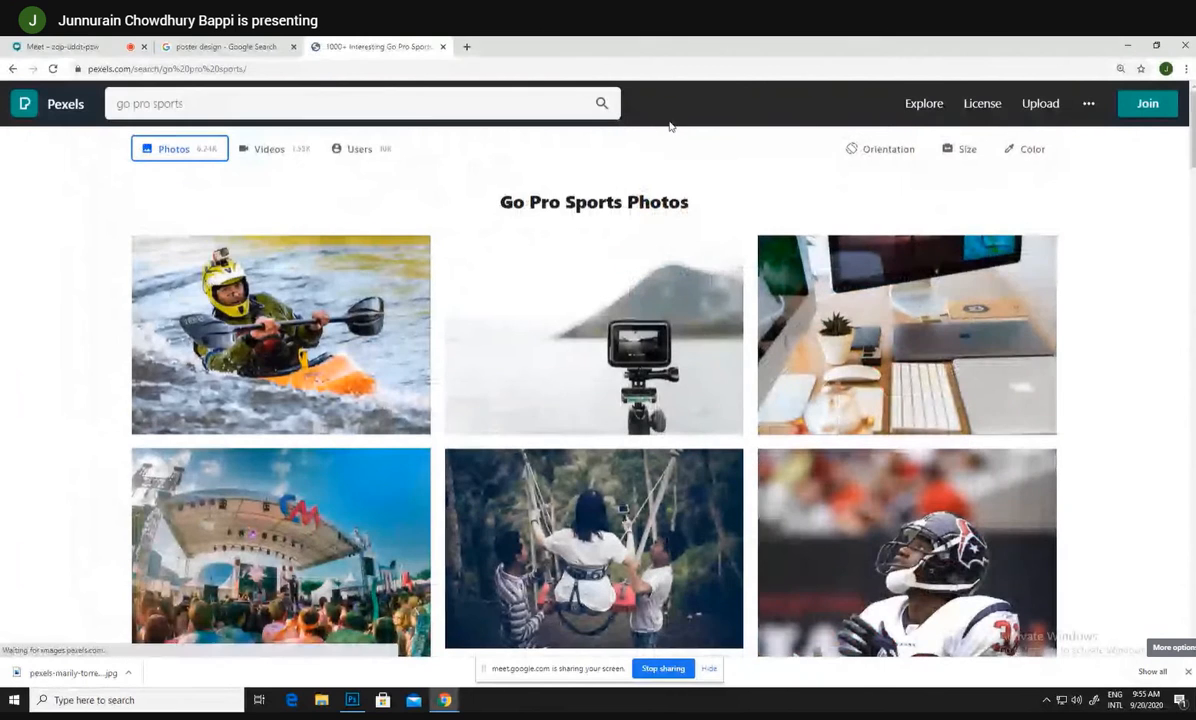
pyautogui.scroll(-3, 553, 350)
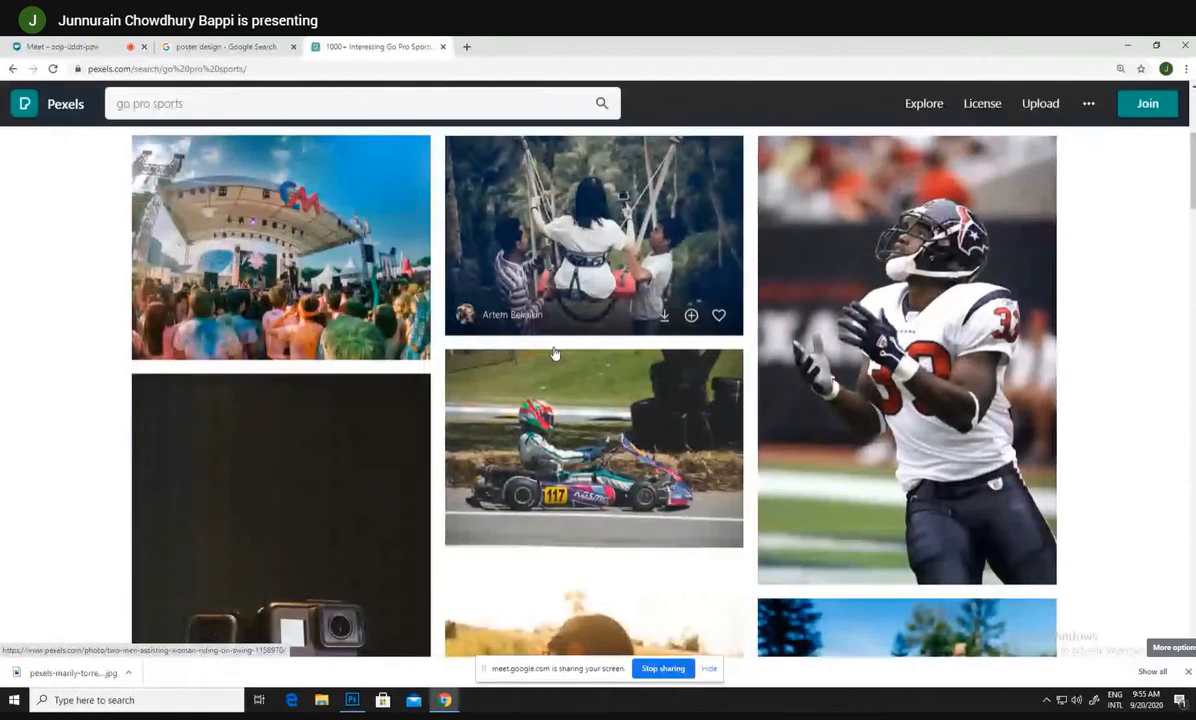
pyautogui.scroll(-1, 553, 352)
pyautogui.scroll(-3, 553, 352)
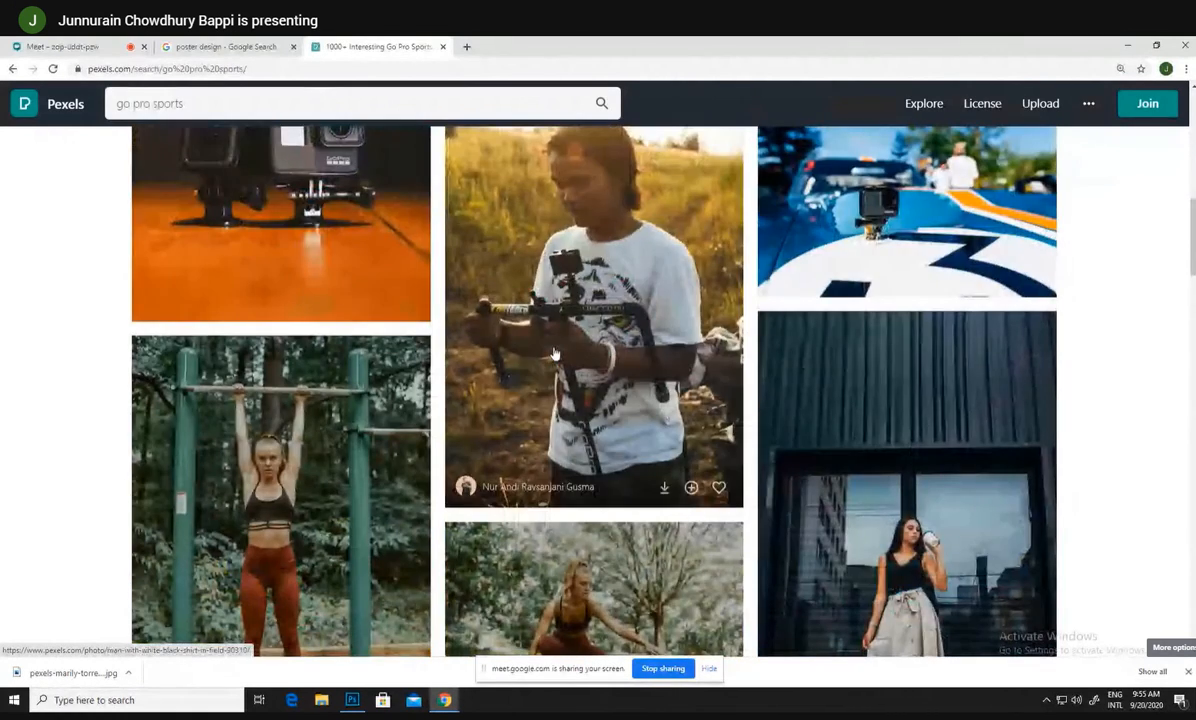
pyautogui.scroll(-3, 553, 352)
pyautogui.scroll(-10, 553, 352)
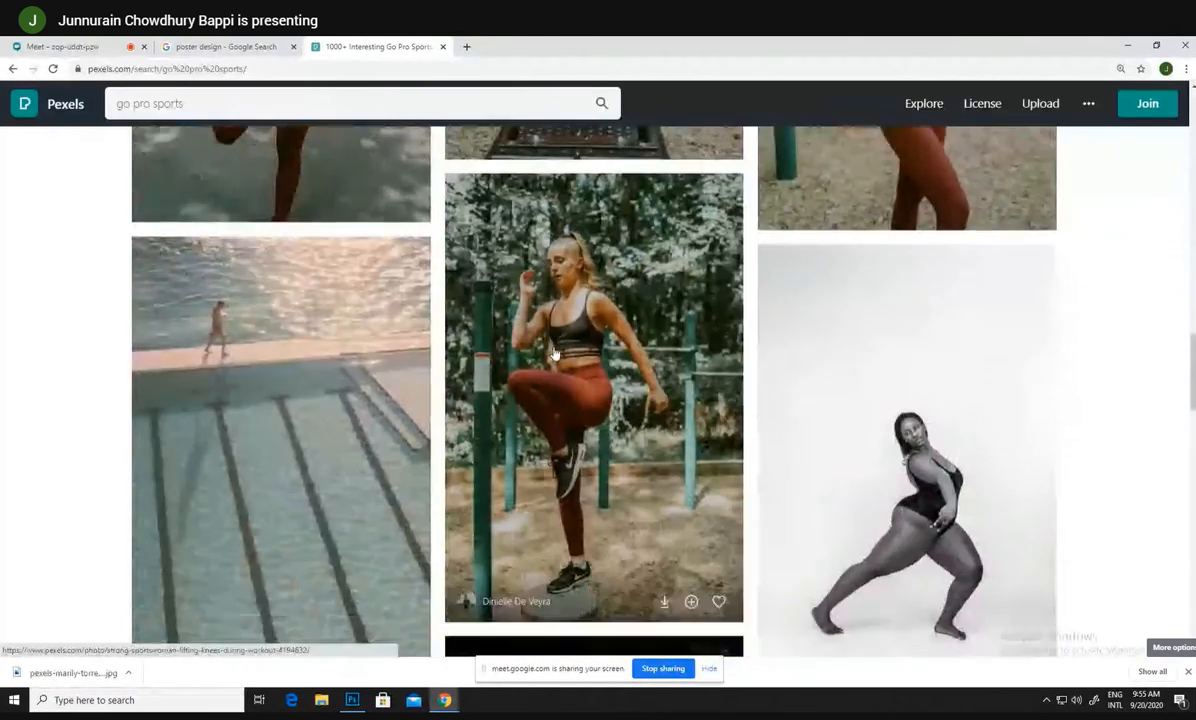
pyautogui.scroll(-12, 555, 353)
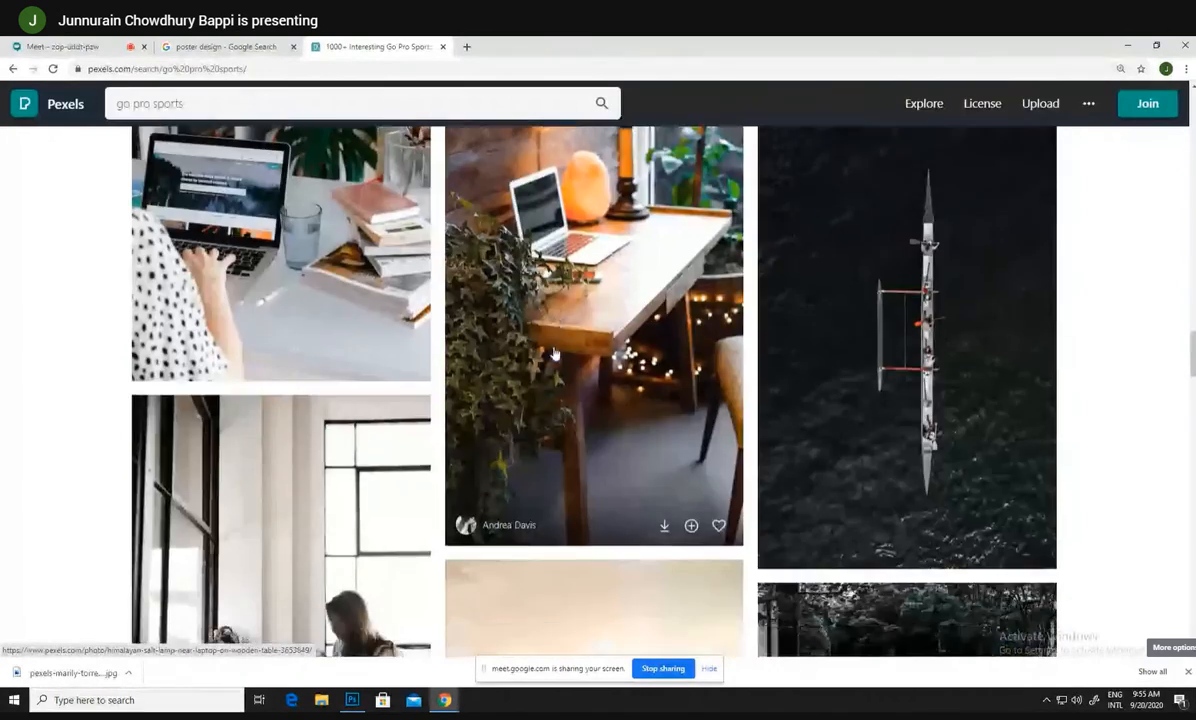
pyautogui.scroll(20, 555, 353)
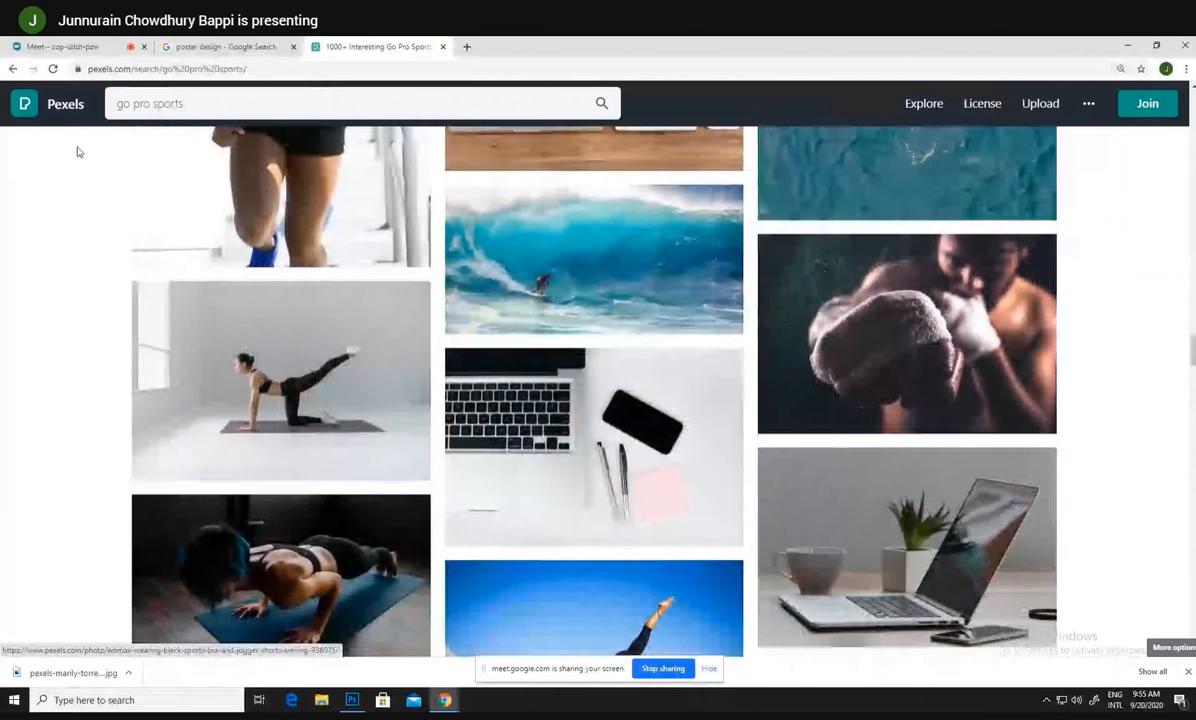
# - Return to the "go pro" photo results, look through them, and open the related "Gopro" search
pyautogui.click(12, 70)
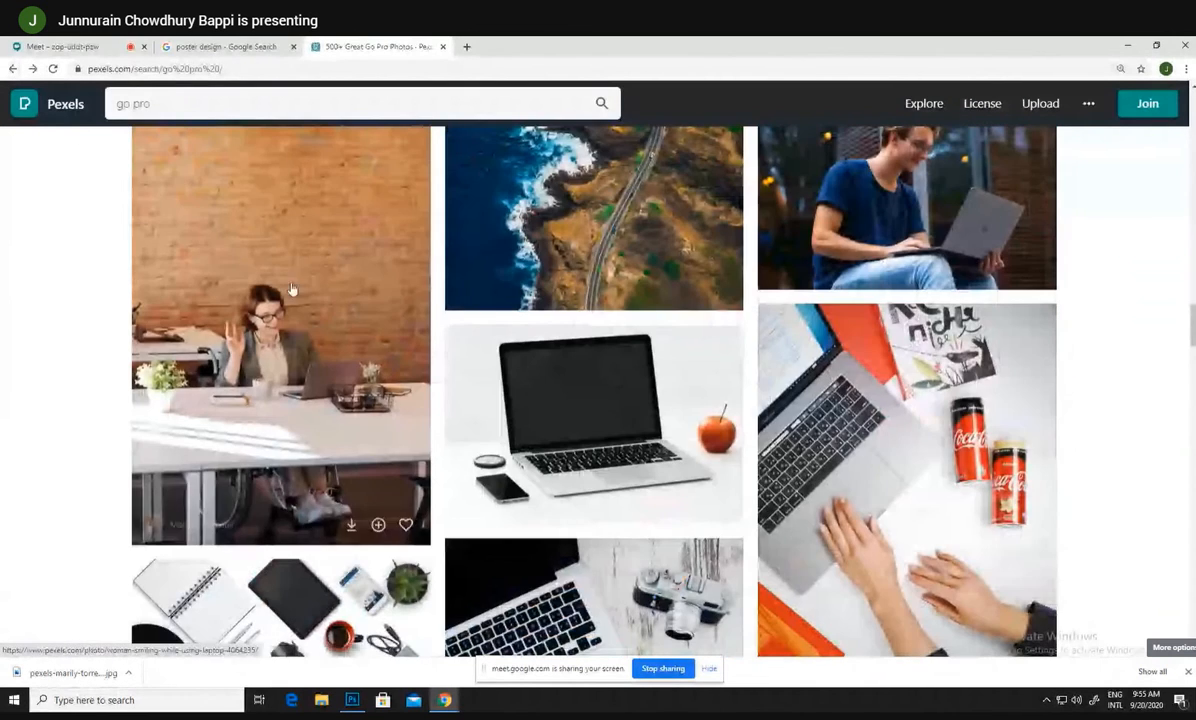
pyautogui.scroll(-4, 380, 437)
pyautogui.scroll(-3, 380, 437)
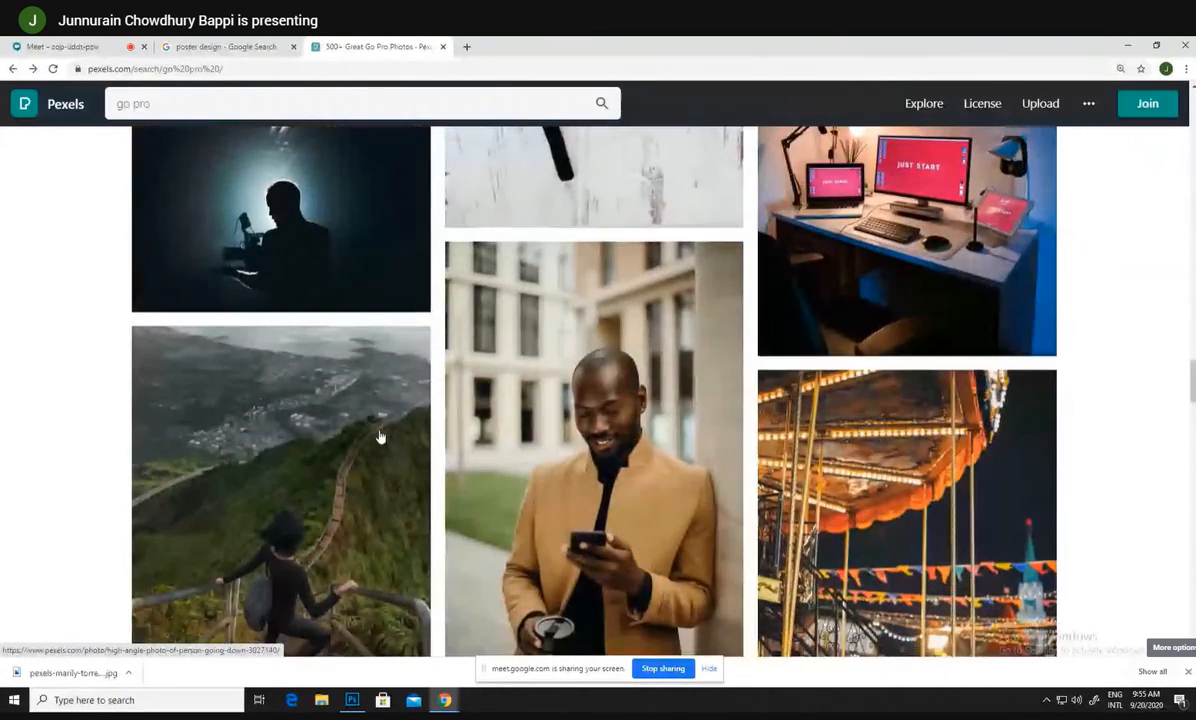
pyautogui.scroll(4, 380, 437)
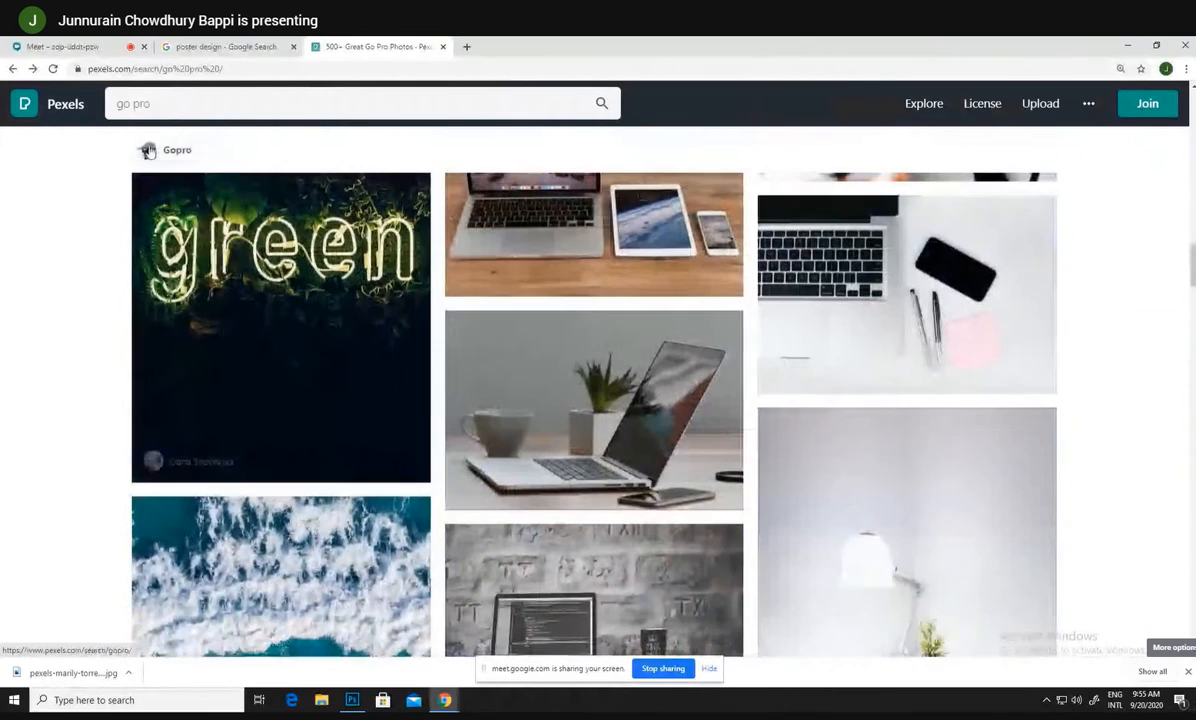
pyautogui.click(177, 150)
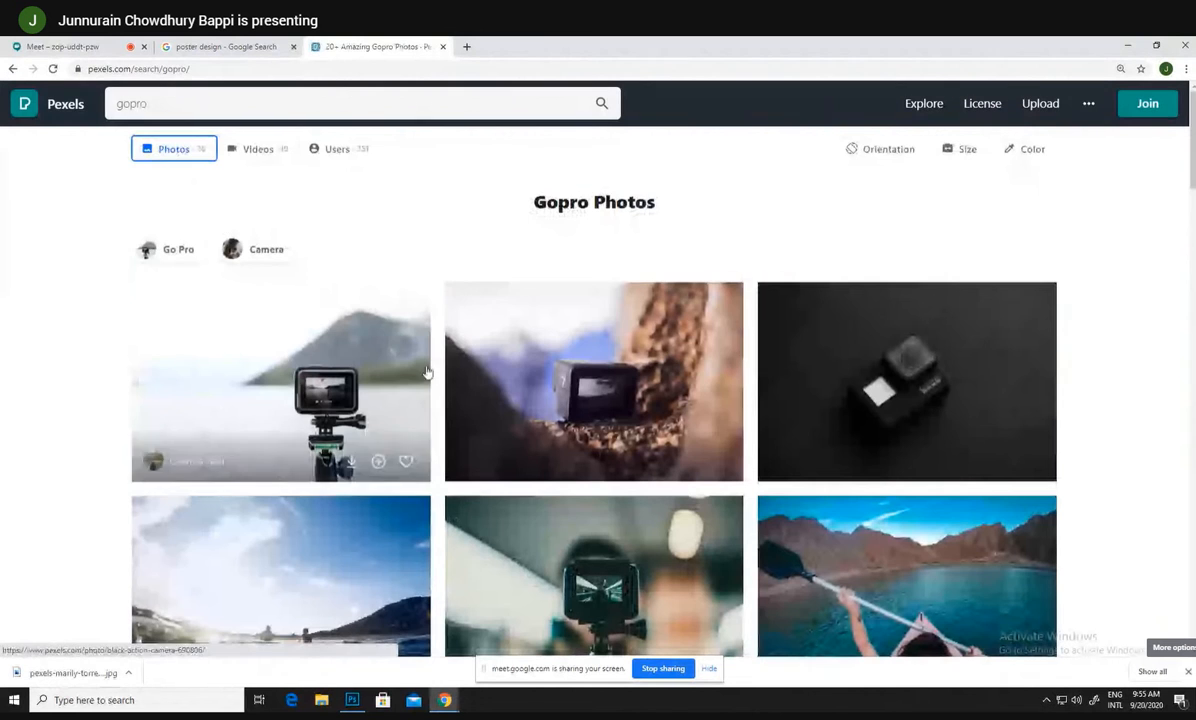
# - Browse the Gopro photo results down to the sponsored photos and back for an image suitable for a poster
pyautogui.scroll(-3, 433, 373)
pyautogui.scroll(2, 432, 374)
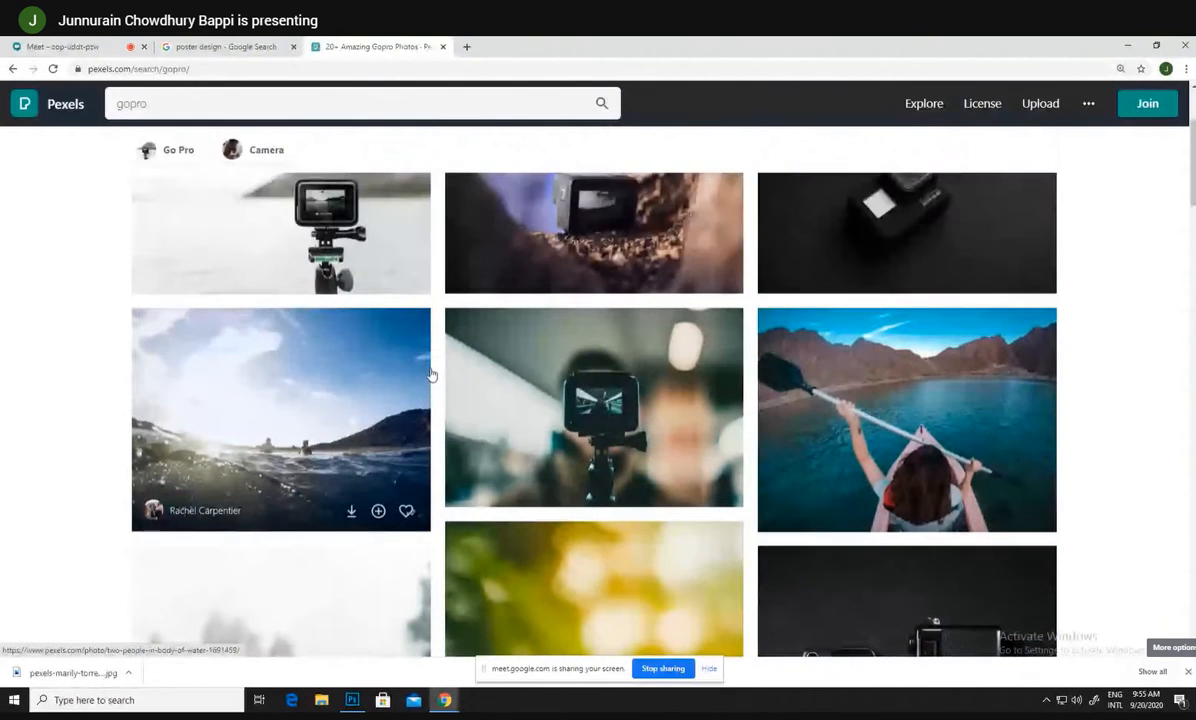
pyautogui.scroll(-3, 432, 374)
pyautogui.scroll(-8, 432, 374)
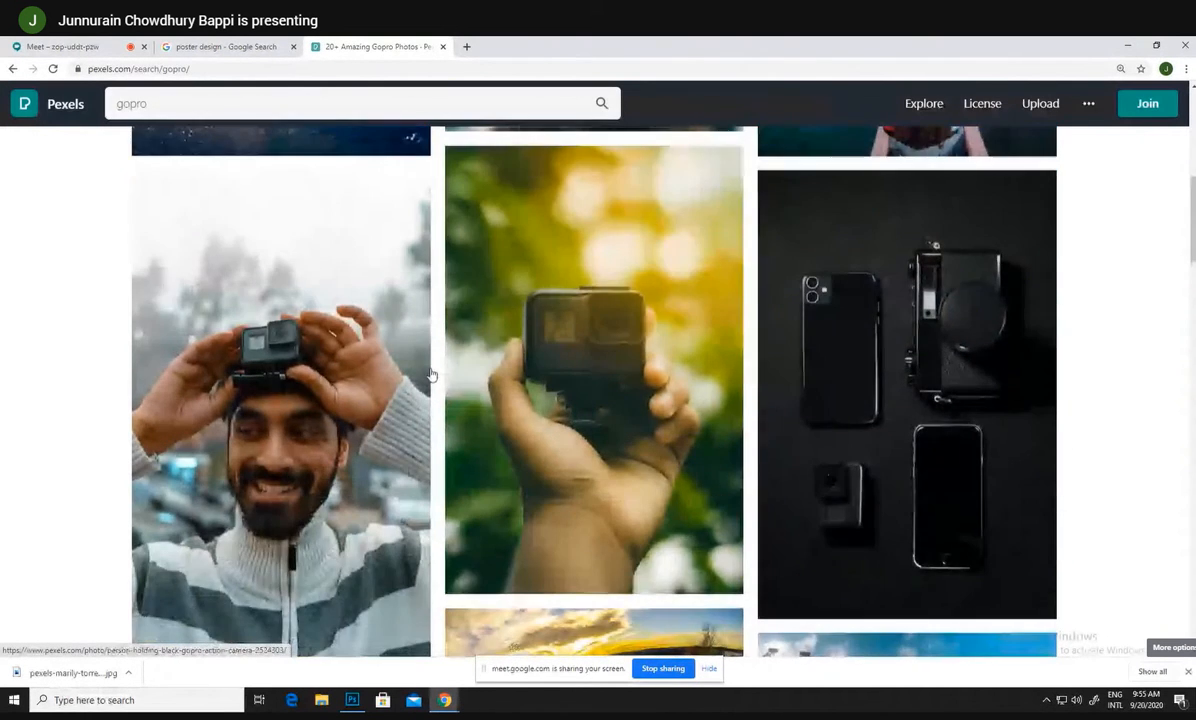
pyautogui.scroll(3, 432, 374)
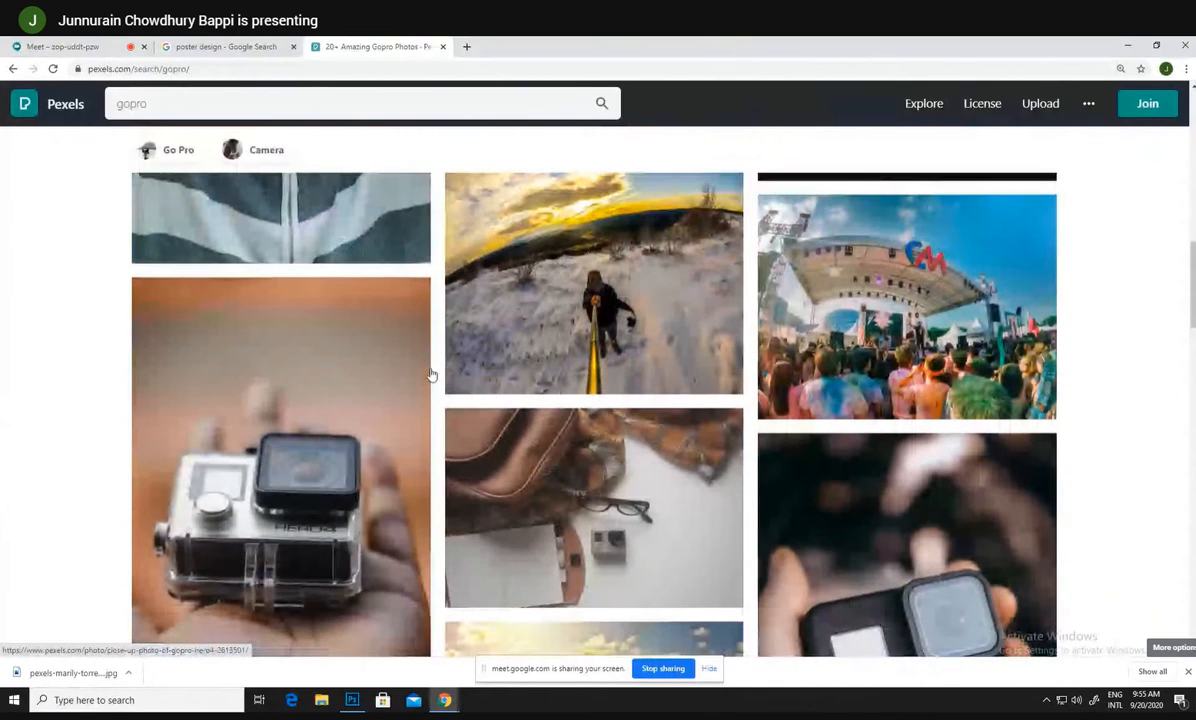
pyautogui.scroll(-7, 432, 374)
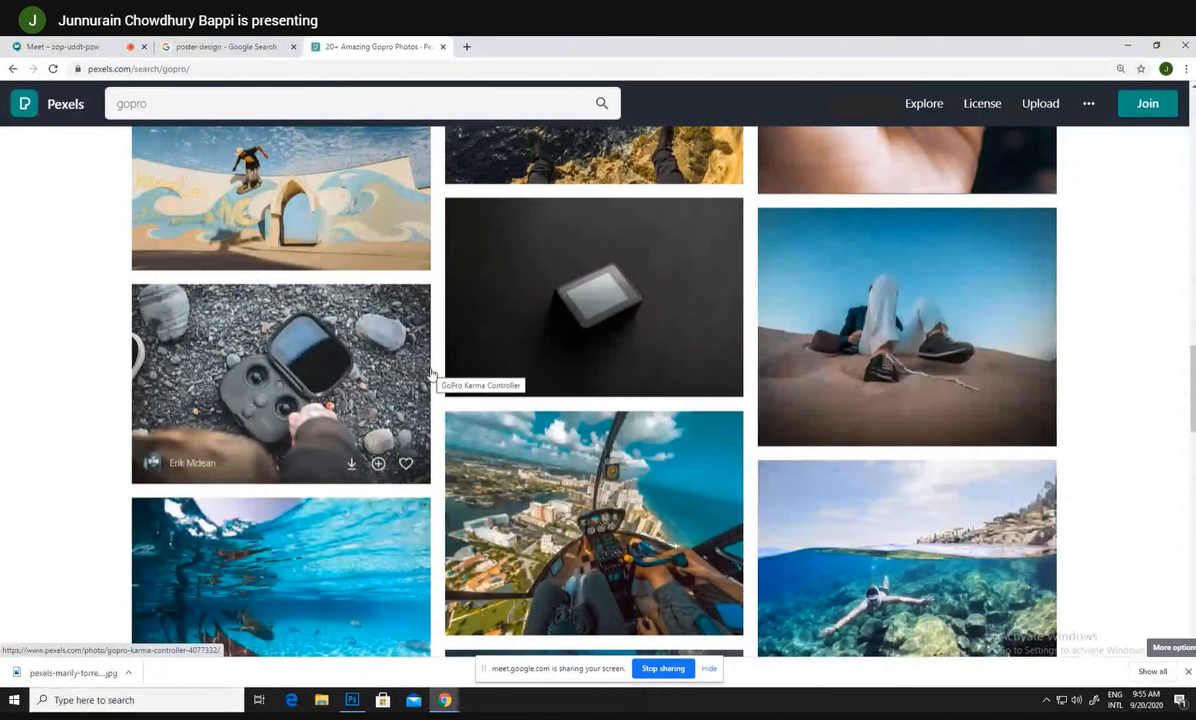
pyautogui.scroll(-3, 432, 374)
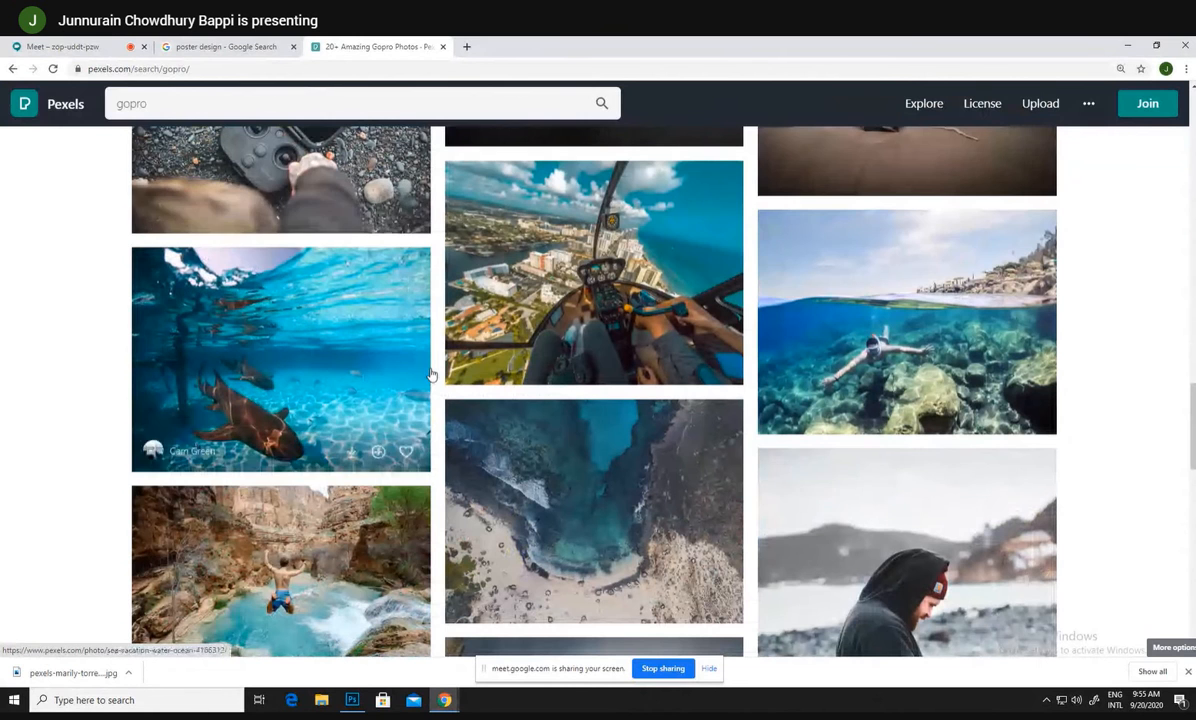
pyautogui.scroll(-3, 432, 374)
pyautogui.scroll(-6, 432, 374)
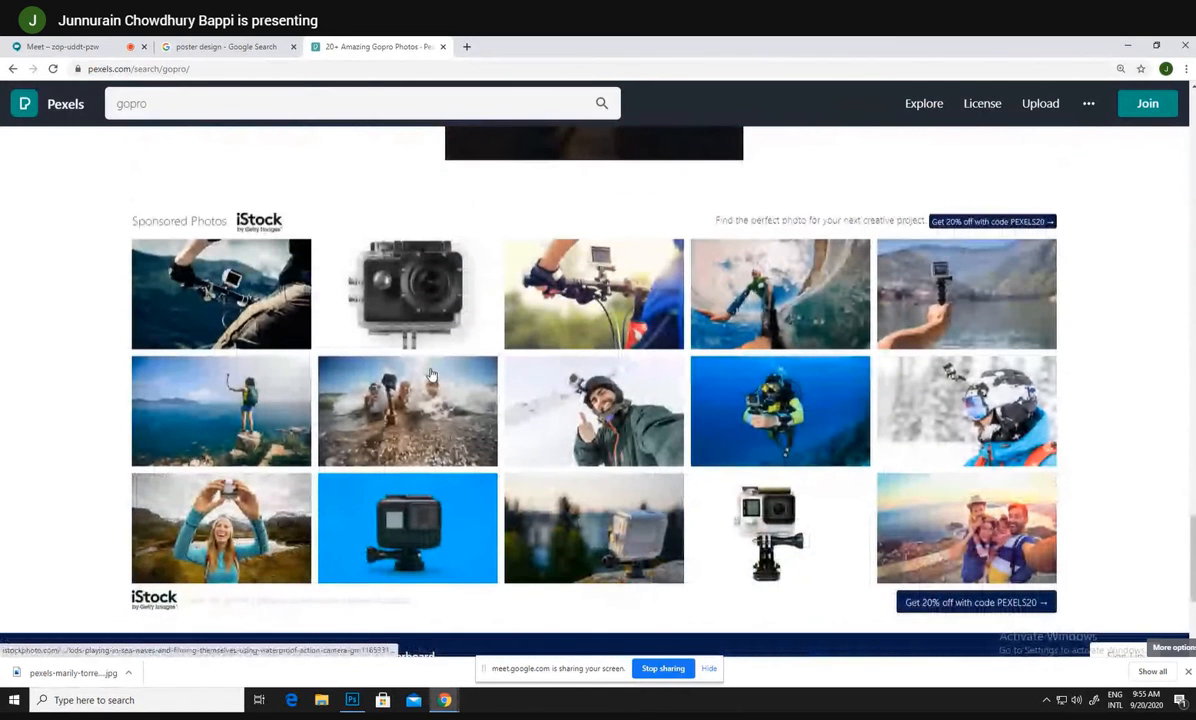
pyautogui.scroll(-4, 432, 374)
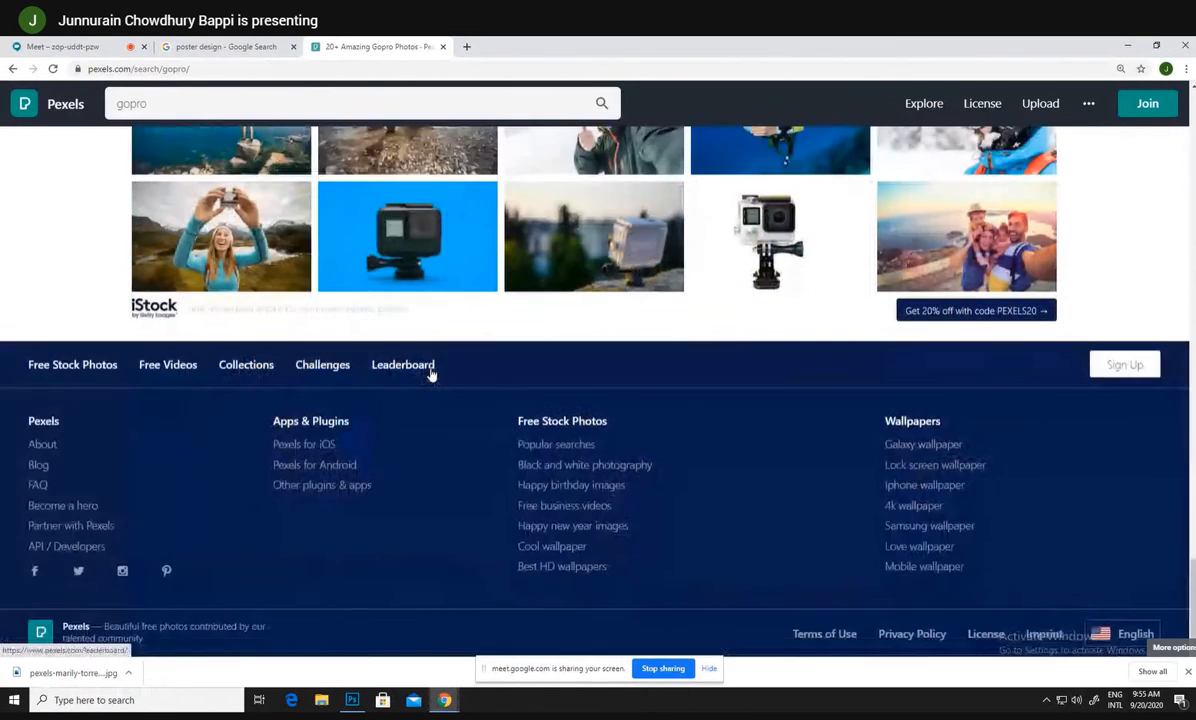
pyautogui.scroll(4, 432, 374)
pyautogui.scroll(10, 432, 374)
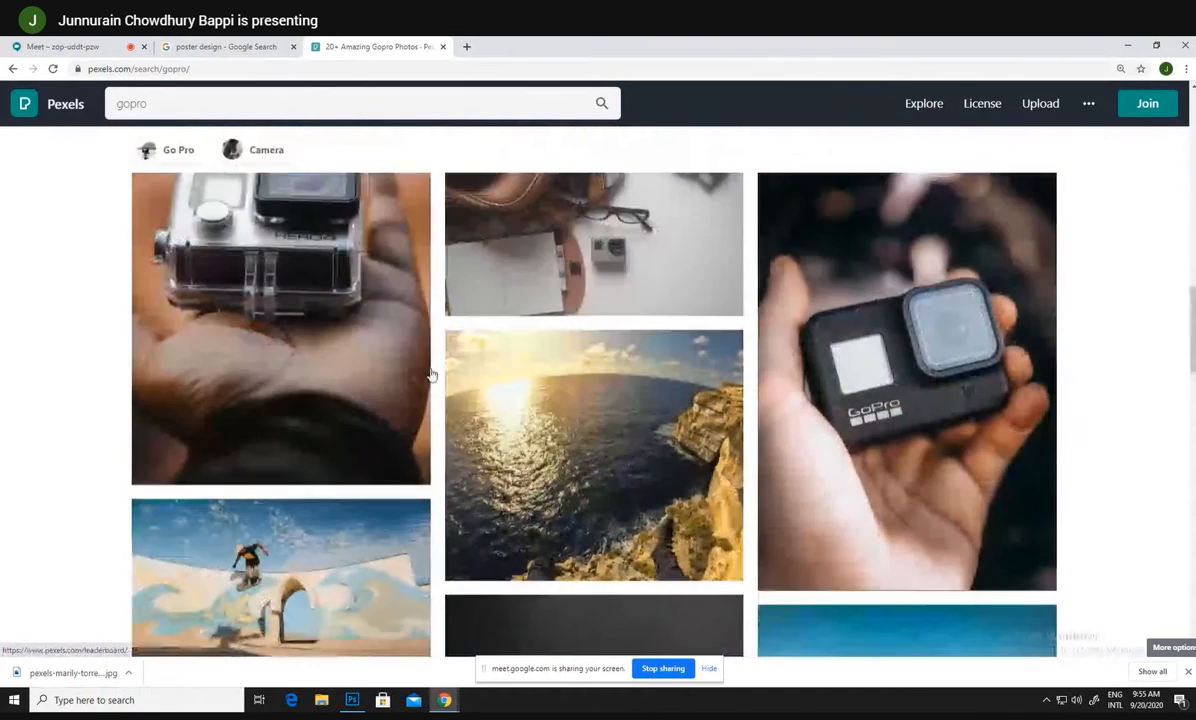
pyautogui.scroll(10, 424, 373)
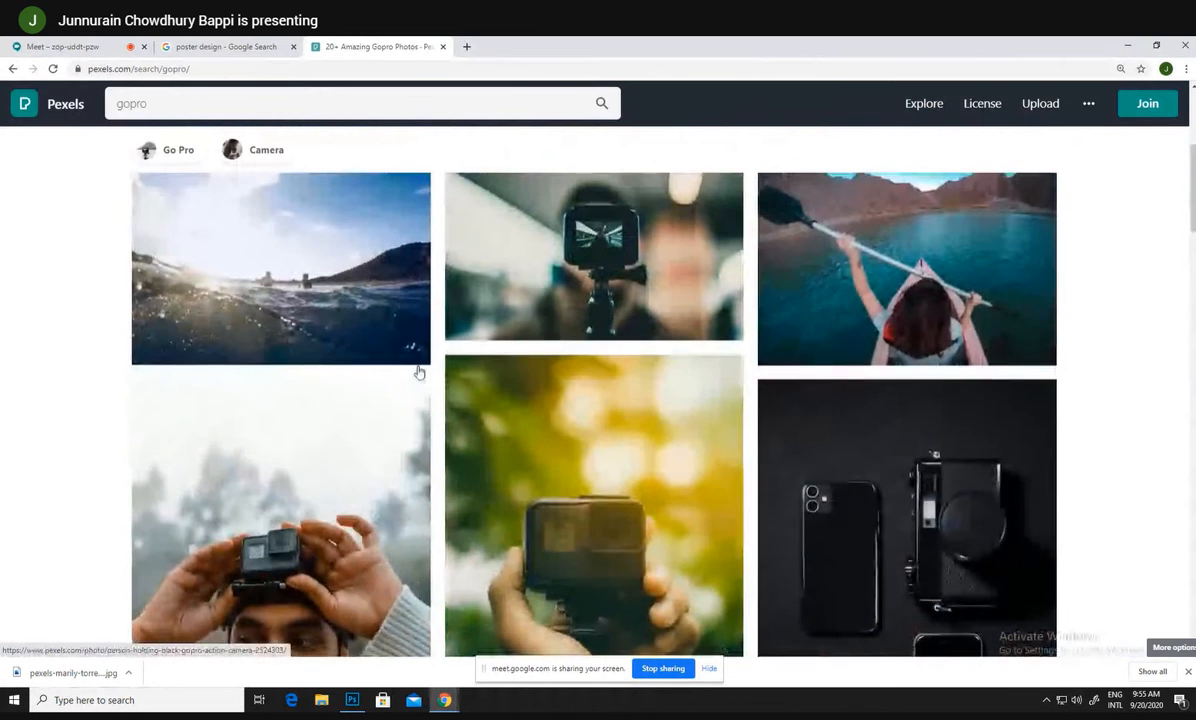
pyautogui.scroll(2, 418, 372)
pyautogui.scroll(-1, 378, 362)
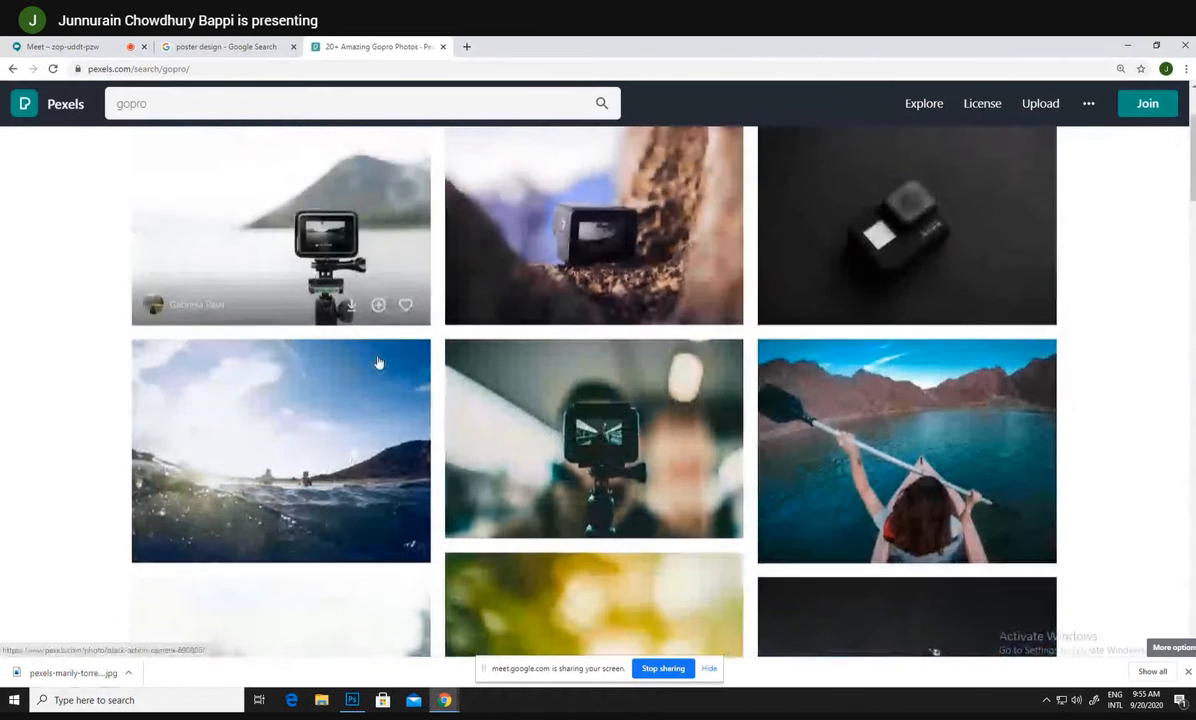
pyautogui.scroll(2, 378, 362)
pyautogui.scroll(-1, 376, 356)
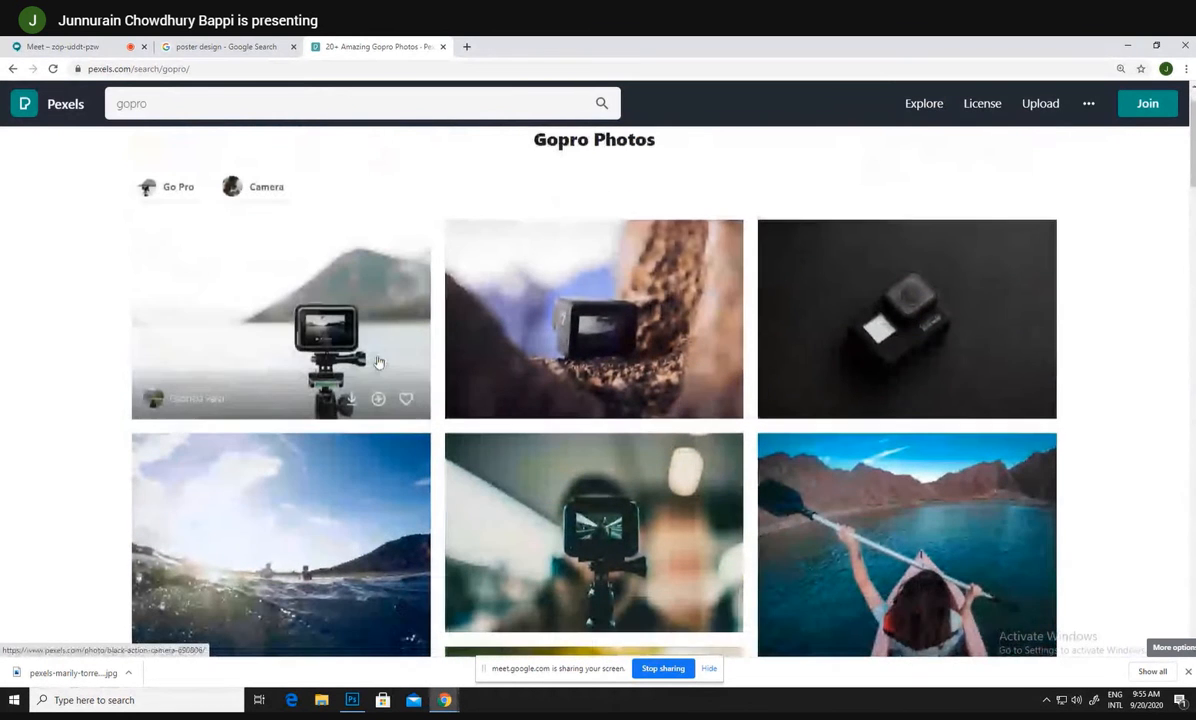
# - Check the Google Meet call and inspect the "Admission to Canada" poster in Photoshop, ending on the poster
pyautogui.click(58, 46)
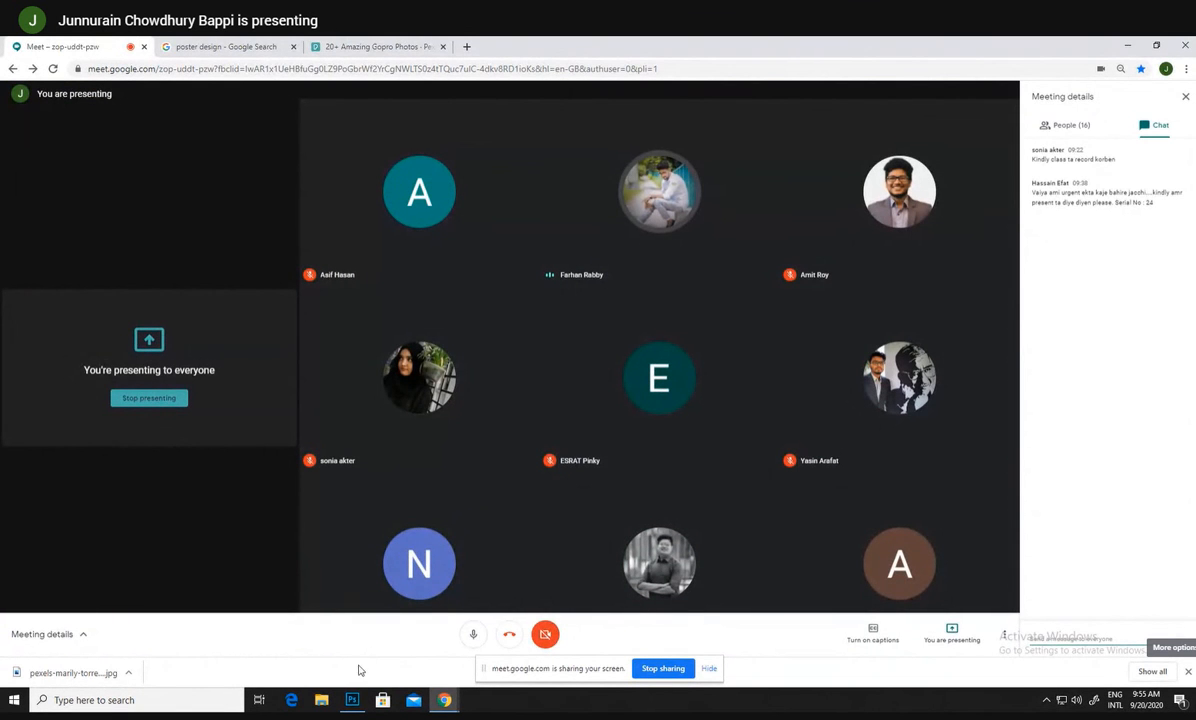
pyautogui.click(354, 700)
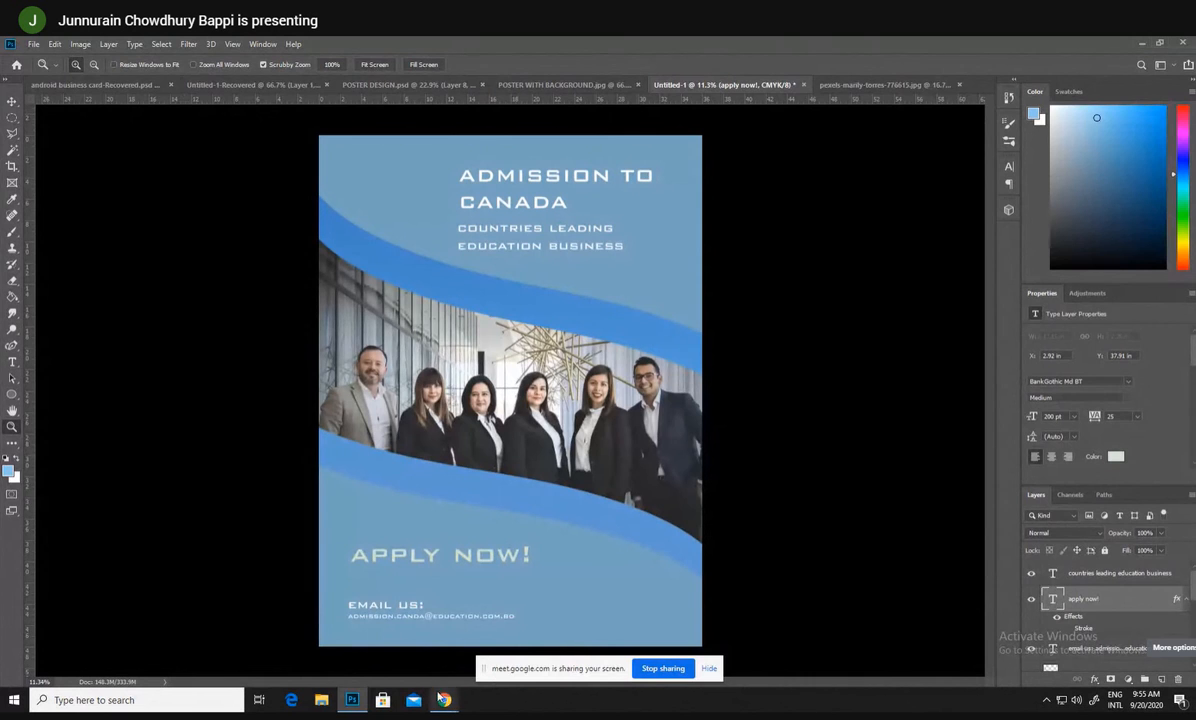
pyautogui.click(370, 625)
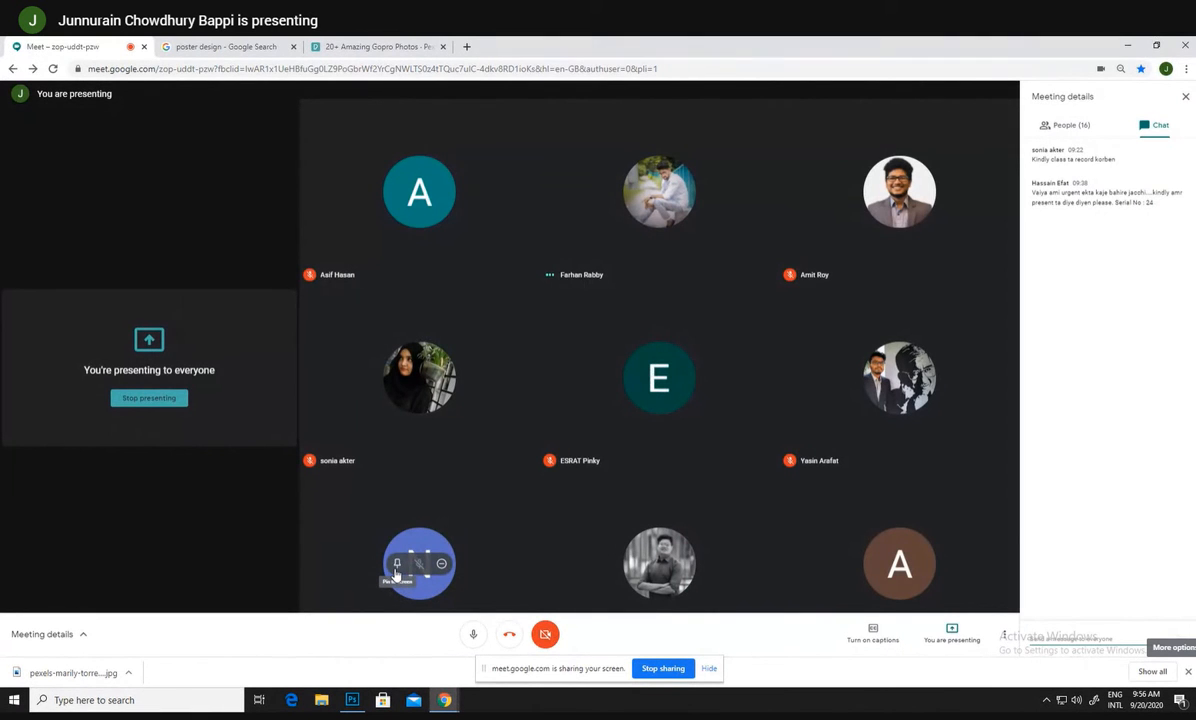
pyautogui.click(352, 700)
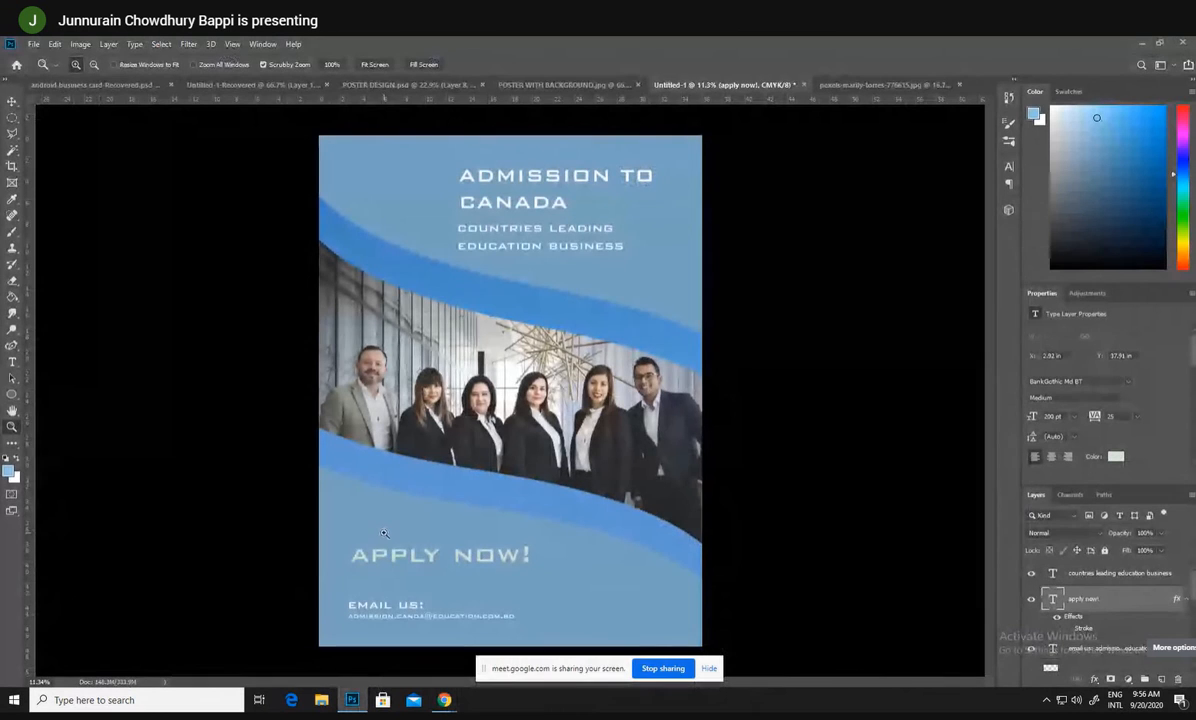
pyautogui.scroll(1, 360, 440)
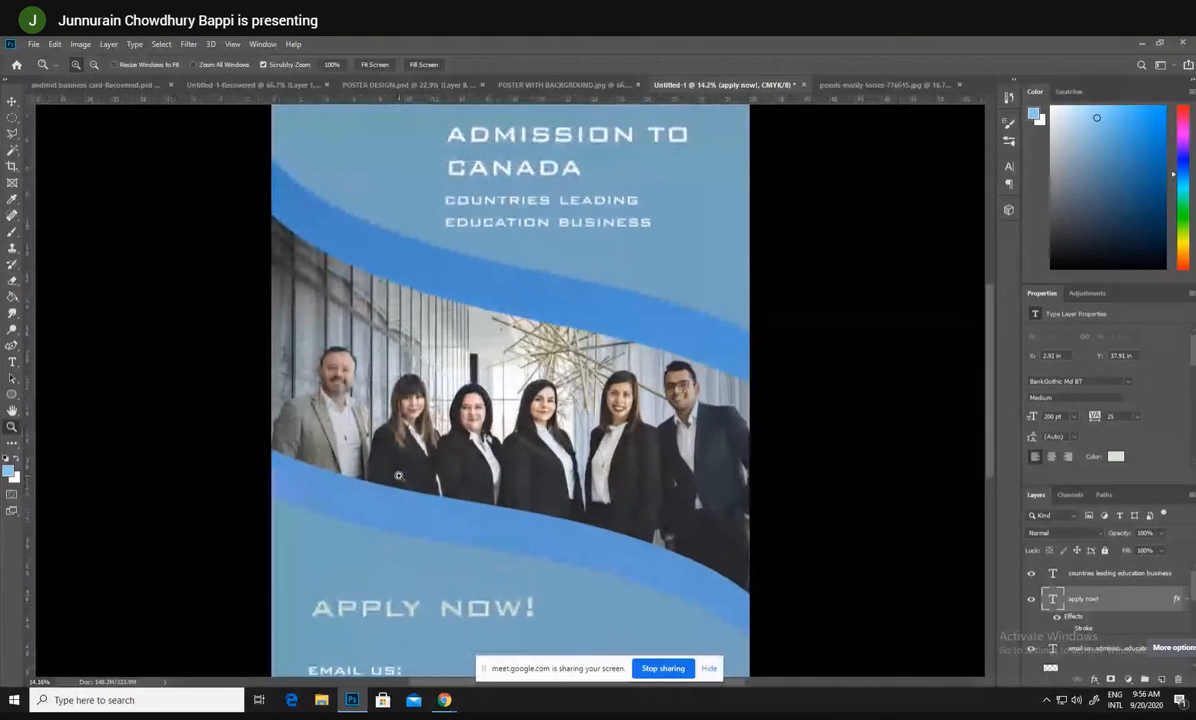
pyautogui.scroll(-2, 363, 471)
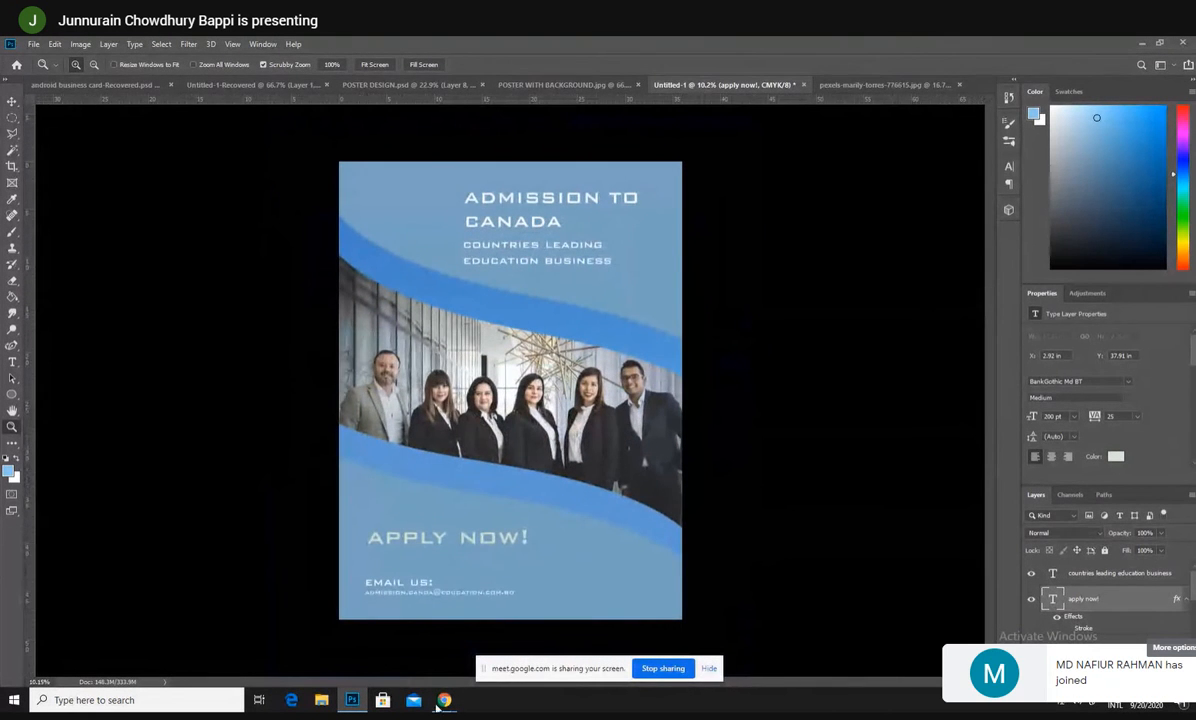
pyautogui.moveTo(444, 700)
pyautogui.click(350, 605)
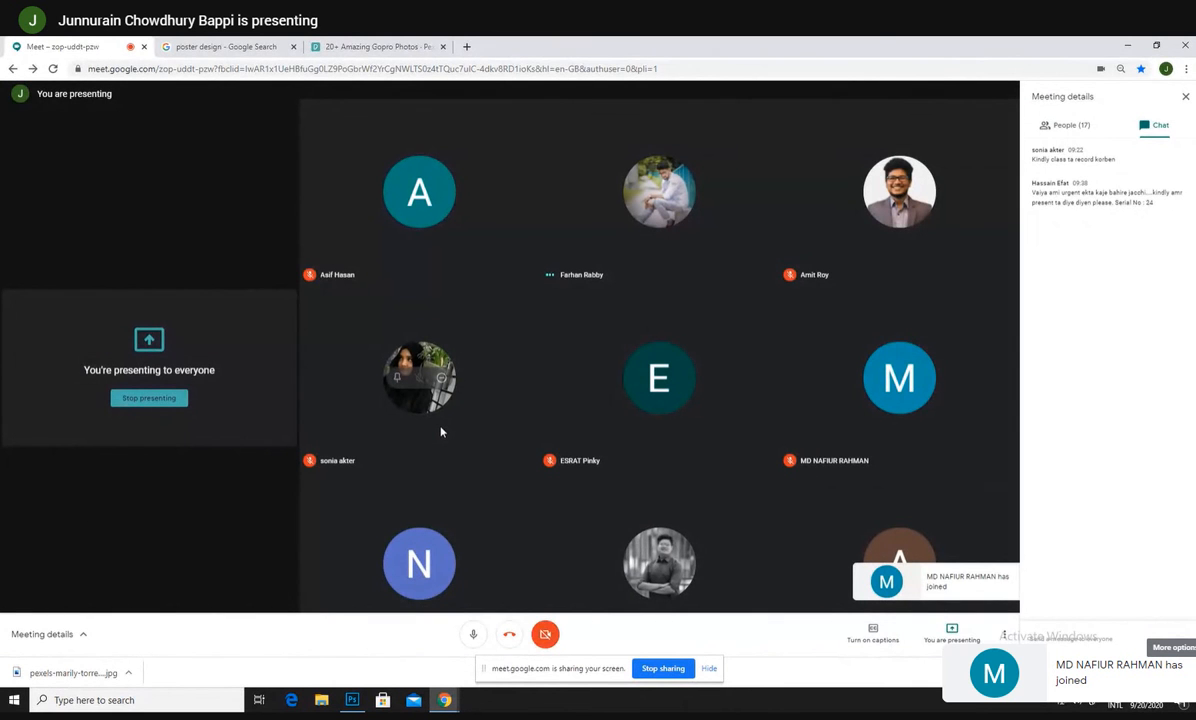
pyautogui.hotkey('alt', 'Tab')
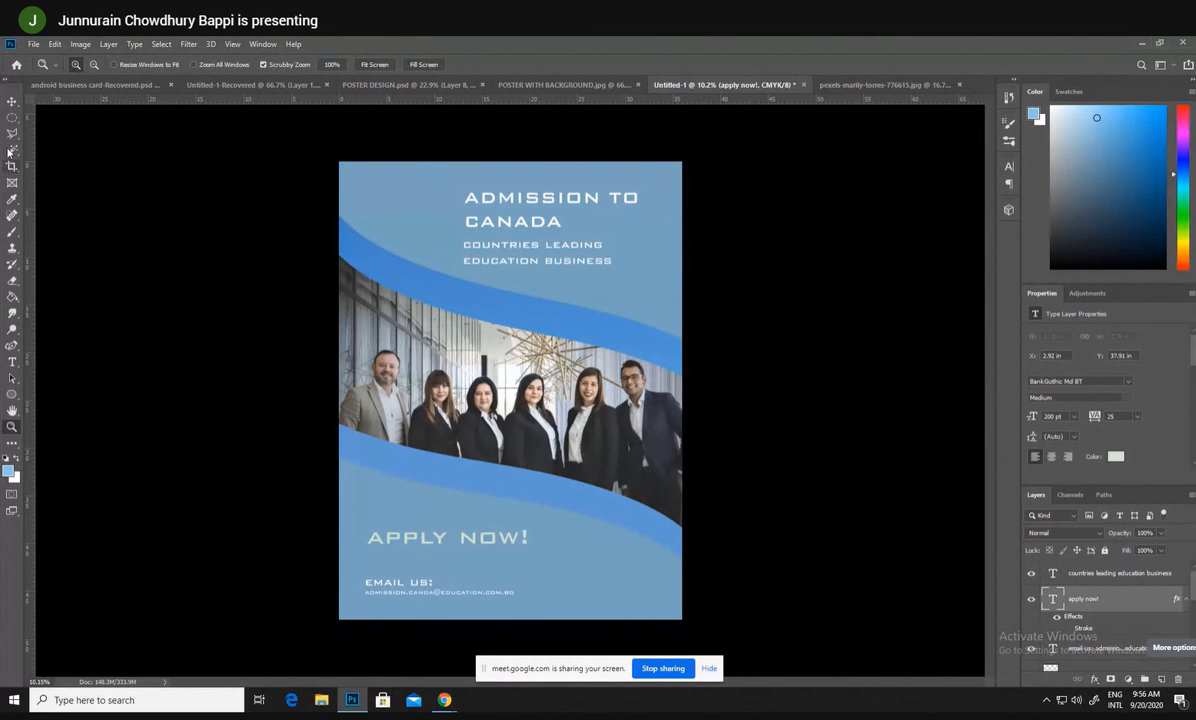
# - Select the Shape 1 layer behind the poster's heading and fill it with bright green using the Paint Bucket tool
pyautogui.click(11, 102)
pyautogui.click(406, 202)
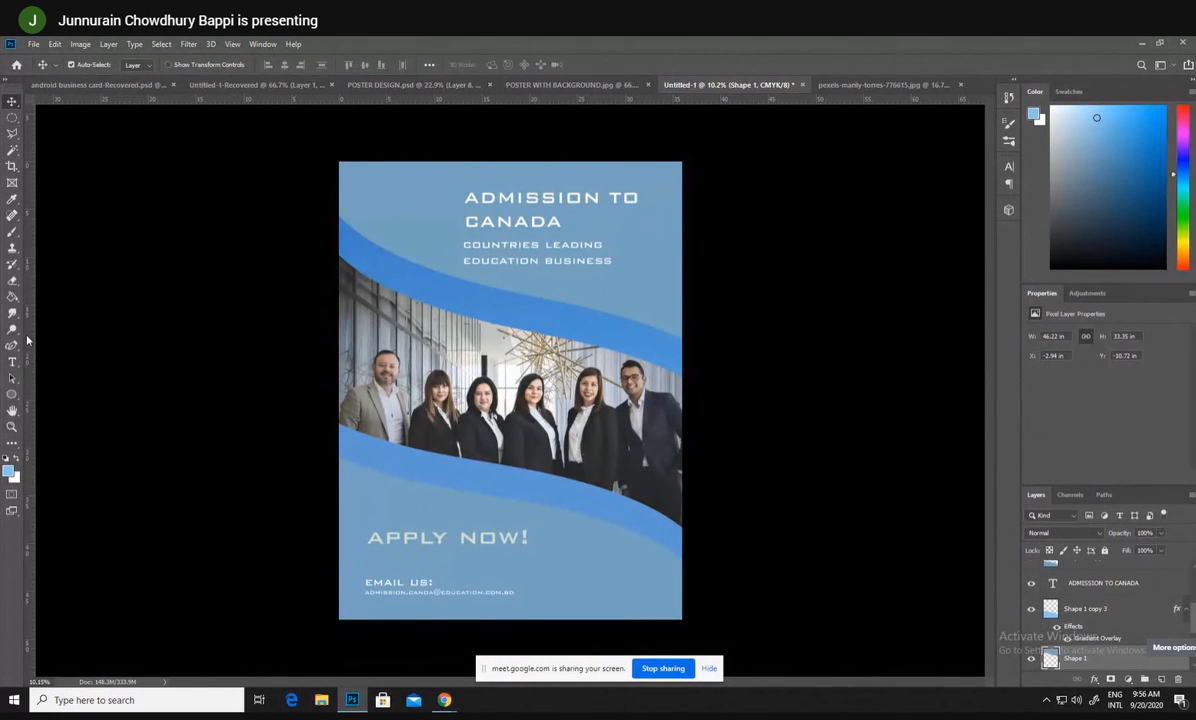
pyautogui.click(12, 297)
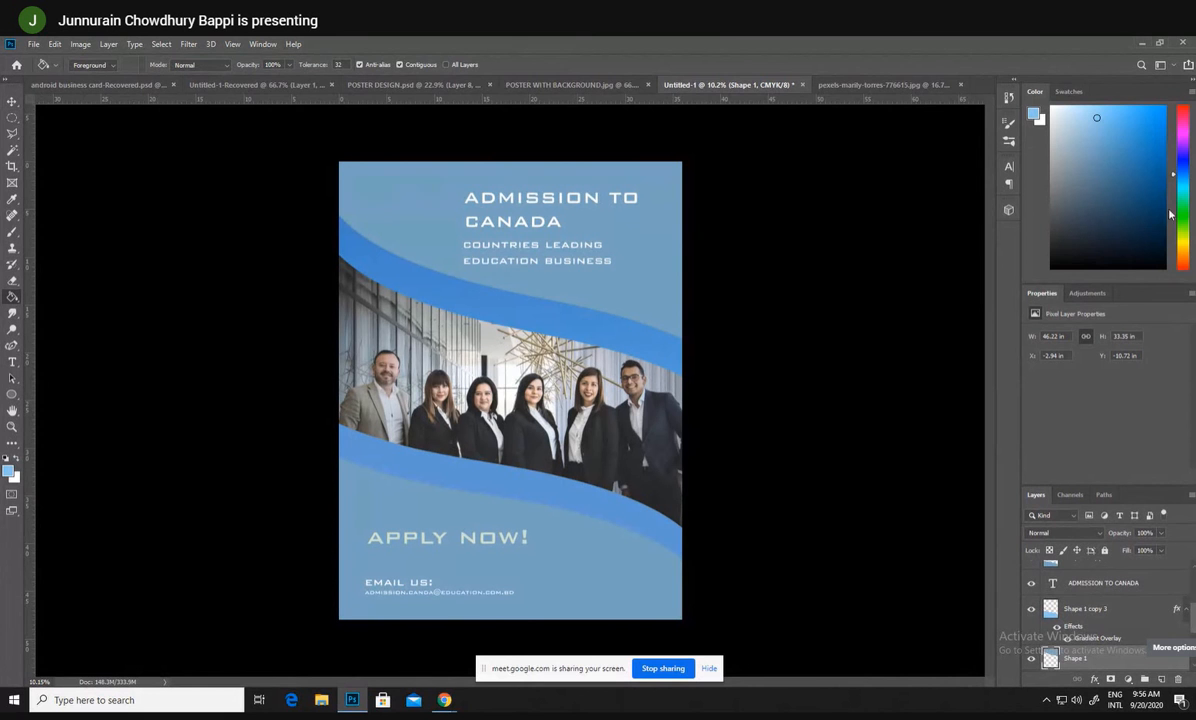
pyautogui.click(1181, 213)
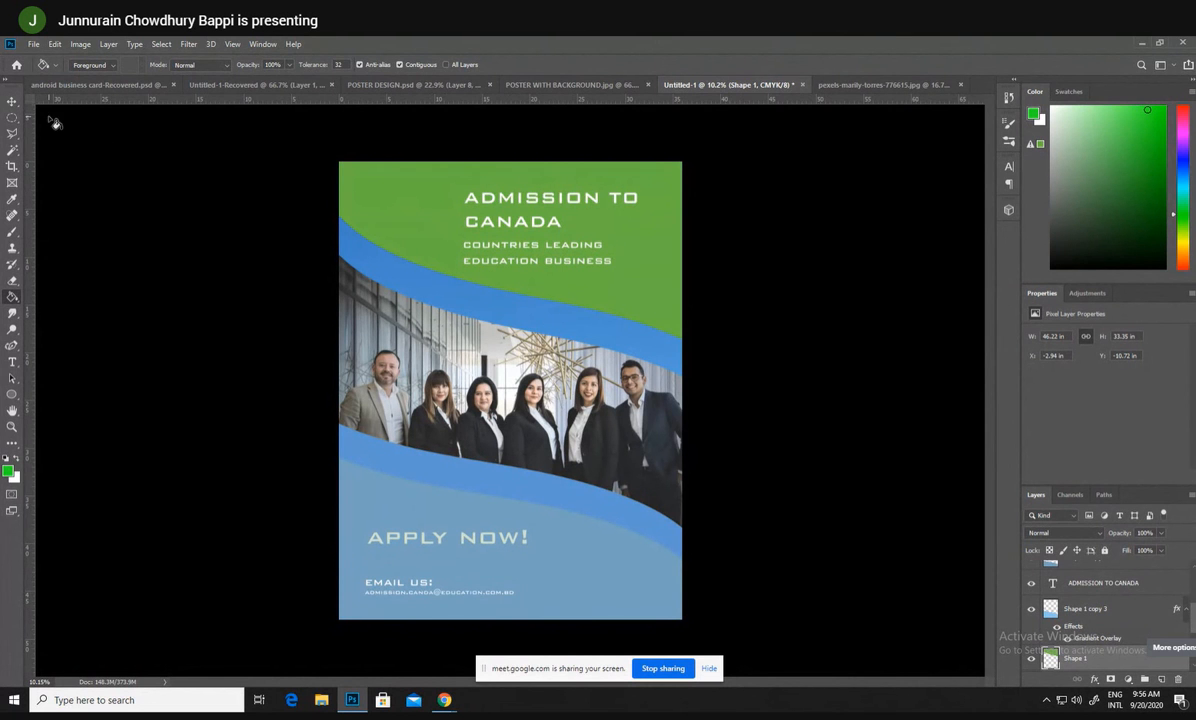
pyautogui.click(12, 101)
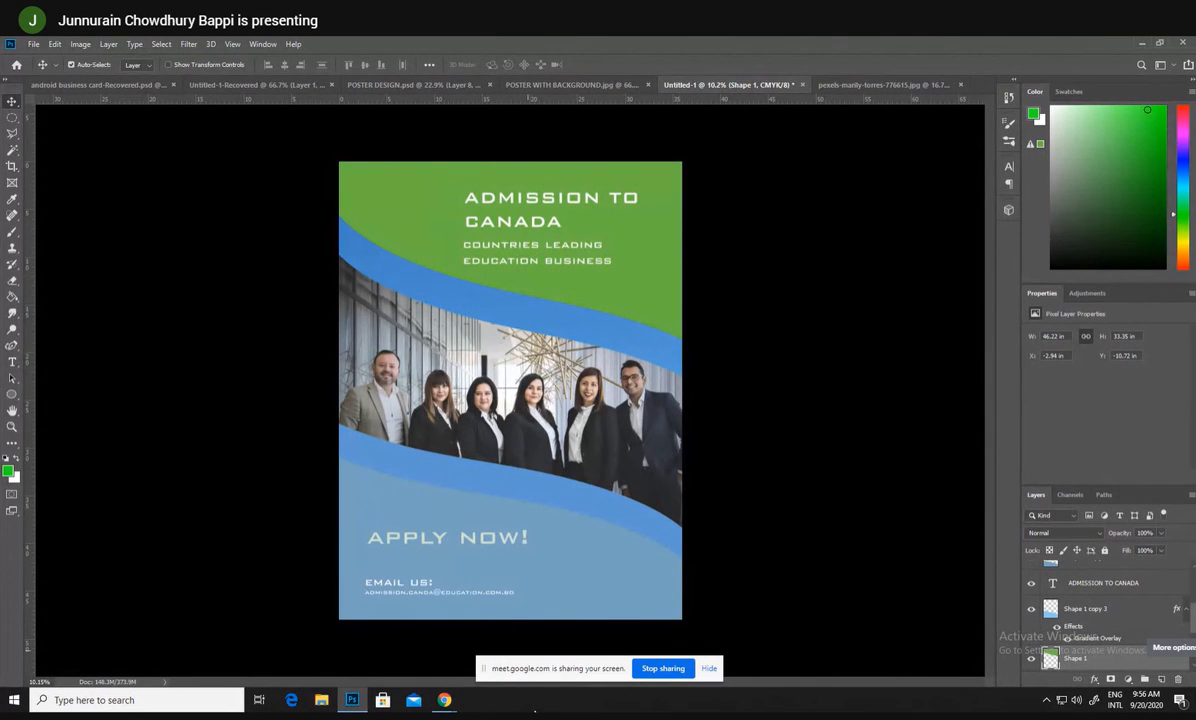
# - Check the Google Meet call, return to Photoshop, and undo the green fill on the poster's heading shape
pyautogui.click(444, 700)
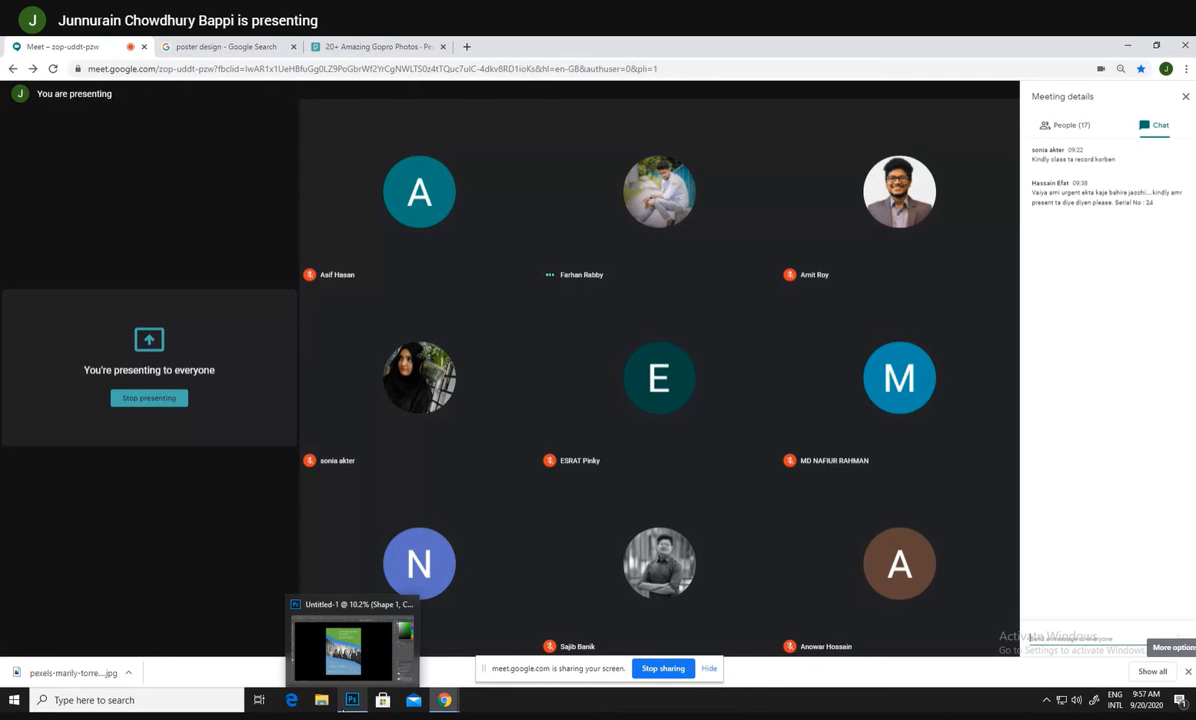
pyautogui.click(352, 648)
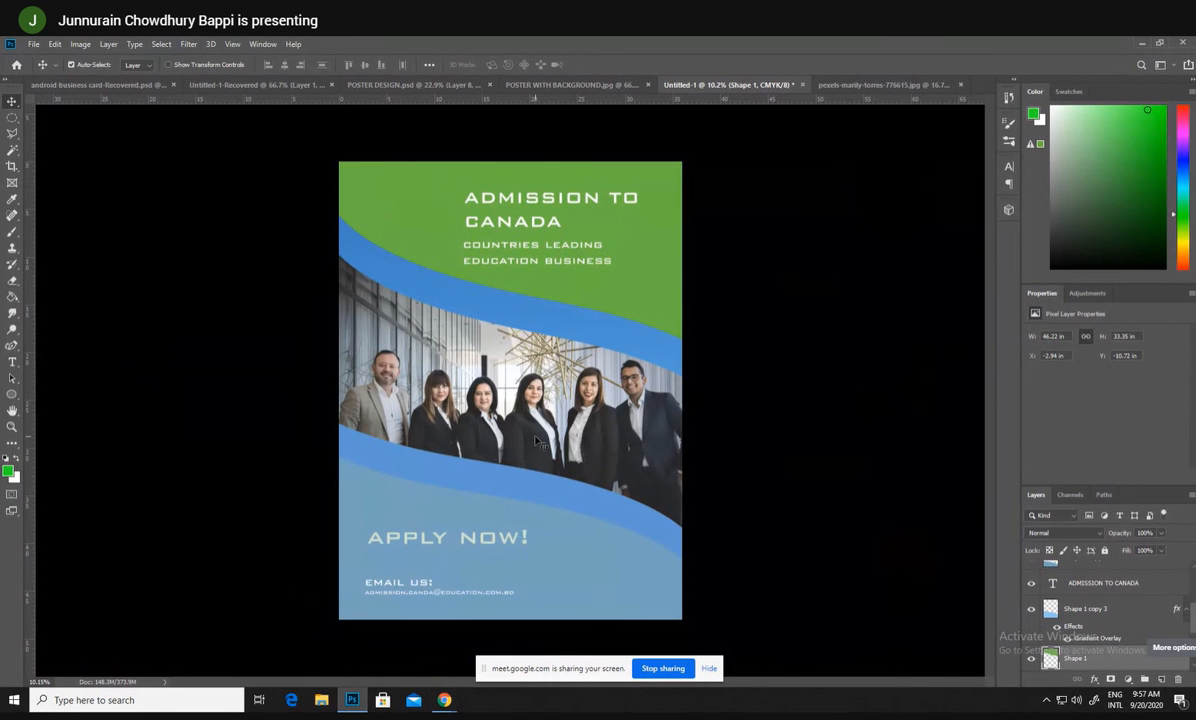
pyautogui.hotkey('ctrl', 'z')
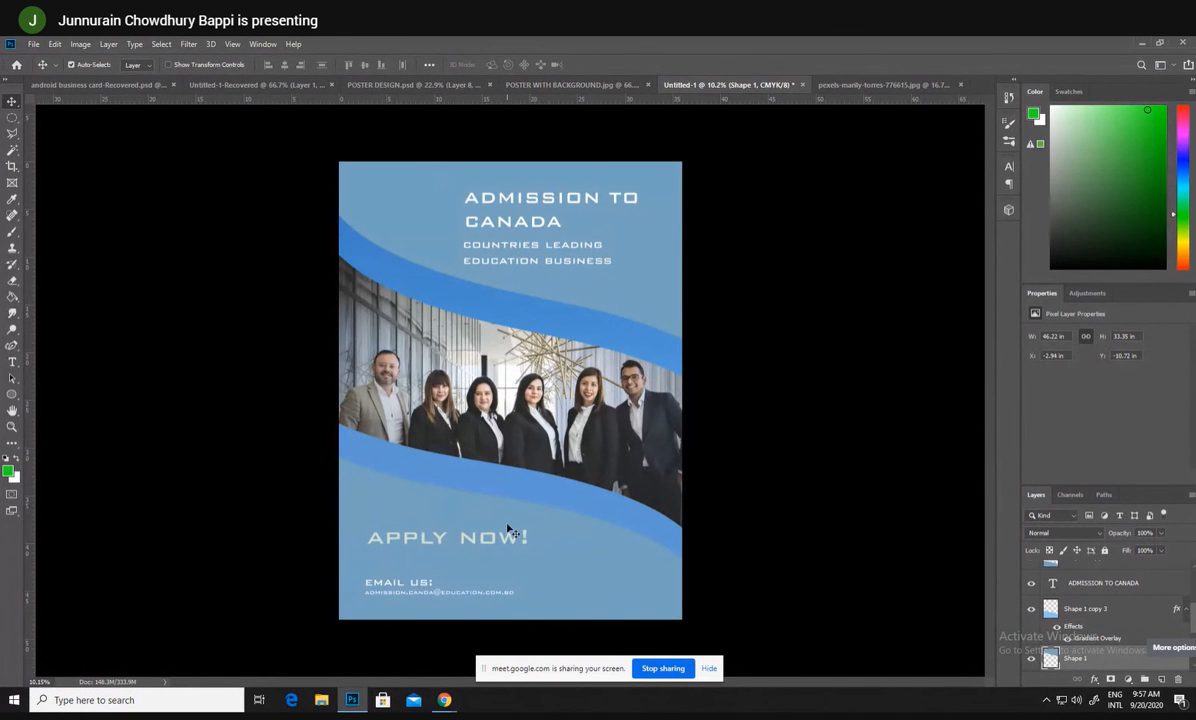
# - Switch to the Pexels page in Chrome and look through the Gopro photos again for a poster image
pyautogui.moveTo(446, 695)
pyautogui.click(376, 645)
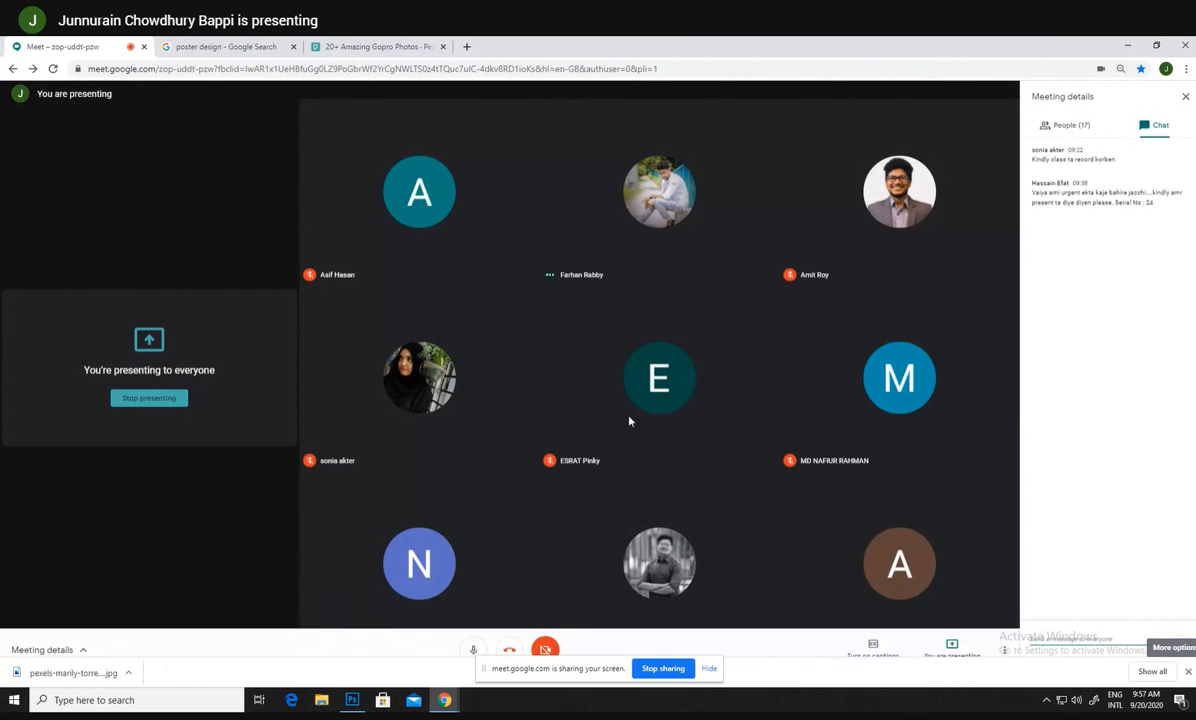
pyautogui.click(378, 50)
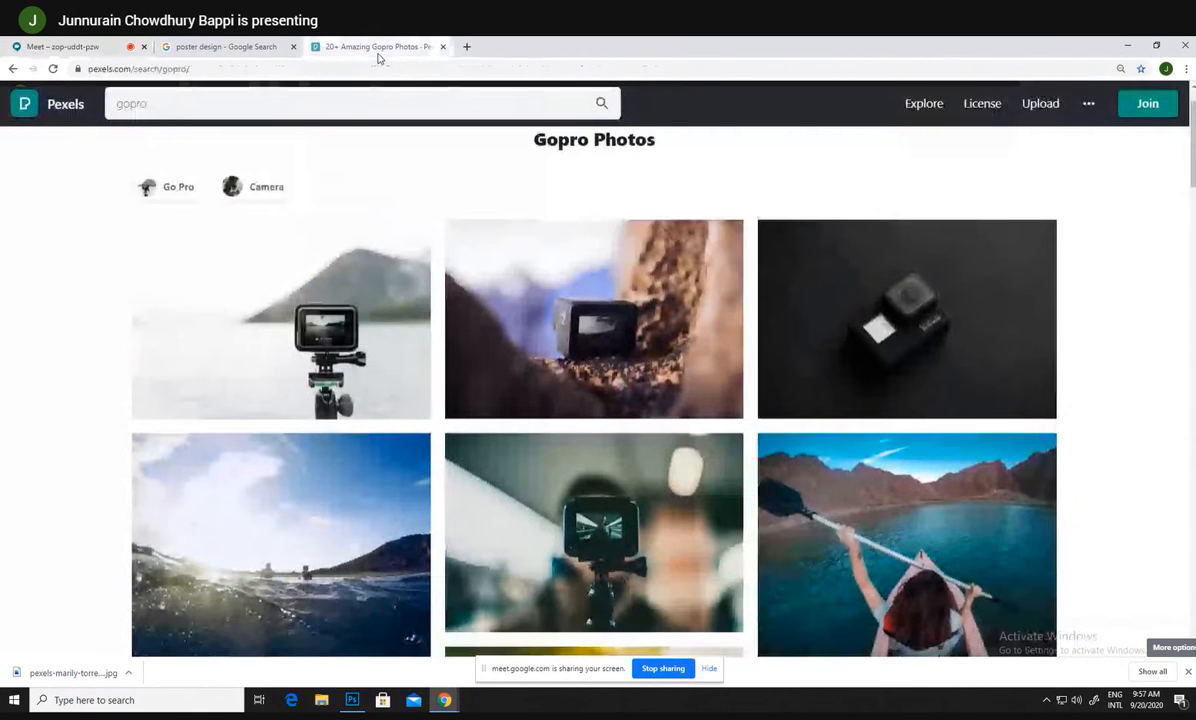
pyautogui.scroll(-2, 275, 404)
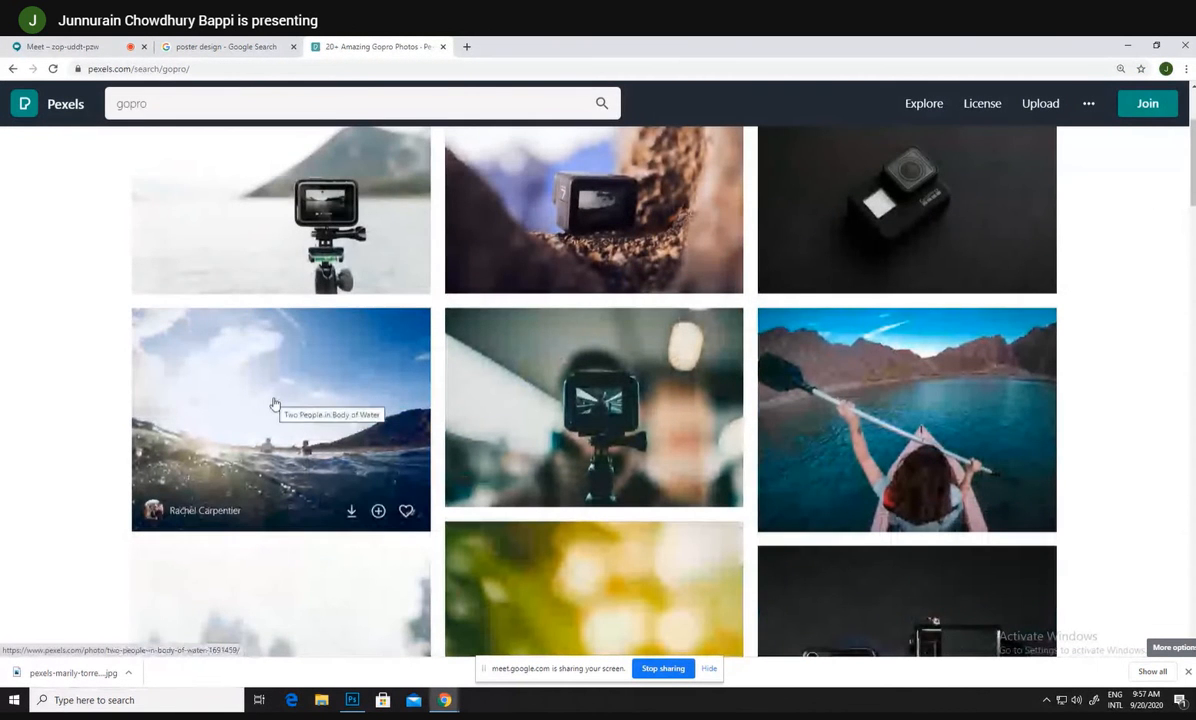
pyautogui.scroll(-5, 372, 487)
pyautogui.scroll(-4, 399, 529)
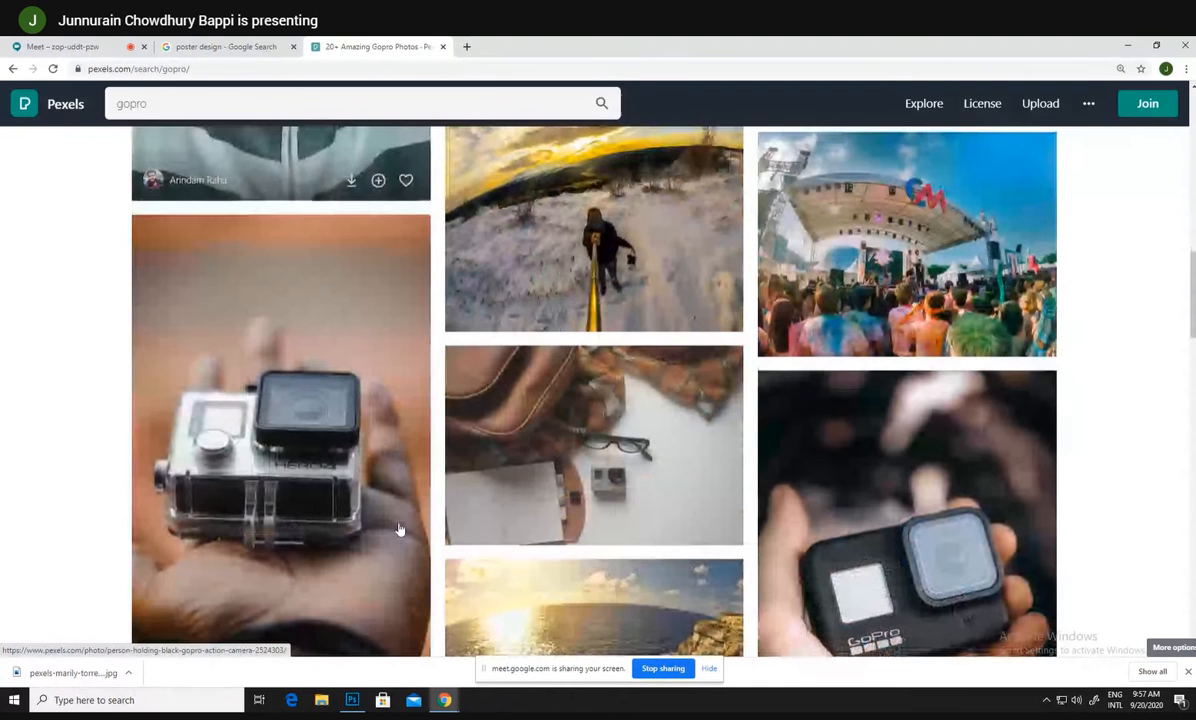
pyautogui.scroll(2, 400, 528)
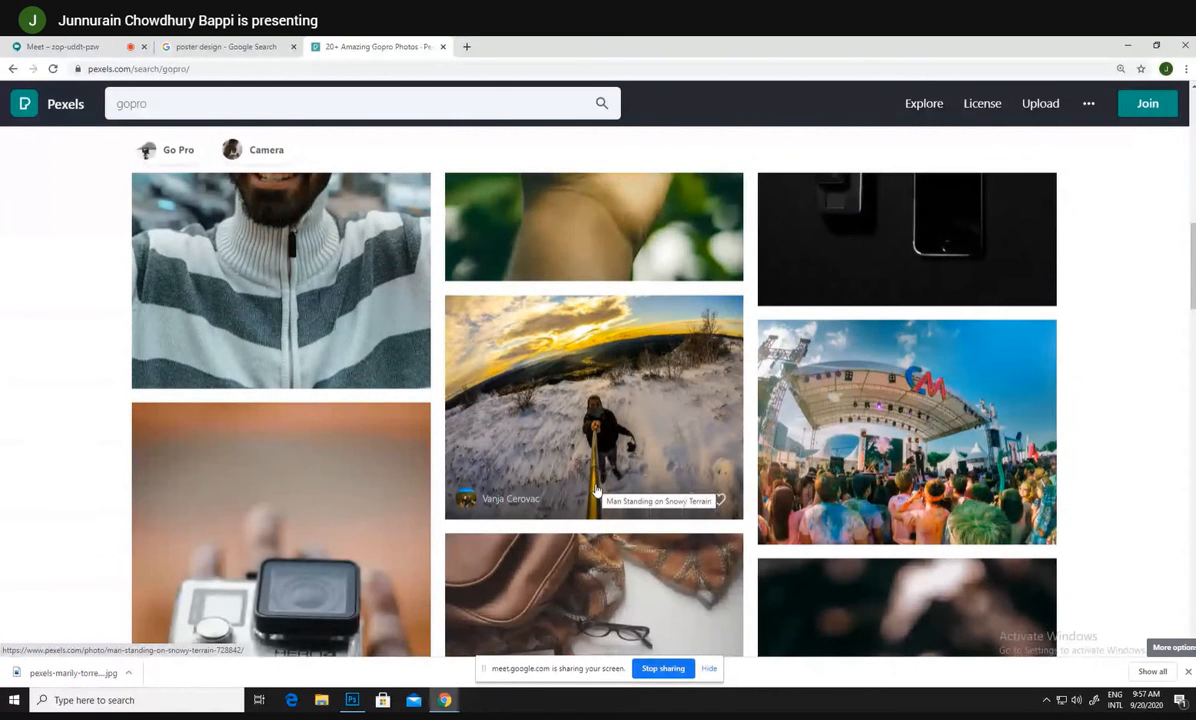
# - Find the photo of the skateboarder riding a painted wave wall among the Gopro results and download it
pyautogui.scroll(-5, 595, 490)
pyautogui.scroll(-3, 595, 490)
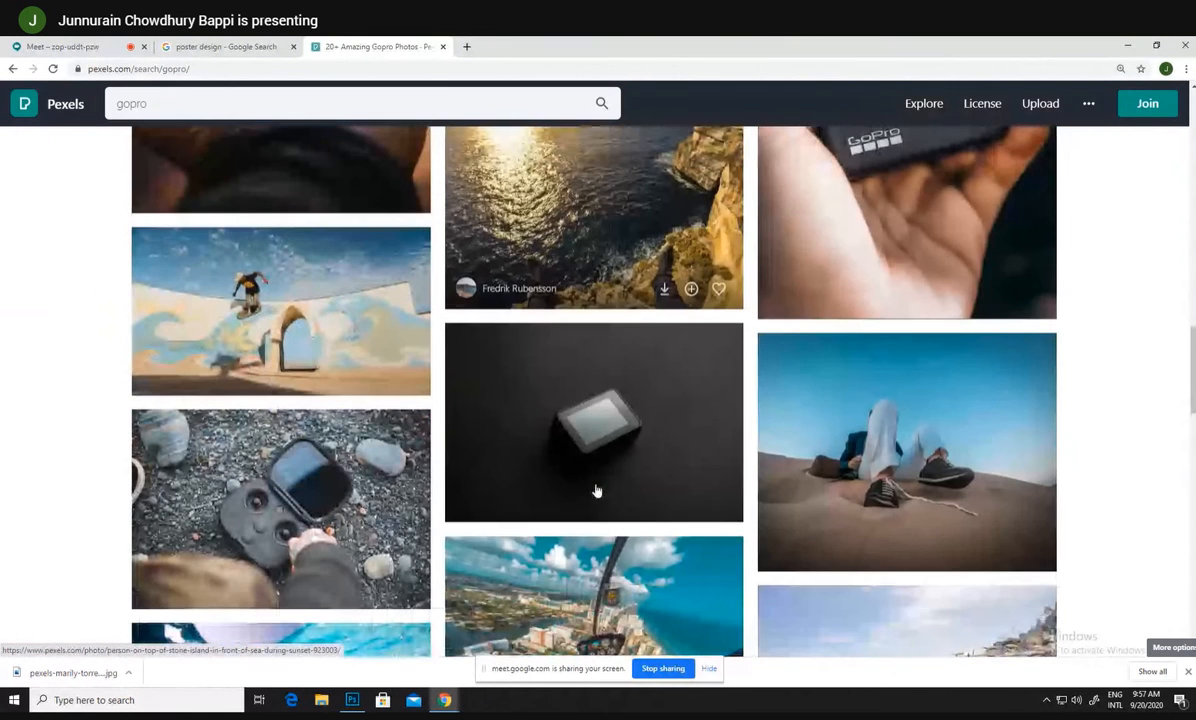
pyautogui.scroll(-1, 595, 490)
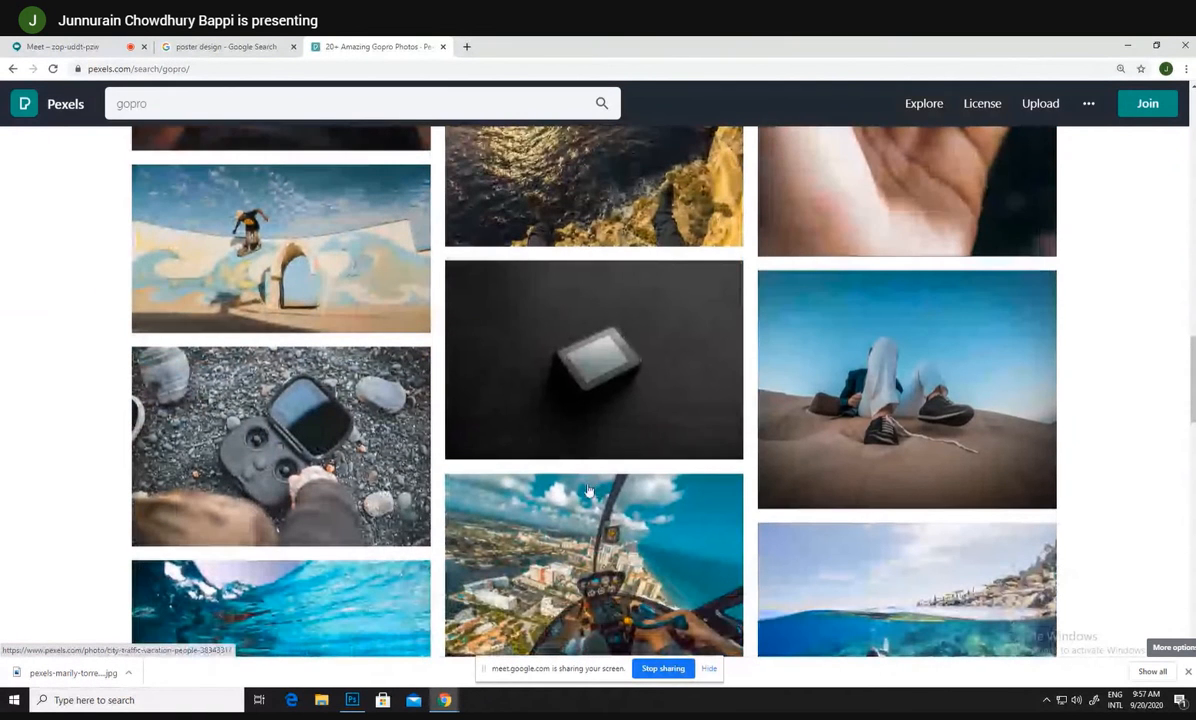
pyautogui.click(300, 250)
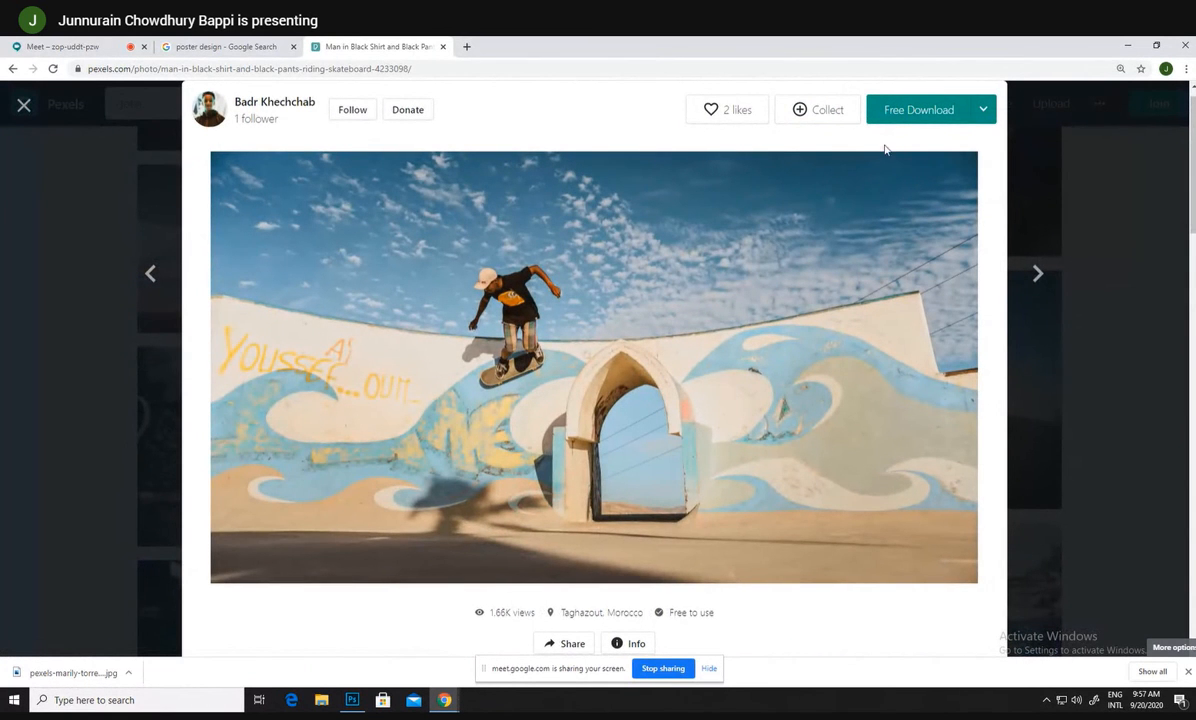
pyautogui.click(900, 118)
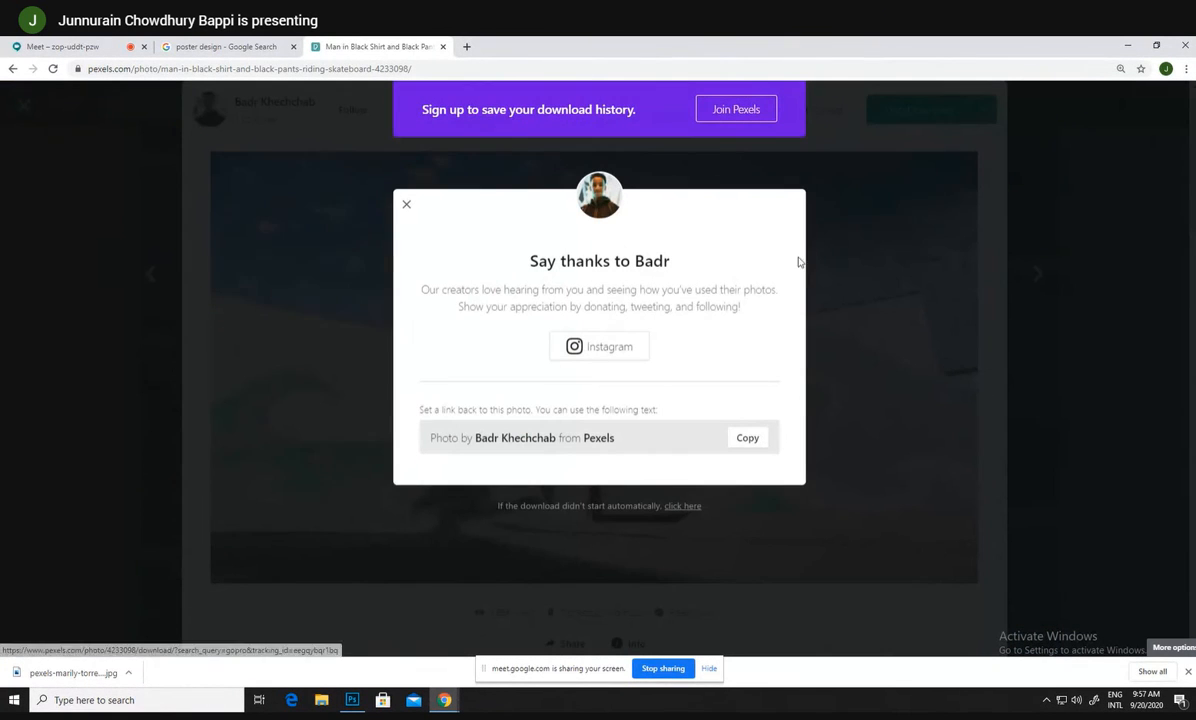
pyautogui.click(267, 375)
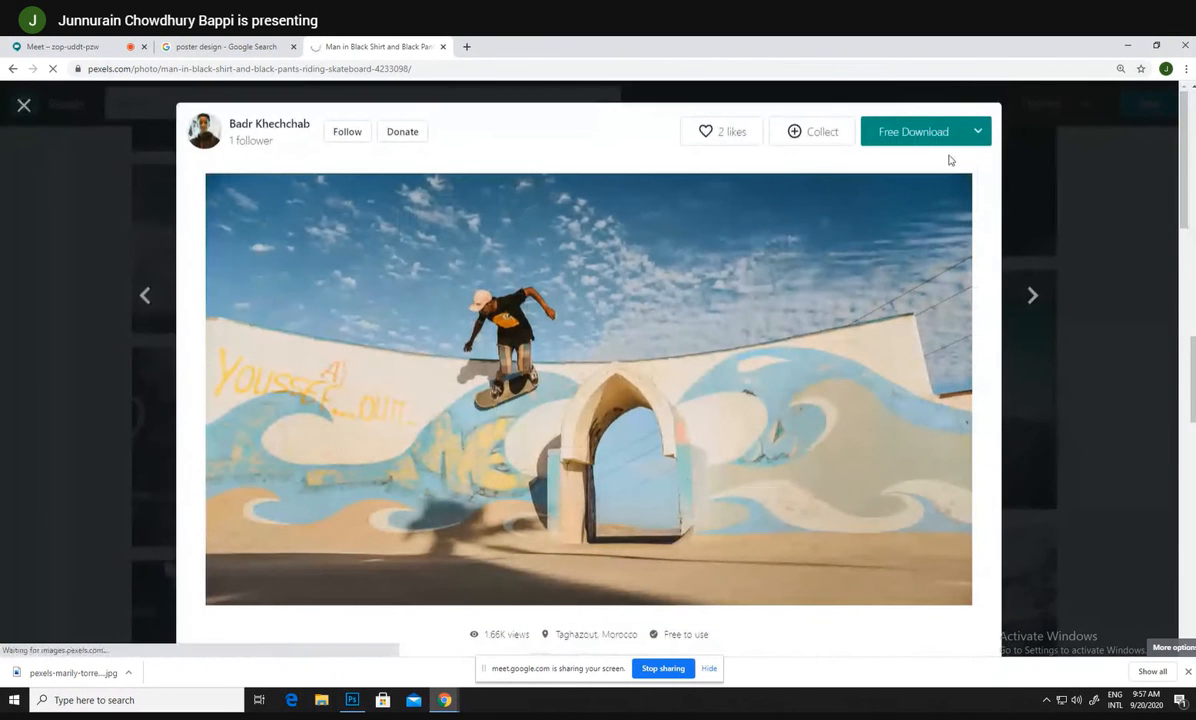
# - Switch to Photoshop and save the Canada poster as "admission canada poster" in PSD format in the photoshop files folder
pyautogui.click(355, 702)
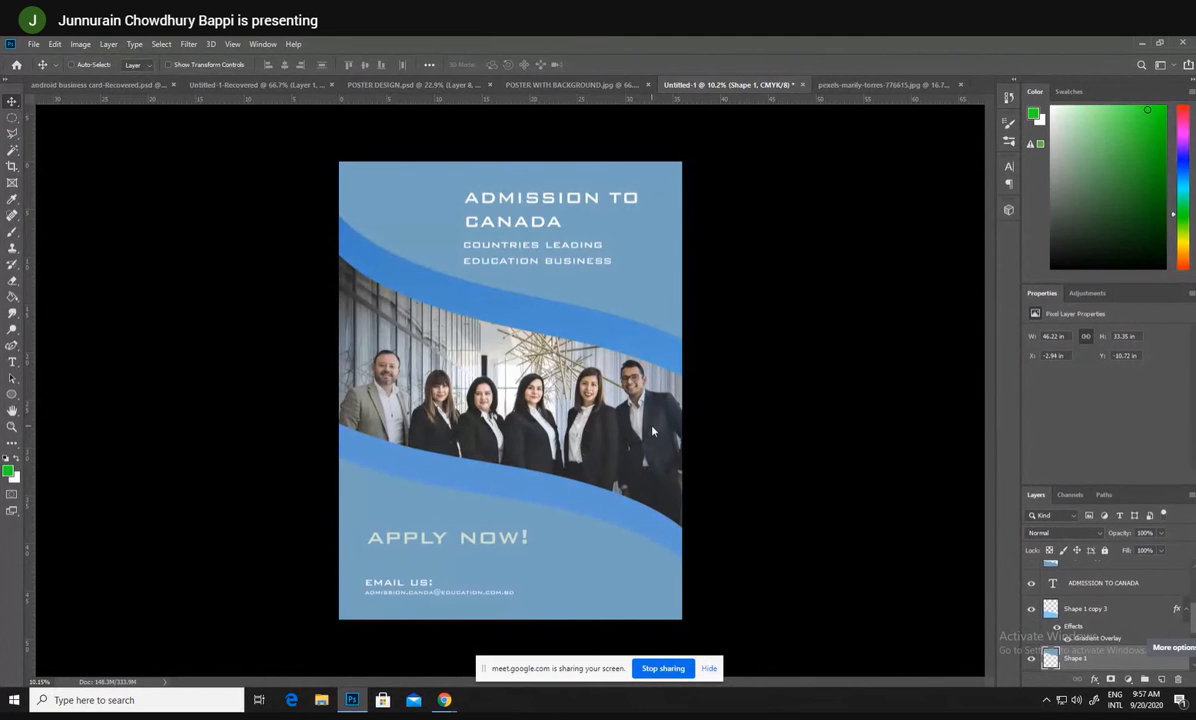
pyautogui.hotkey('ctrl', 's')
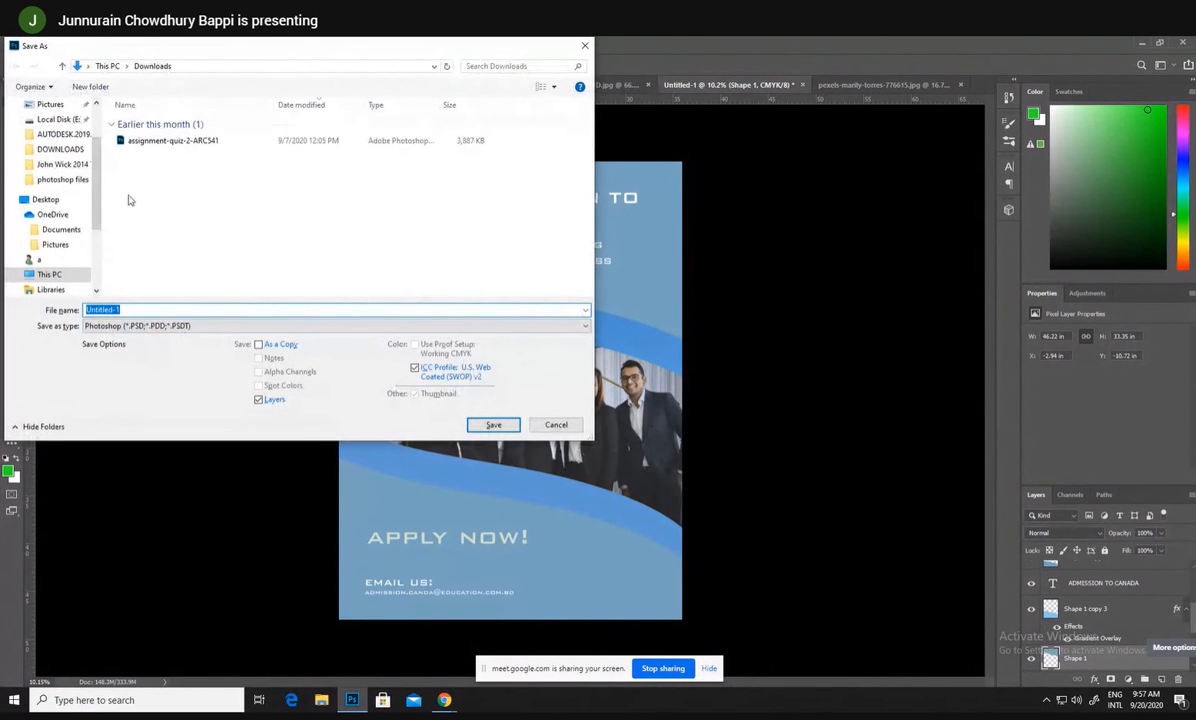
pyautogui.click(62, 179)
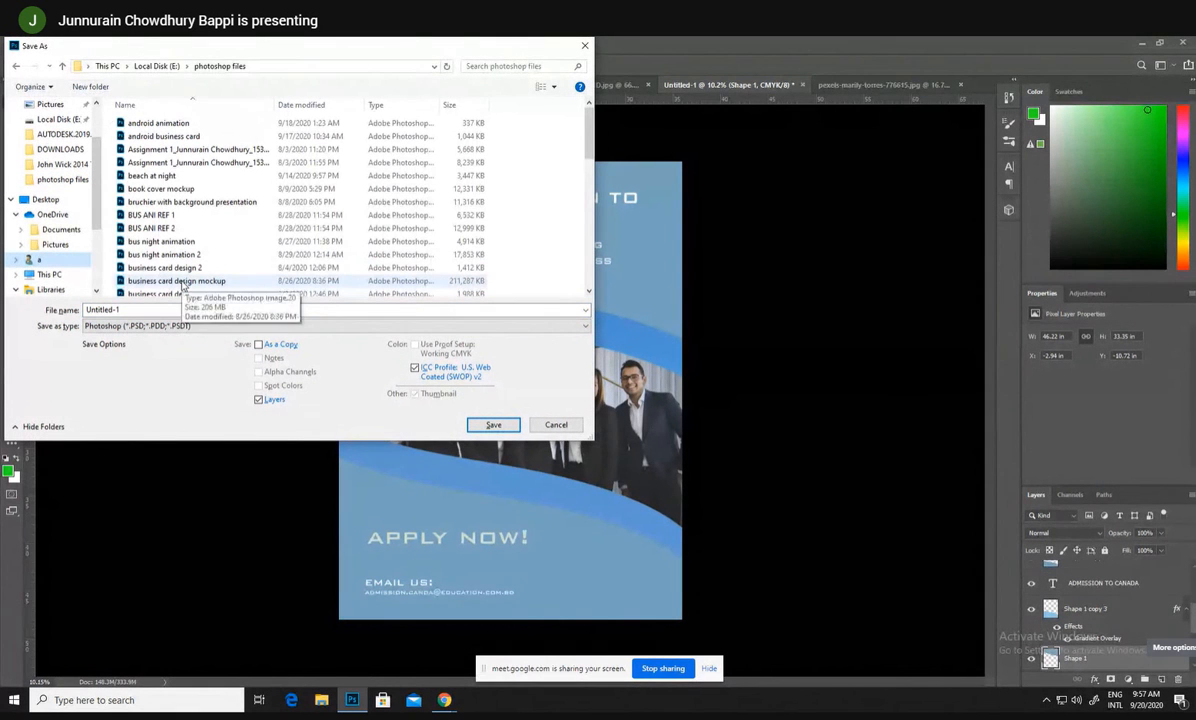
pyautogui.tripleClick(322, 311)
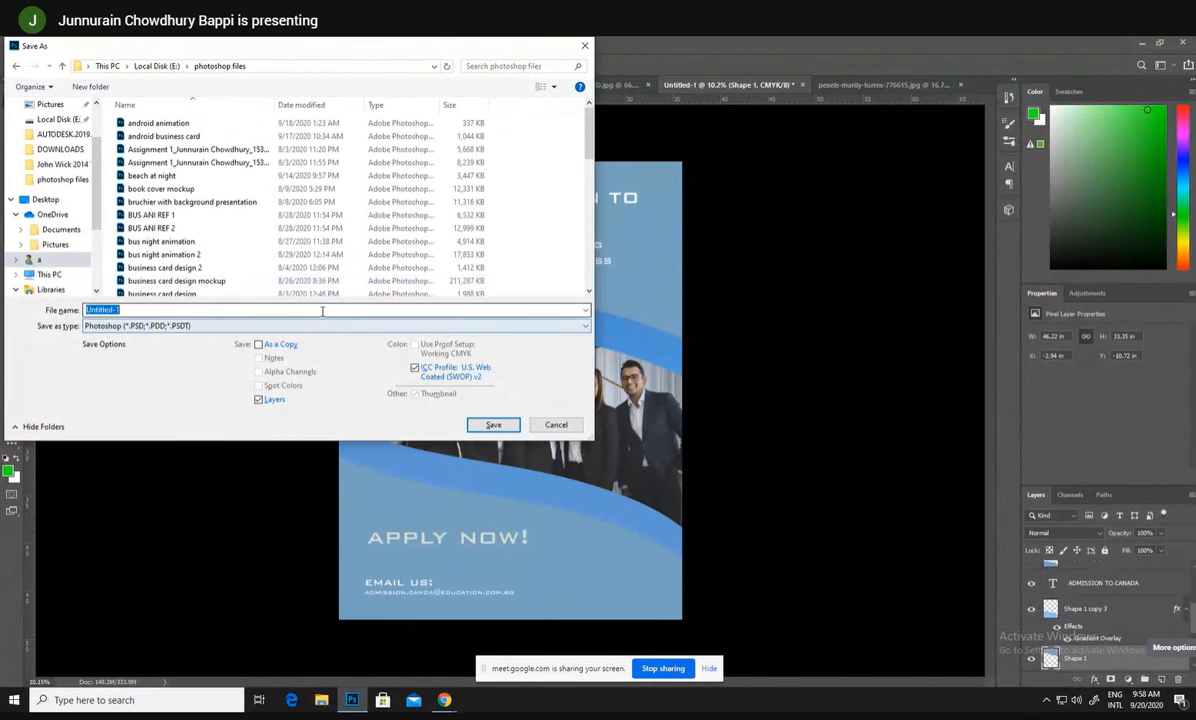
pyautogui.write('admissi')
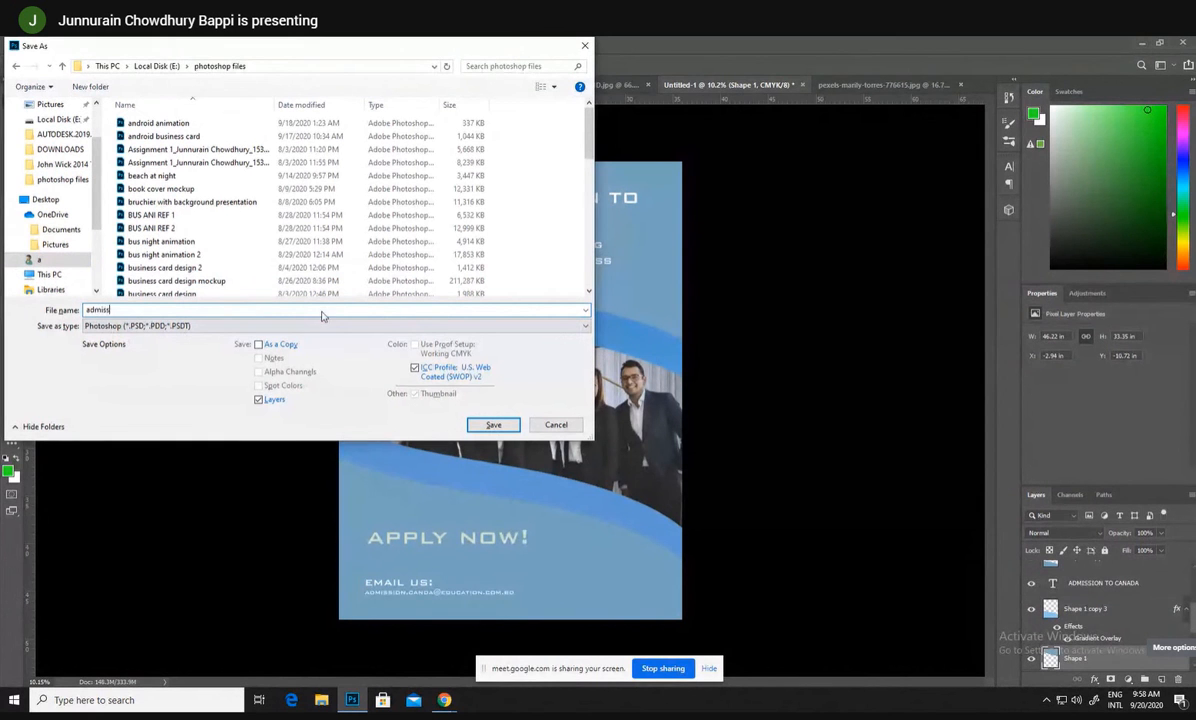
pyautogui.write('on canada poster')
pyautogui.press('Return')
pyautogui.click(743, 222)
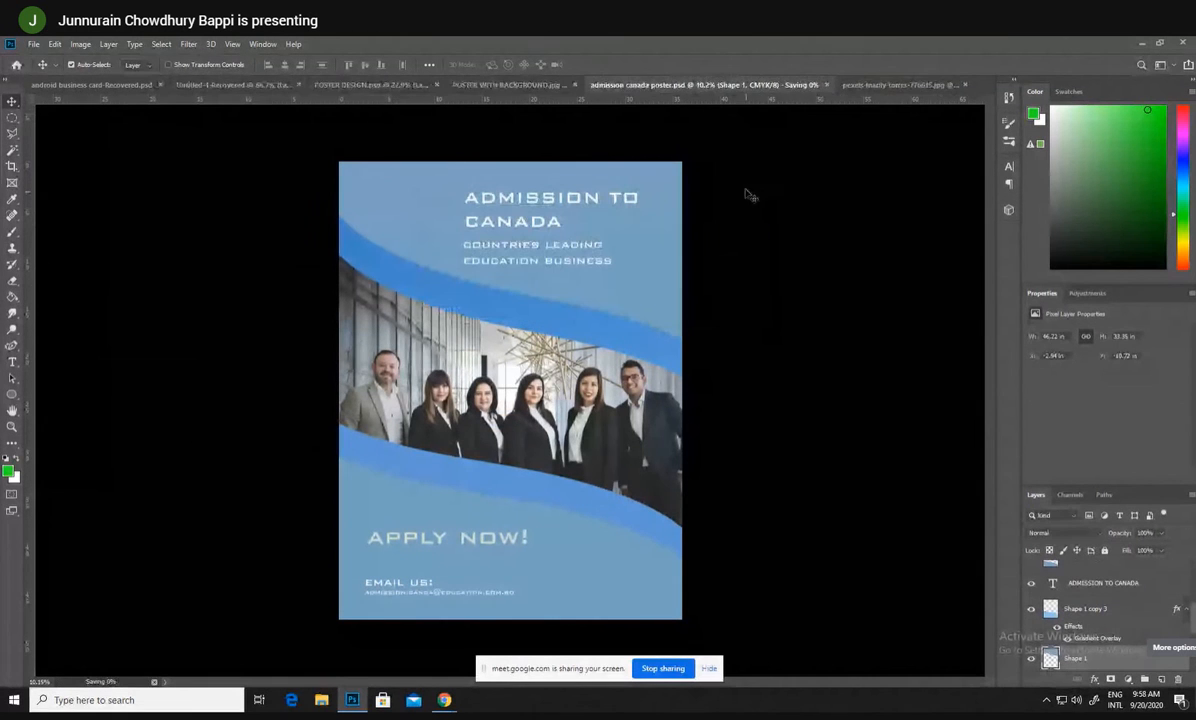
# - Close the saved Canada poster and the business group photo, discarding the photo's changes
pyautogui.click(810, 86)
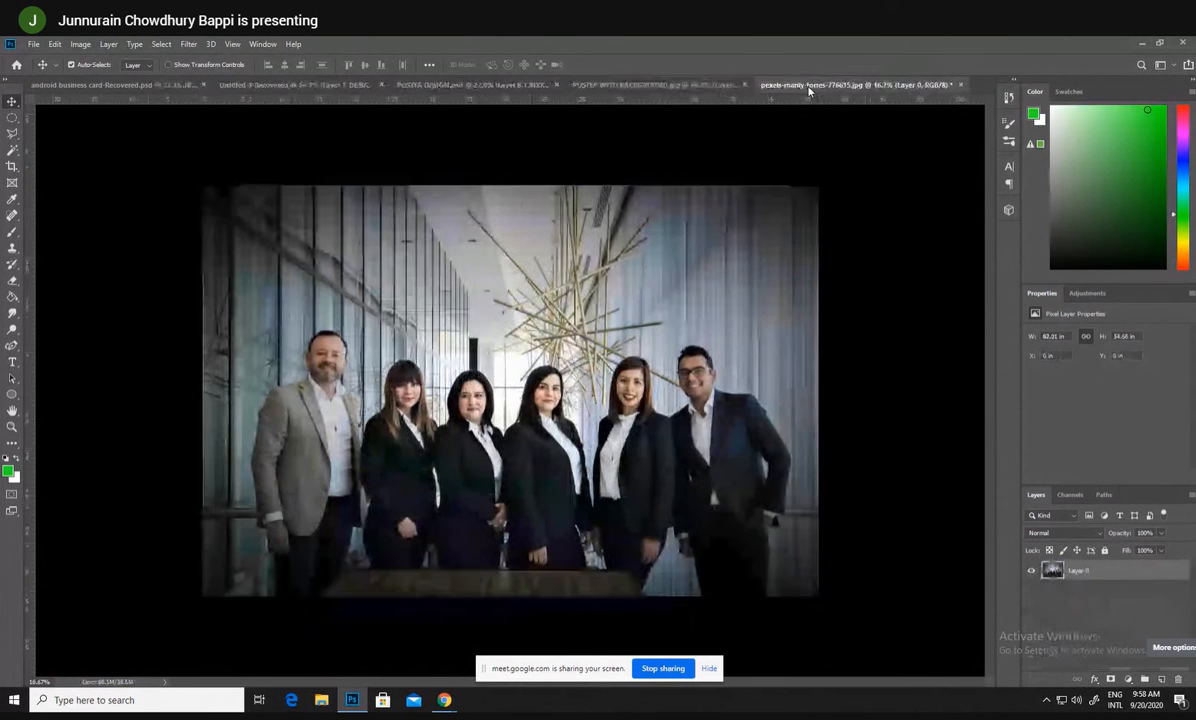
pyautogui.click(951, 85)
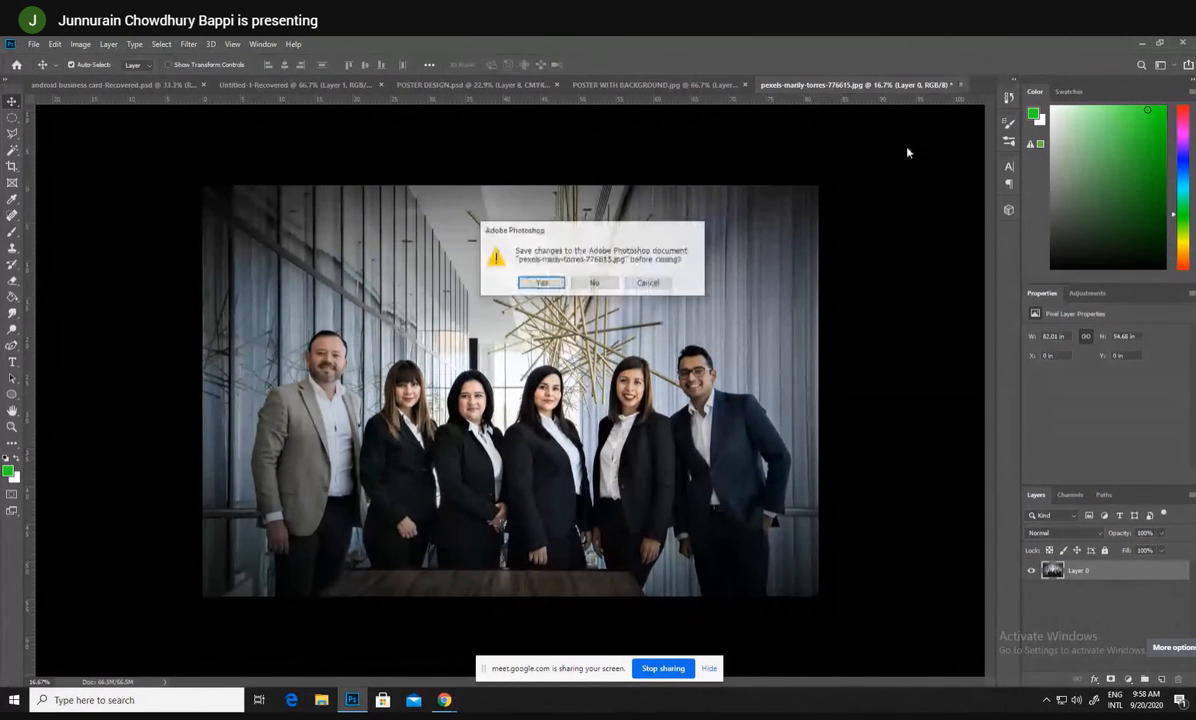
pyautogui.click(590, 280)
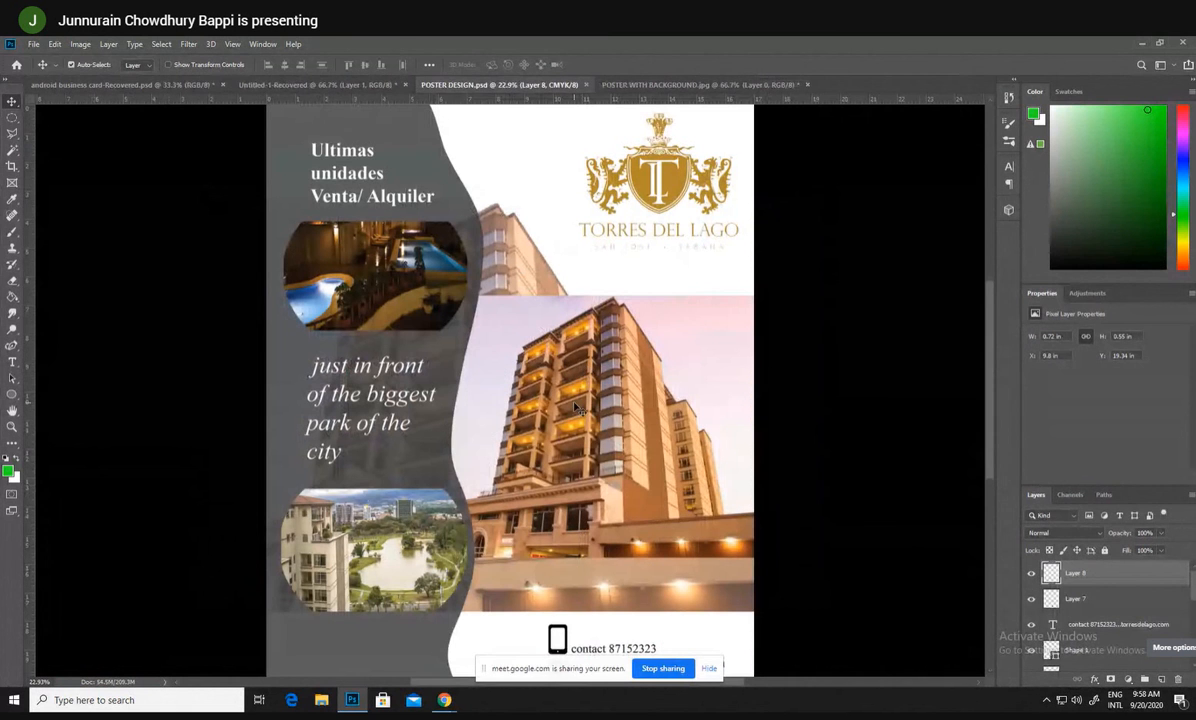
# - Create a white 36 x 48 inch portrait CMYK document at 150 pixels/inch and unlock its background layer
pyautogui.hotkey('ctrl', 'n')
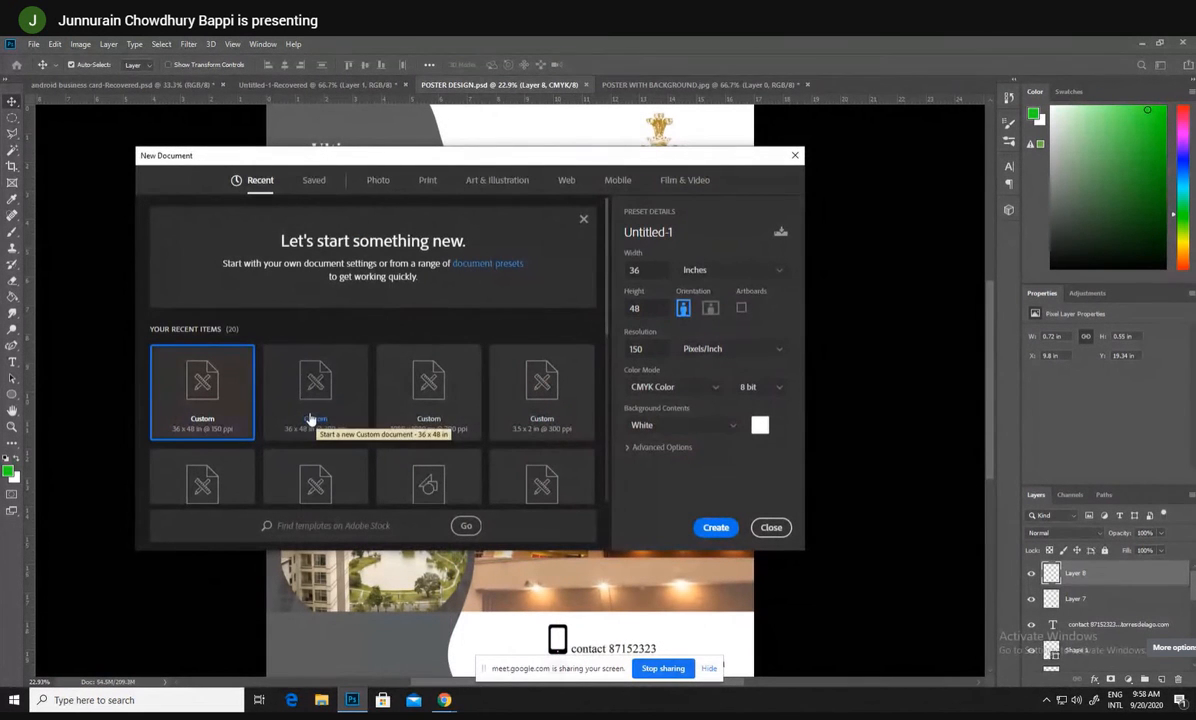
pyautogui.click(716, 530)
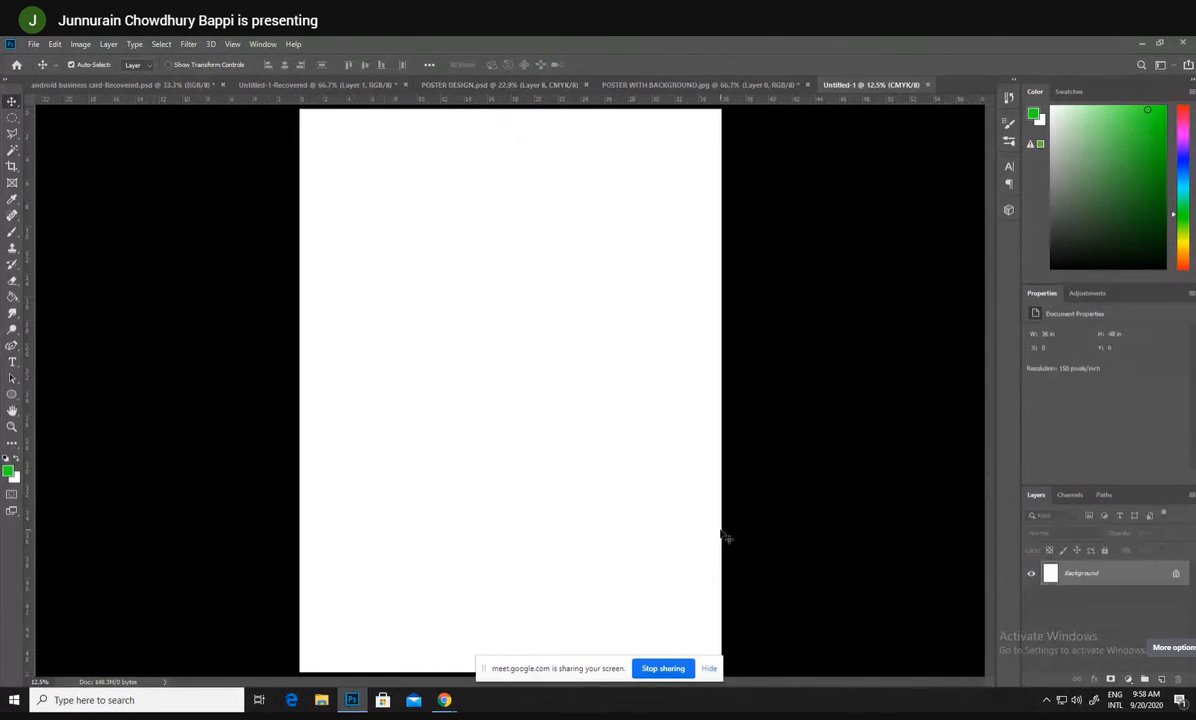
pyautogui.click(1175, 575)
pyautogui.click(12, 426)
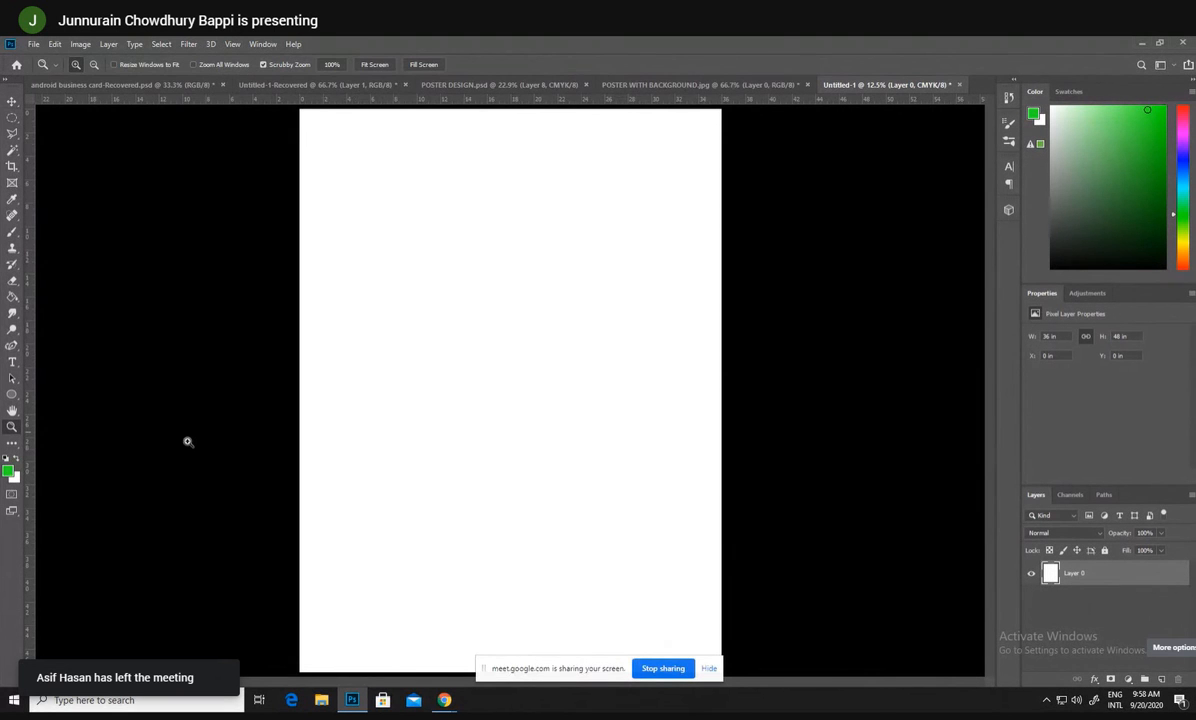
pyautogui.keyDown('alt'); pyautogui.click(190, 441); pyautogui.keyUp('alt')
# - Open the newly downloaded skateboarder photo from the Downloads folder and unlock its background layer
pyautogui.hotkey('ctrl', 'o')
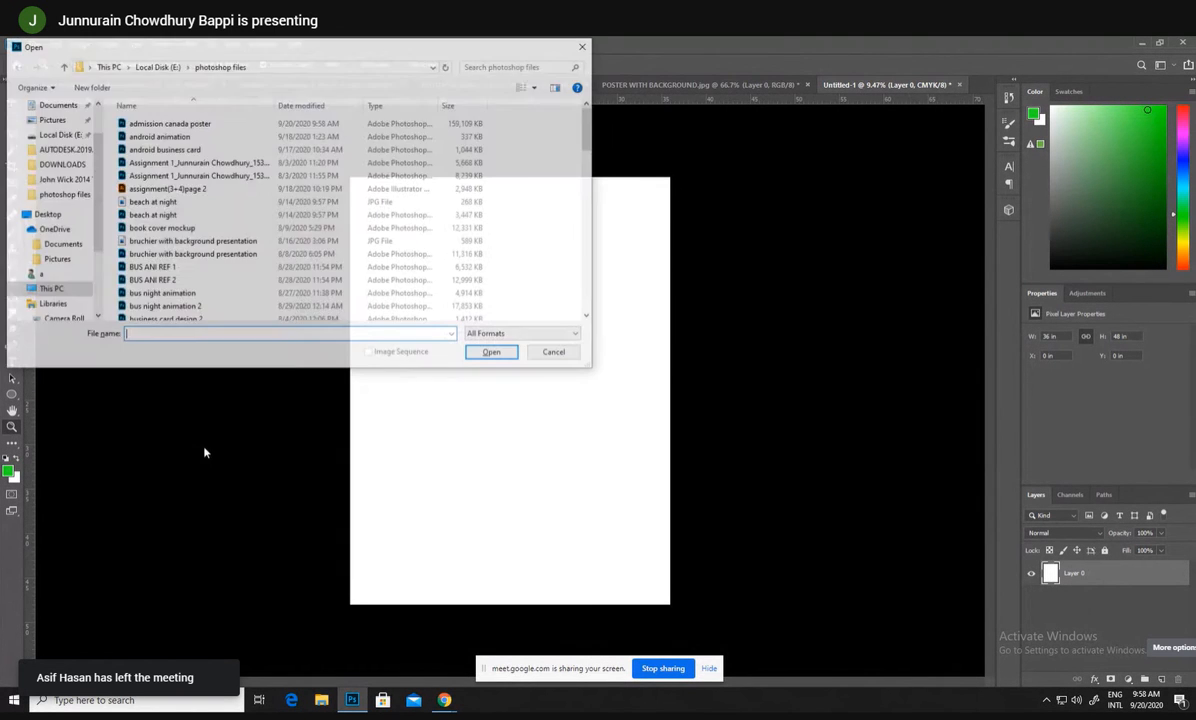
pyautogui.scroll(3, 55, 122)
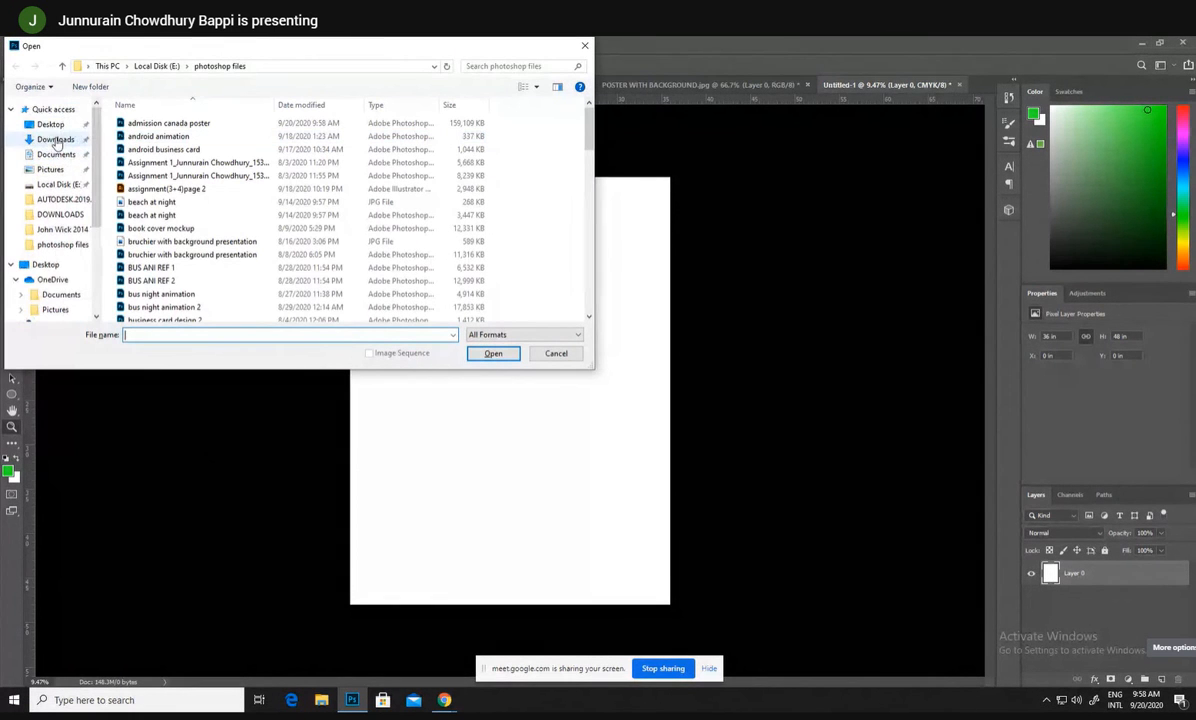
pyautogui.click(55, 139)
pyautogui.click(150, 140)
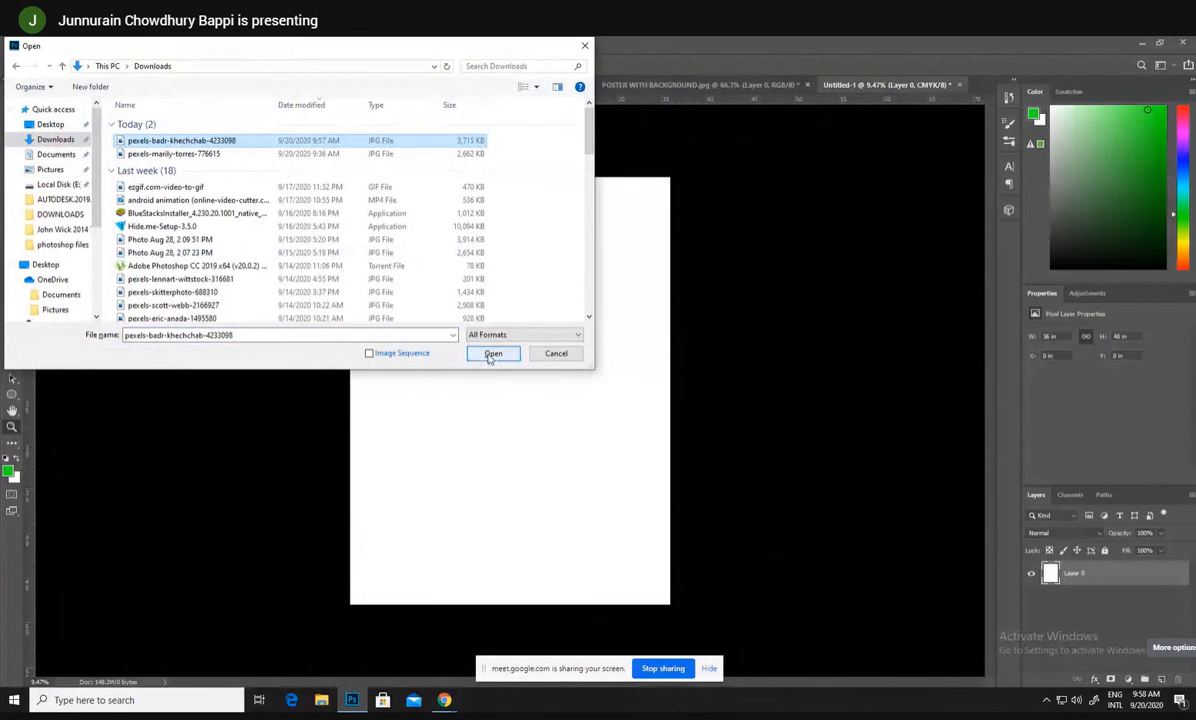
pyautogui.click(493, 353)
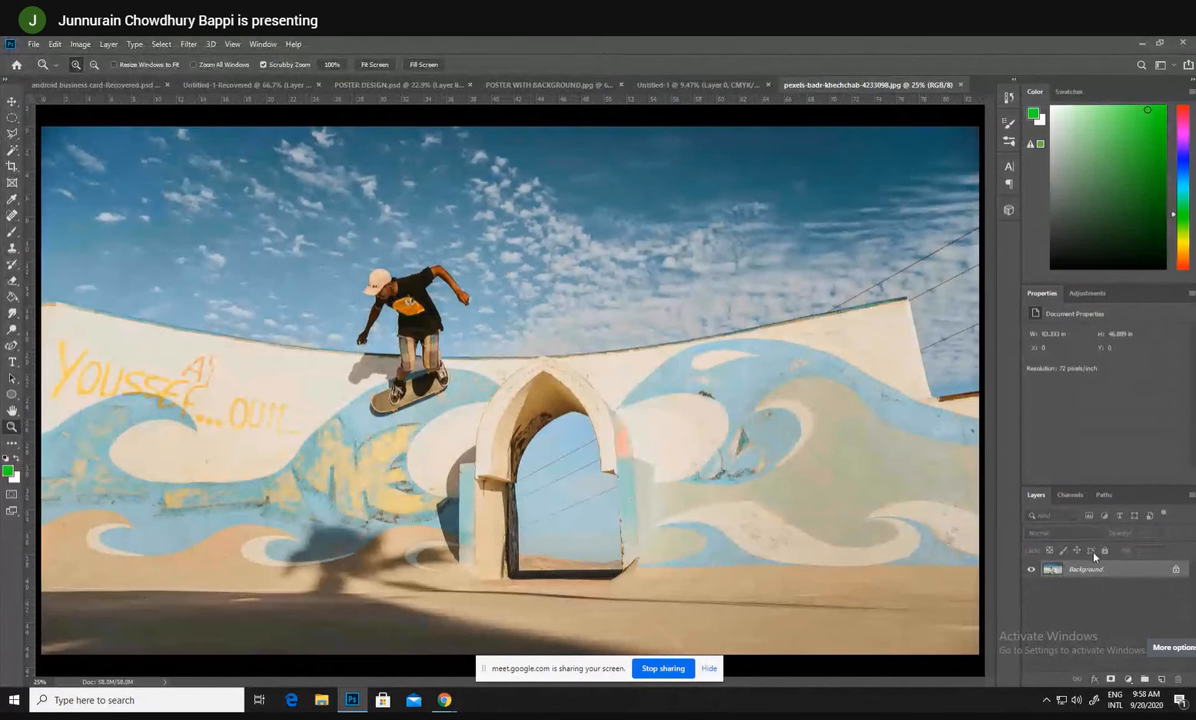
pyautogui.click(1177, 571)
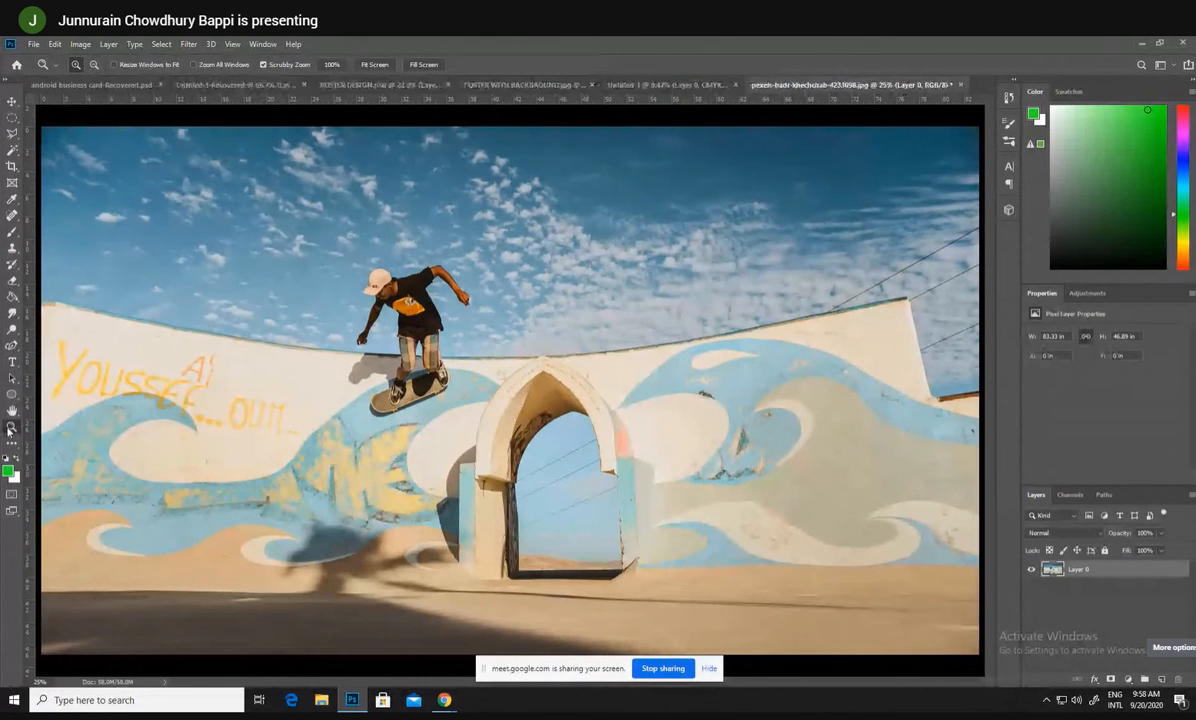
# - Copy the skateboarder photo into the blank Untitled-1 poster with the Move tool, placing it across the page's middle
pyautogui.moveTo(448, 441); pyautogui.dragTo(460, 472)
pyautogui.moveTo(441, 425); pyautogui.dragTo(508, 433)
pyautogui.click(12, 101)
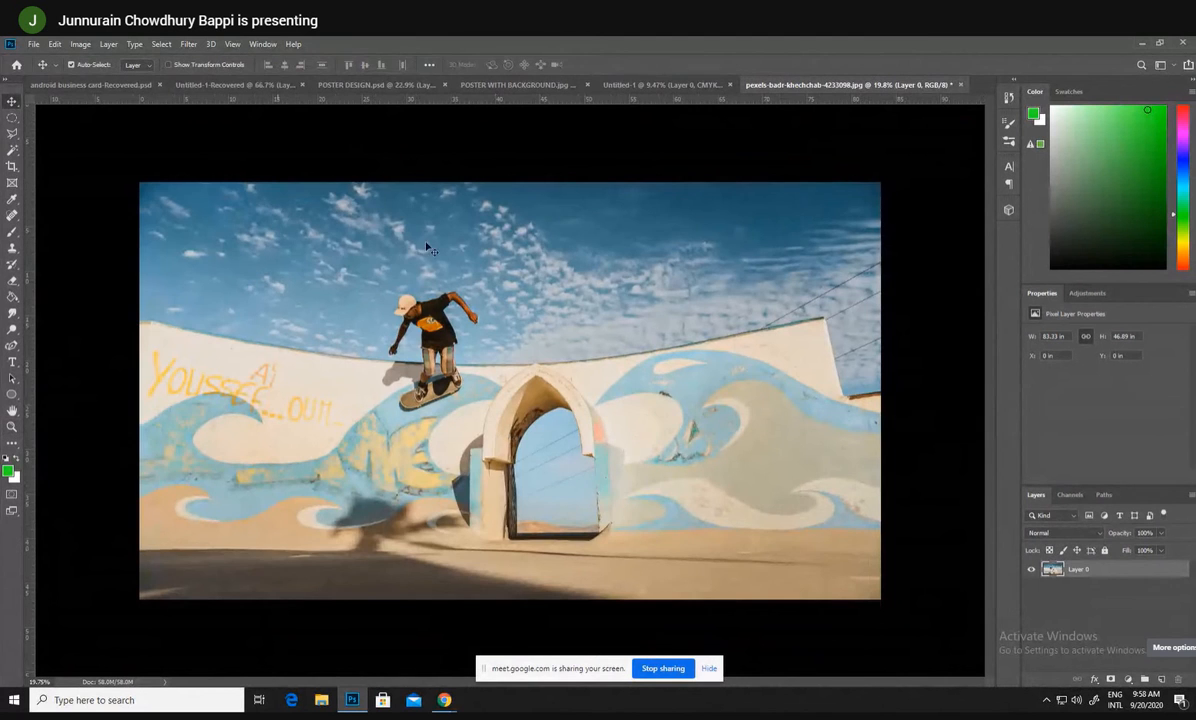
pyautogui.moveTo(598, 300); pyautogui.dragTo(502, 379)
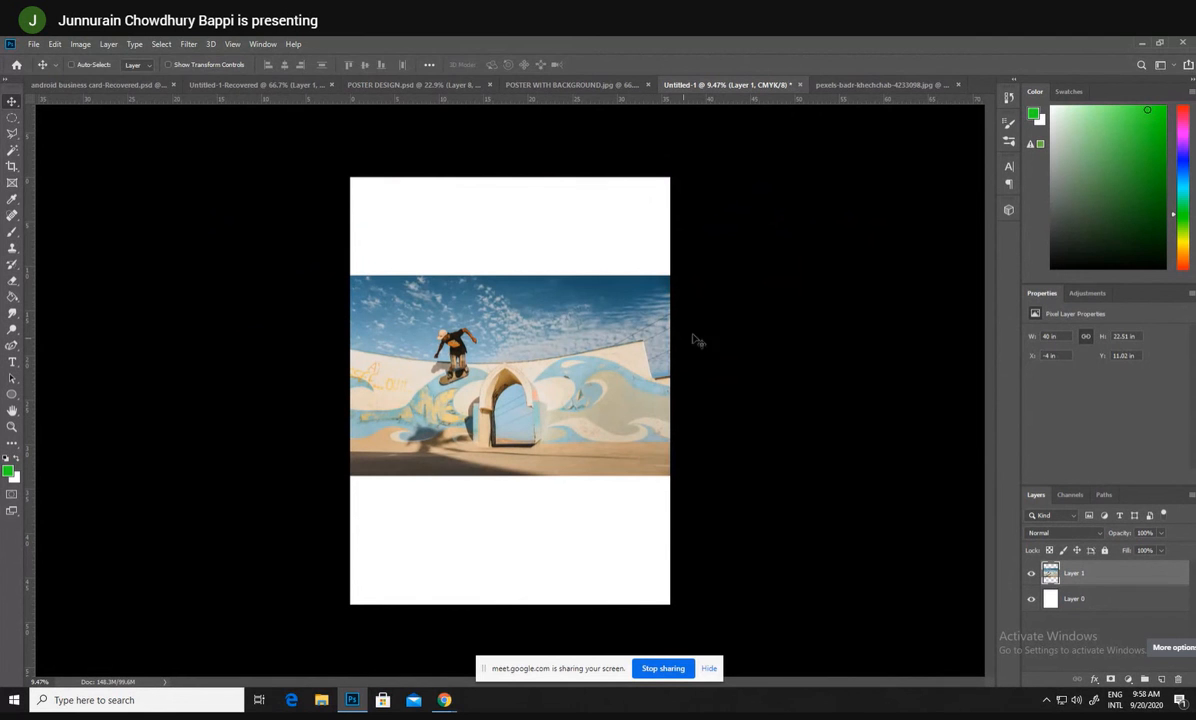
# - Rotate the skateboarder photo about -11.9° and scale it to about 110% so it crosses the poster's full width diagonally
pyautogui.hotkey('ctrl', 't')
pyautogui.moveTo(694, 280); pyautogui.dragTo(689, 224)
pyautogui.moveTo(598, 368); pyautogui.dragTo(619, 392)
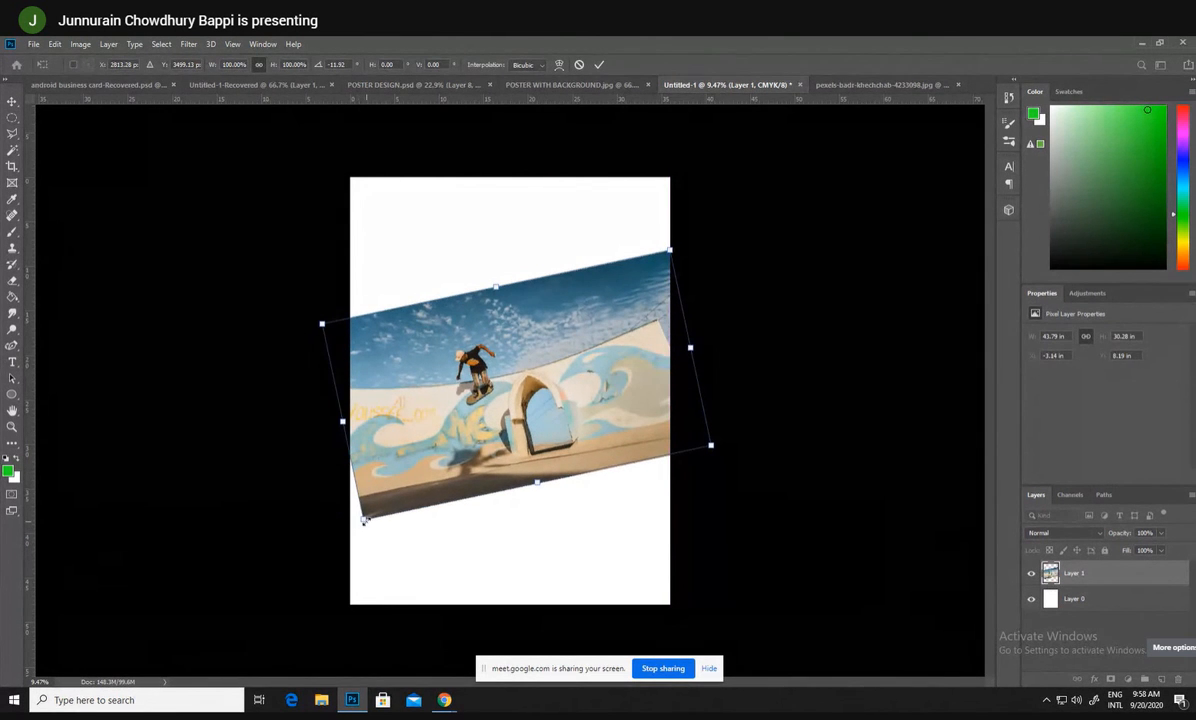
pyautogui.moveTo(364, 520); pyautogui.dragTo(333, 547)
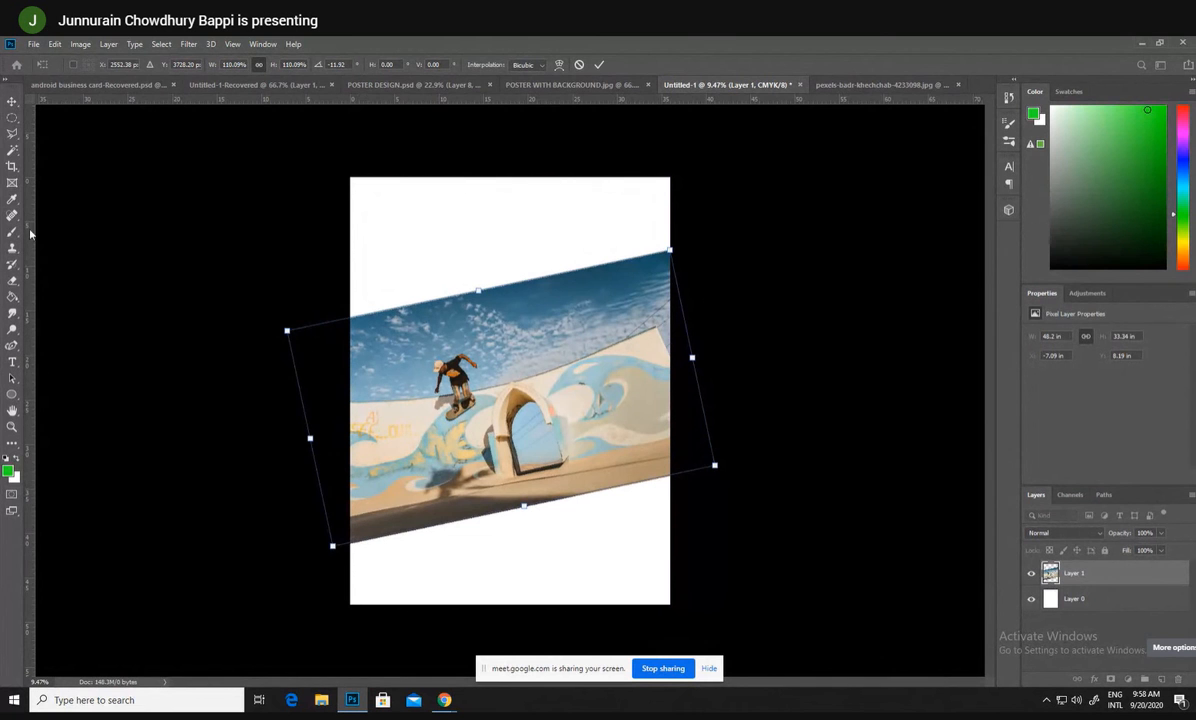
pyautogui.click(12, 101)
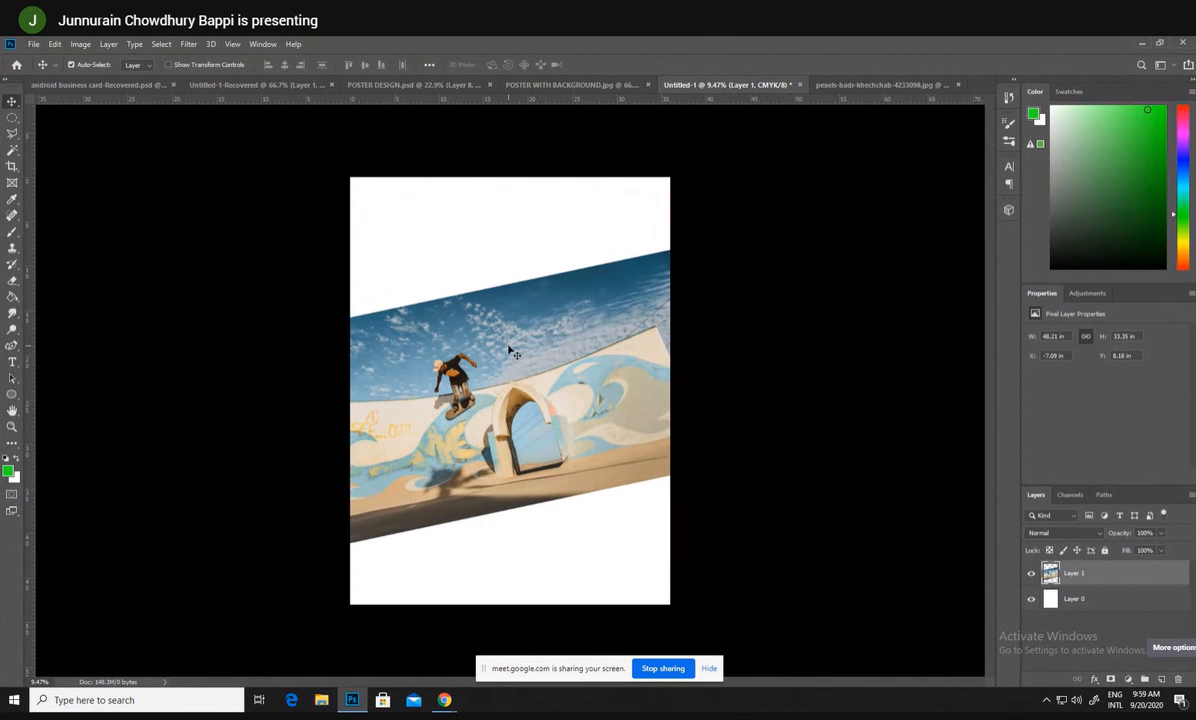
pyautogui.moveTo(508, 351)
pyautogui.mouseDown()
pyautogui.moveTo(510, 370)
pyautogui.moveTo(505, 346)
pyautogui.mouseUp()
# - Draw a closed four-sided Pen tool shape, about 5970 x 3160 px with a slanted upper edge, over the poster's bottom and fill it muted green
pyautogui.click(12, 345)
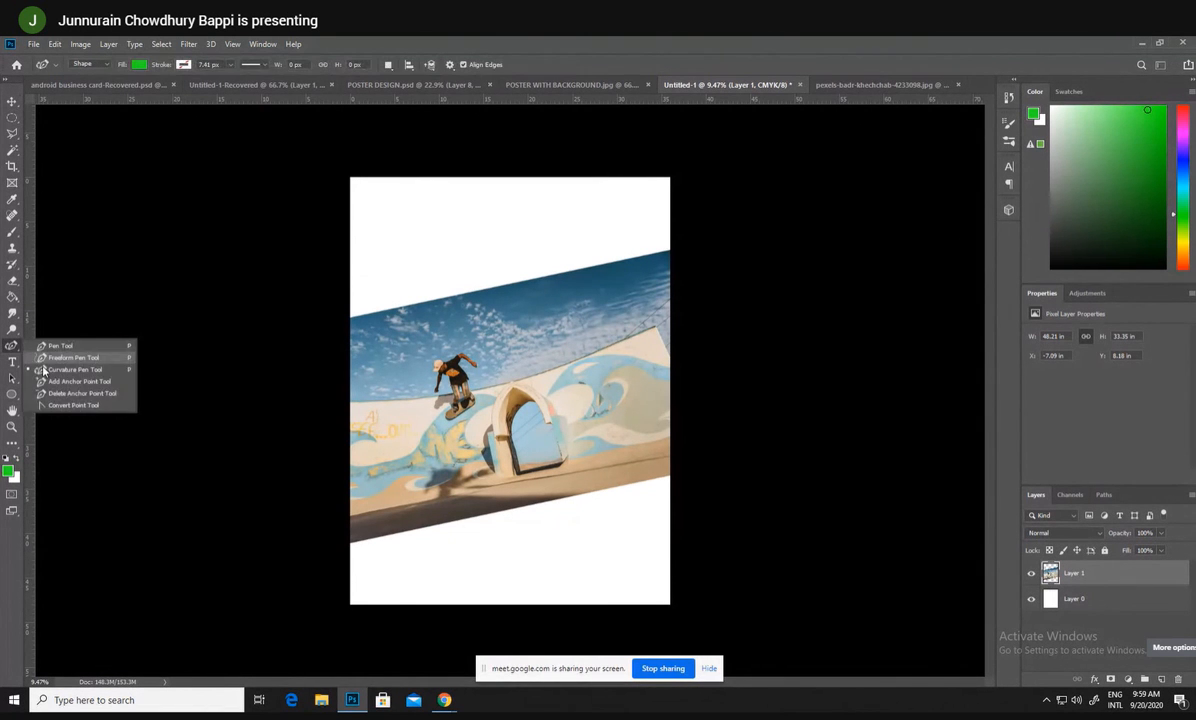
pyautogui.click(52, 358)
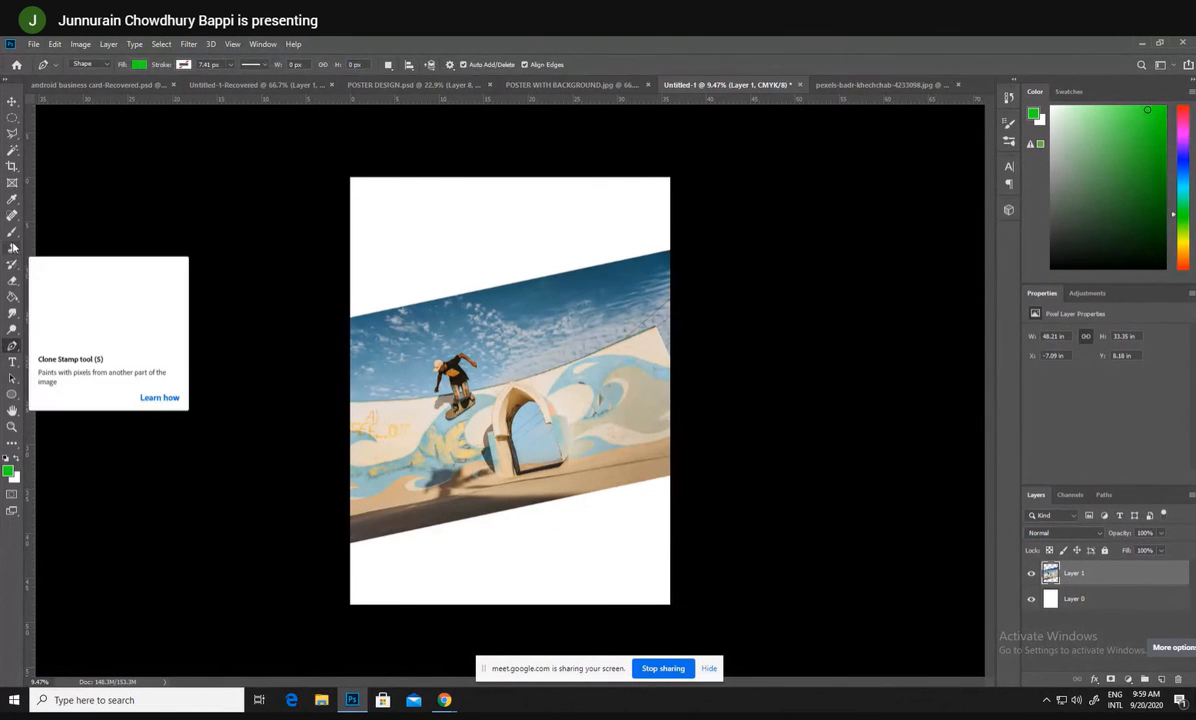
pyautogui.click(12, 345)
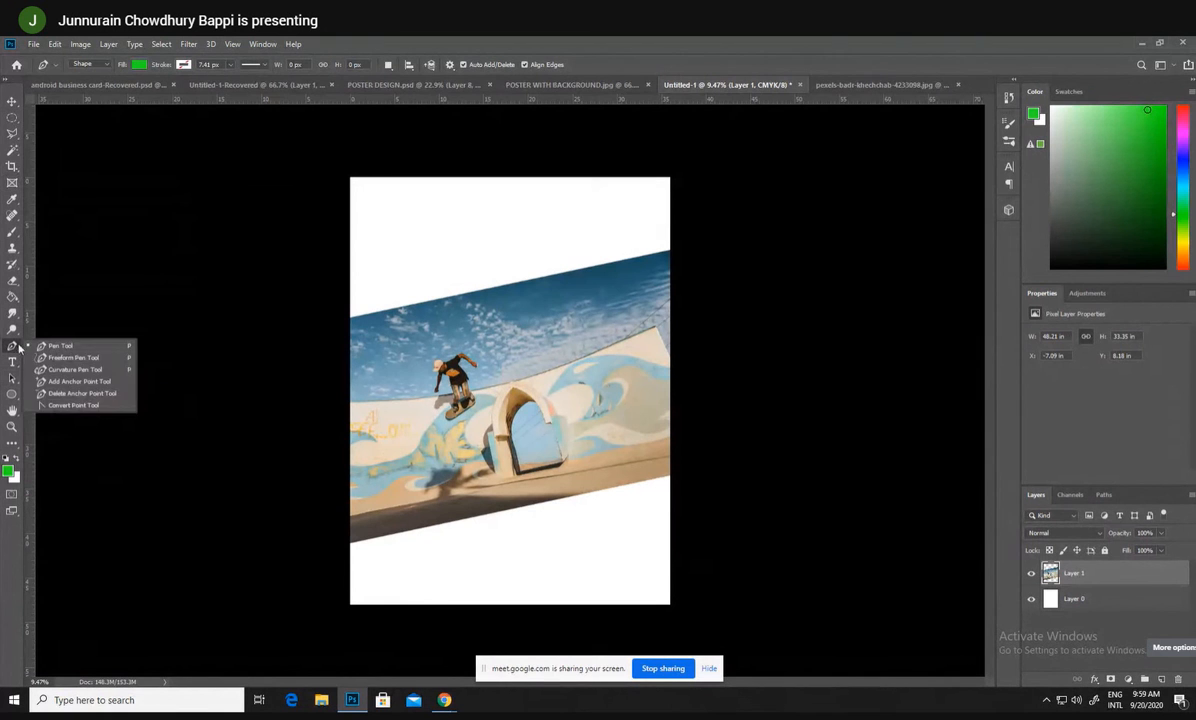
pyautogui.click(61, 346)
pyautogui.click(335, 535)
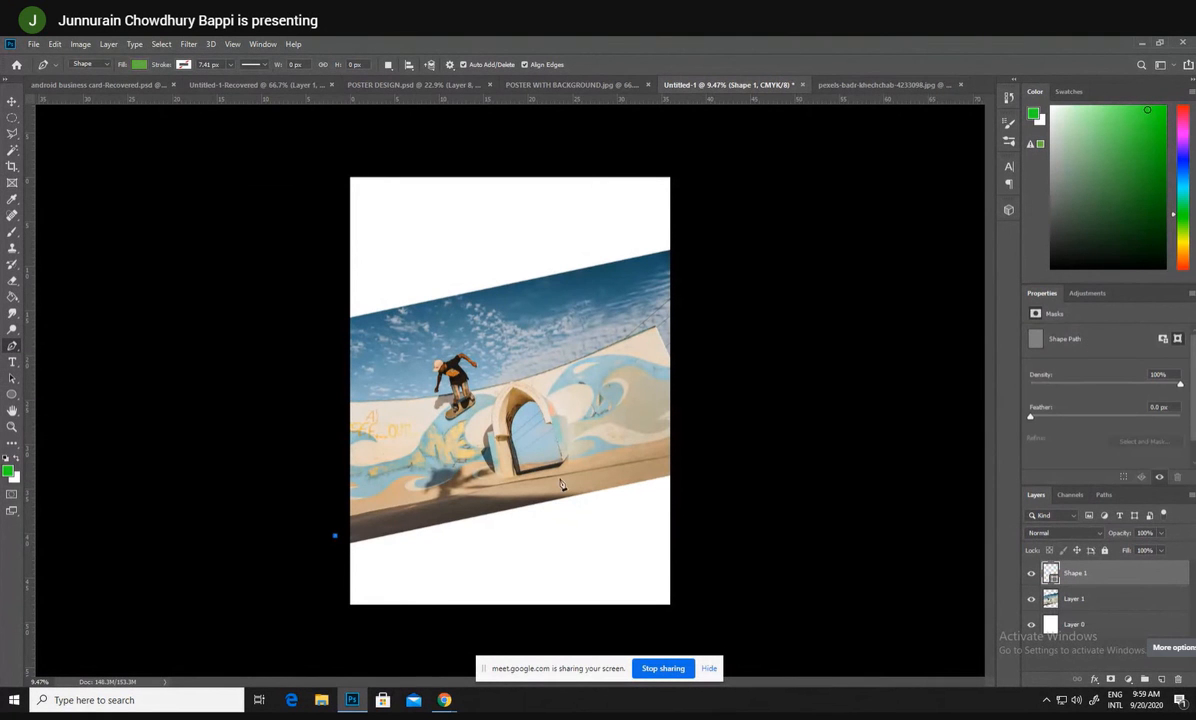
pyautogui.click(688, 436)
pyautogui.click(677, 614)
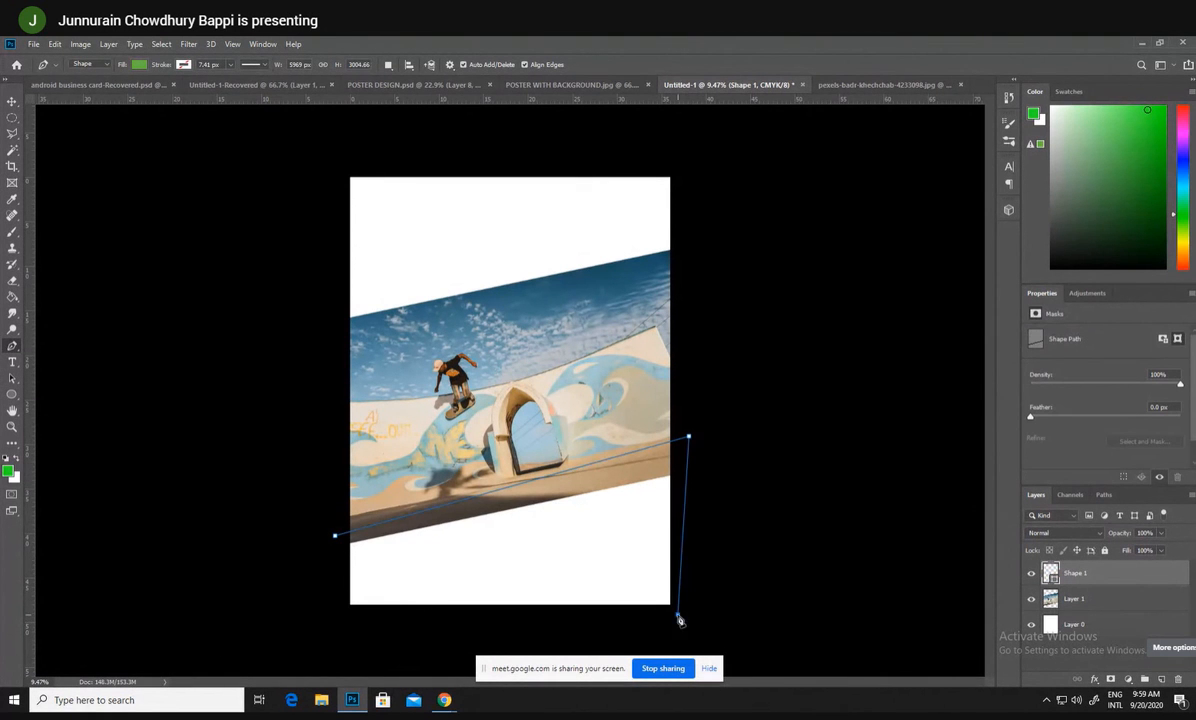
pyautogui.click(346, 623)
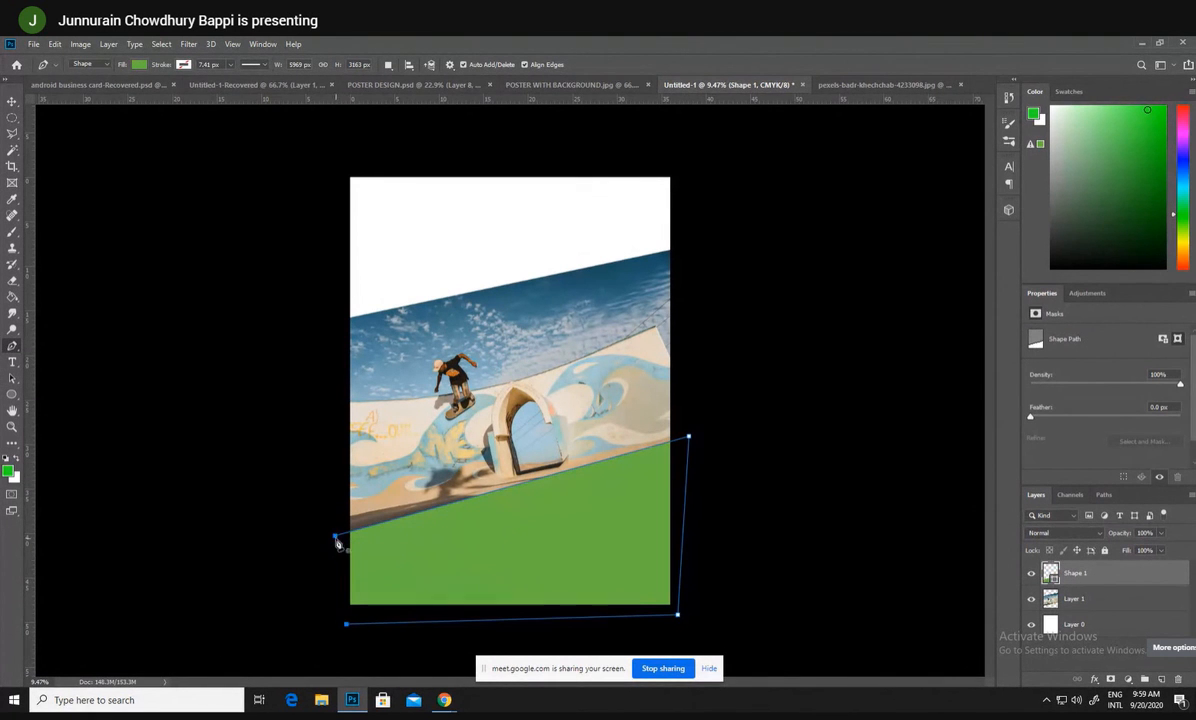
pyautogui.click(335, 536)
pyautogui.click(139, 65)
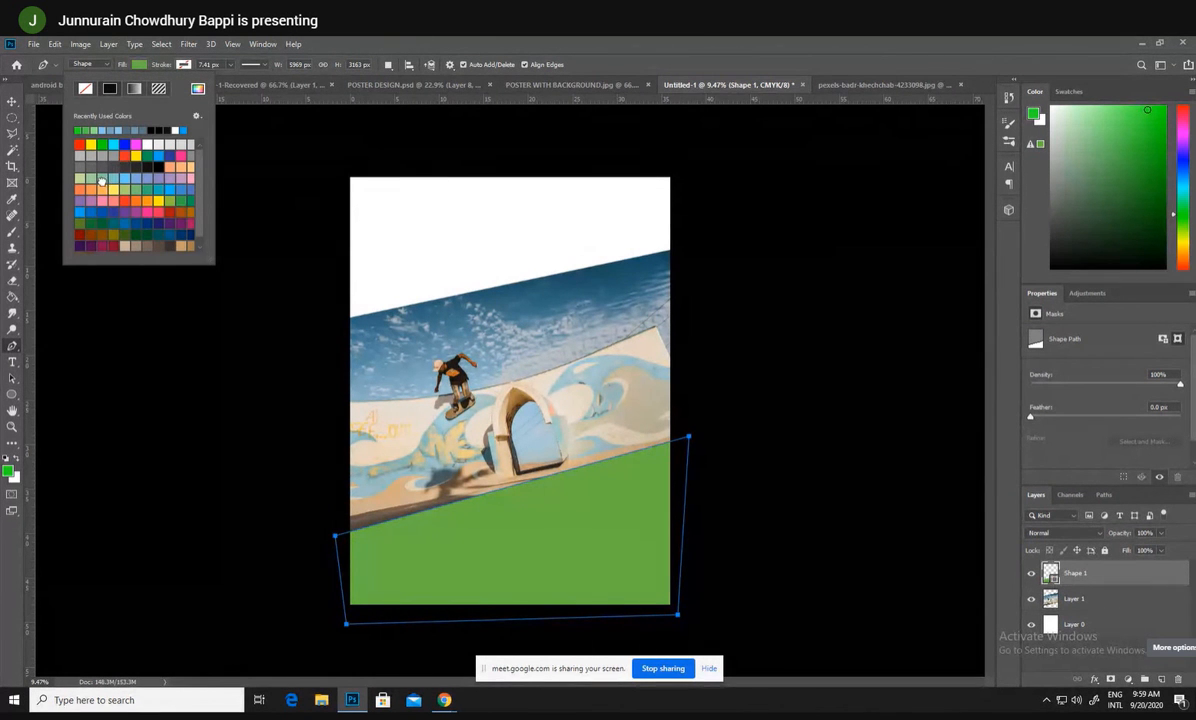
pyautogui.click(102, 180)
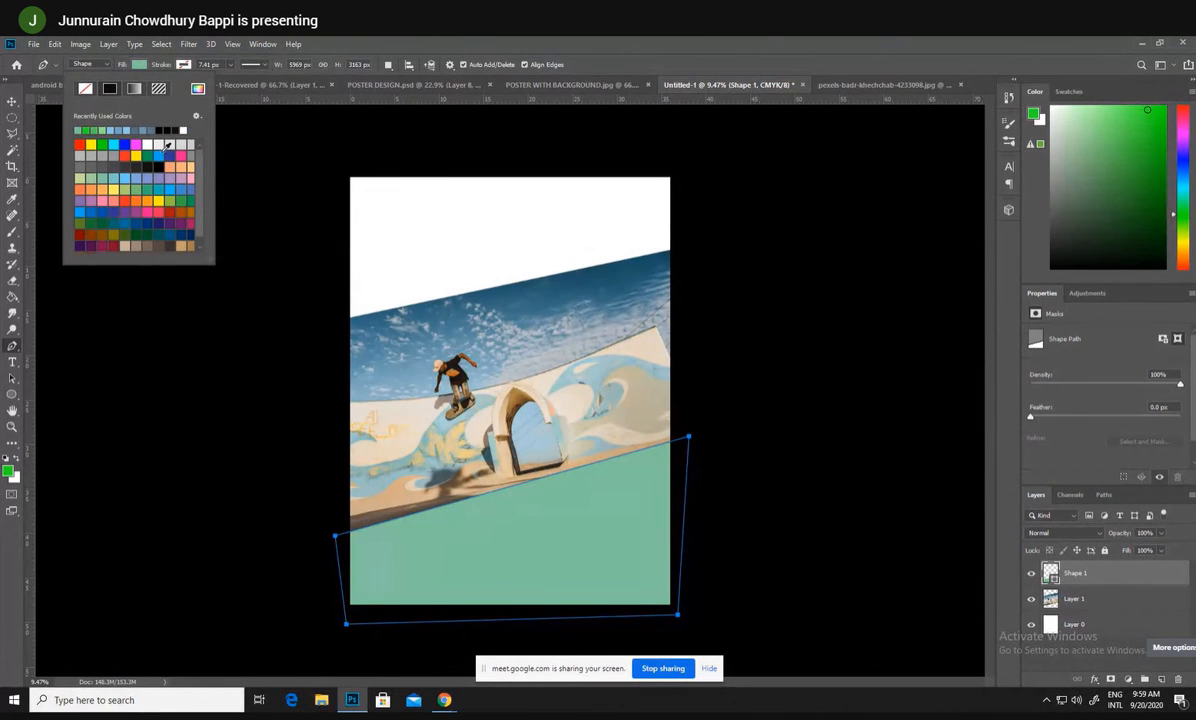
# - Try bright blue and peach fills on the slanted shape at the poster's bottom
pyautogui.click(161, 157)
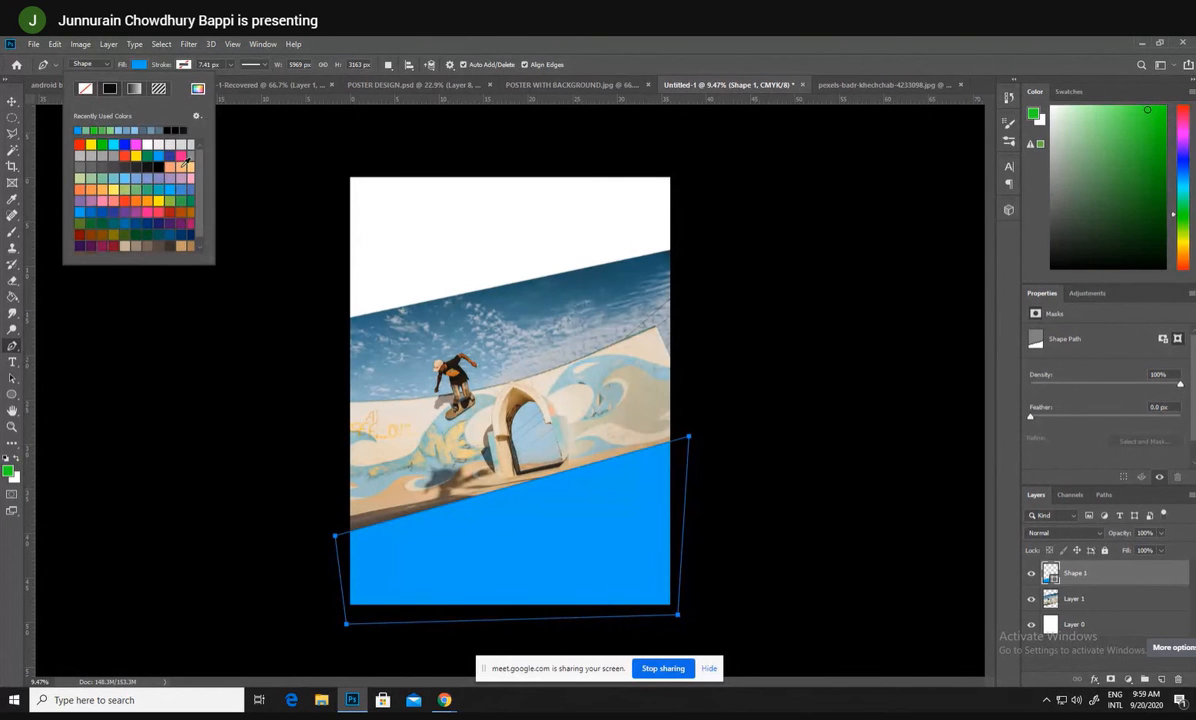
pyautogui.click(181, 168)
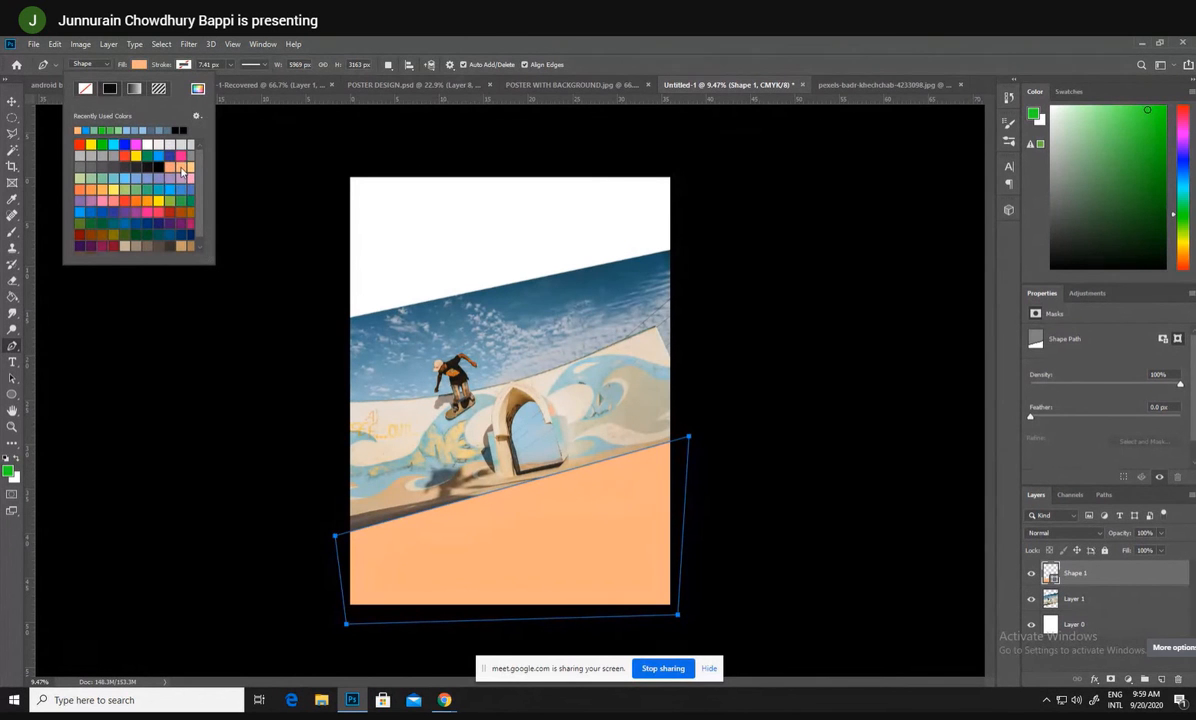
# - Switch to the browser to check the Google Meet call window and return to the Photoshop poster
pyautogui.click(444, 700)
pyautogui.click(375, 648)
pyautogui.click(115, 48)
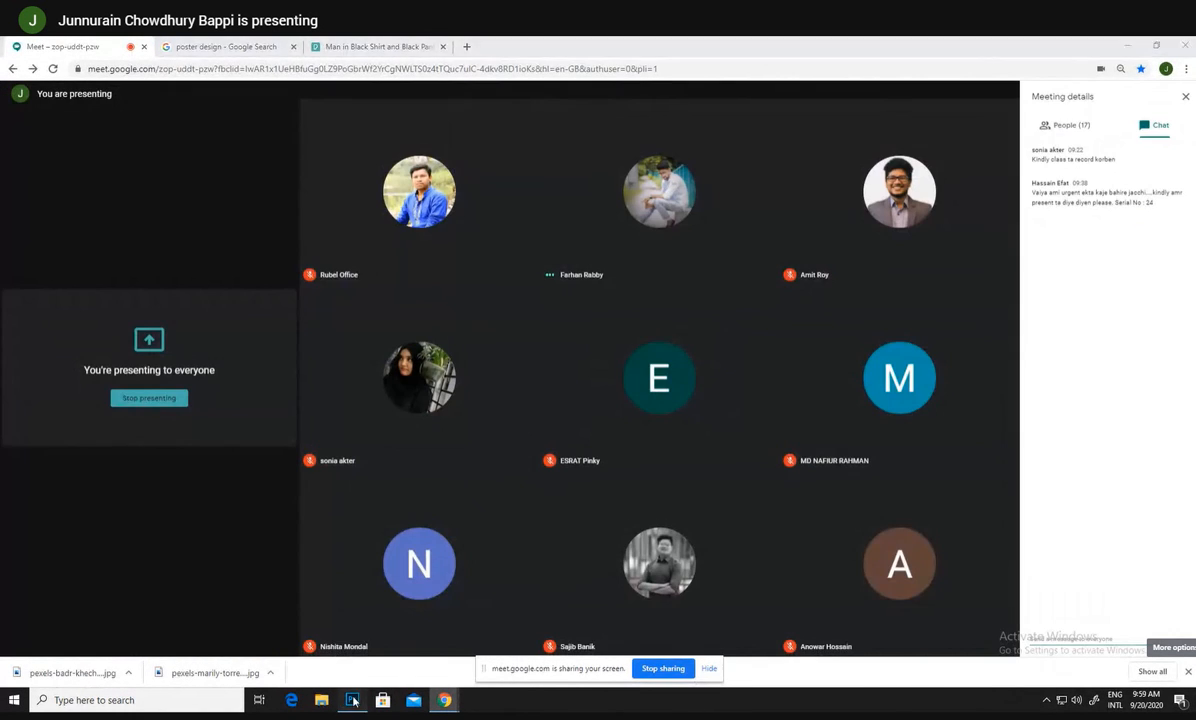
pyautogui.hotkey('alt', 'Tab')
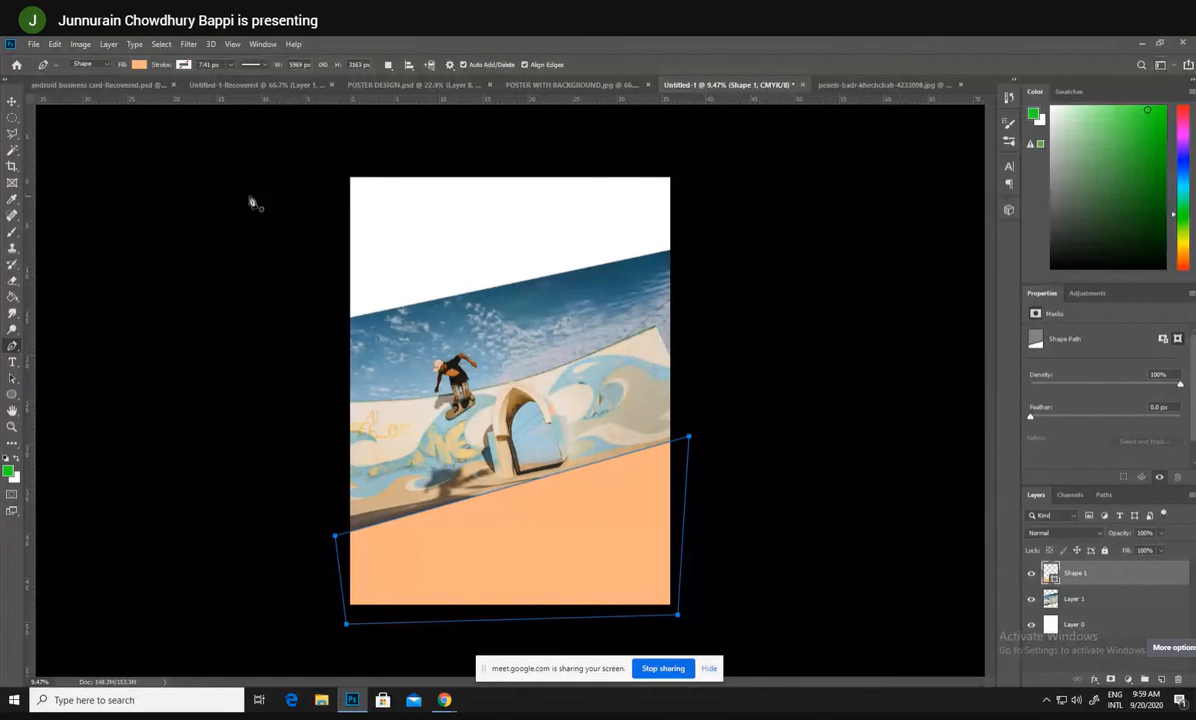
# - Try light grey, dark grey and stronger blue fills on the bottom shape and settle on light blue
pyautogui.click(139, 65)
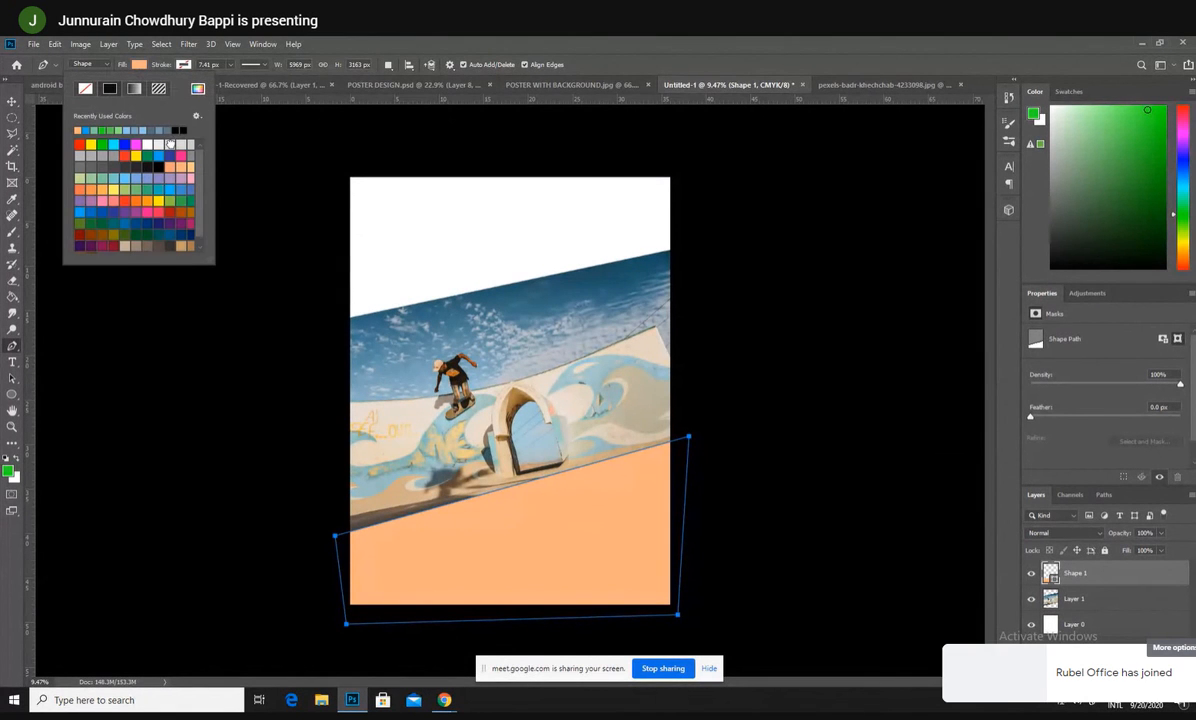
pyautogui.click(171, 146)
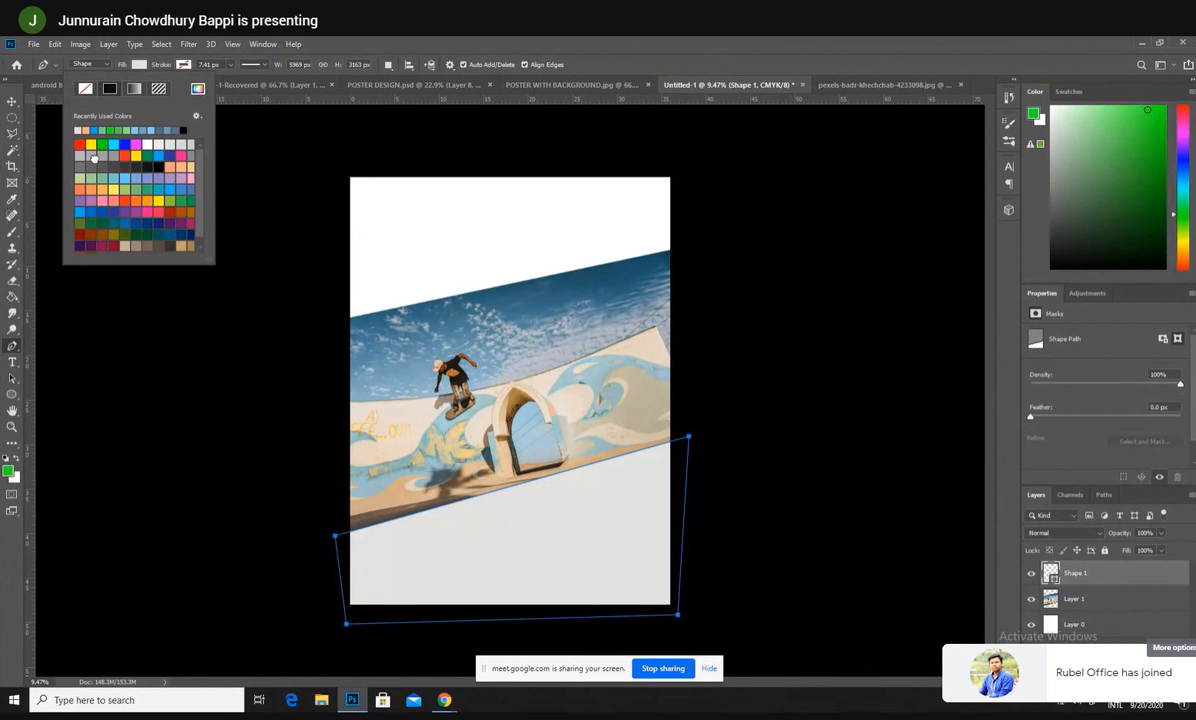
pyautogui.click(93, 158)
pyautogui.click(98, 163)
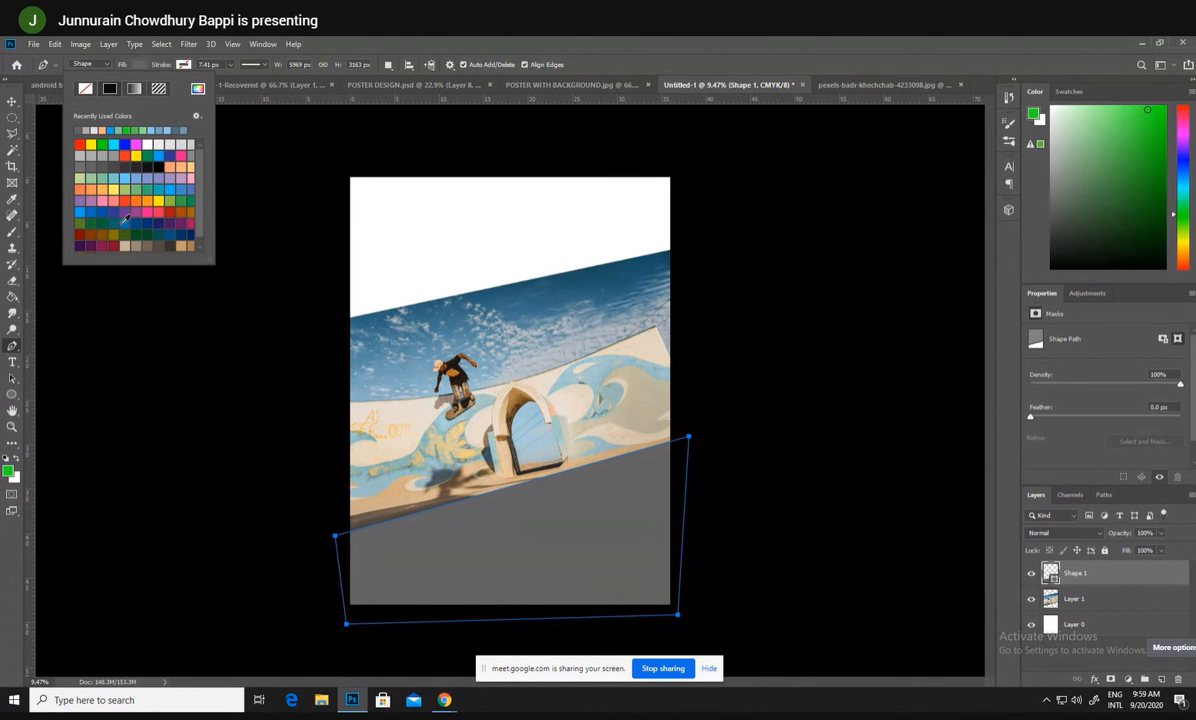
pyautogui.click(122, 223)
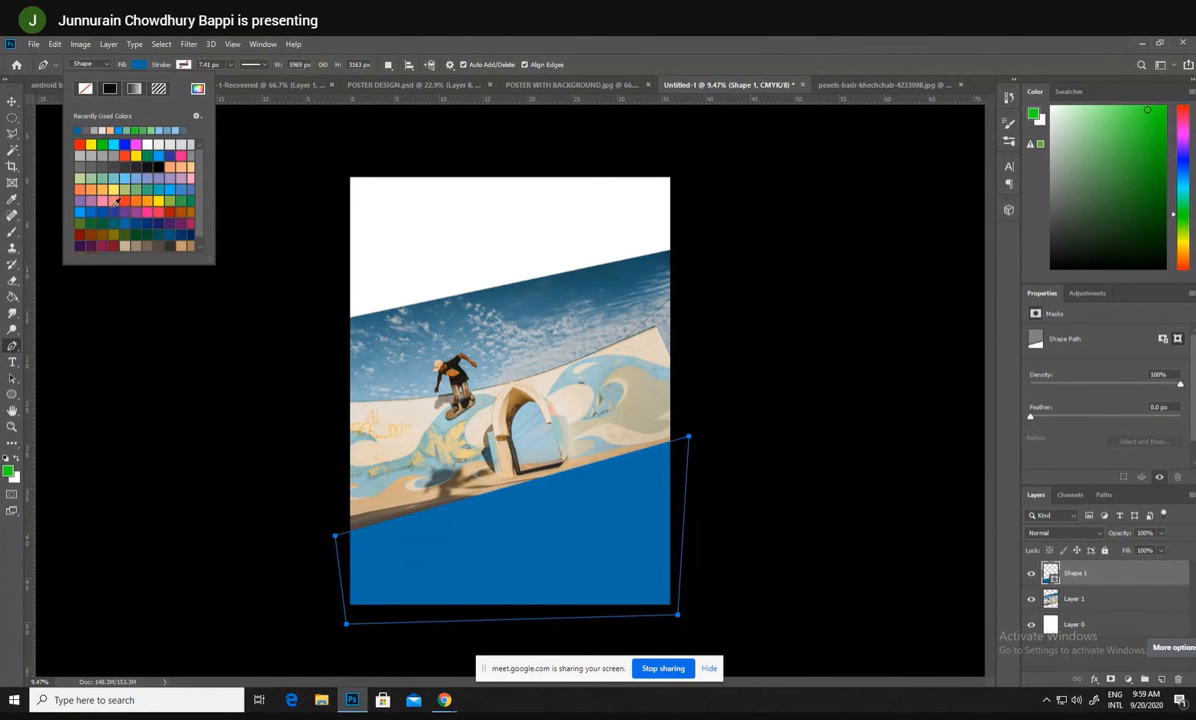
pyautogui.click(79, 211)
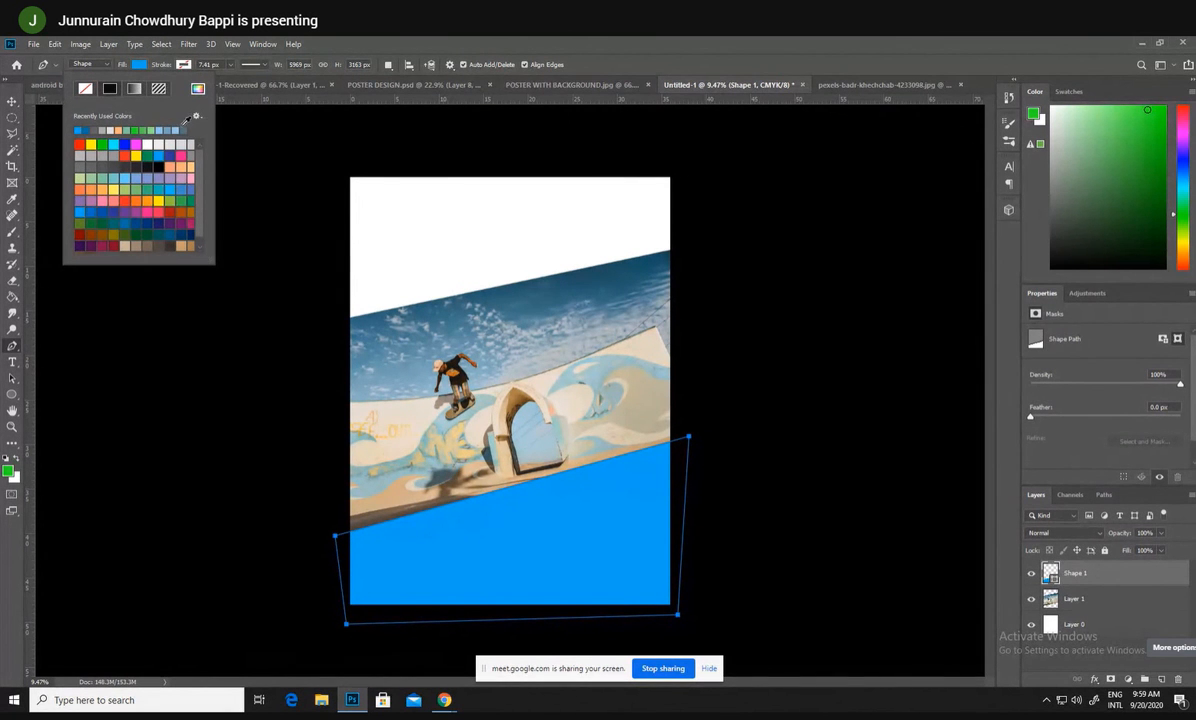
pyautogui.click(157, 131)
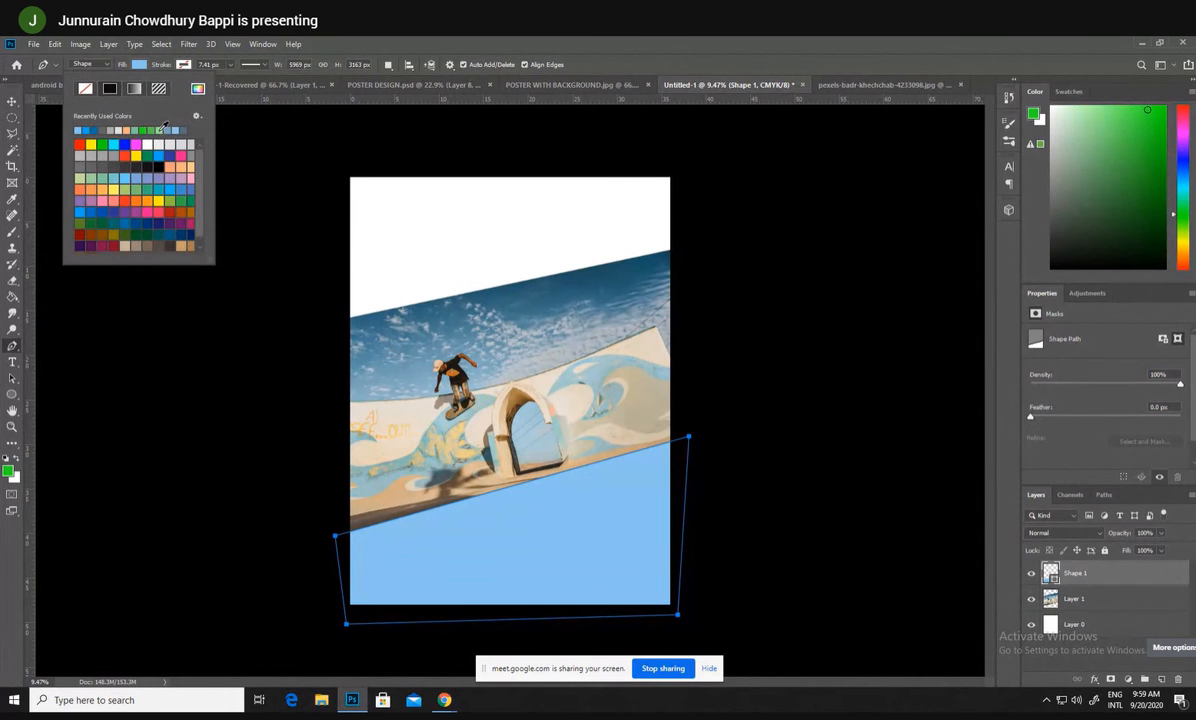
pyautogui.click(136, 65)
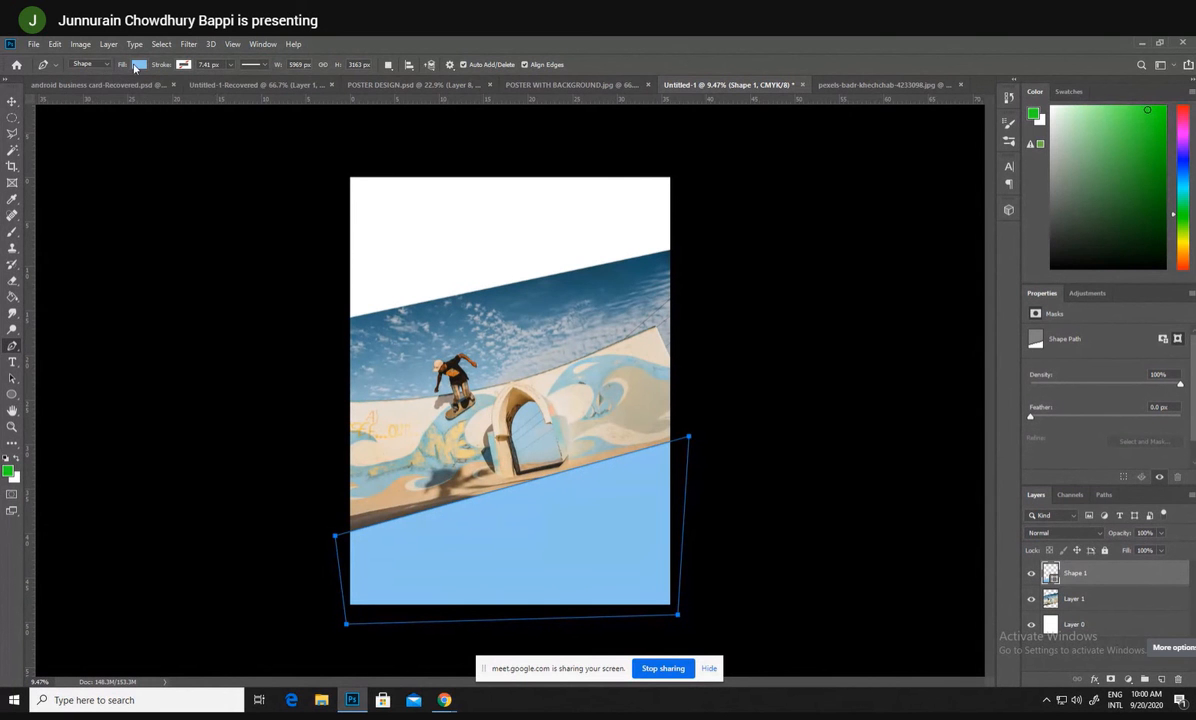
# - Draw a closed light blue Pen tool shape, about 5675 x 2614 px with a slanted lower edge, over the poster's blank top
pyautogui.click(11, 104)
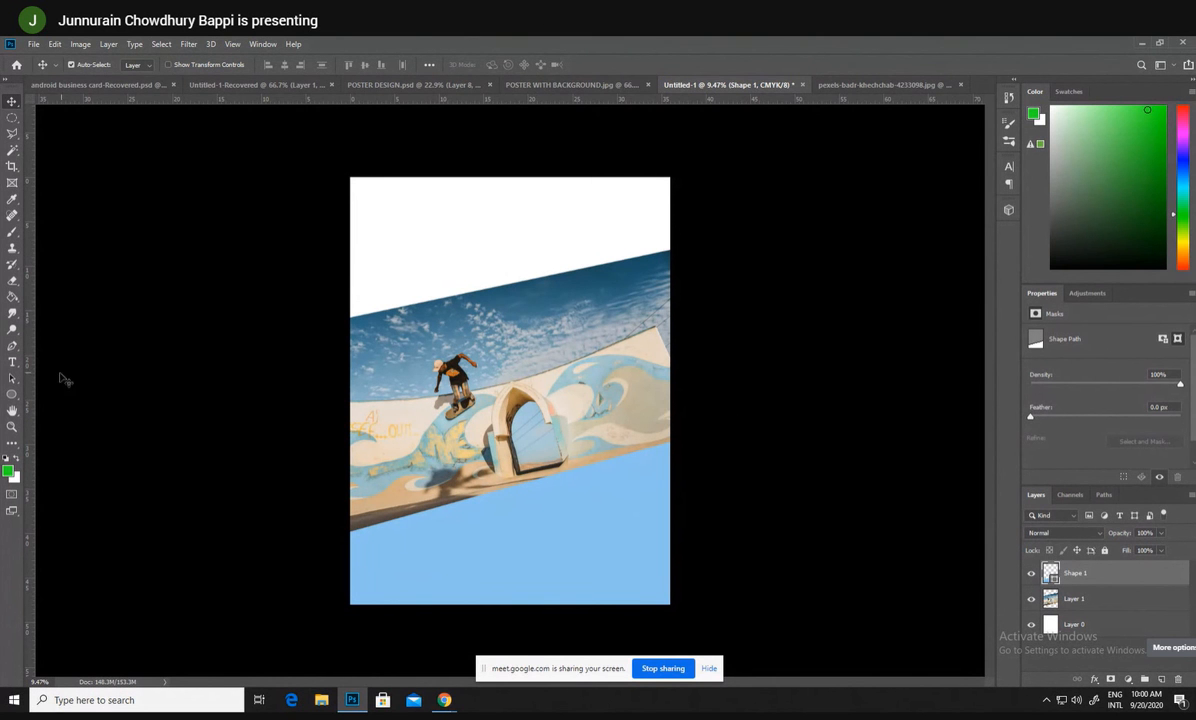
pyautogui.click(12, 345)
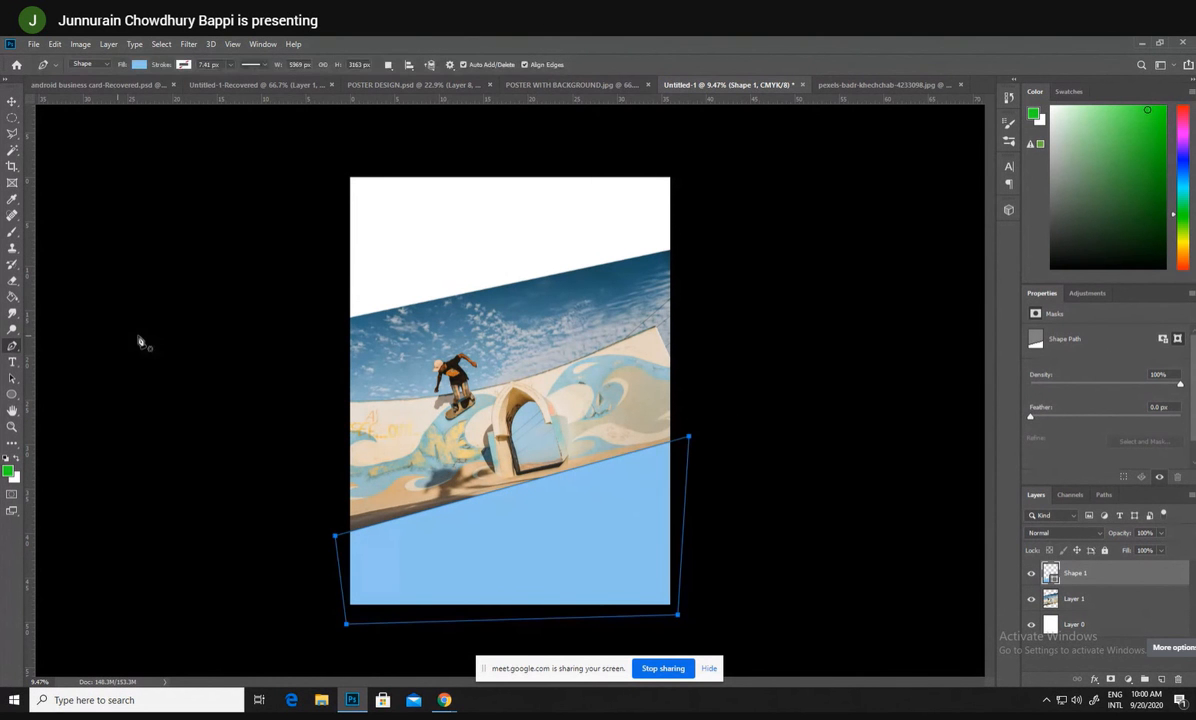
pyautogui.click(342, 314)
pyautogui.click(344, 326)
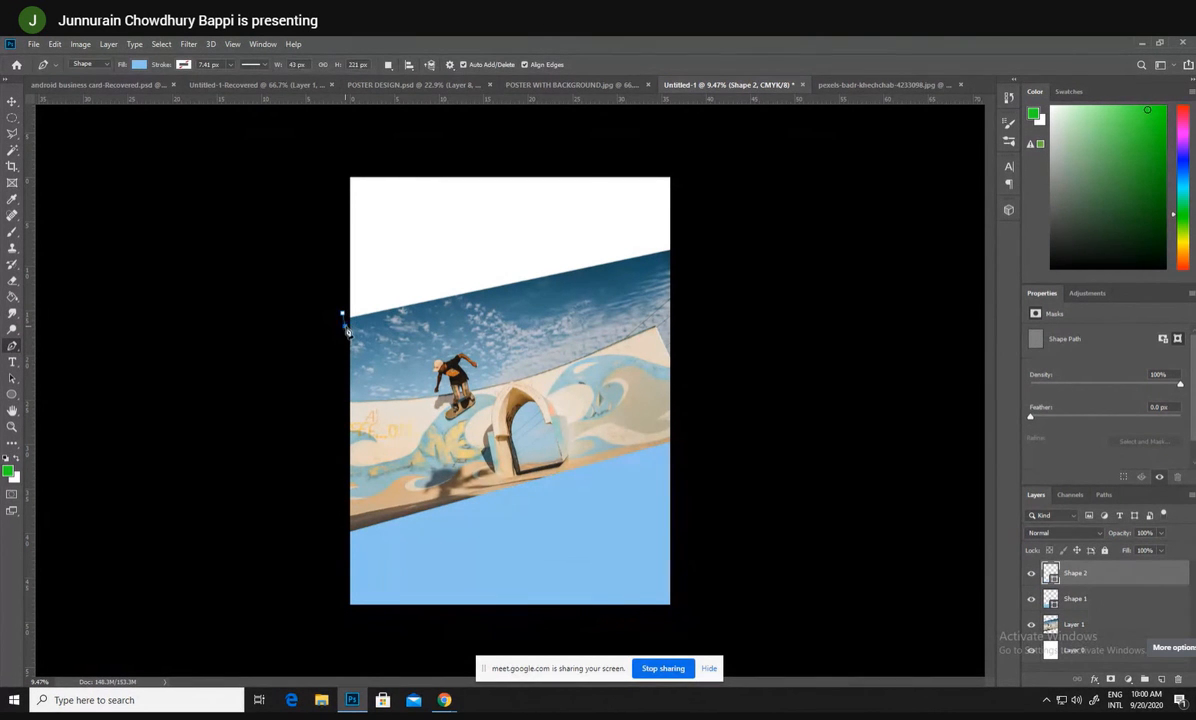
pyautogui.click(679, 250)
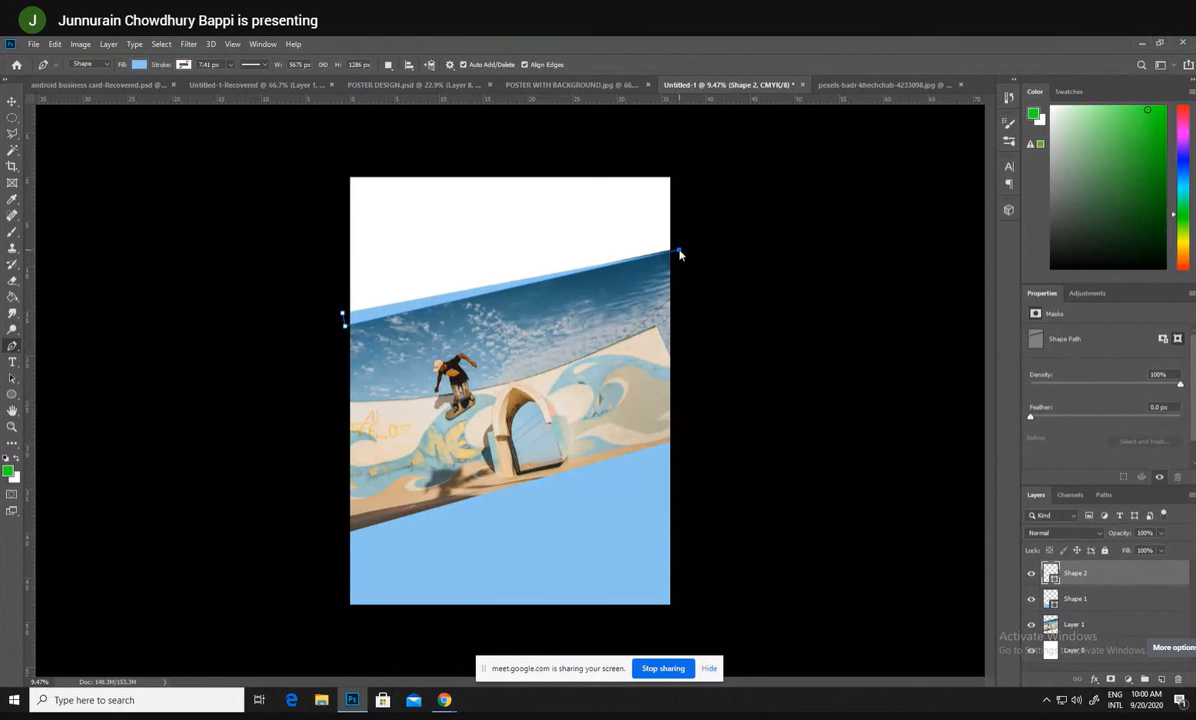
pyautogui.click(671, 171)
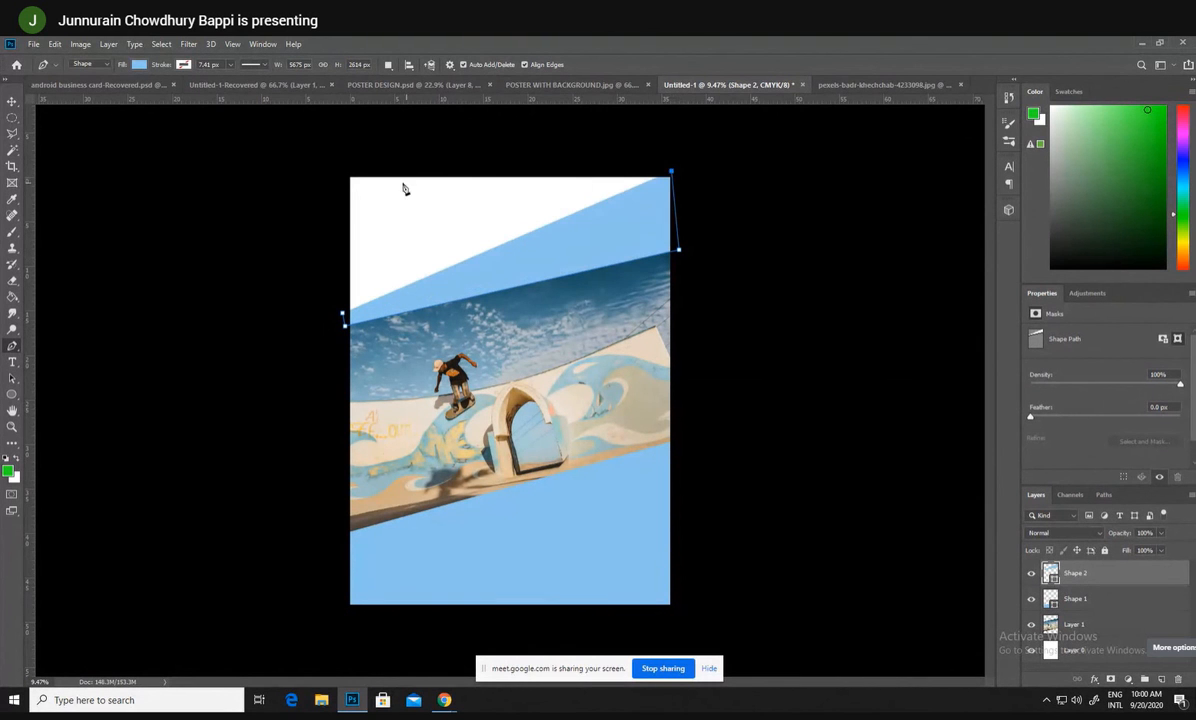
pyautogui.click(344, 173)
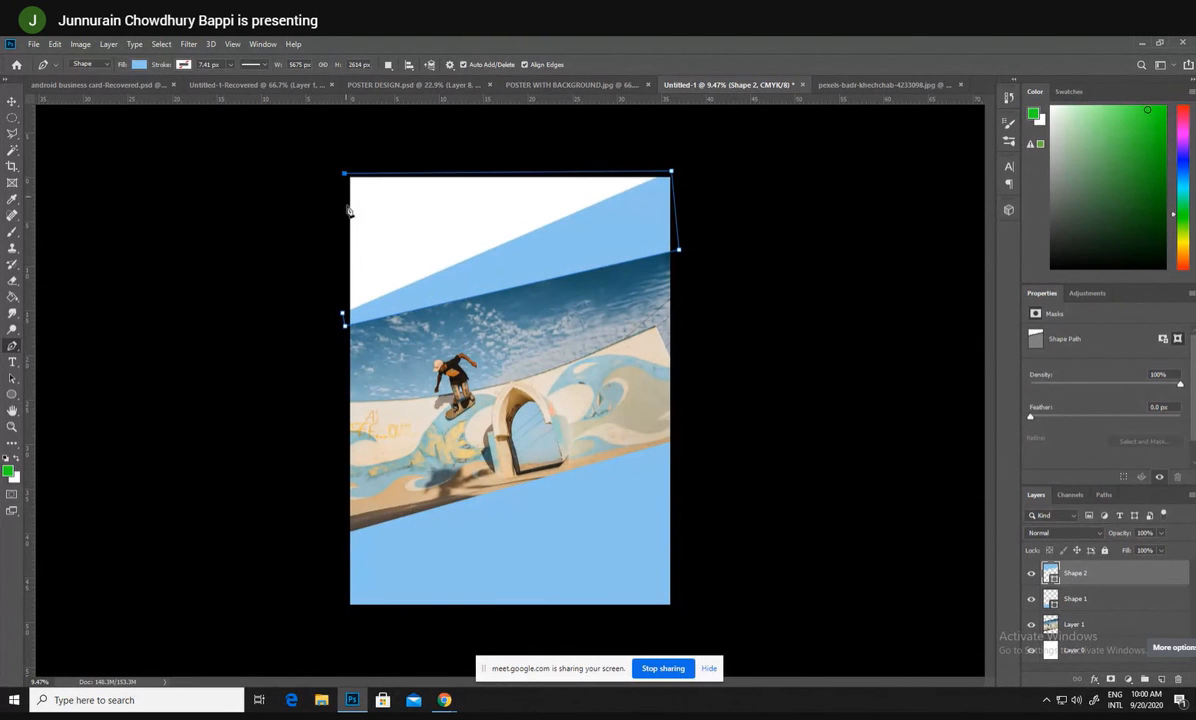
pyautogui.click(344, 320)
# - Move the light blue bottom shape slightly down with the Move tool to expose more of the photo's lower edge
pyautogui.click(12, 101)
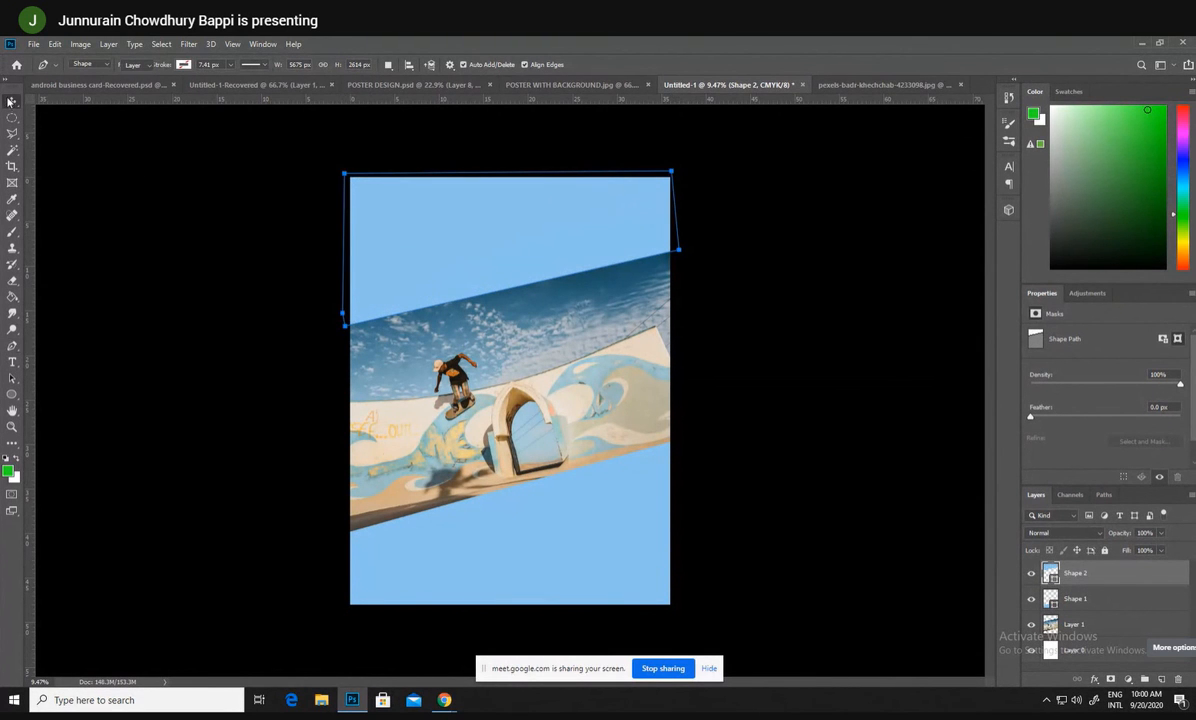
pyautogui.click(897, 421)
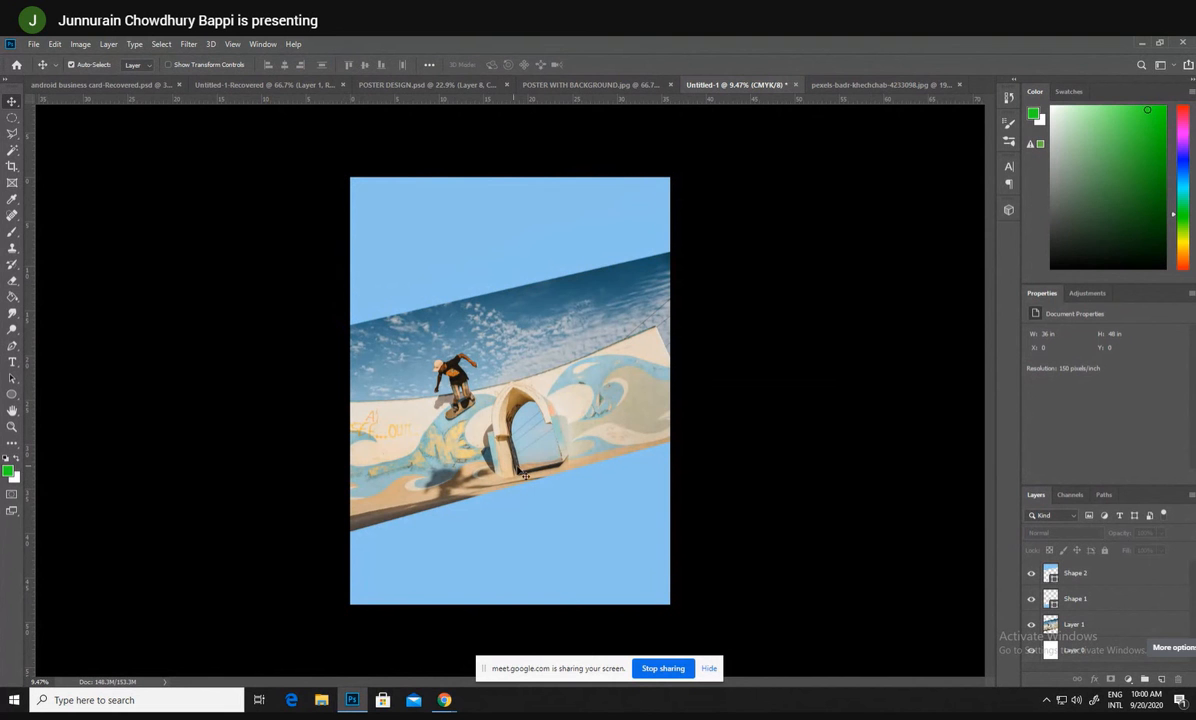
pyautogui.moveTo(563, 502); pyautogui.dragTo(562, 515)
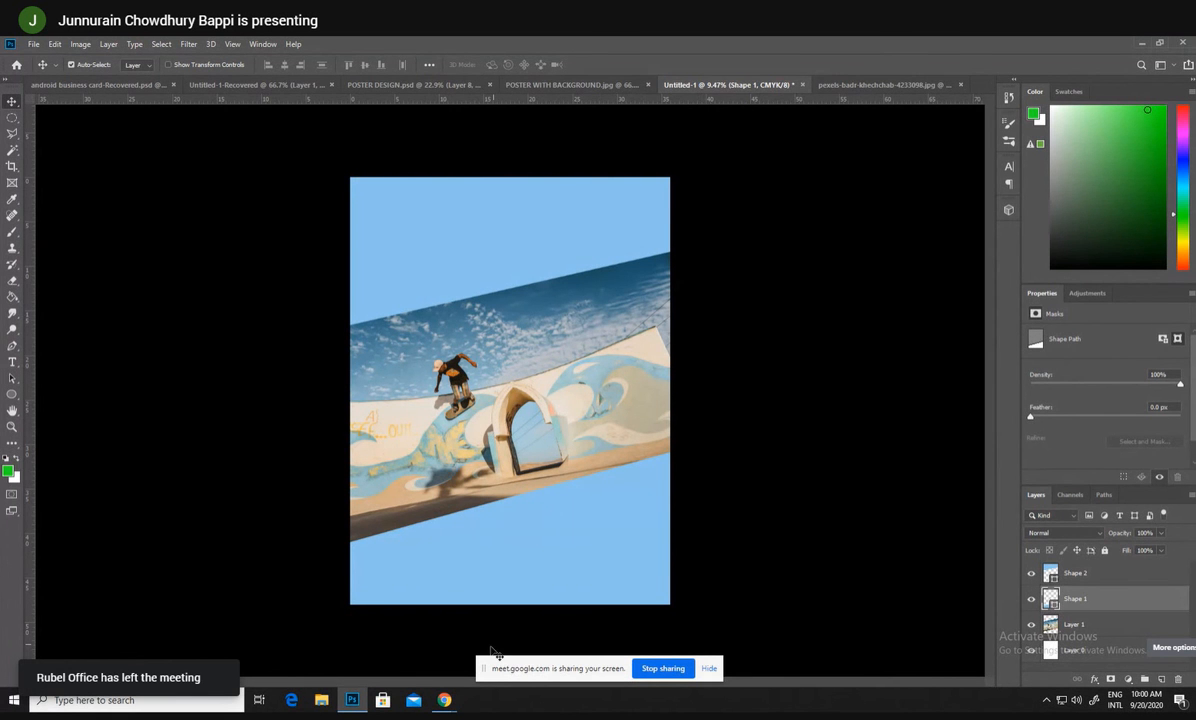
# - Switch to the browser and look through the Pexels gopro results for an action camera photo to add to the poster
pyautogui.click(444, 700)
pyautogui.click(375, 46)
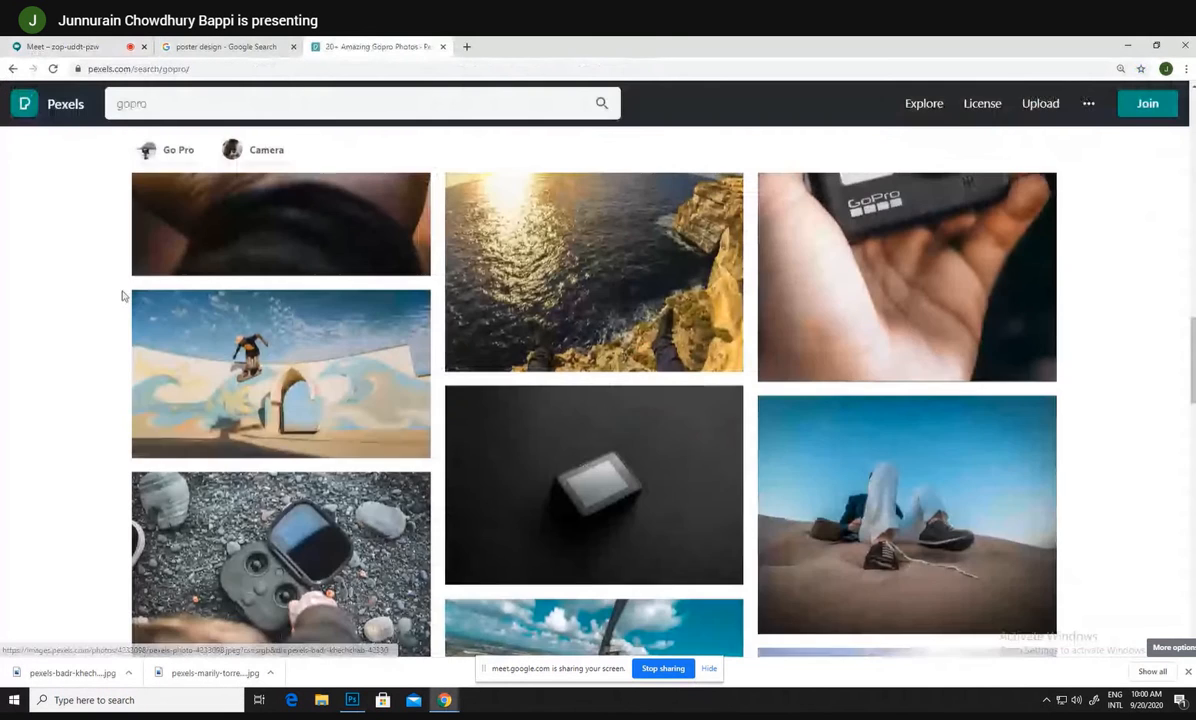
pyautogui.scroll(10, 275, 358)
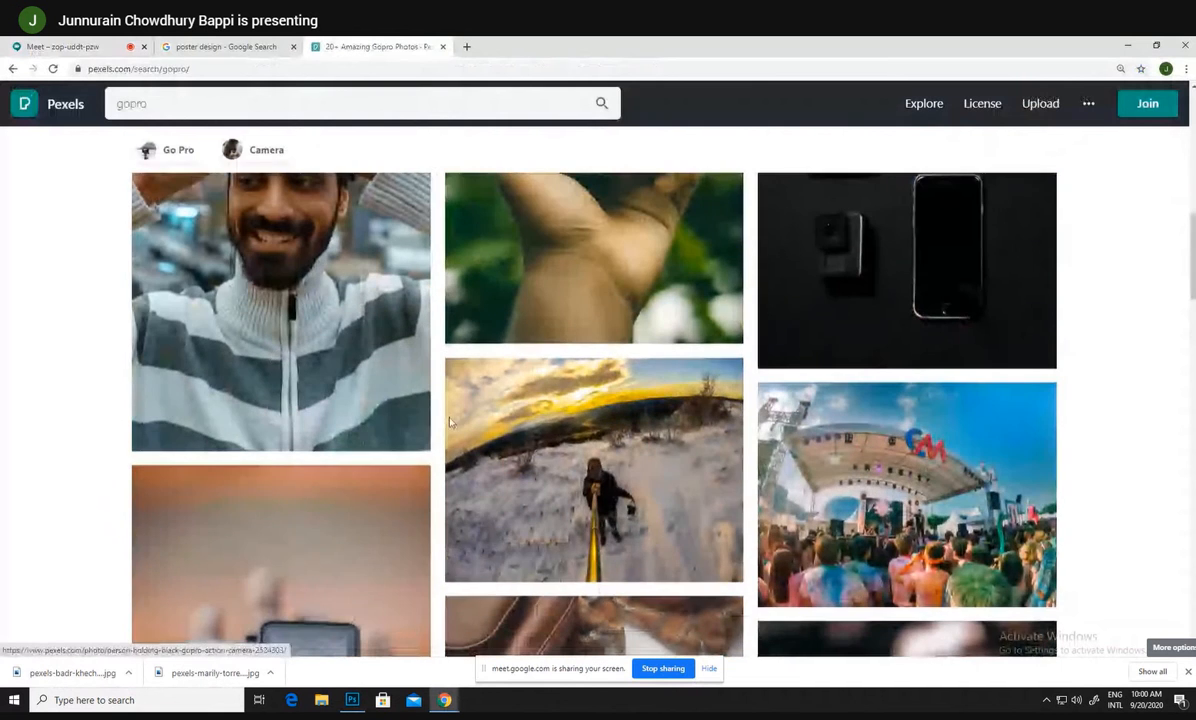
pyautogui.scroll(10, 553, 447)
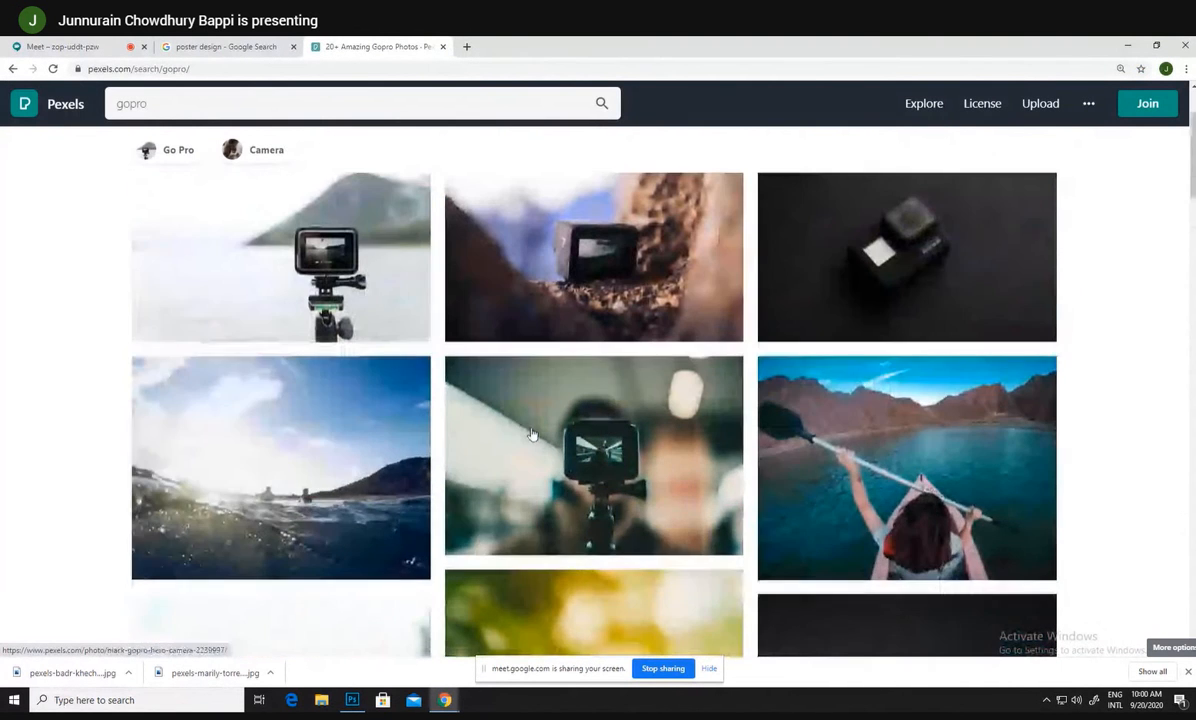
pyautogui.scroll(2, 509, 430)
pyautogui.scroll(-2, 509, 430)
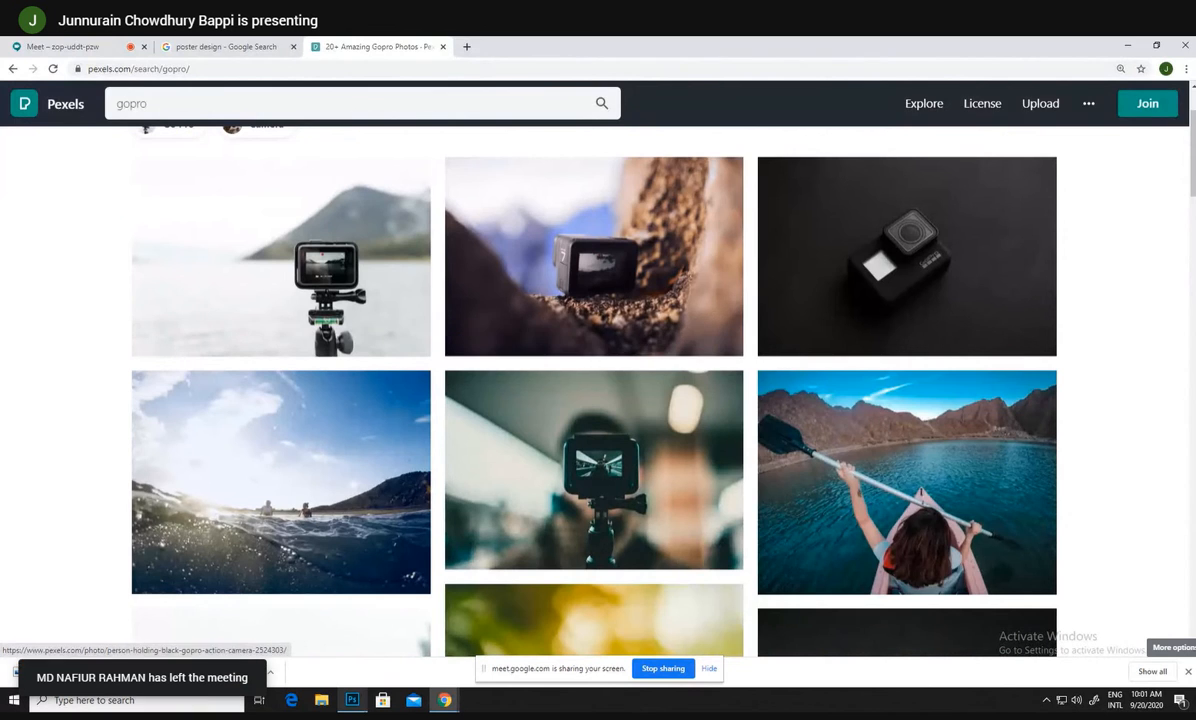
pyautogui.click(356, 699)
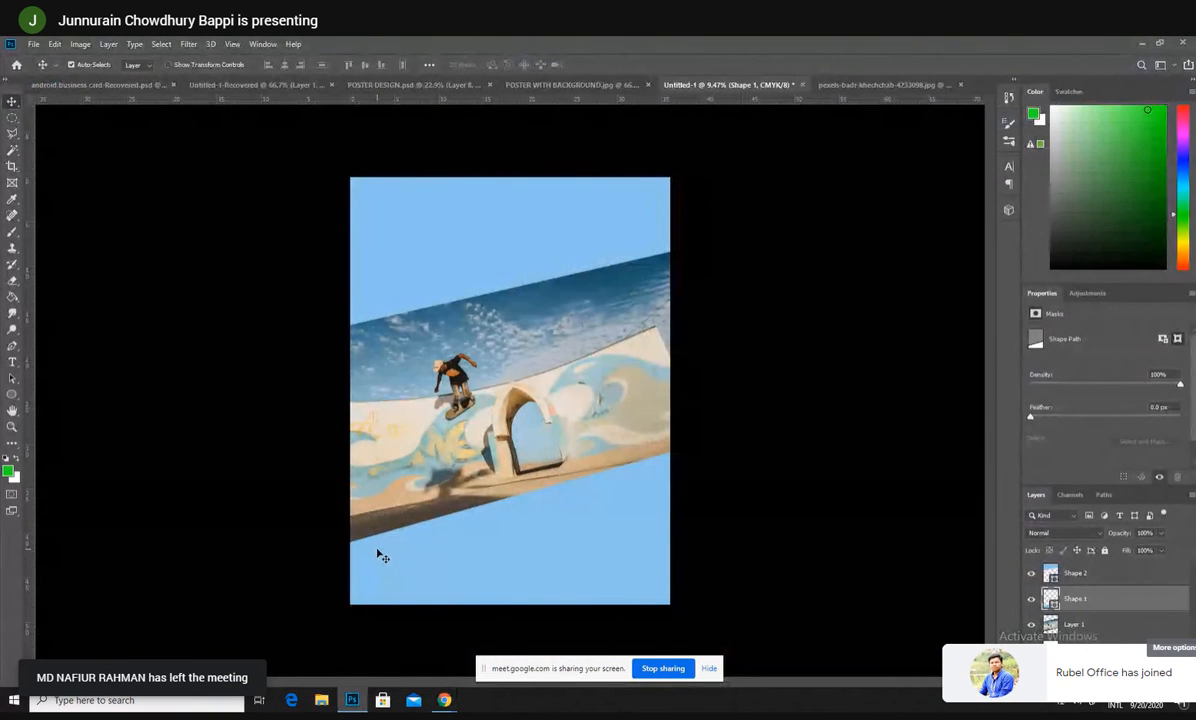
pyautogui.click(444, 699)
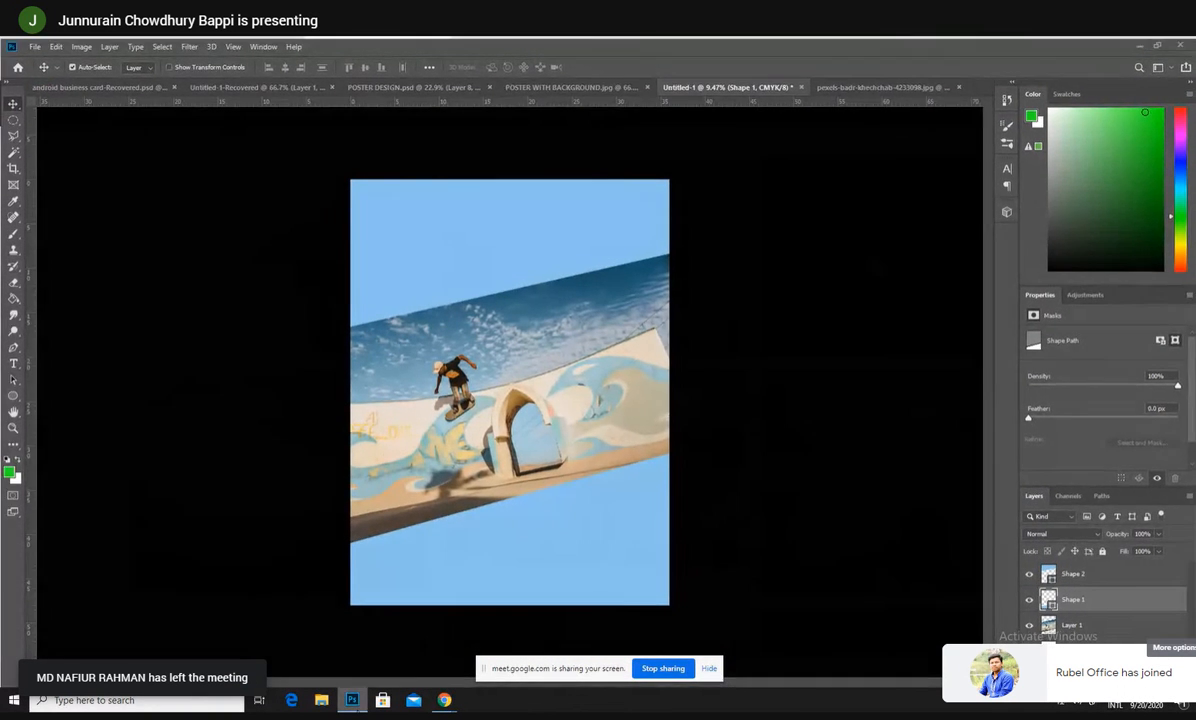
# - Download the Pexels photo of a black action camera resting between rocks, close its preview and reload the gopro results
pyautogui.click(660, 237)
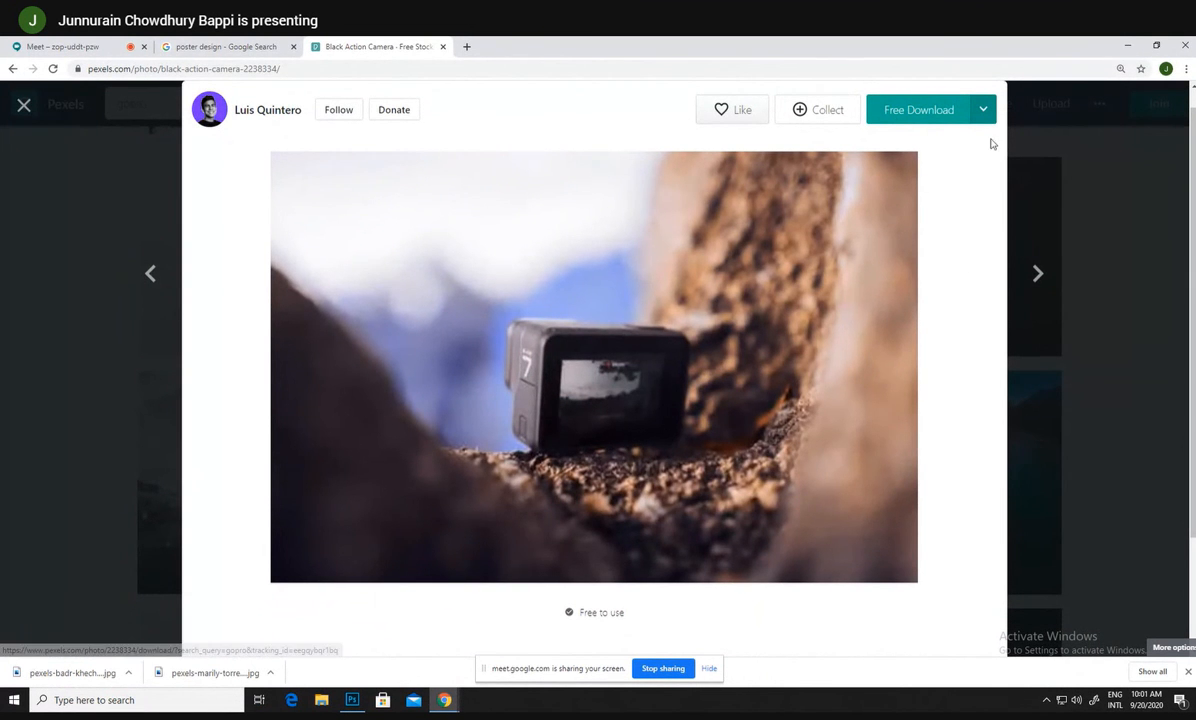
pyautogui.click(178, 450)
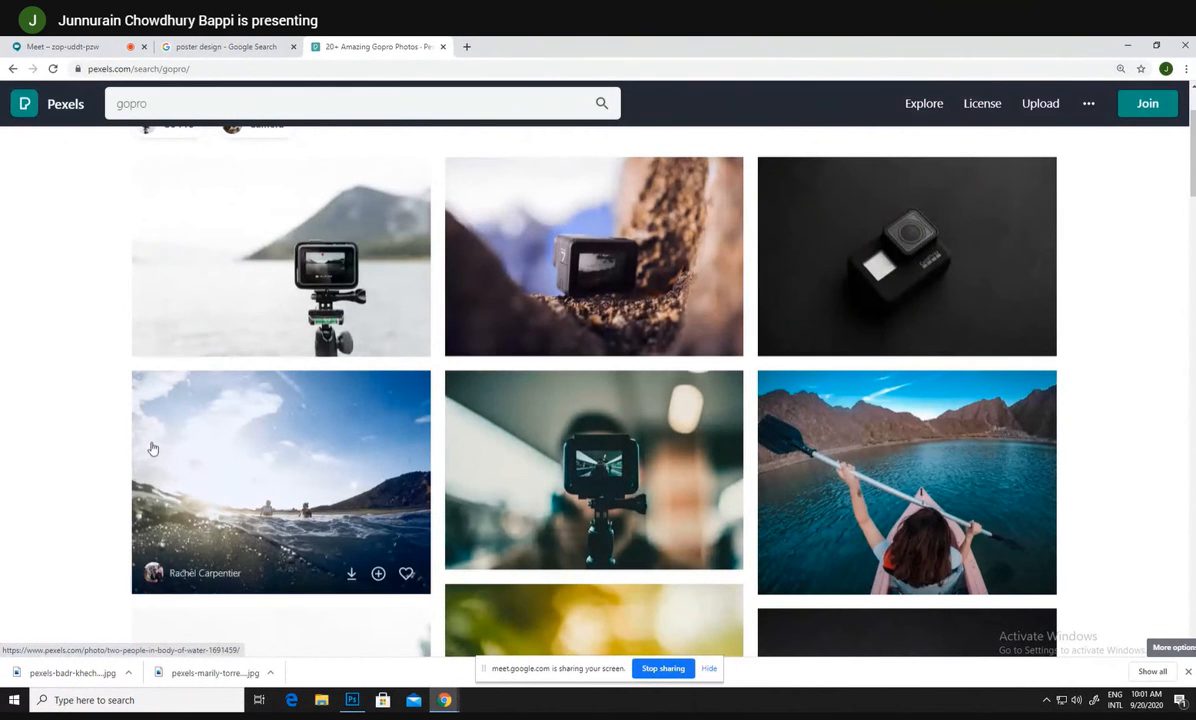
pyautogui.scroll(-2, 113, 437)
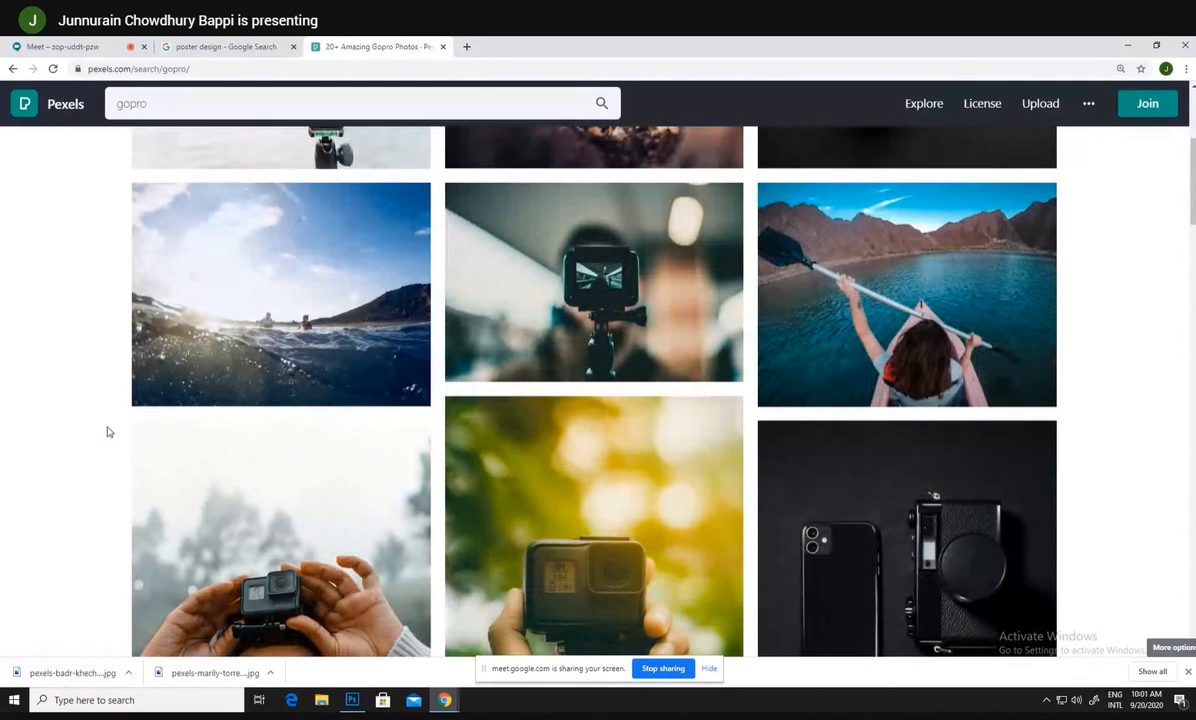
pyautogui.click(51, 70)
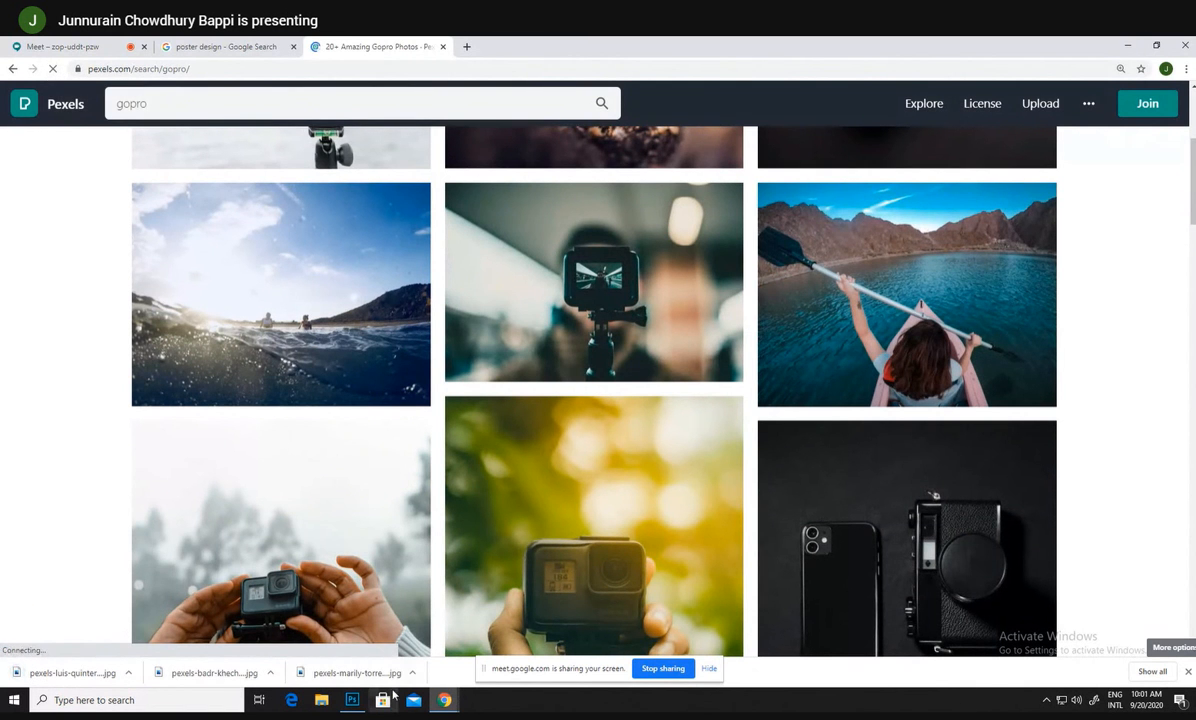
# - Return to Photoshop, open the newly downloaded action camera photo from the Downloads folder and unlock its background layer
pyautogui.click(352, 699)
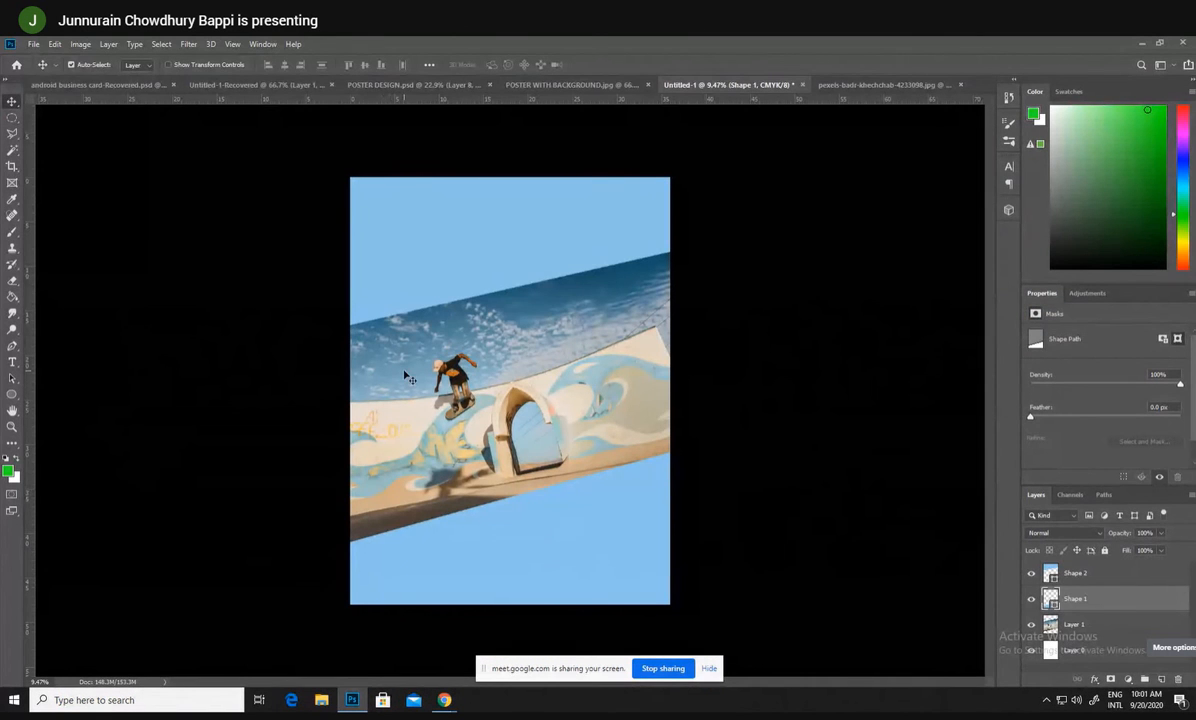
pyautogui.hotkey('ctrl', 'o')
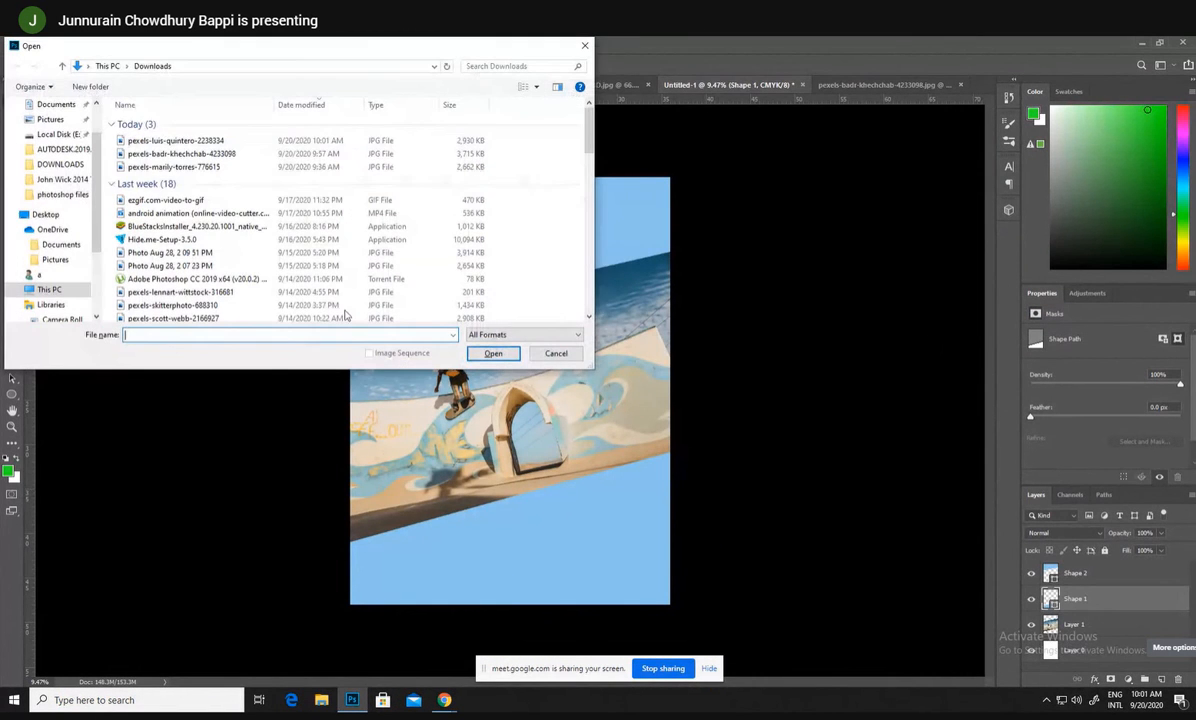
pyautogui.click(170, 140)
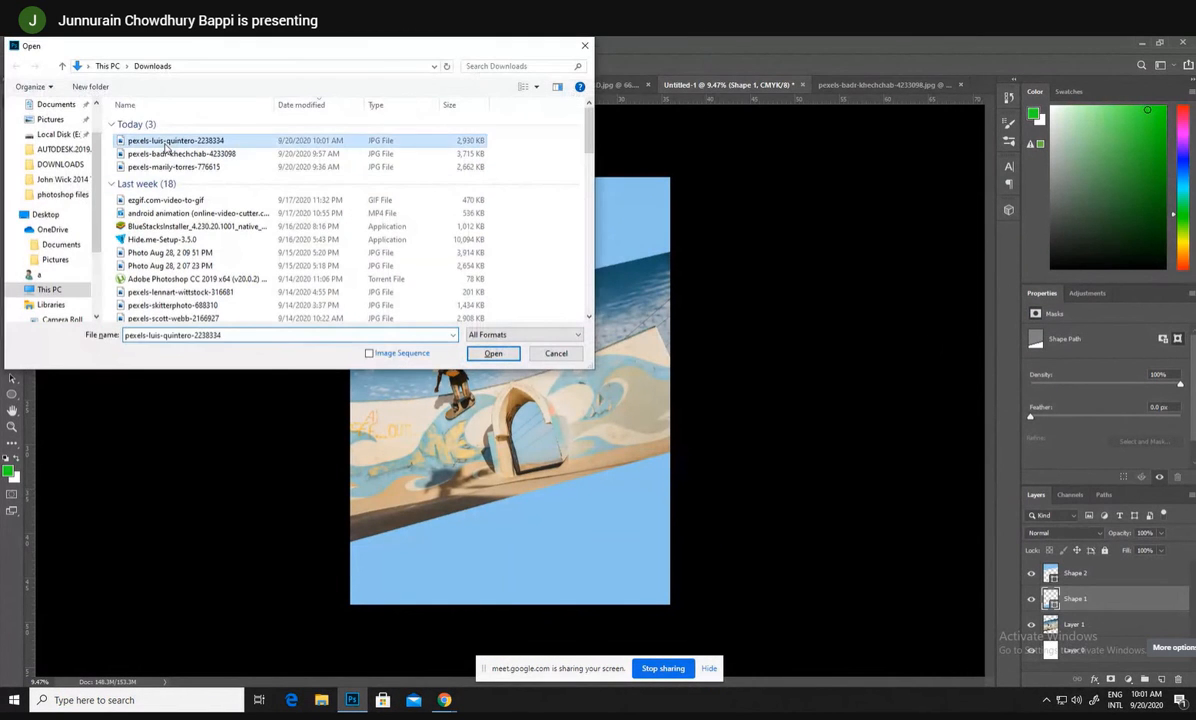
pyautogui.click(493, 353)
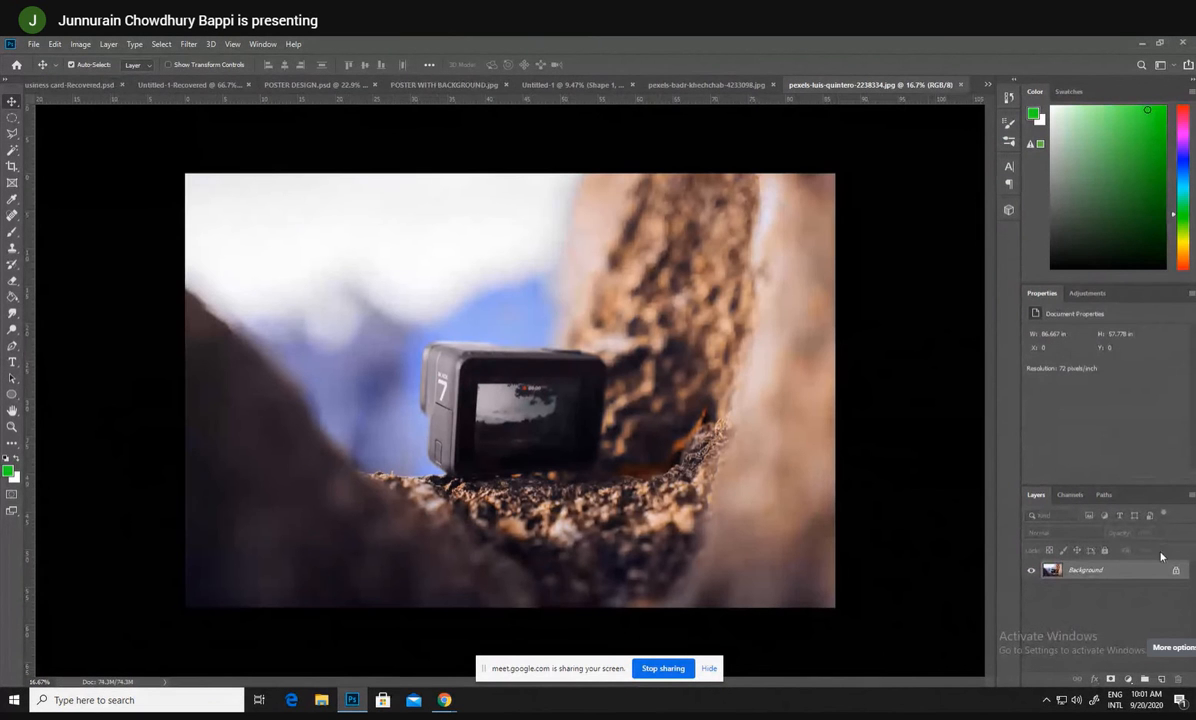
pyautogui.click(1176, 572)
pyautogui.doubleClick(1130, 570)
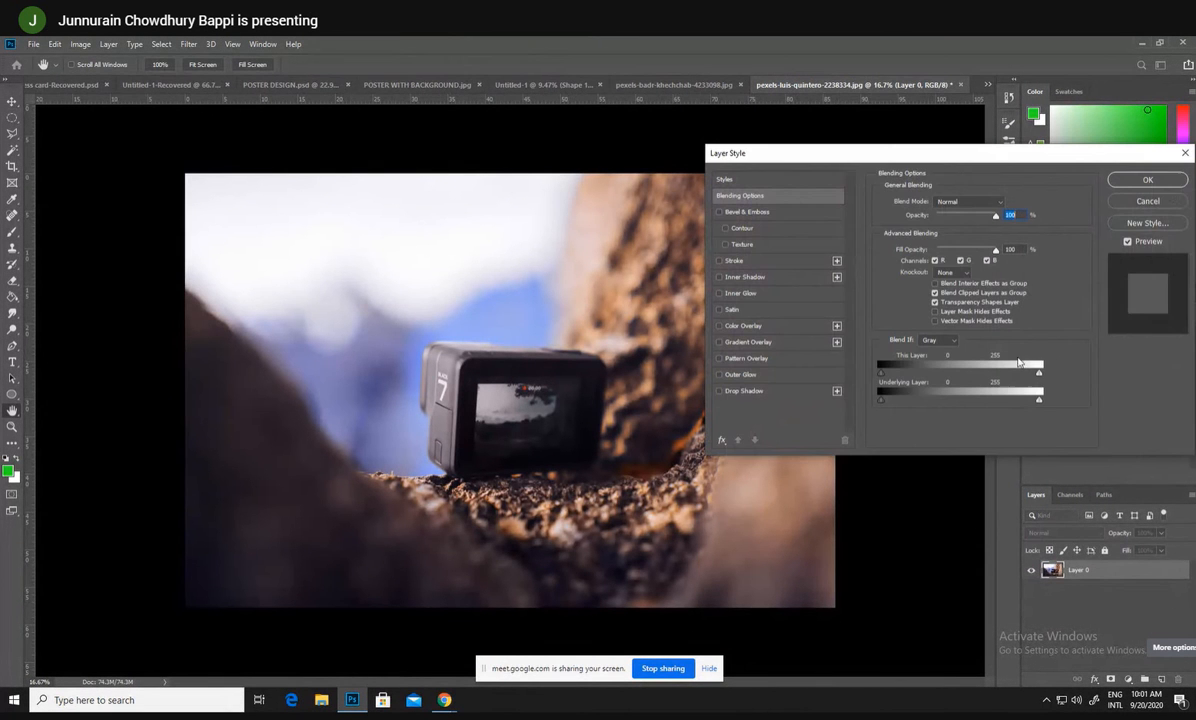
# - Close the layer style settings and place the action camera photo on the poster document over the skateboarder photo
pyautogui.press('Return')
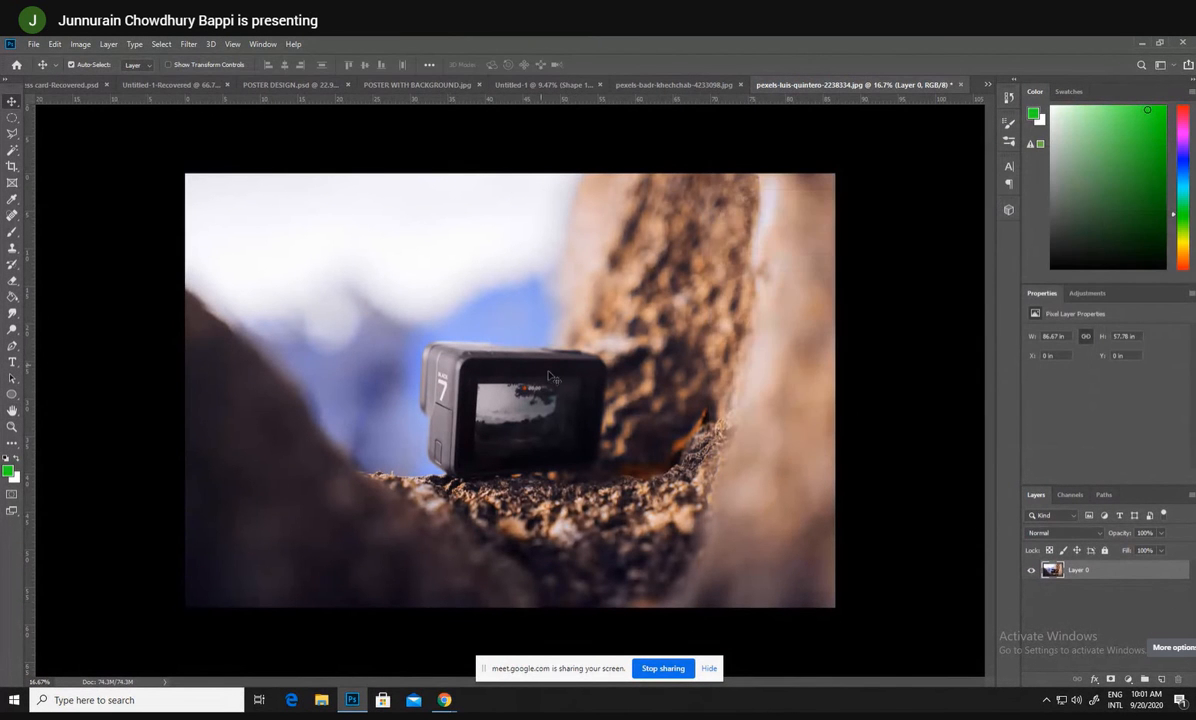
pyautogui.moveTo(549, 377); pyautogui.dragTo(623, 455)
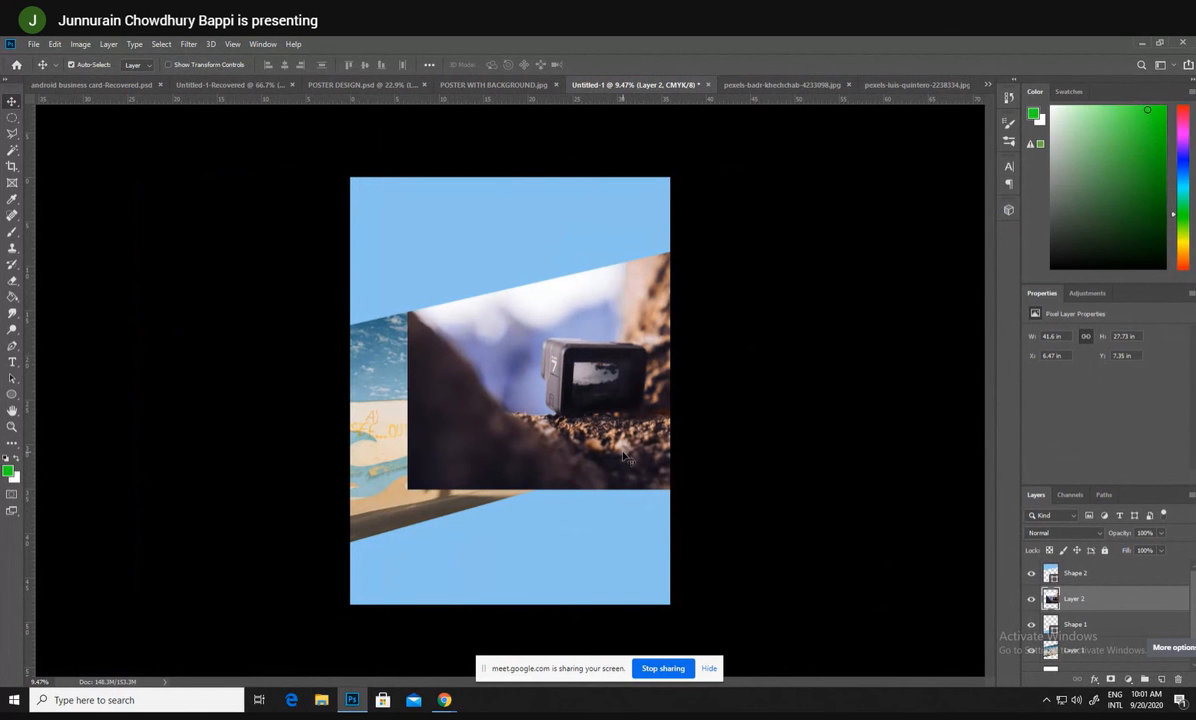
pyautogui.click(383, 479)
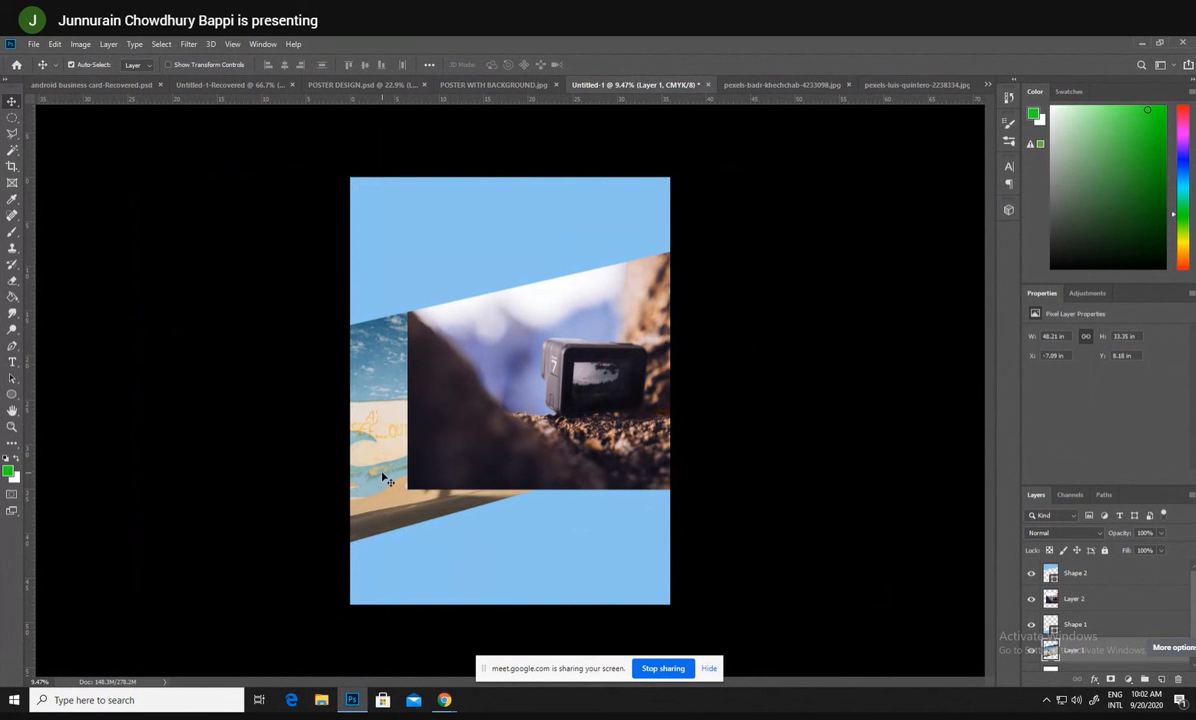
pyautogui.click(481, 446)
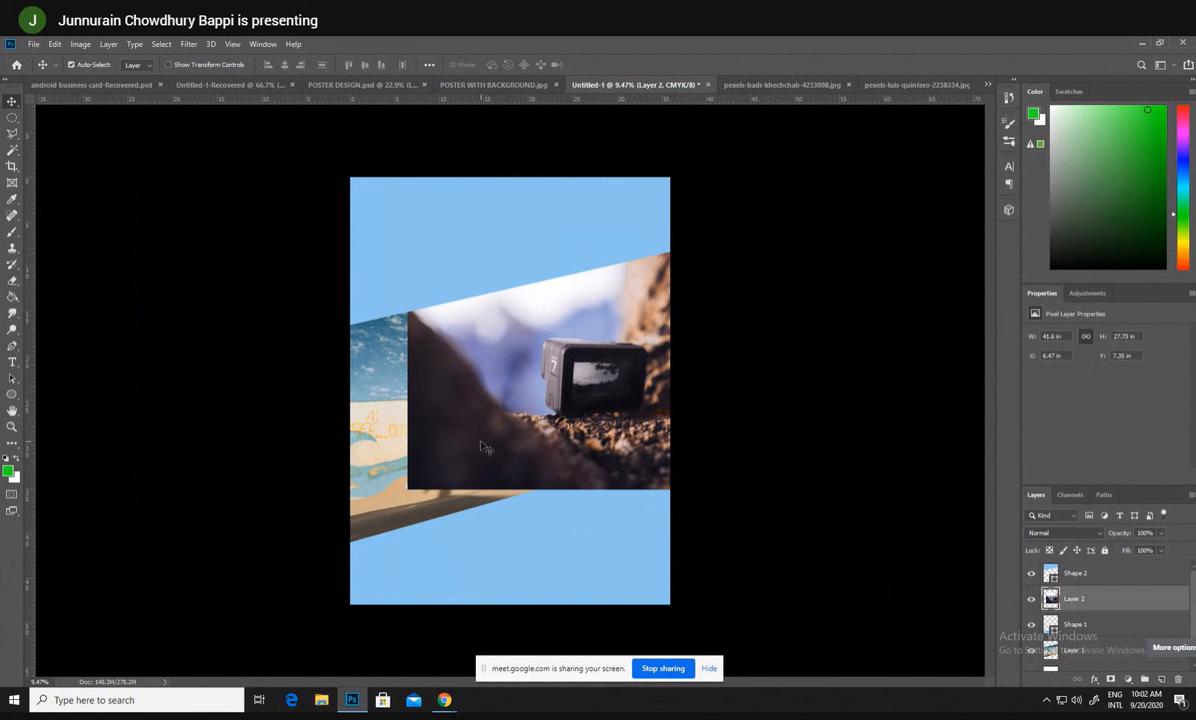
# - Delete the left part of the action camera photo with a rectangular marquee so the skateboarder is uncovered, and clear the selection
pyautogui.rightClick(12, 117)
pyautogui.click(79, 123)
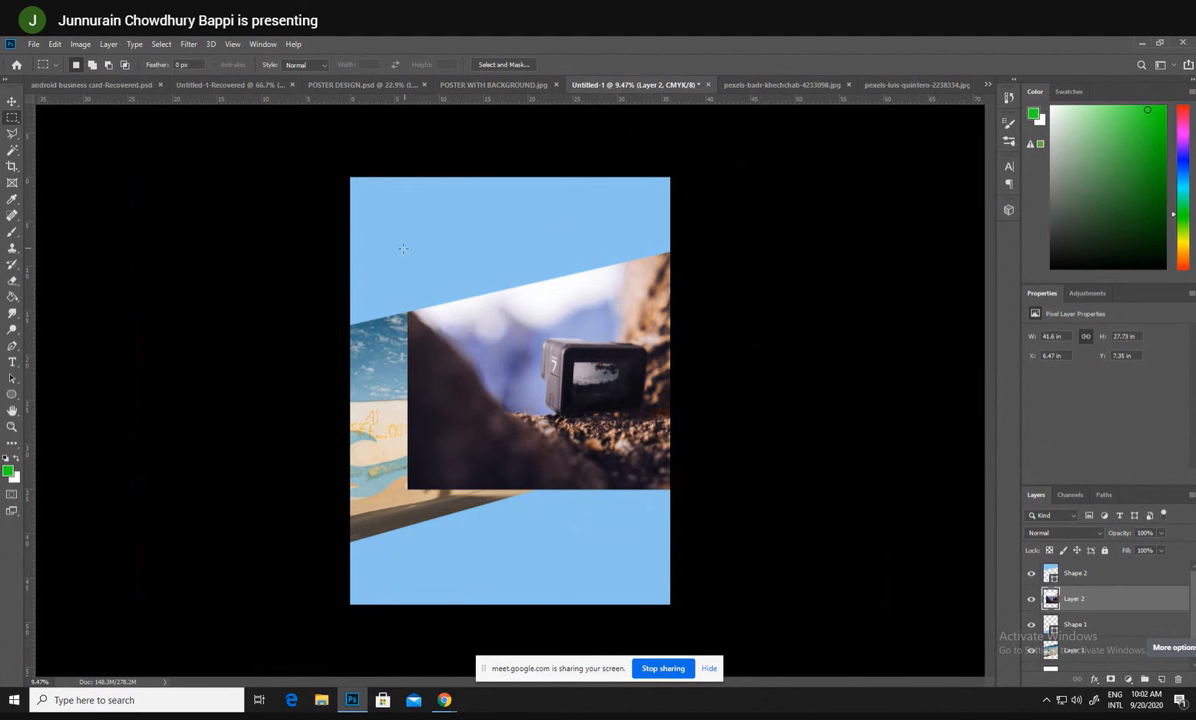
pyautogui.moveTo(382, 250); pyautogui.dragTo(516, 521)
pyautogui.press('Delete')
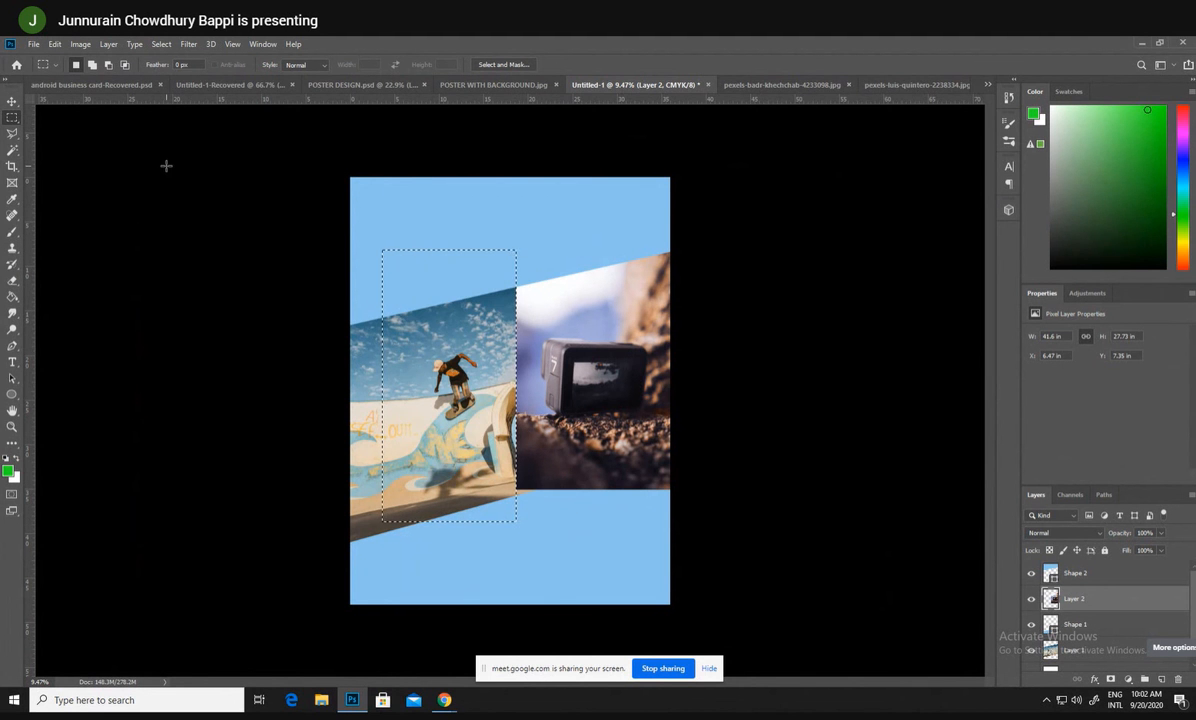
pyautogui.press('v')
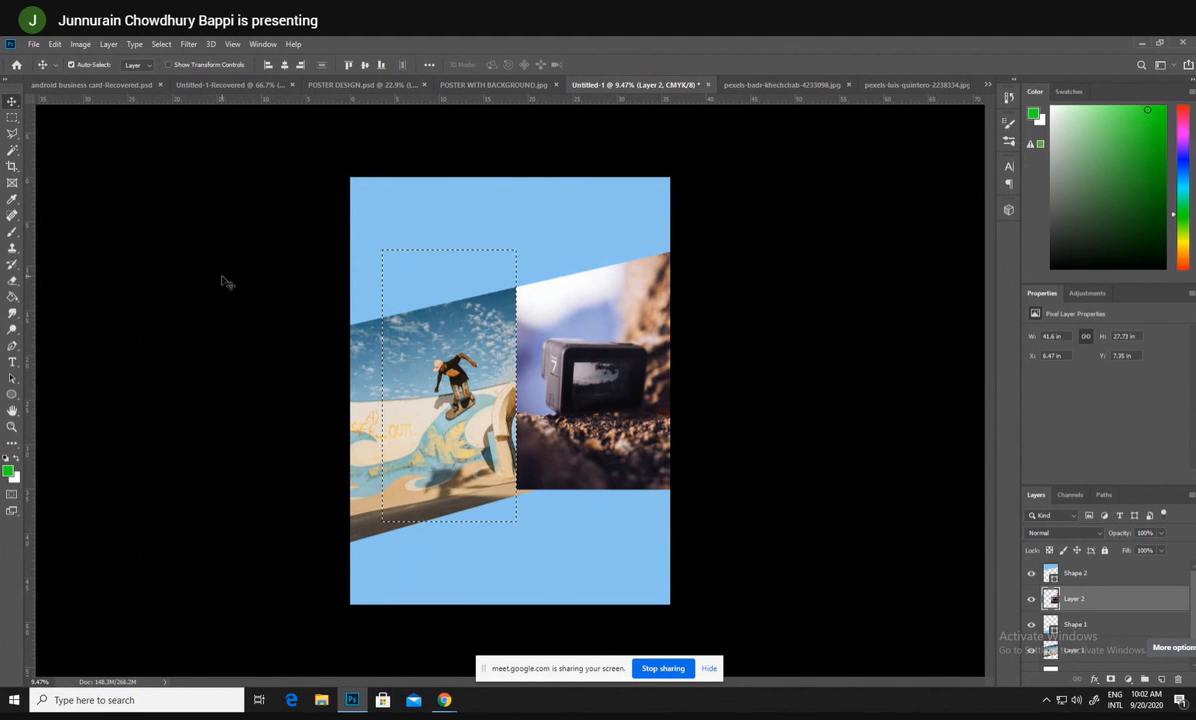
pyautogui.hotkey('ctrl', 'd')
# - Nudge the action camera photo down, scaled to about 41.67 x 27.8 in, and shift the skateboarder photo about 1 in to the right
pyautogui.moveTo(576, 413); pyautogui.dragTo(617, 435)
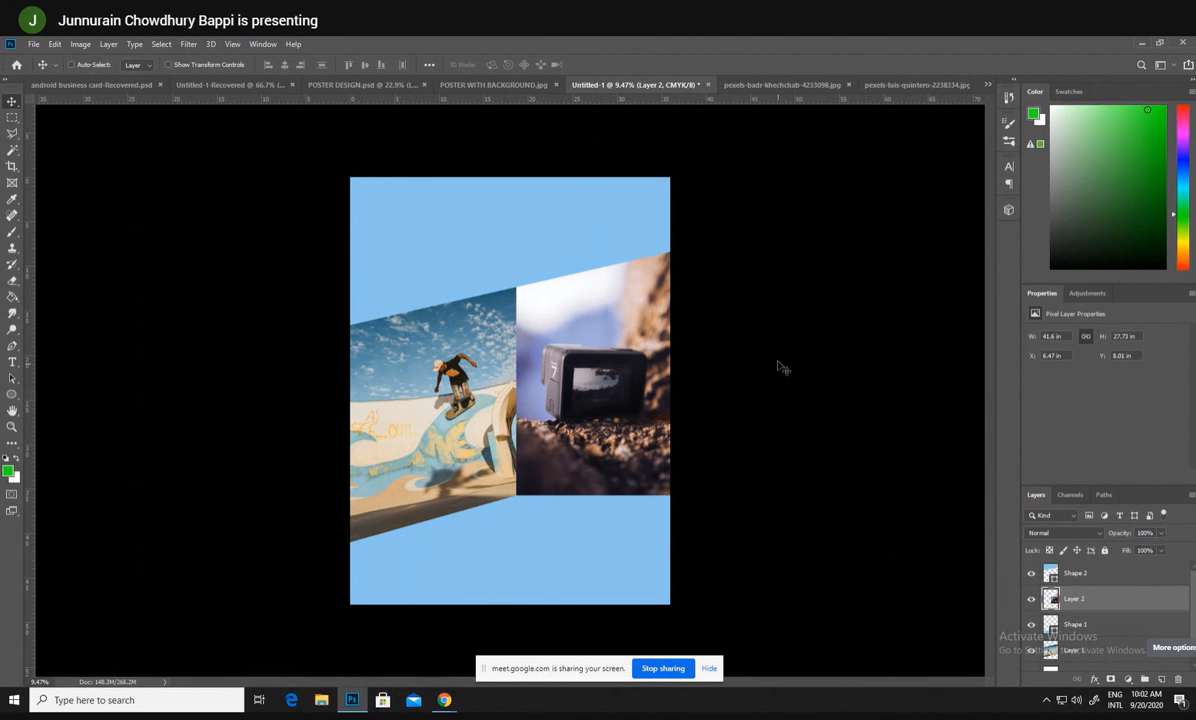
pyautogui.hotkey('ctrl', 't')
pyautogui.moveTo(808, 243); pyautogui.dragTo(815, 247)
pyautogui.click(12, 101)
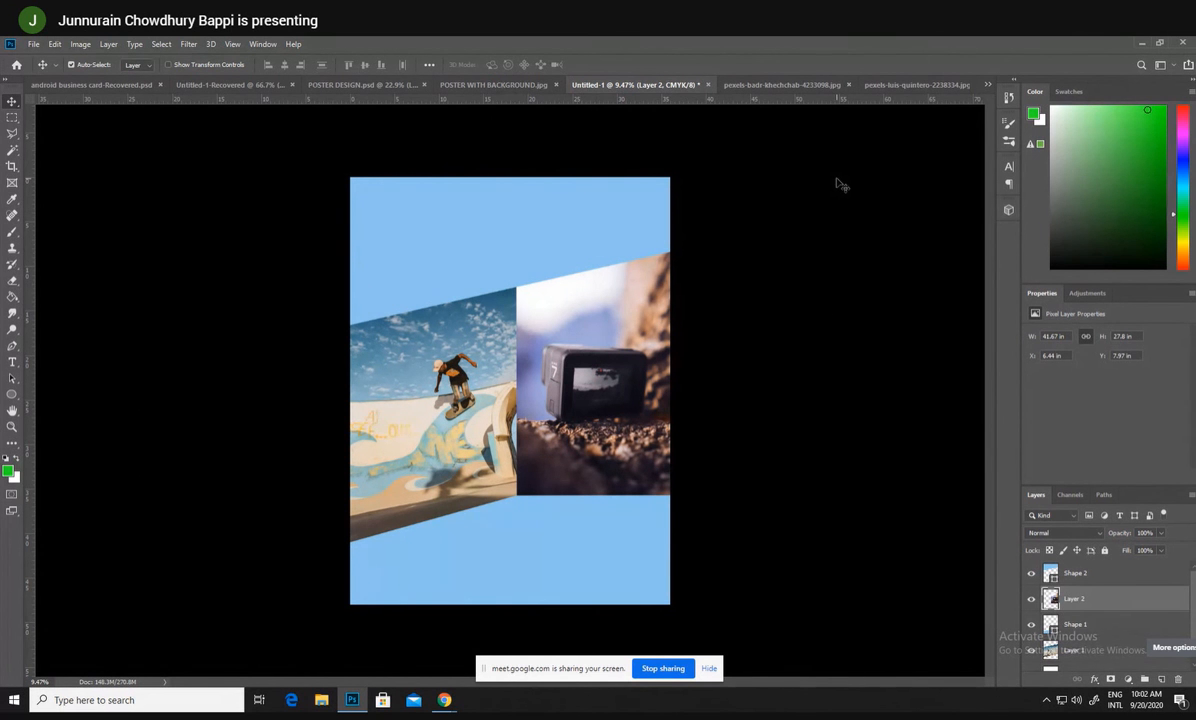
pyautogui.moveTo(452, 445)
pyautogui.mouseDown()
pyautogui.moveTo(428, 447)
pyautogui.moveTo(461, 449)
pyautogui.mouseUp()
pyautogui.click(343, 263)
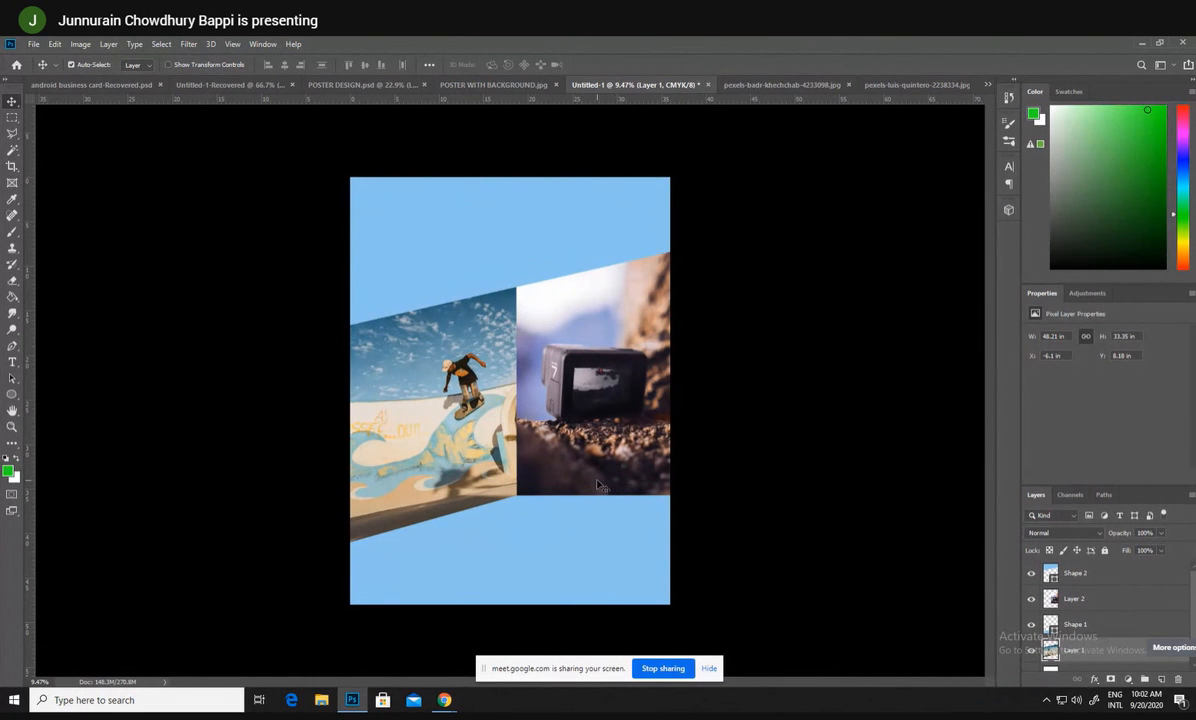
# - Switch to the browser and download the Pexels photo of a woman paddling a kayak from the gopro results
pyautogui.click(444, 703)
pyautogui.scroll(3, 293, 434)
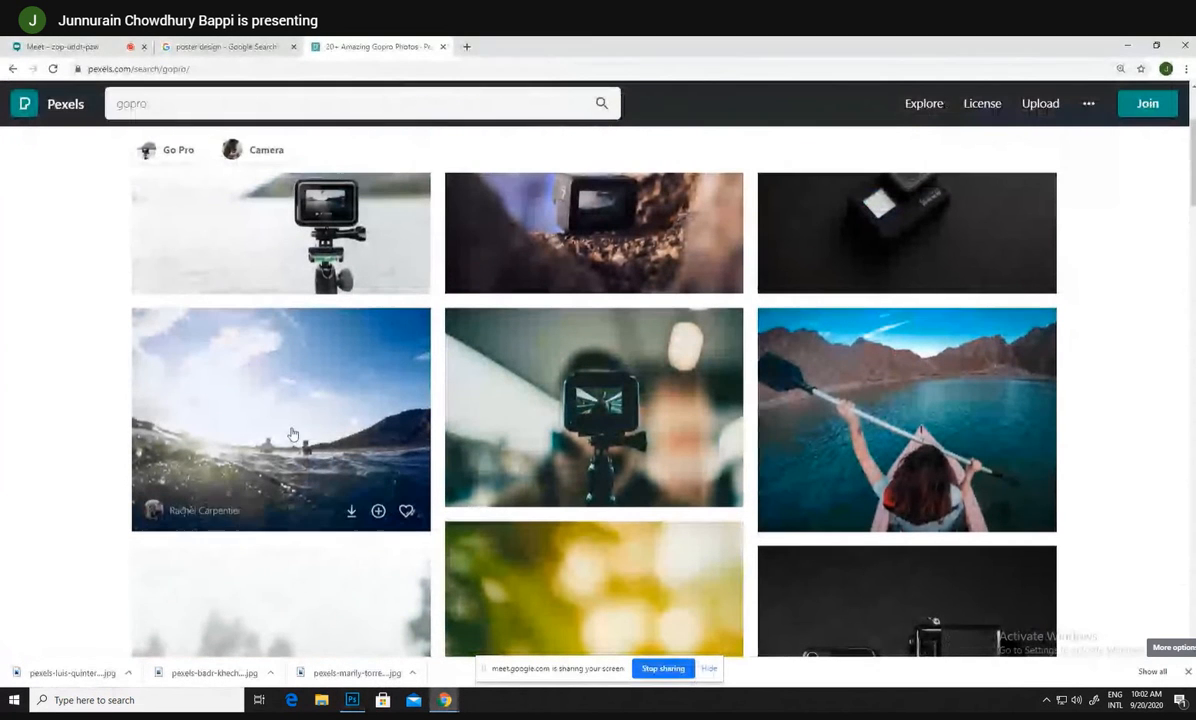
pyautogui.click(862, 427)
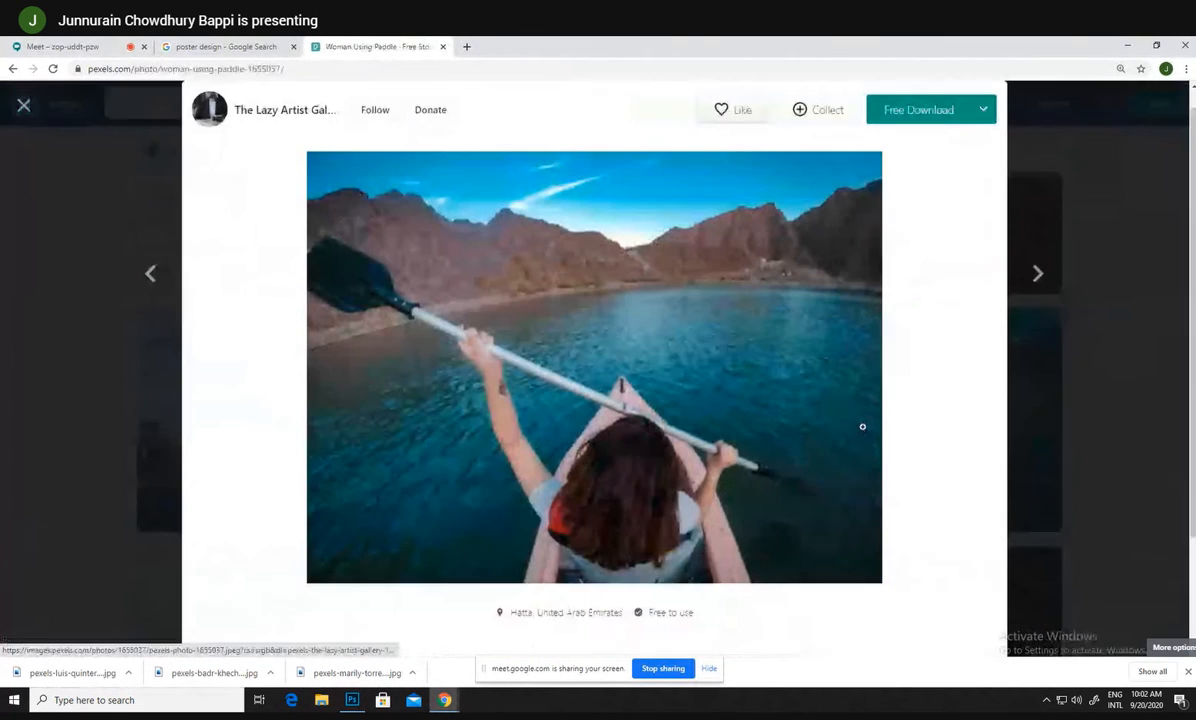
pyautogui.click(935, 115)
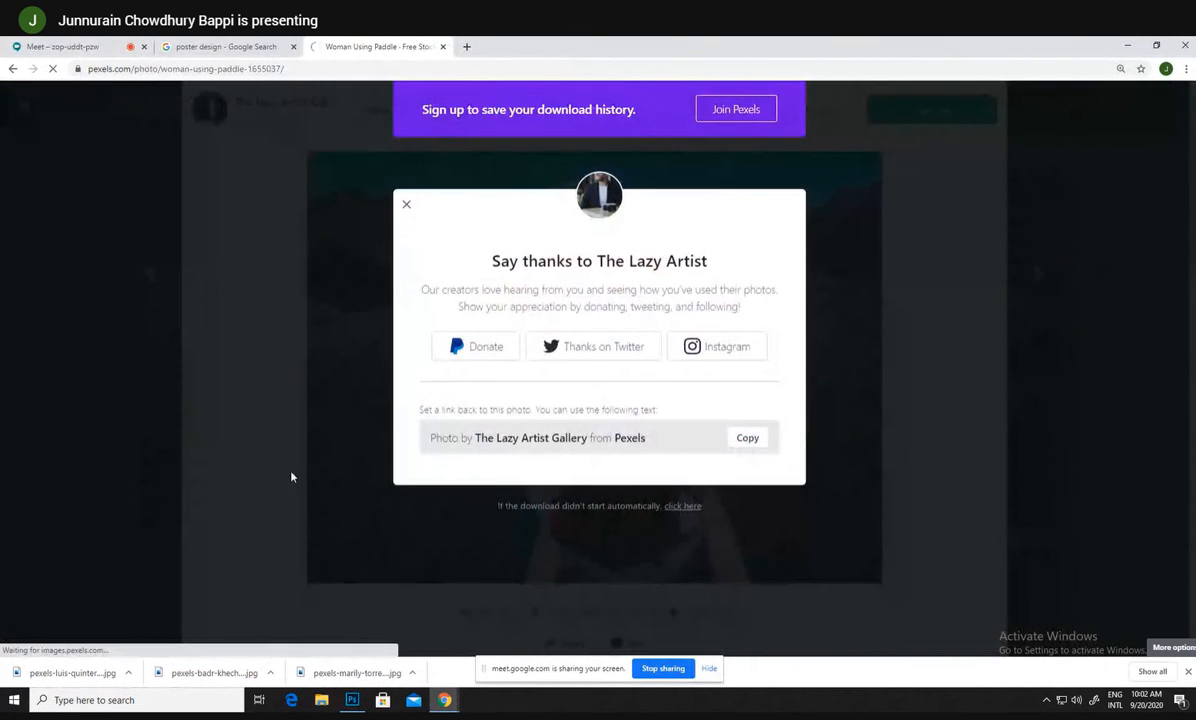
pyautogui.moveTo(351, 695)
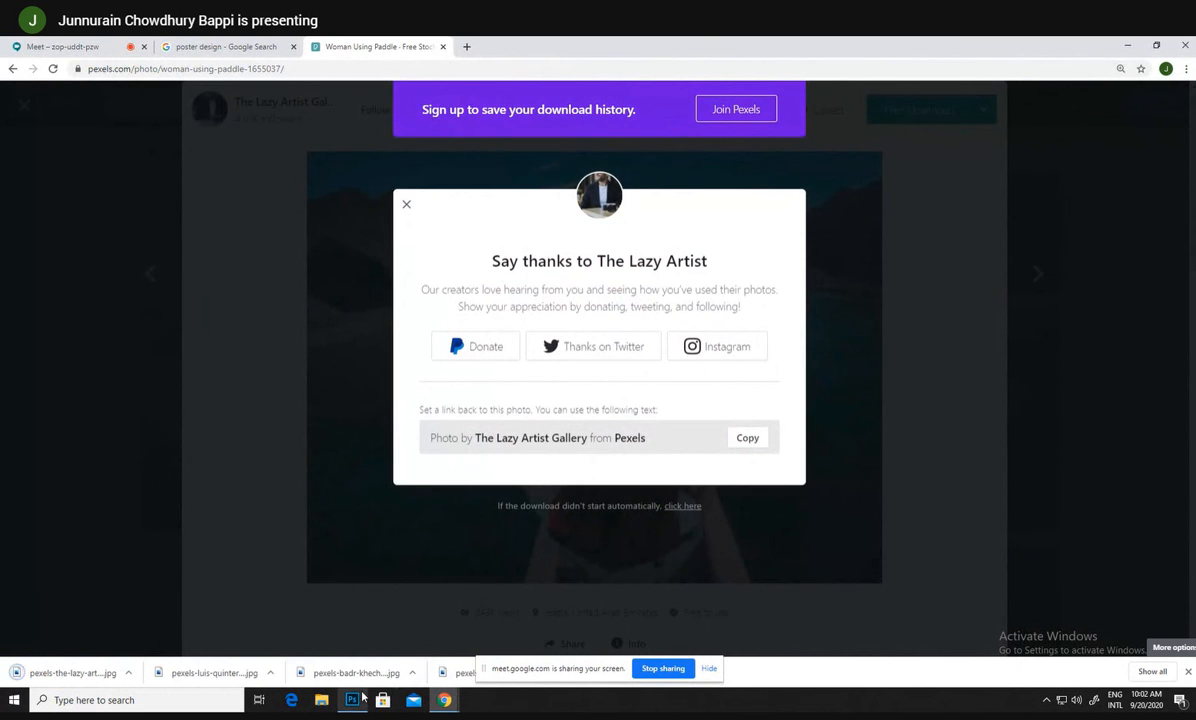
# - Return to Photoshop, open pexels-the-lazy-artist-gallery-1655037 with its background unlocked, and place it over the lower part of the poster's skateboarder photo
pyautogui.click(353, 699)
pyautogui.hotkey('ctrl', 'o')
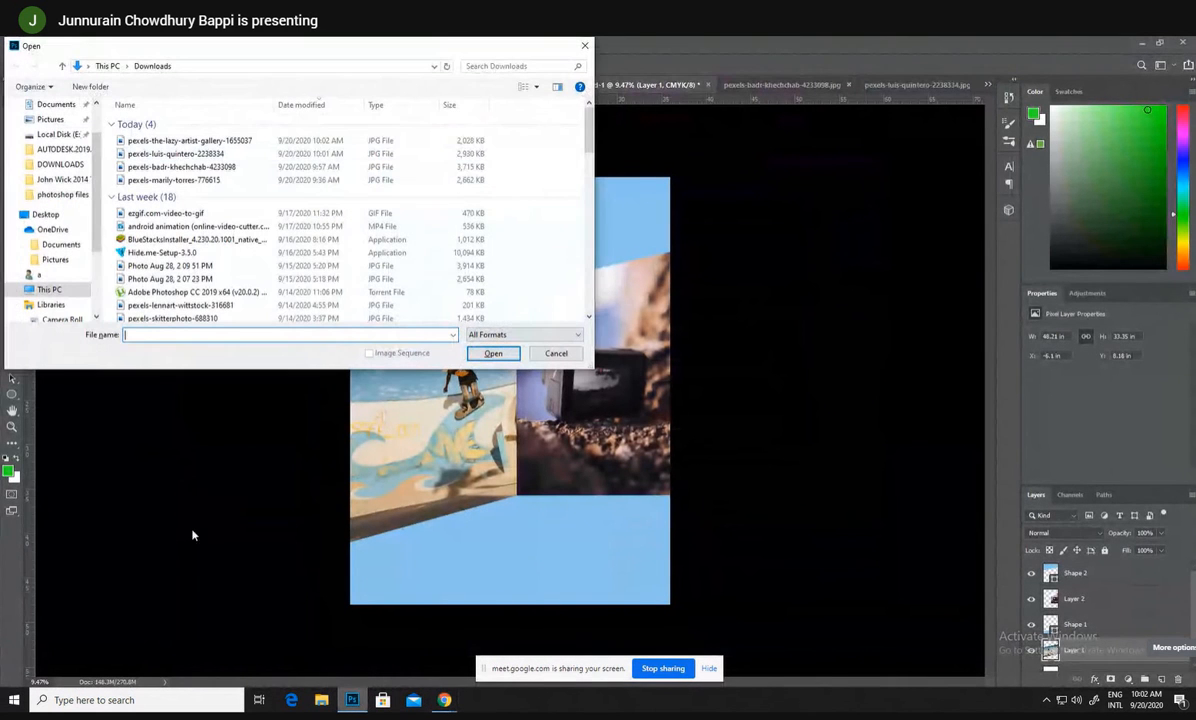
pyautogui.click(207, 142)
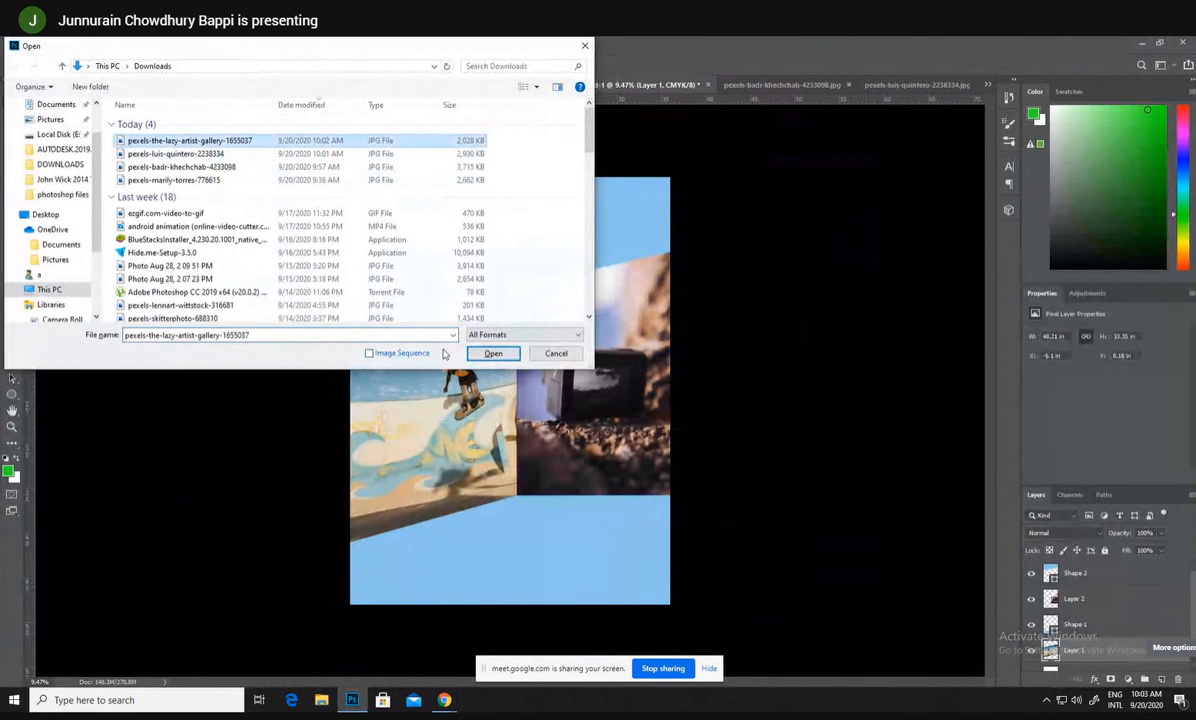
pyautogui.click(493, 353)
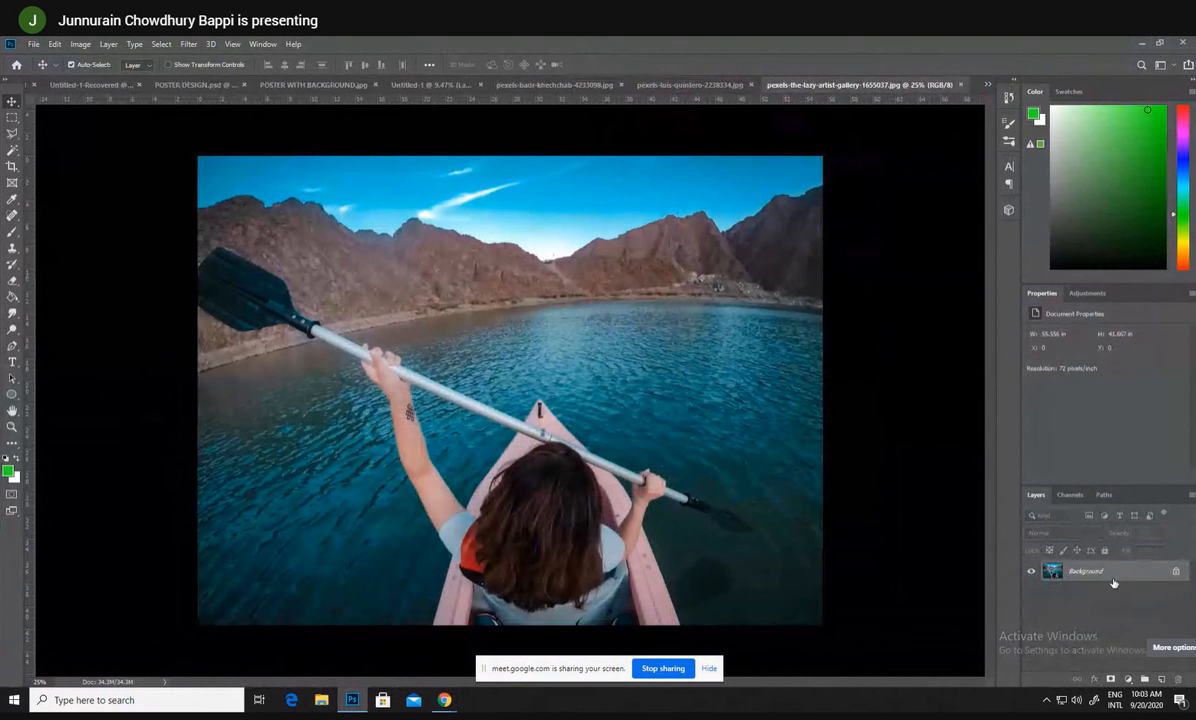
pyautogui.click(1176, 573)
pyautogui.moveTo(503, 426); pyautogui.dragTo(446, 505)
pyautogui.click(507, 566)
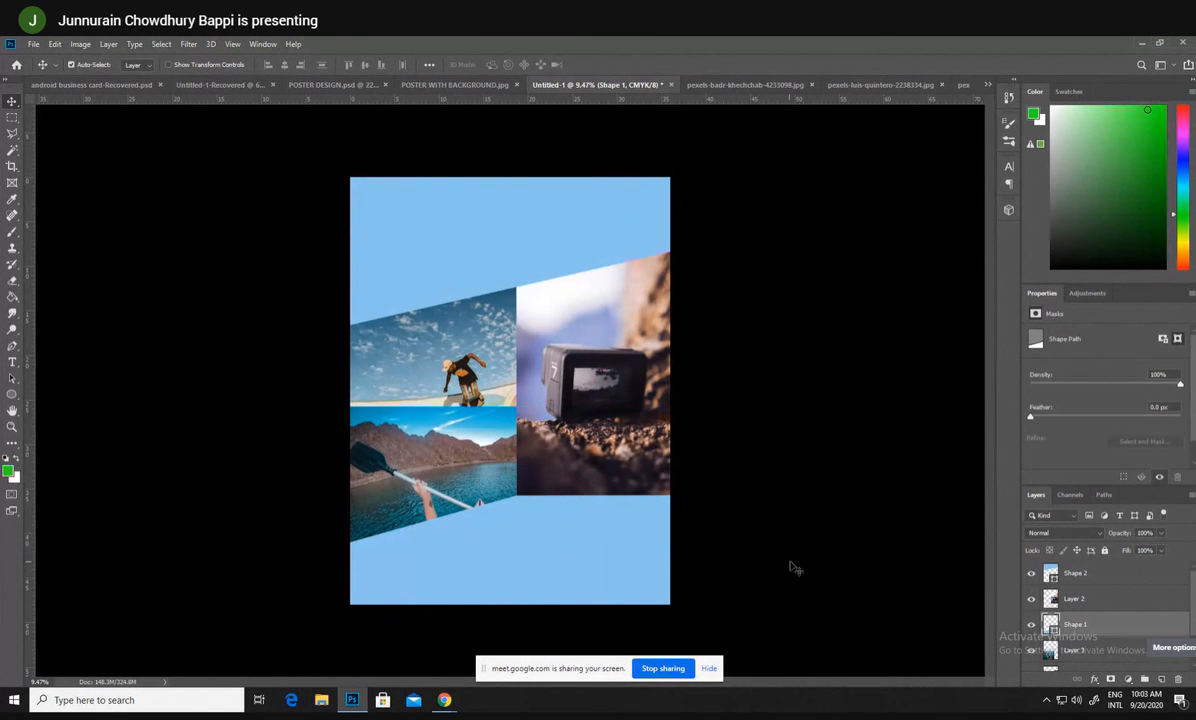
# - Hide the light blue bottom shape and enlarge the kayak photo to about 36.15 in wide across the poster's lower part
pyautogui.click(1033, 627)
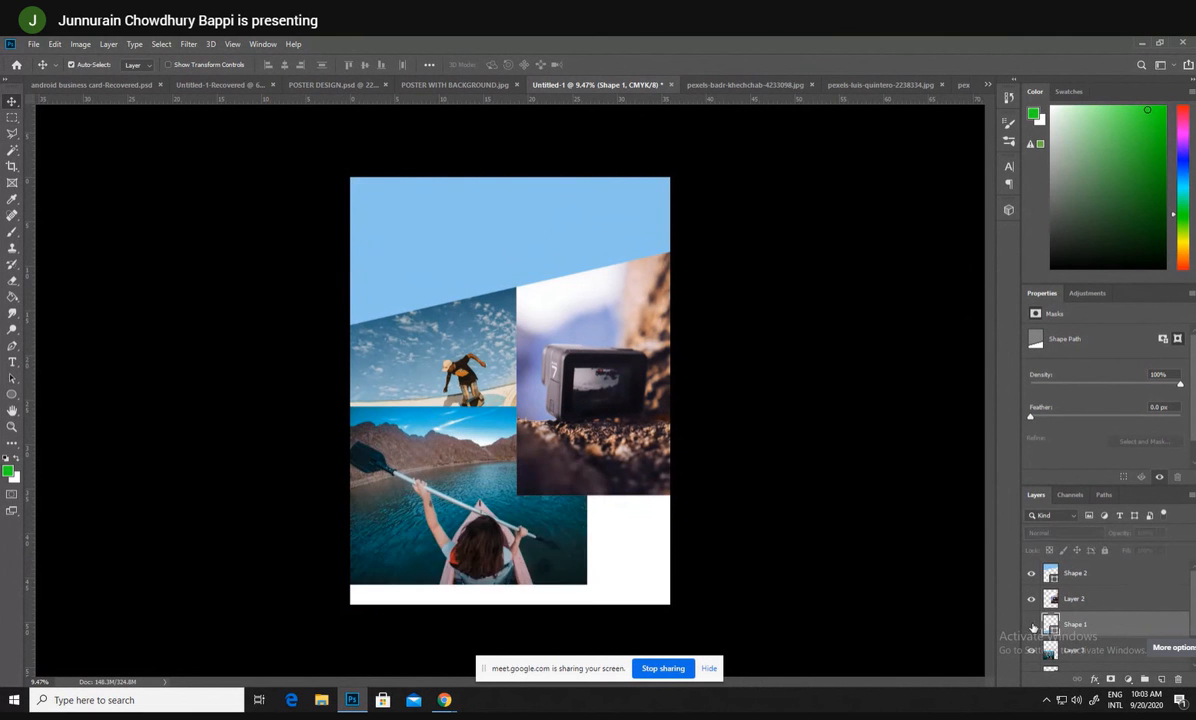
pyautogui.moveTo(485, 470); pyautogui.dragTo(548, 498)
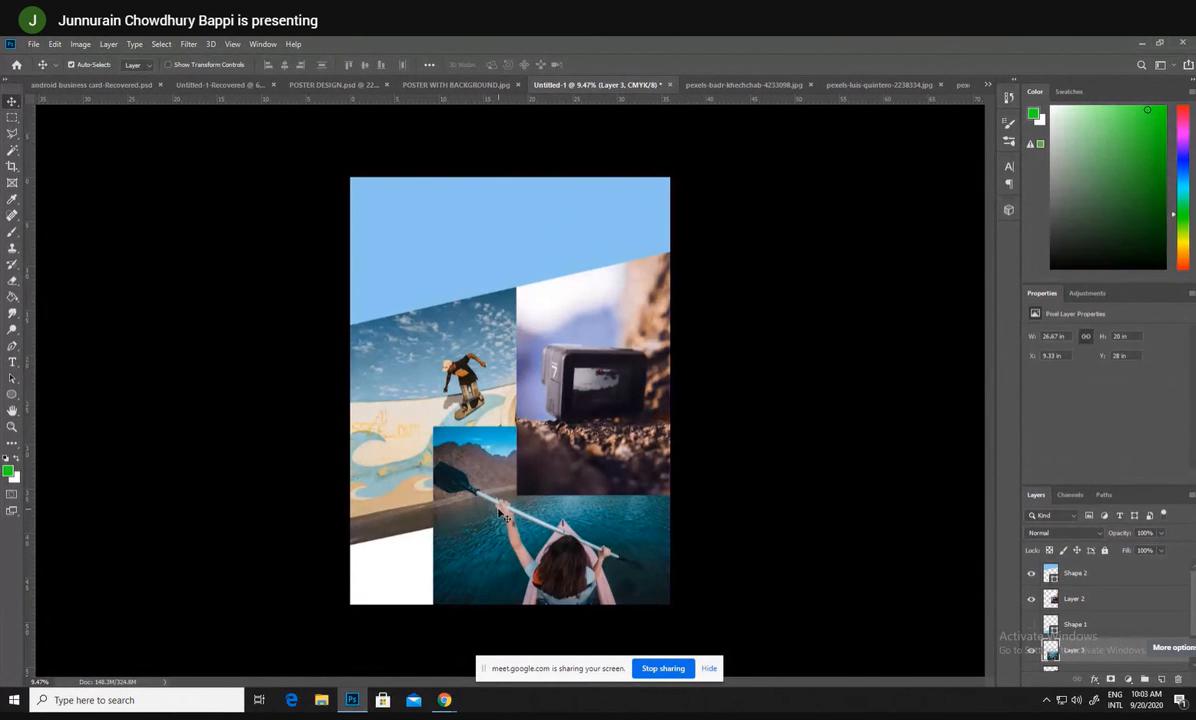
pyautogui.hotkey('ctrl', 't')
pyautogui.moveTo(430, 427); pyautogui.dragTo(305, 420)
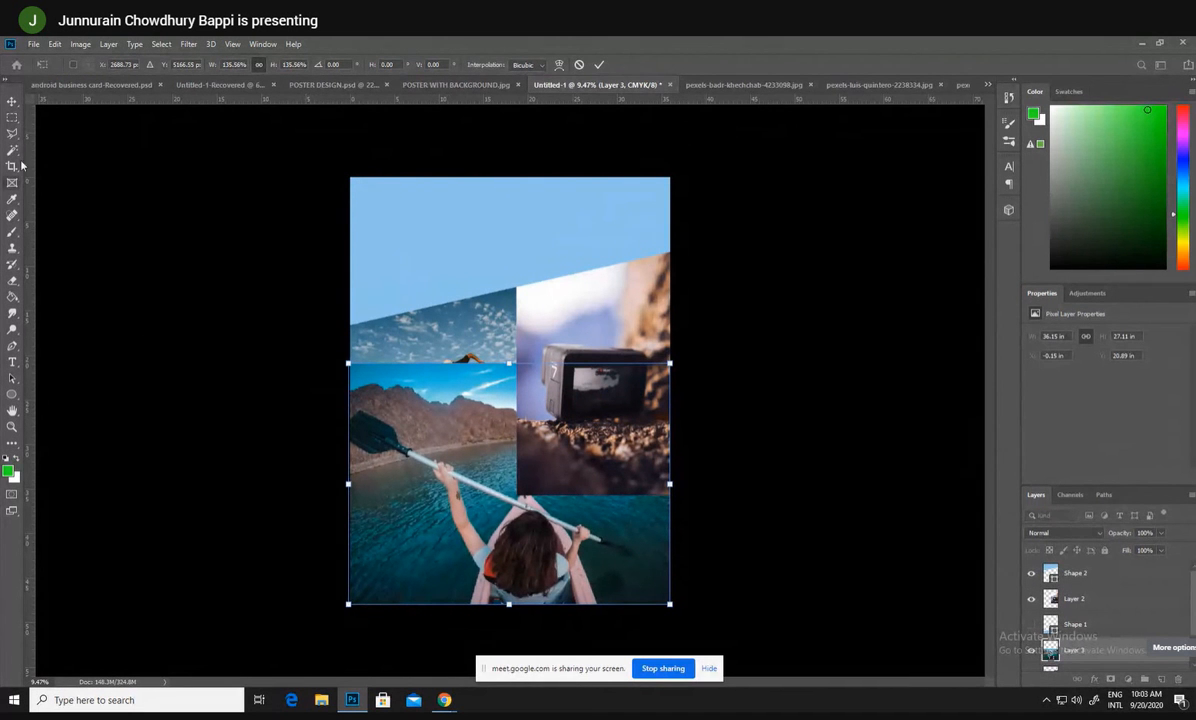
pyautogui.click(12, 101)
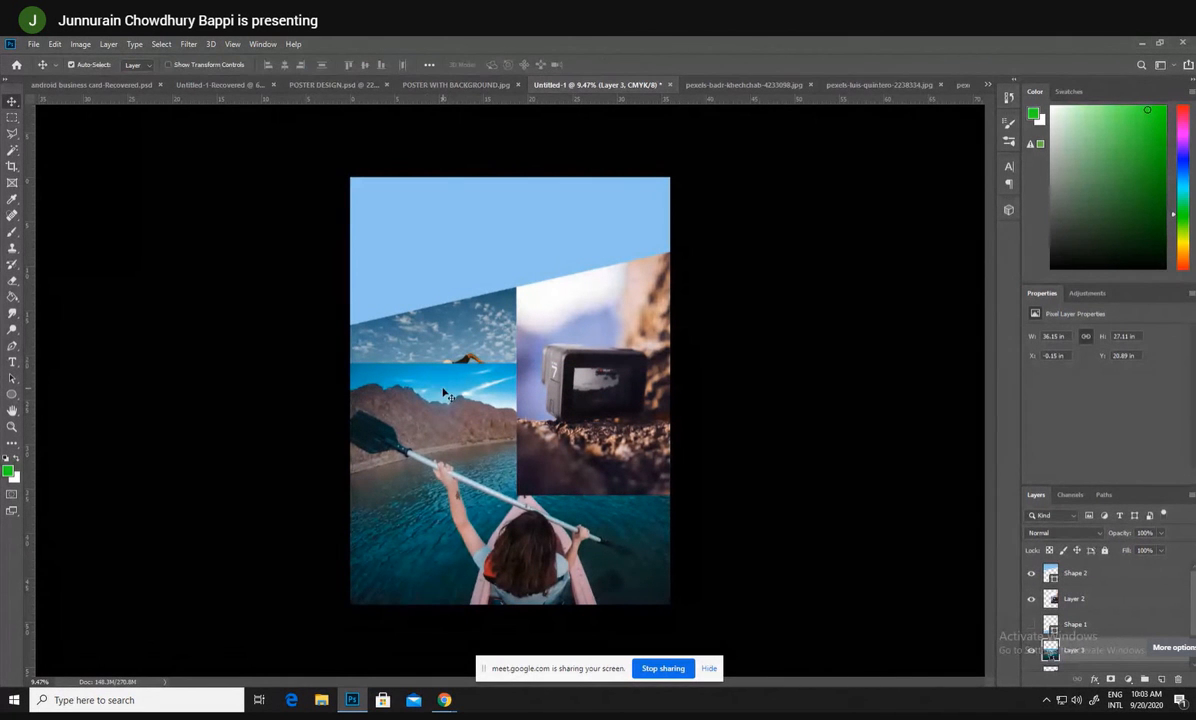
# - Lower the kayak photo's opacity to 68% and place its layer beneath the skateboarder photo
pyautogui.rightClick(460, 472)
pyautogui.press('Escape')
pyautogui.click(1161, 534)
pyautogui.moveTo(1137, 548)
pyautogui.mouseDown()
pyautogui.moveTo(1121, 549)
pyautogui.moveTo(1144, 550)
pyautogui.mouseUp()
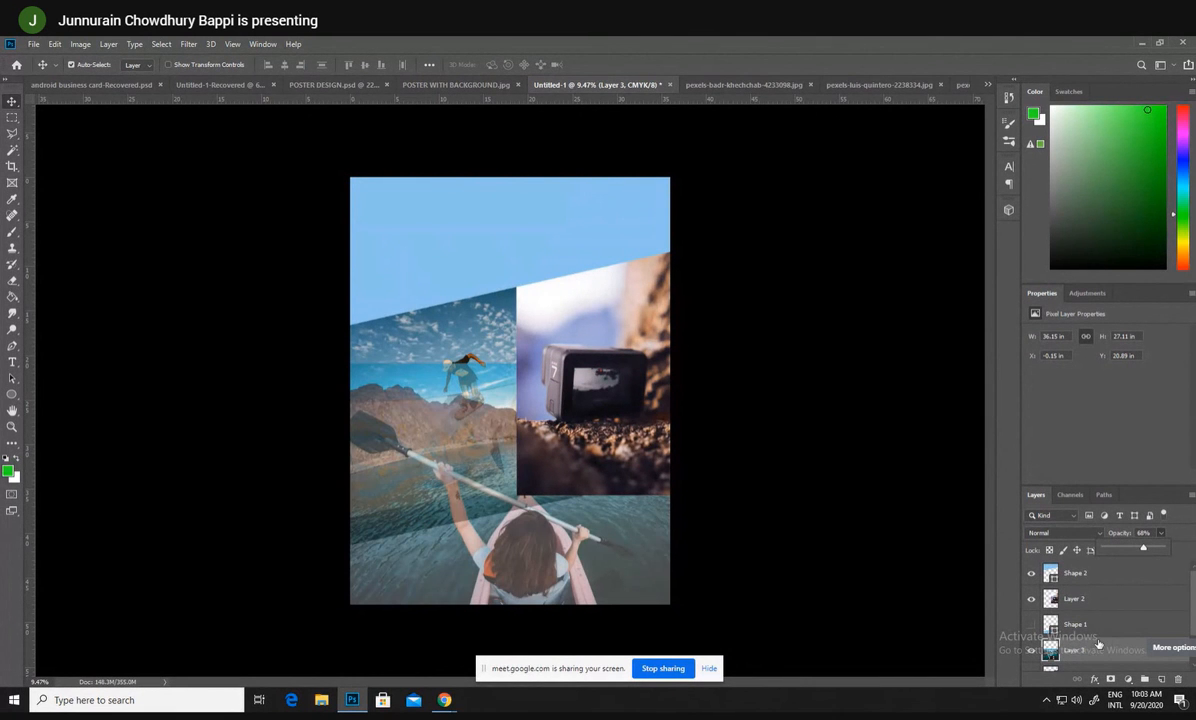
pyautogui.scroll(-2, 1099, 648)
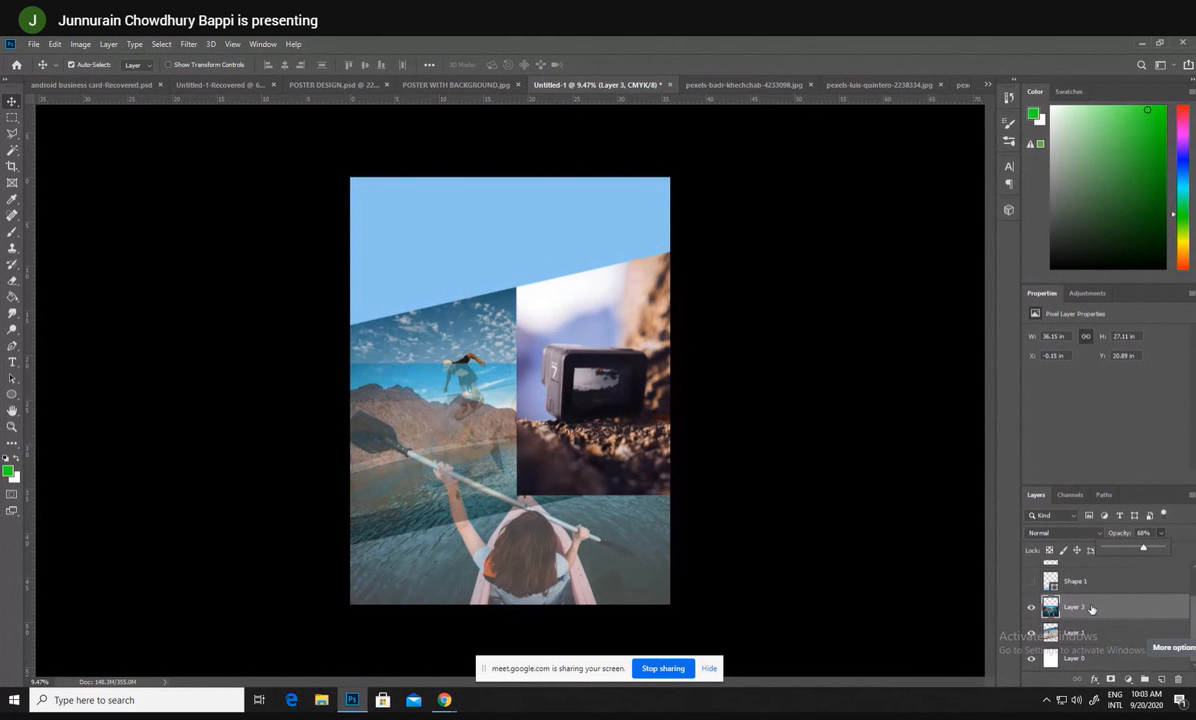
pyautogui.moveTo(1091, 609); pyautogui.dragTo(1088, 645)
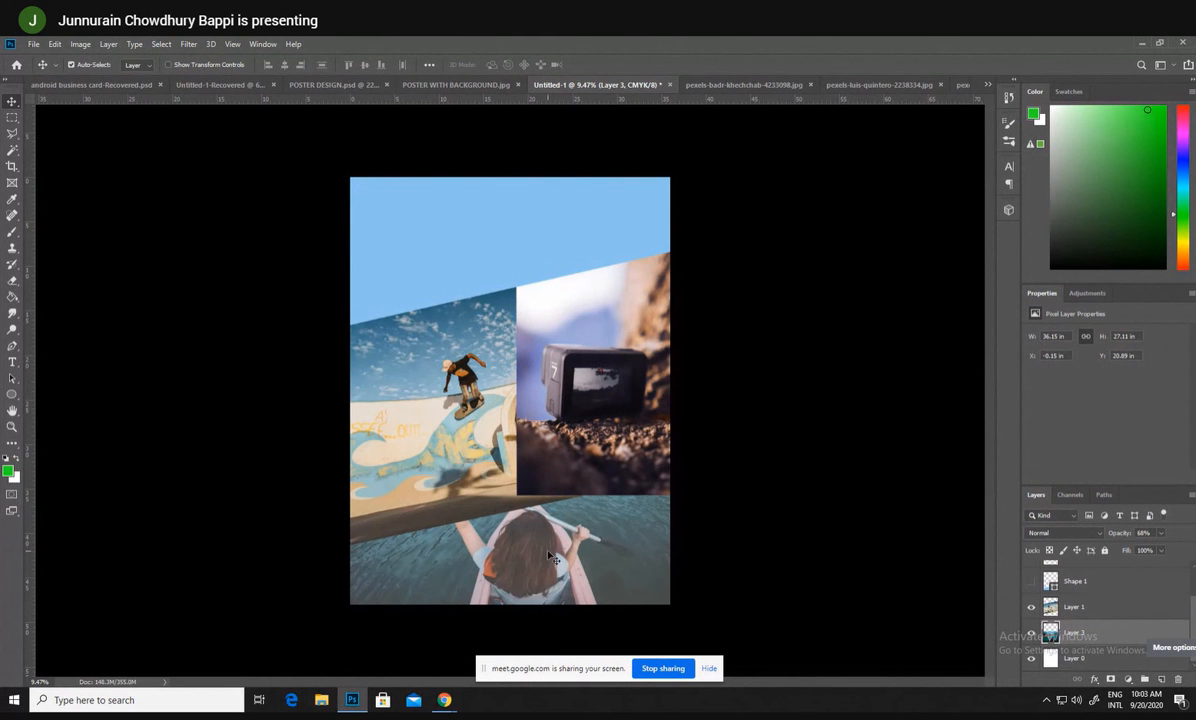
# - Try repositioning the kayak photo and the action camera photo on the poster, undoing the trial moves
pyautogui.moveTo(553, 558)
pyautogui.mouseDown()
pyautogui.moveTo(553, 532)
pyautogui.moveTo(553, 560)
pyautogui.mouseUp()
pyautogui.hotkey('ctrl', 'z')
pyautogui.moveTo(553, 562)
pyautogui.mouseDown()
pyautogui.moveTo(480, 295)
pyautogui.moveTo(487, 250)
pyautogui.moveTo(575, 500)
pyautogui.moveTo(565, 568)
pyautogui.mouseUp()
pyautogui.hotkey('ctrl', 'z')
pyautogui.moveTo(591, 479); pyautogui.dragTo(690, 440)
pyautogui.moveTo(550, 466); pyautogui.dragTo(640, 450)
pyautogui.click(571, 539)
# - Undo the kayak photo's reordering, opacity change, enlargement and move, along with the hiding of the bottom shape
pyautogui.hotkey('ctrl', ']')
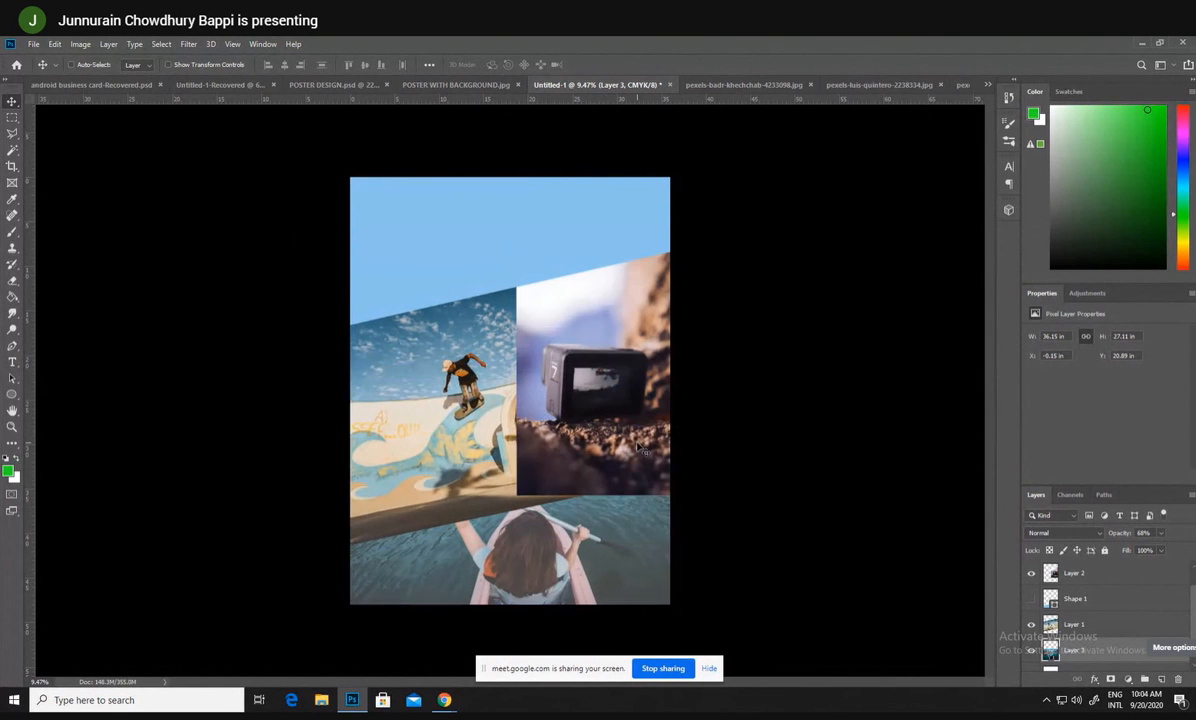
pyautogui.press('0')
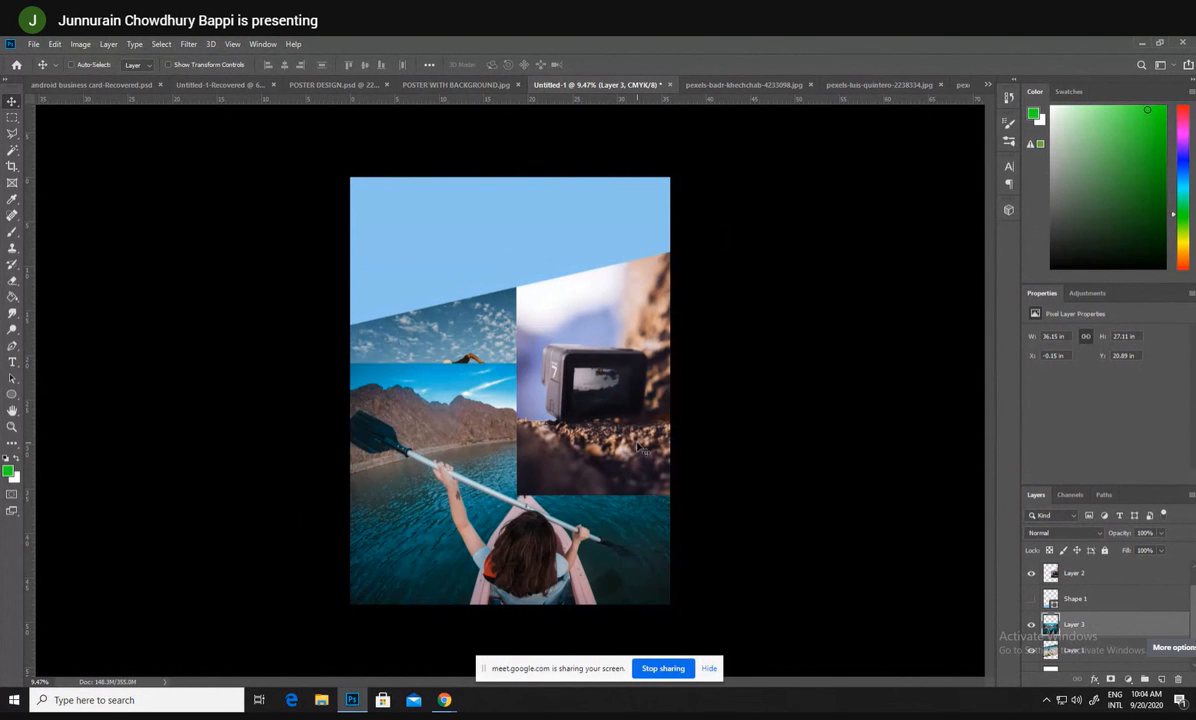
pyautogui.press('ctrl')
pyautogui.hotkey('ctrl', 'z')
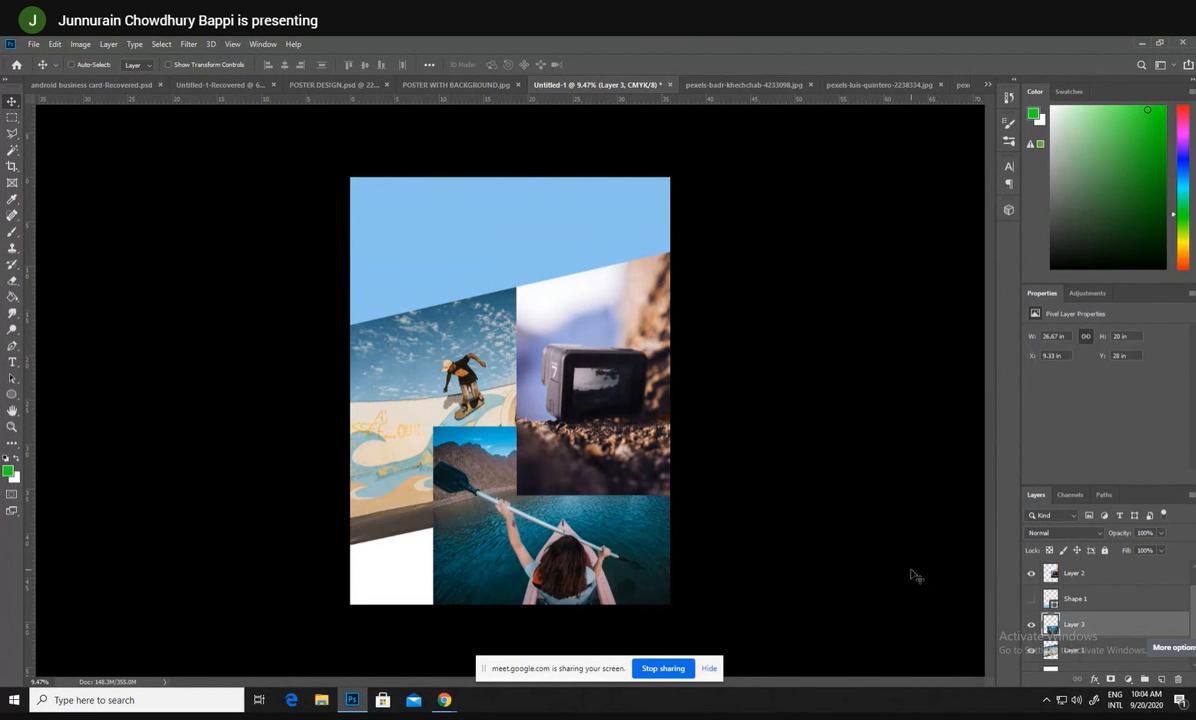
pyautogui.hotkey('ctrl', 'z')
pyautogui.hotkey('ctrl', 'z')
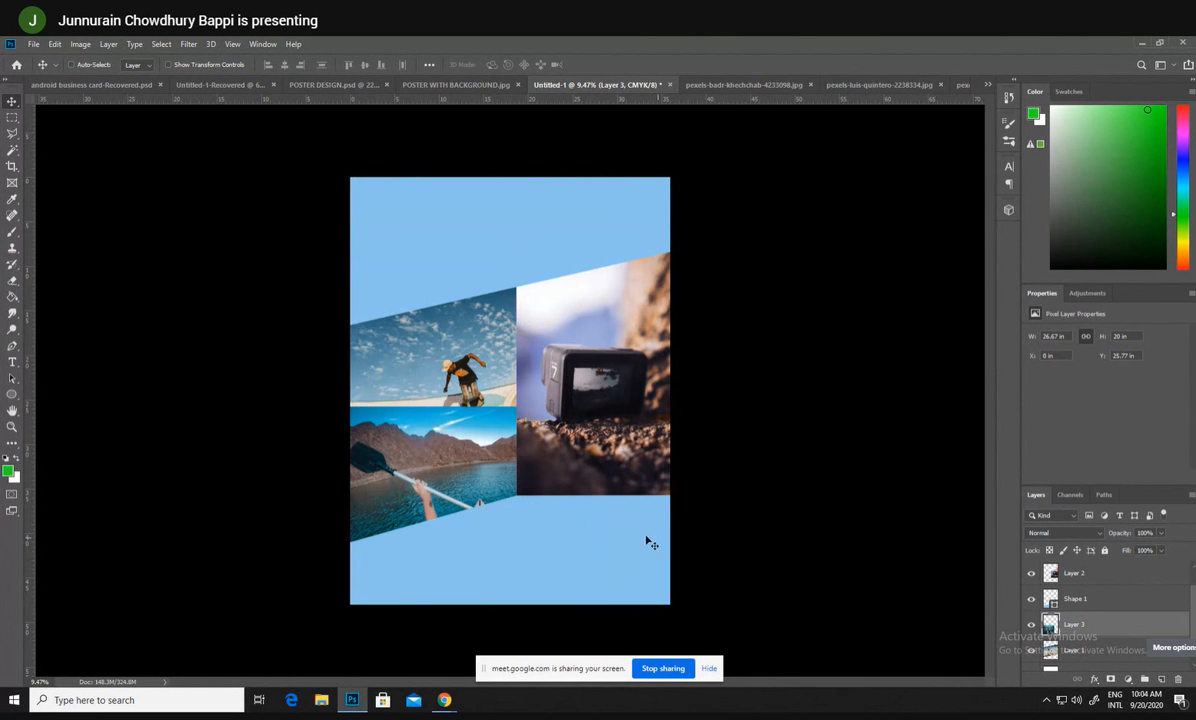
# - Hide the action camera photo and move the kayak photo to the right part of the diagonal band
pyautogui.moveTo(478, 455); pyautogui.dragTo(384, 370)
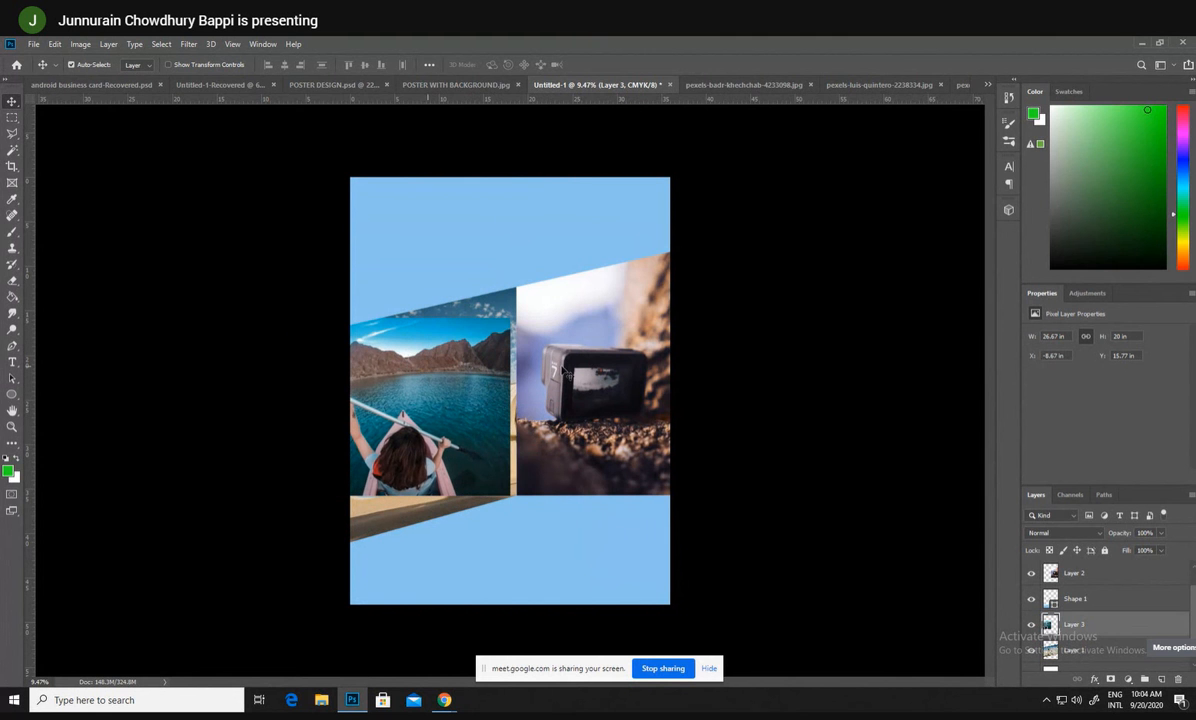
pyautogui.click(588, 375)
pyautogui.click(1032, 573)
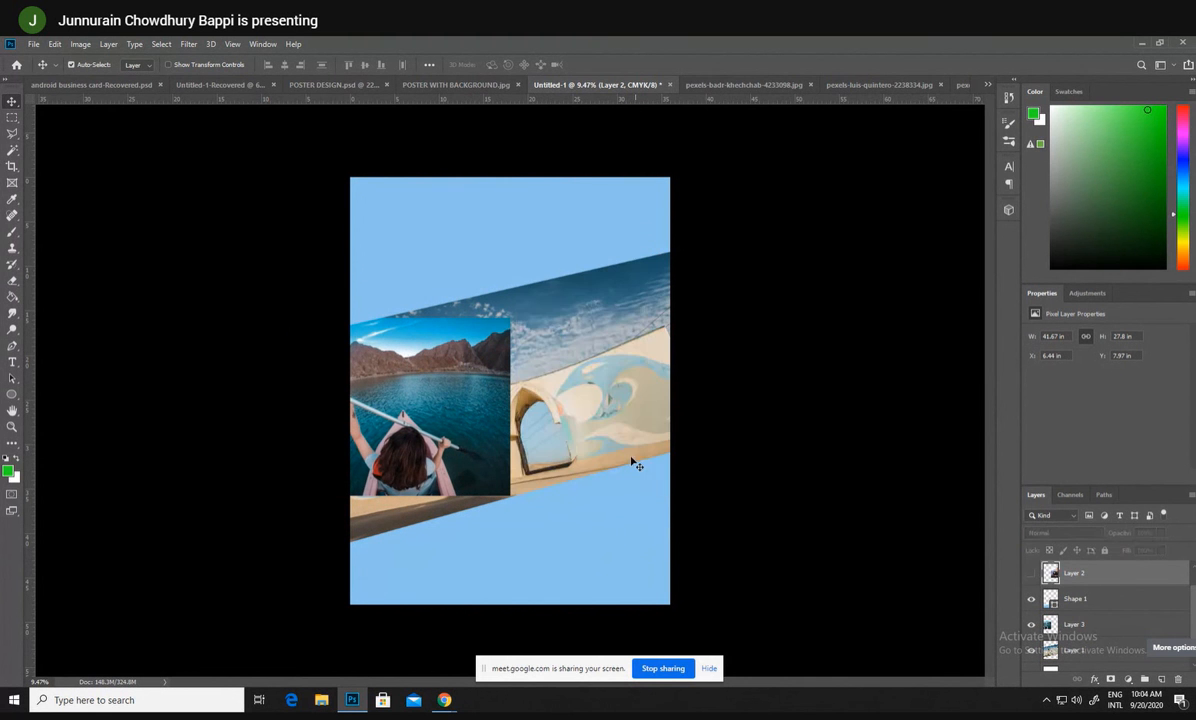
pyautogui.moveTo(497, 427); pyautogui.dragTo(726, 390)
# - Rotate the kayak photo about -14.6° and scale it to about 114% so it fills the right part of the diagonal band
pyautogui.hotkey('ctrl', 't')
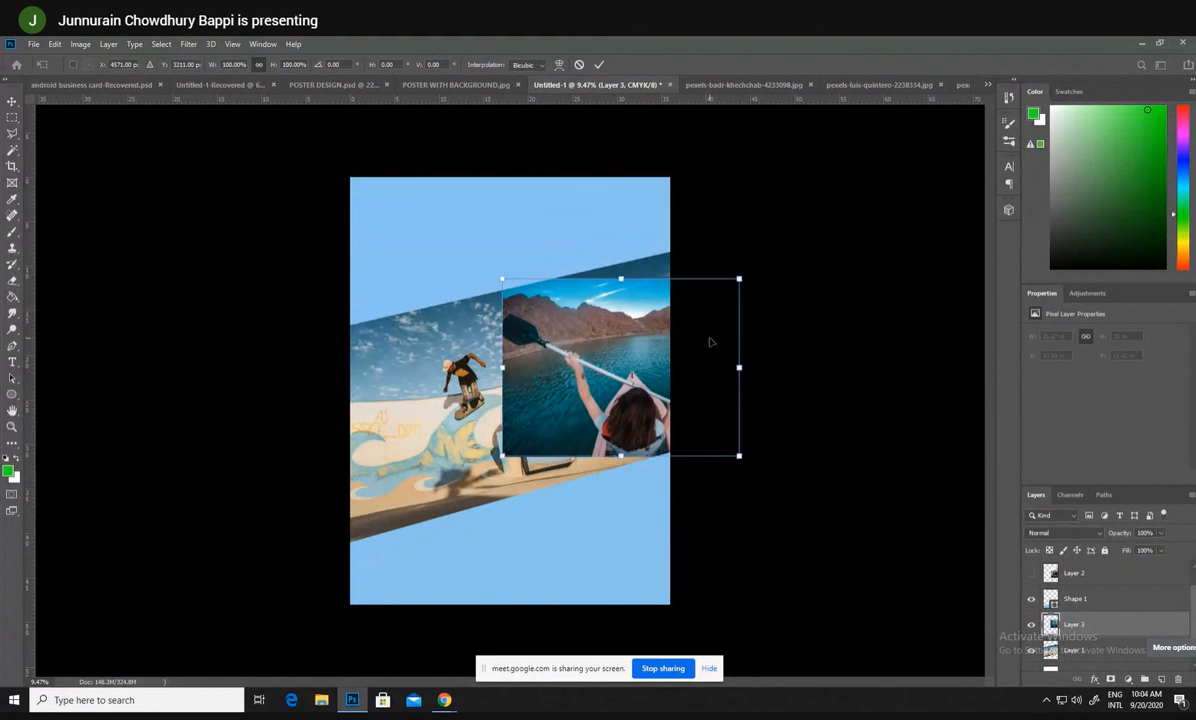
pyautogui.moveTo(762, 288); pyautogui.dragTo(742, 303)
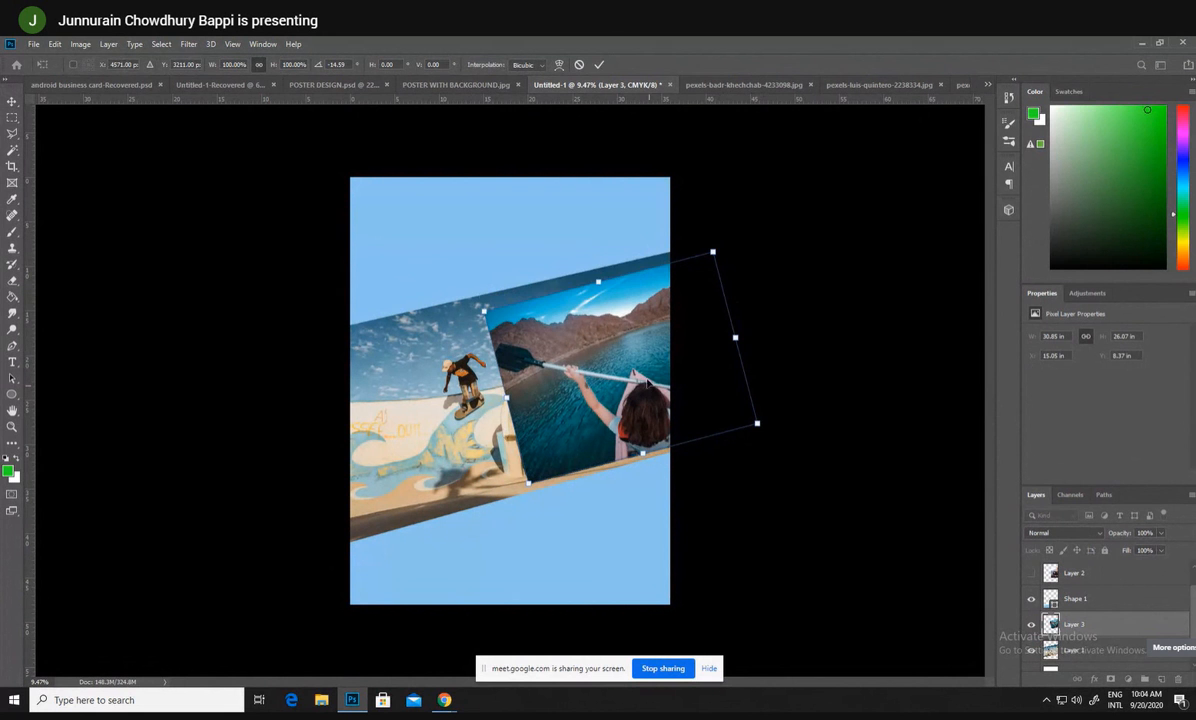
pyautogui.moveTo(647, 381); pyautogui.dragTo(645, 365)
pyautogui.moveTo(641, 438); pyautogui.dragTo(645, 447)
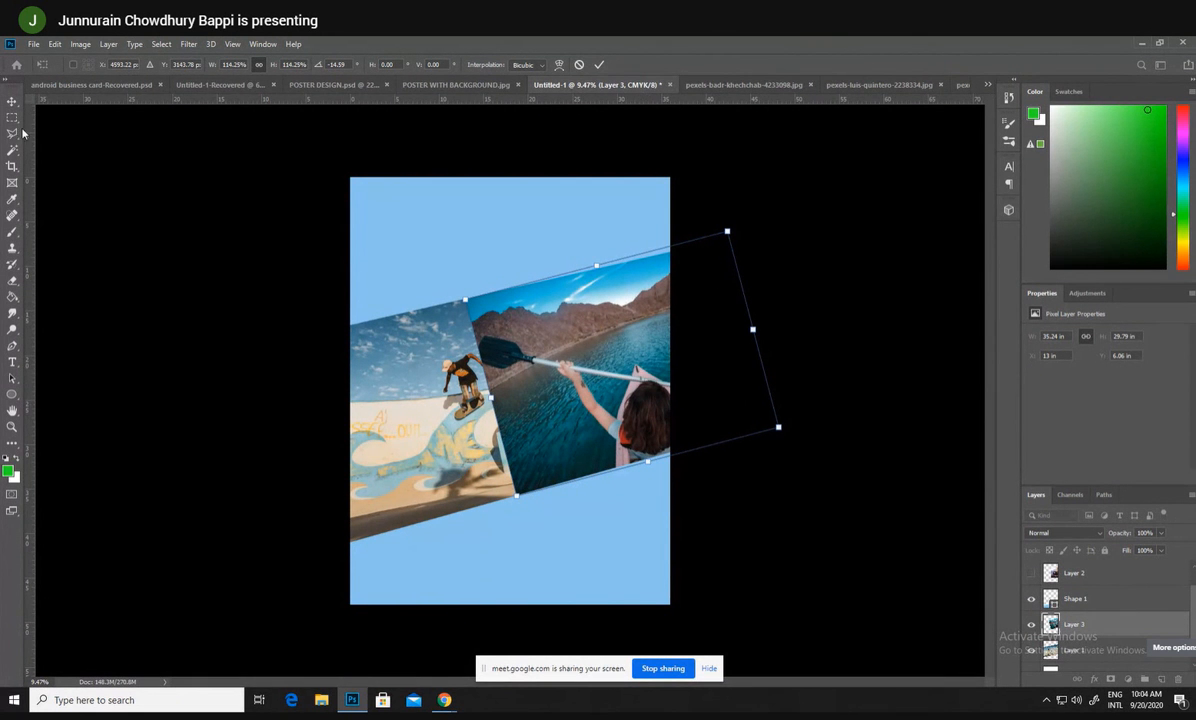
pyautogui.press('Return')
# - Shift the skateboarder photo slightly down and to the left beside the kayak photo
pyautogui.moveTo(401, 386); pyautogui.dragTo(395, 414)
pyautogui.moveTo(577, 425); pyautogui.dragTo(570, 417)
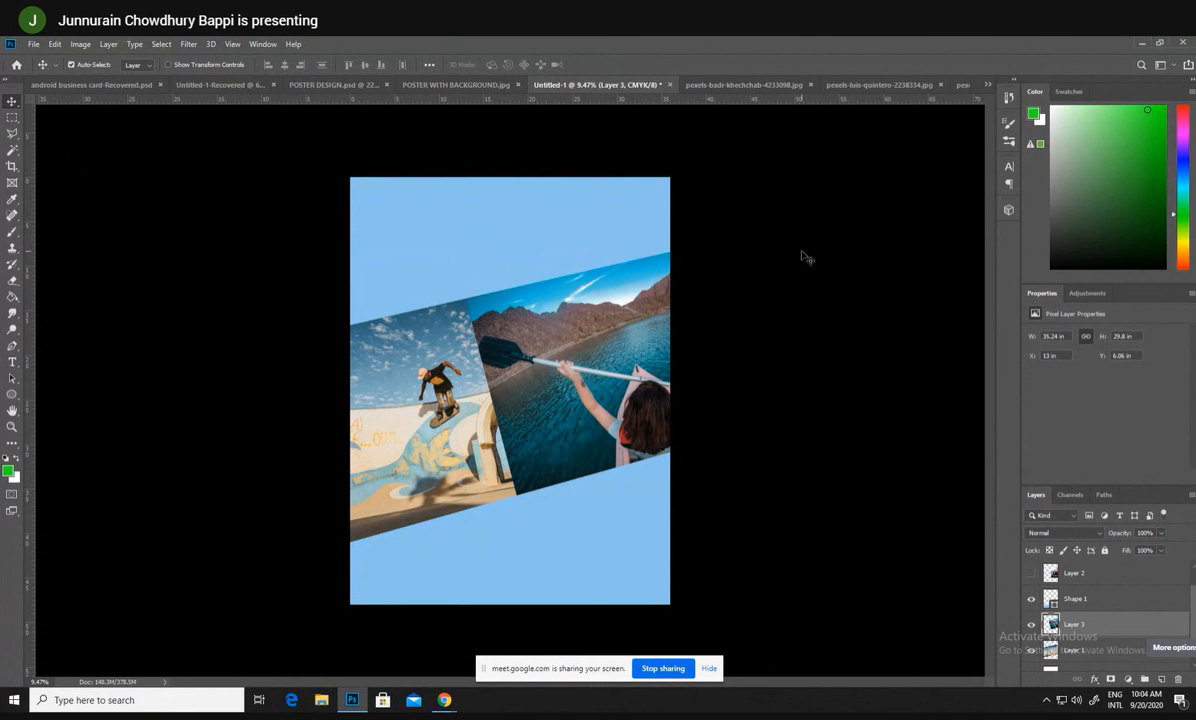
# - Rotate the kayak photo about 1° clockwise to align it with the diagonal band
pyautogui.hotkey('ctrl', 't')
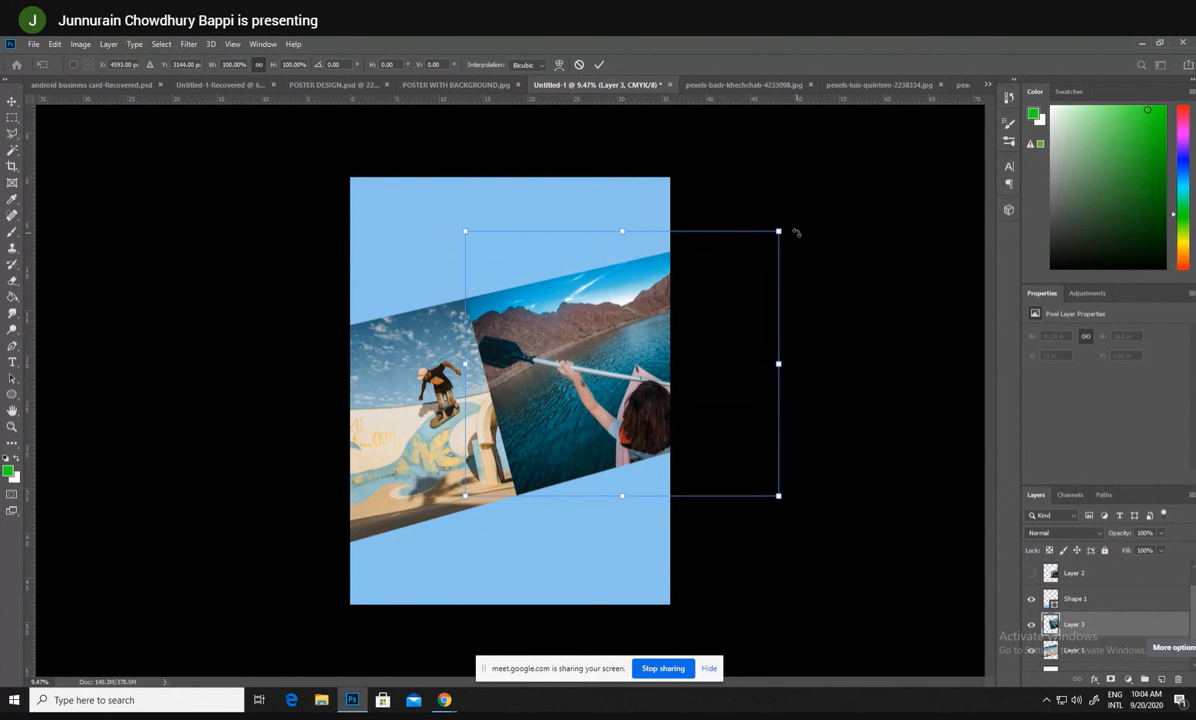
pyautogui.moveTo(796, 233); pyautogui.dragTo(799, 237)
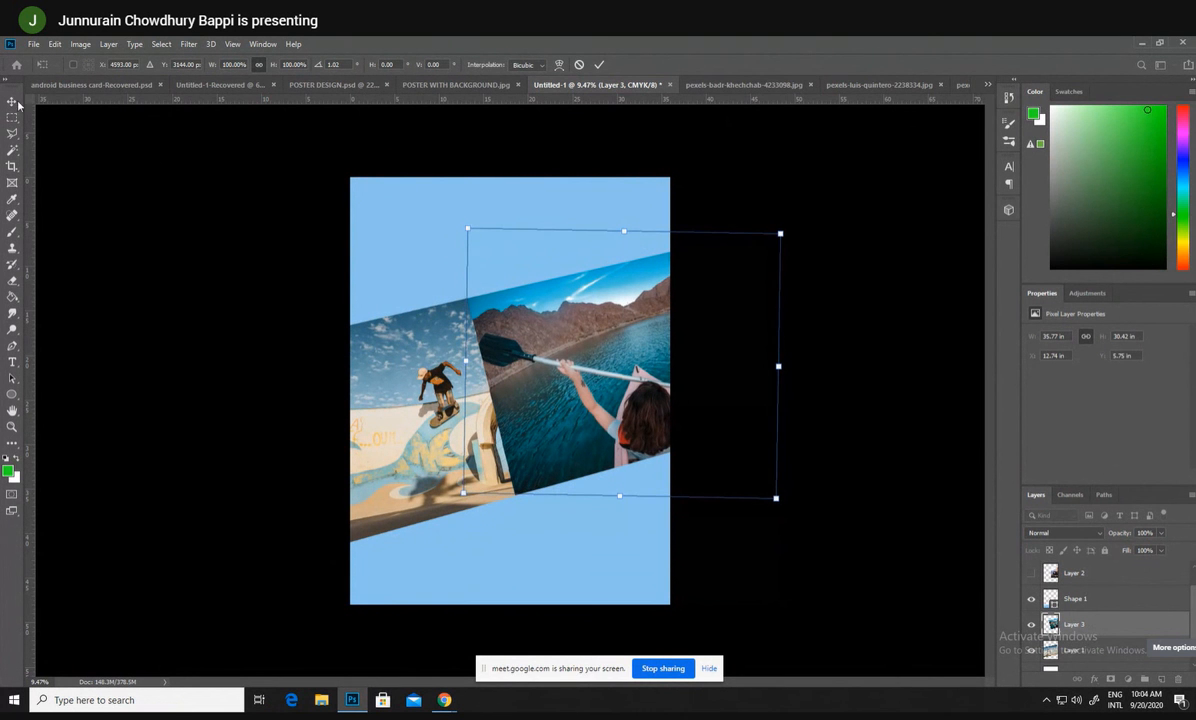
pyautogui.press('Return')
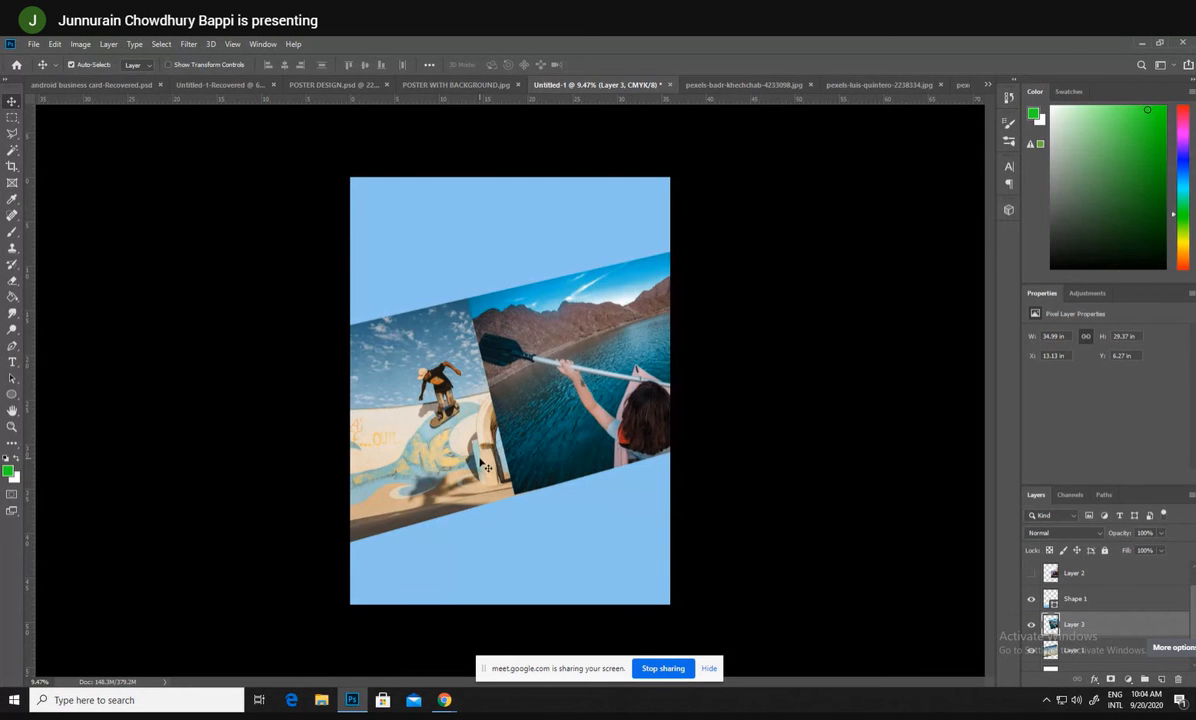
# - Scale the kayak photo down to about 78.5% and reposition it in the right part of the diagonal band
pyautogui.moveTo(484, 466); pyautogui.dragTo(460, 471)
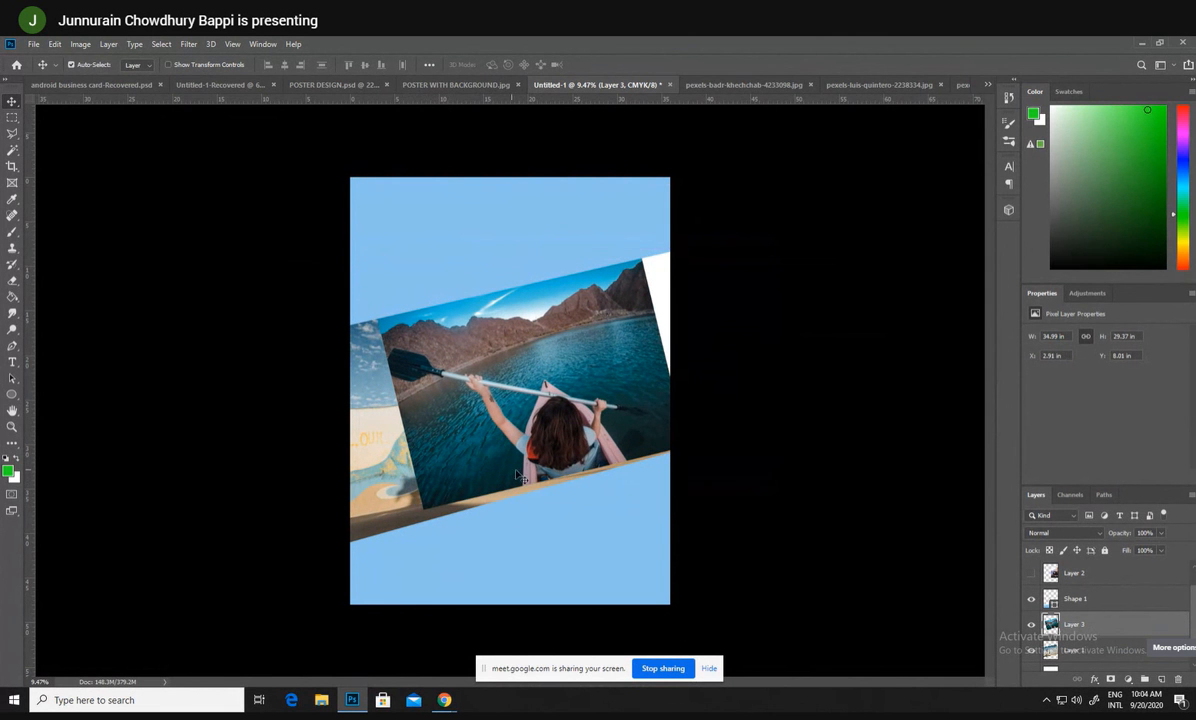
pyautogui.hotkey('ctrl', 't')
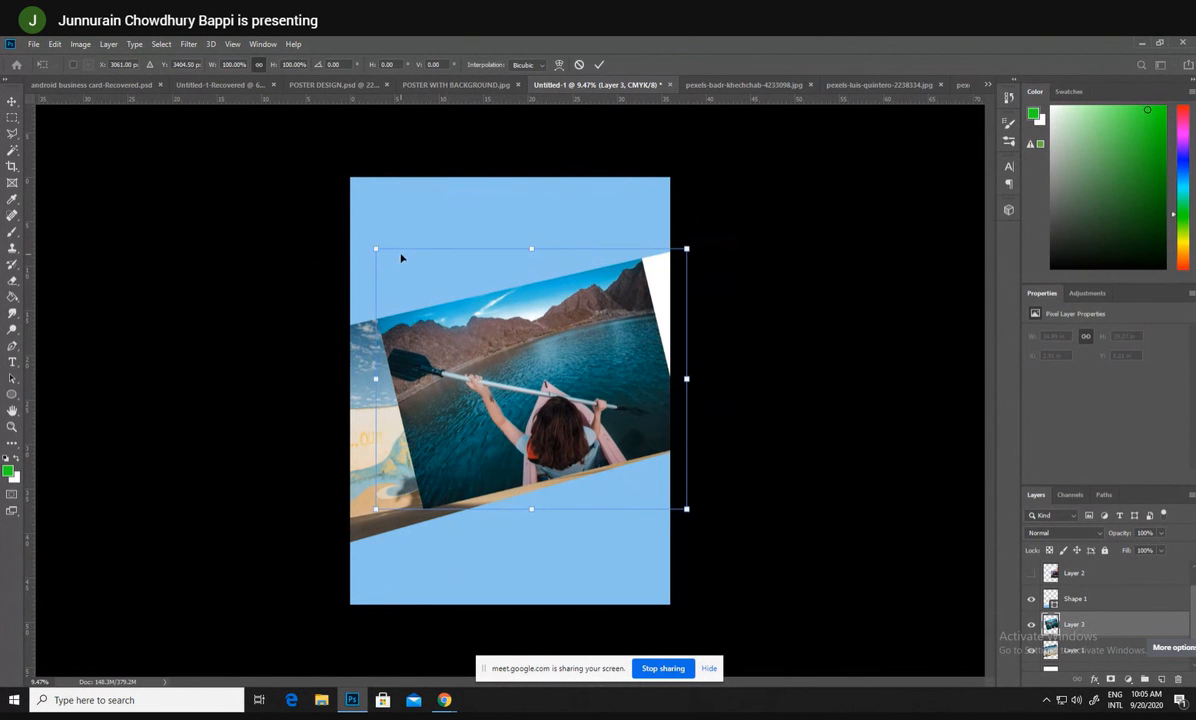
pyautogui.moveTo(377, 249); pyautogui.dragTo(399, 268)
pyautogui.moveTo(495, 373); pyautogui.dragTo(542, 341)
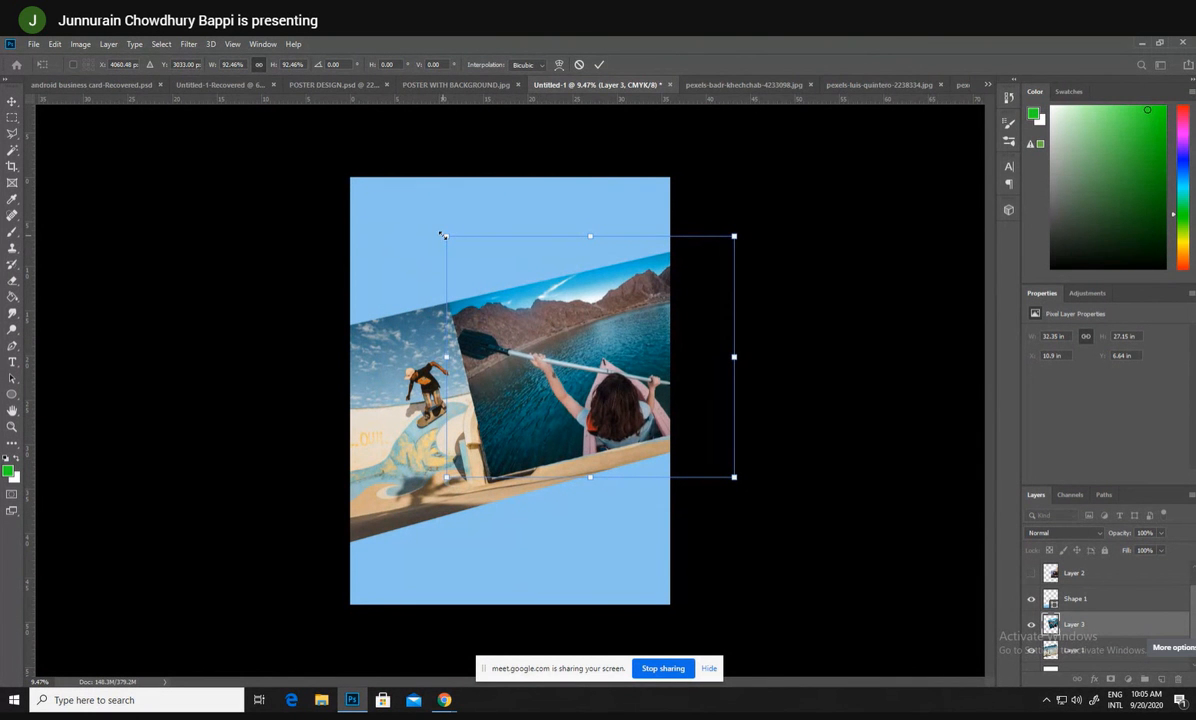
pyautogui.moveTo(442, 234); pyautogui.dragTo(461, 249)
pyautogui.moveTo(516, 365); pyautogui.dragTo(490, 364)
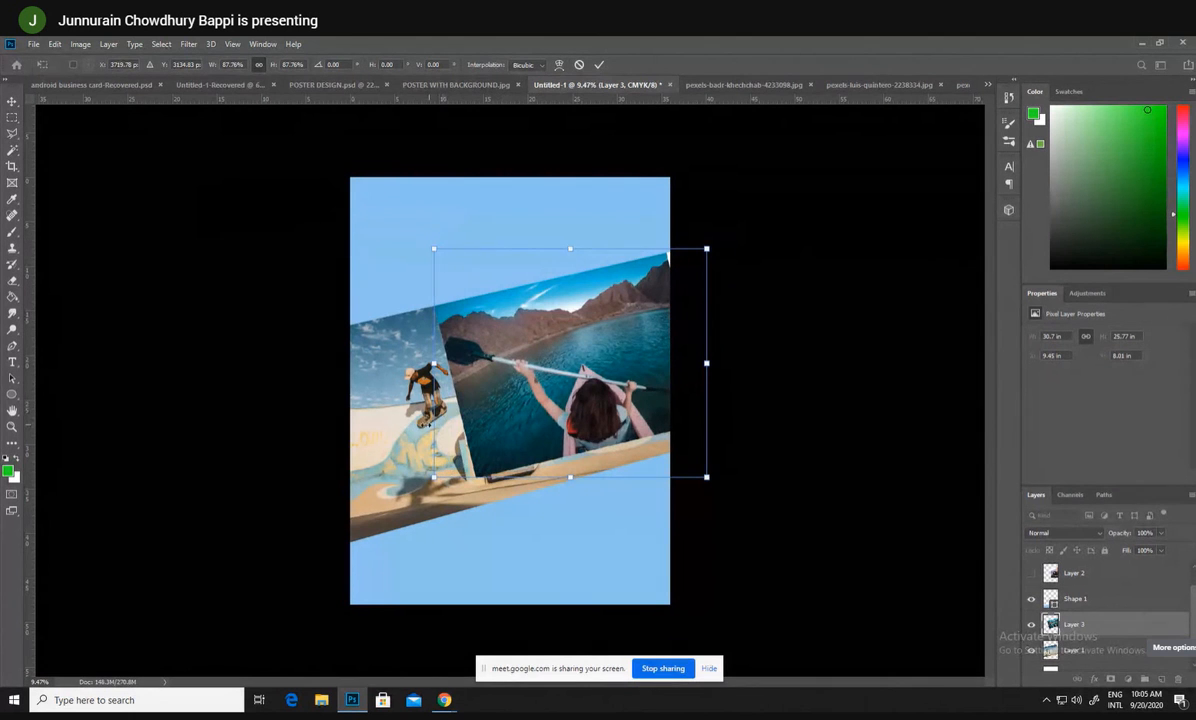
pyautogui.moveTo(434, 422); pyautogui.dragTo(458, 421)
pyautogui.click(336, 293)
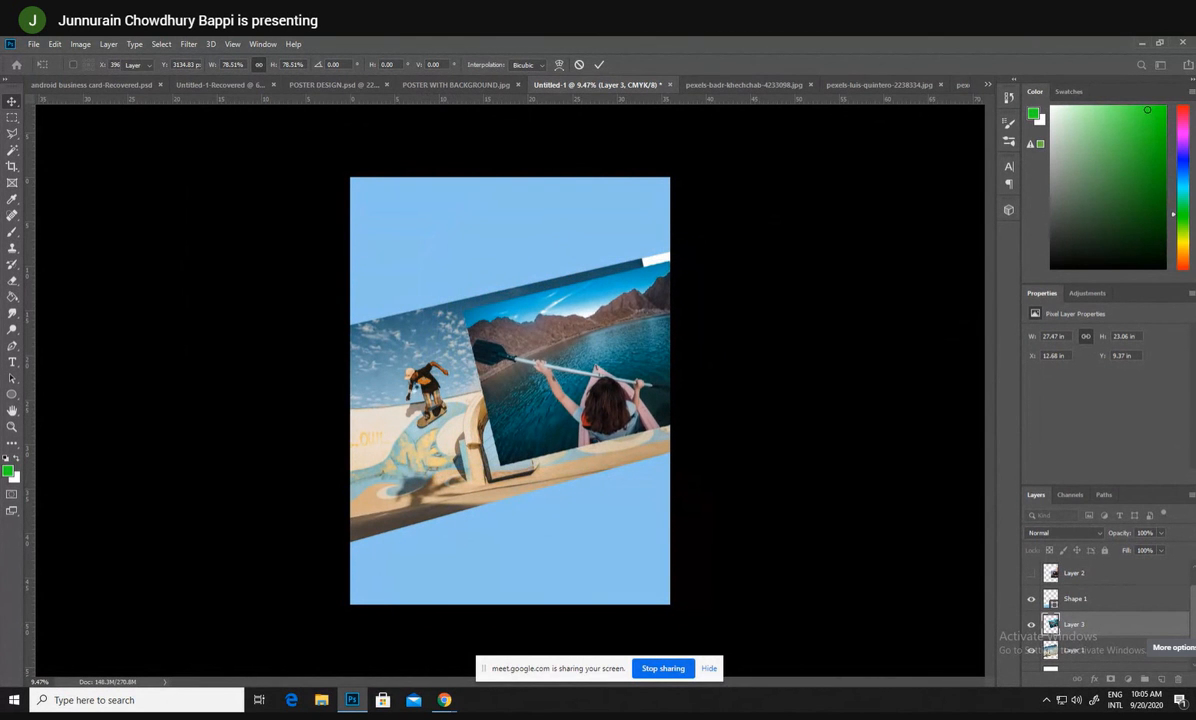
# - Scale the skateboarder photo to about 95% and shift it up and to the left within the band
pyautogui.click(420, 396)
pyautogui.hotkey('ctrl', 't')
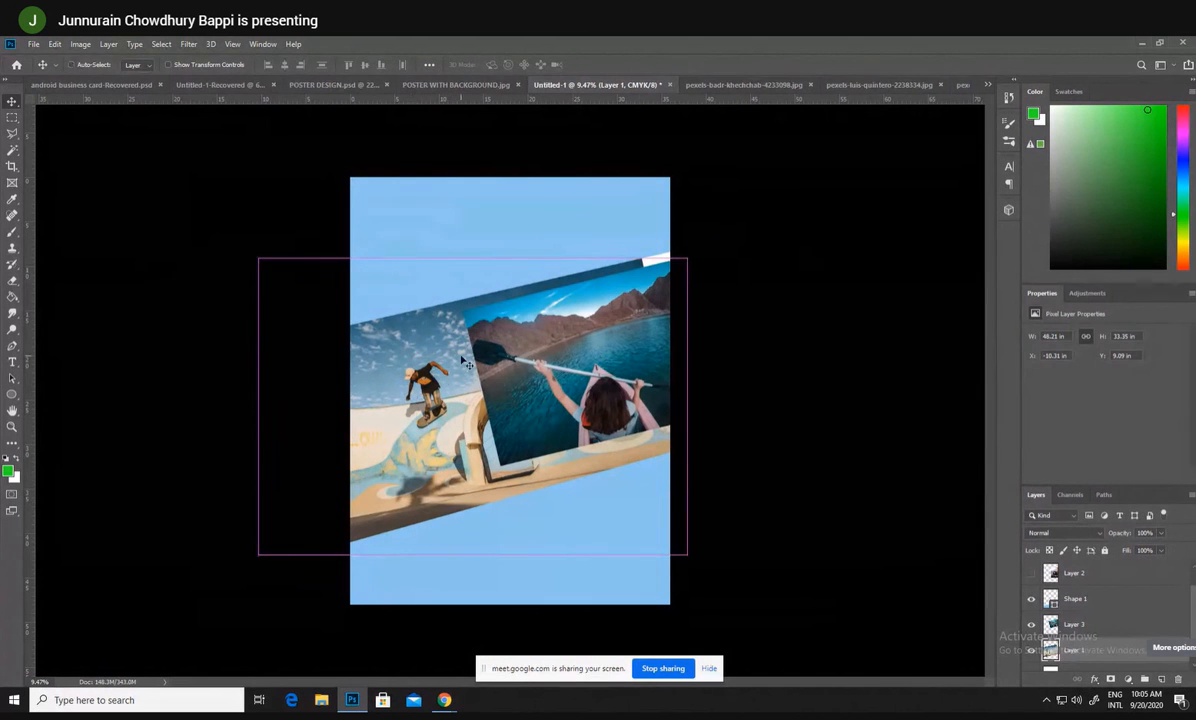
pyautogui.moveTo(687, 258); pyautogui.dragTo(667, 271)
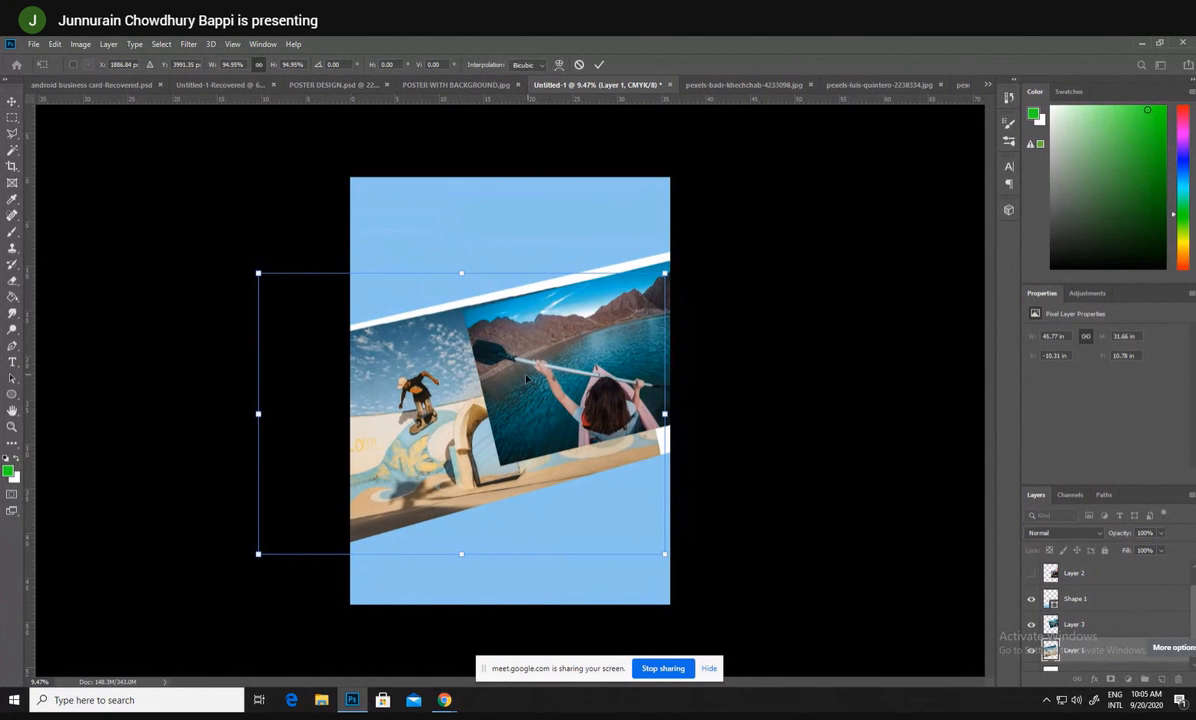
pyautogui.moveTo(438, 422); pyautogui.dragTo(468, 408)
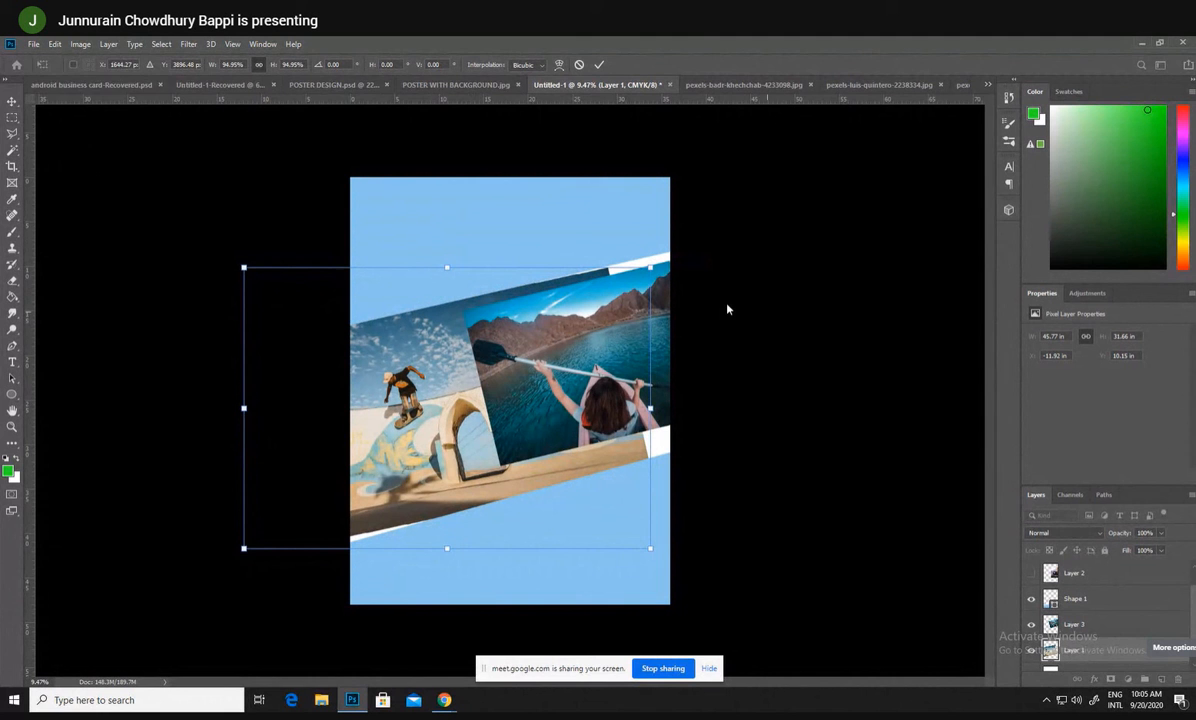
pyautogui.click(12, 101)
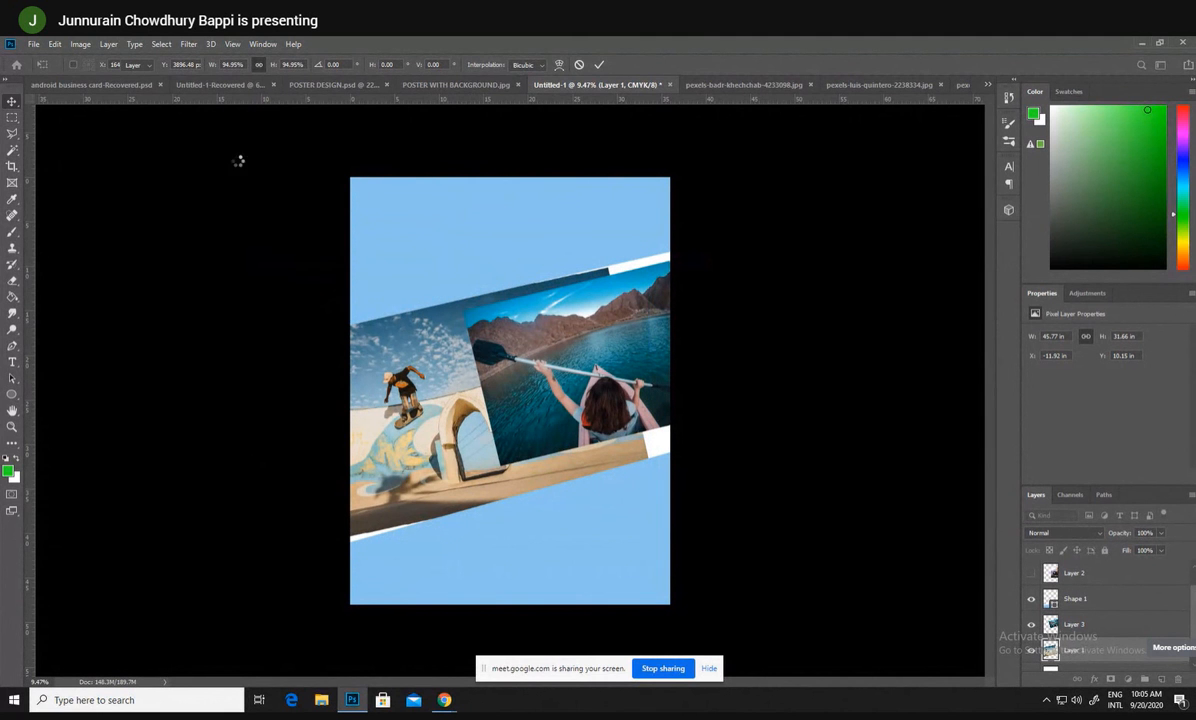
# - Try to cut away the skateboarder photo's strip above the kayak photo's upper edge, using a Polygonal Lasso selection
pyautogui.click(12, 133)
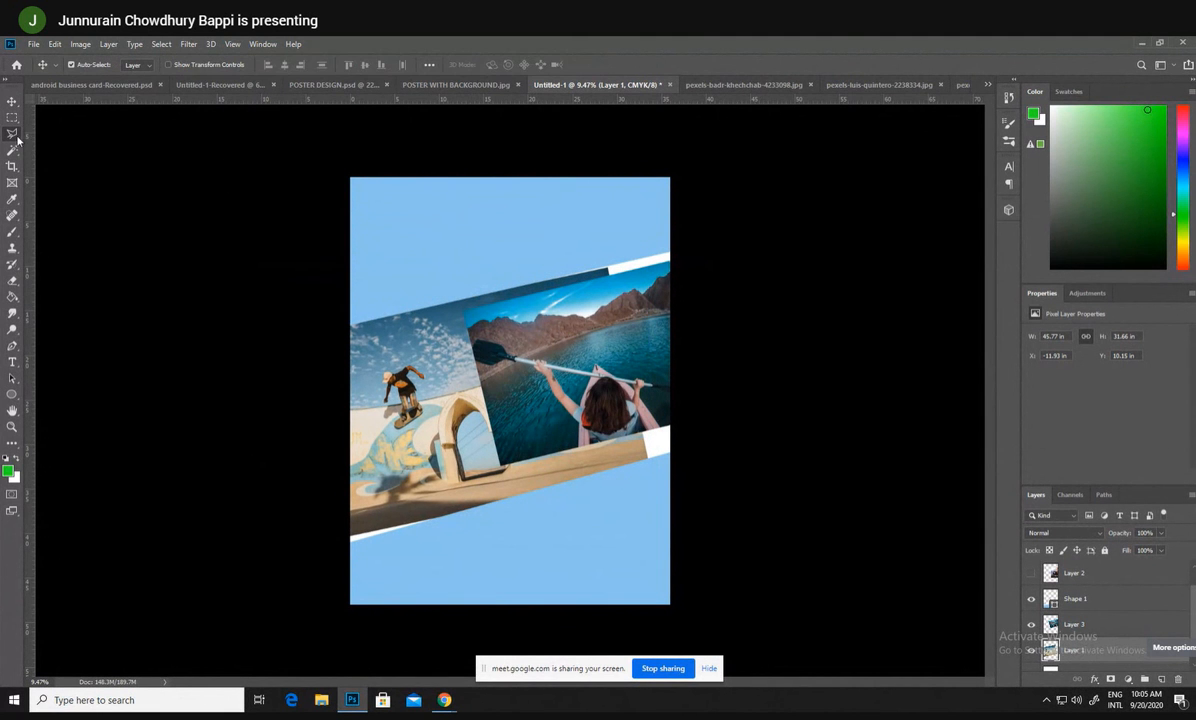
pyautogui.click(676, 268)
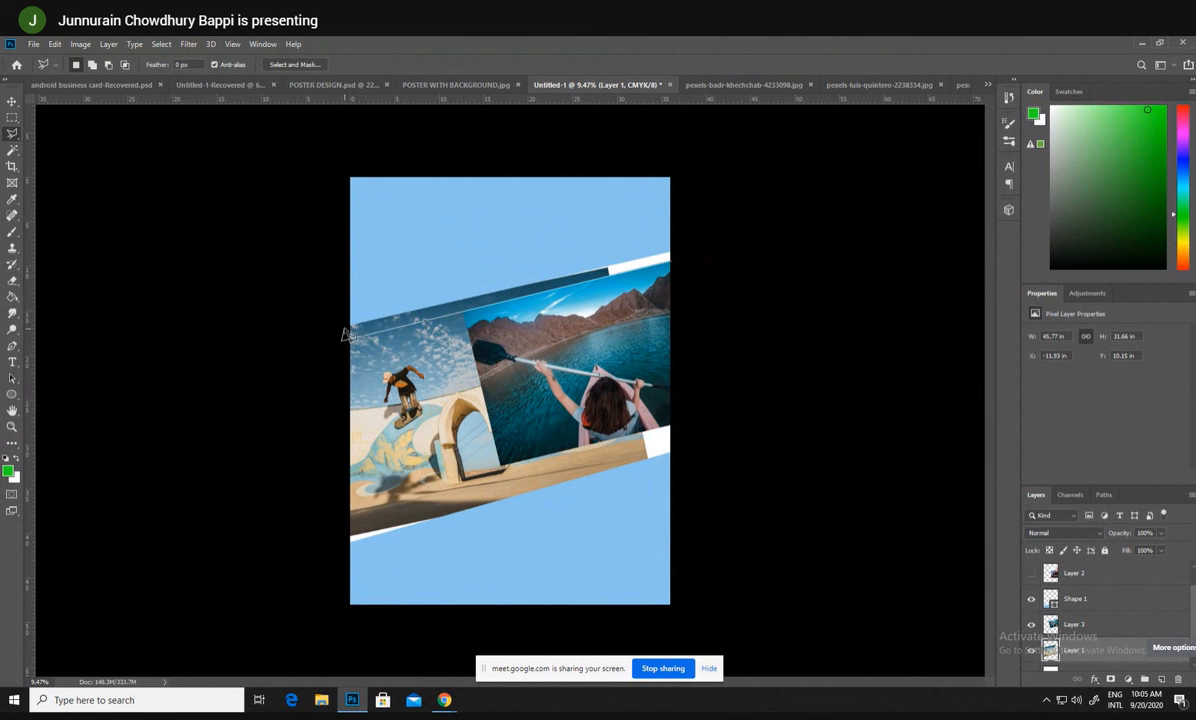
pyautogui.click(343, 335)
pyautogui.click(682, 249)
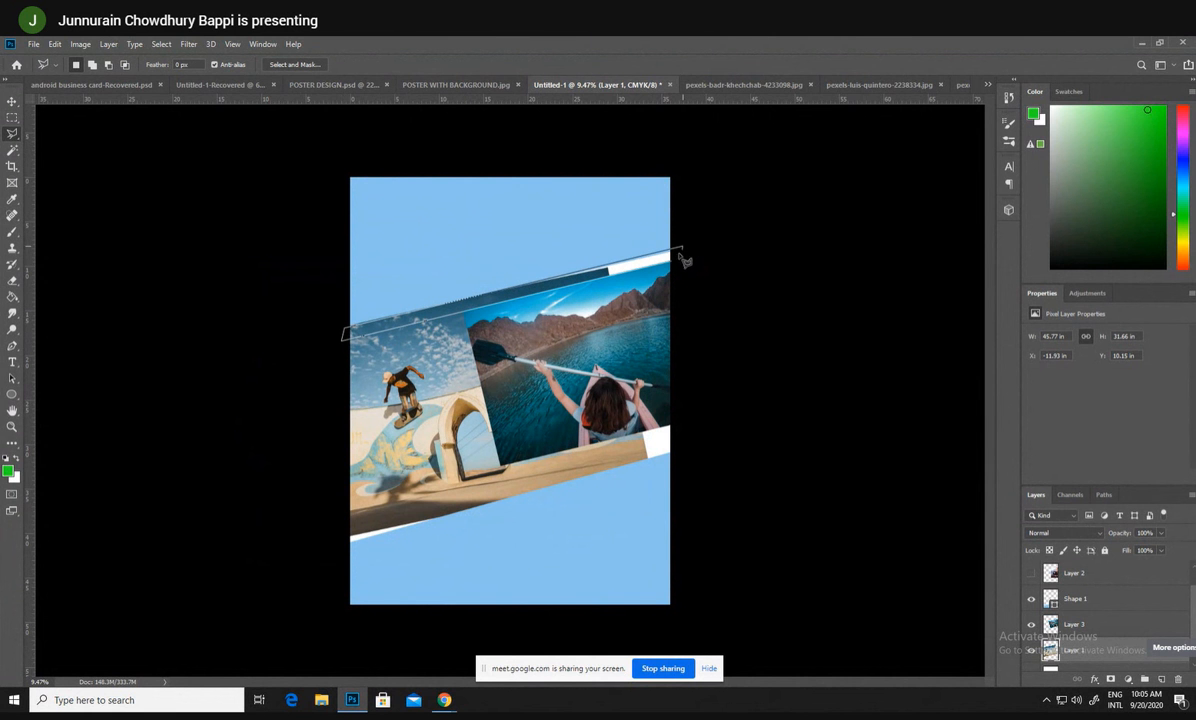
pyautogui.click(676, 268)
pyautogui.press('v')
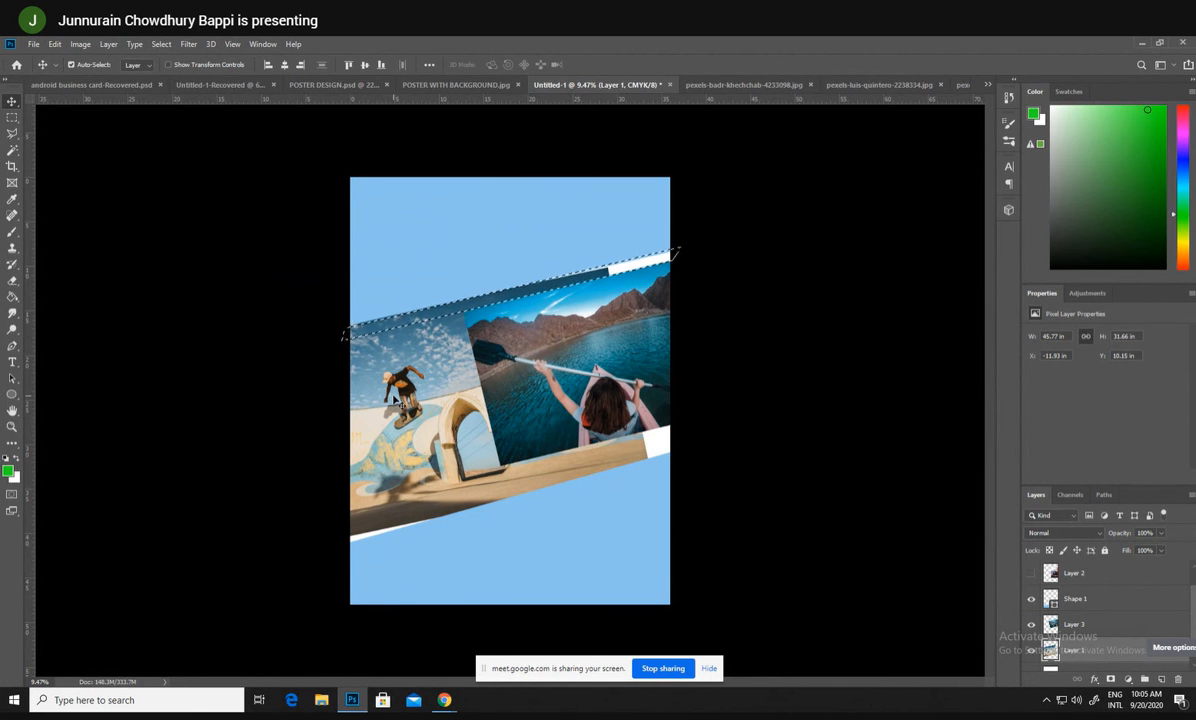
pyautogui.press('Delete')
pyautogui.hotkey('ctrl', 'd')
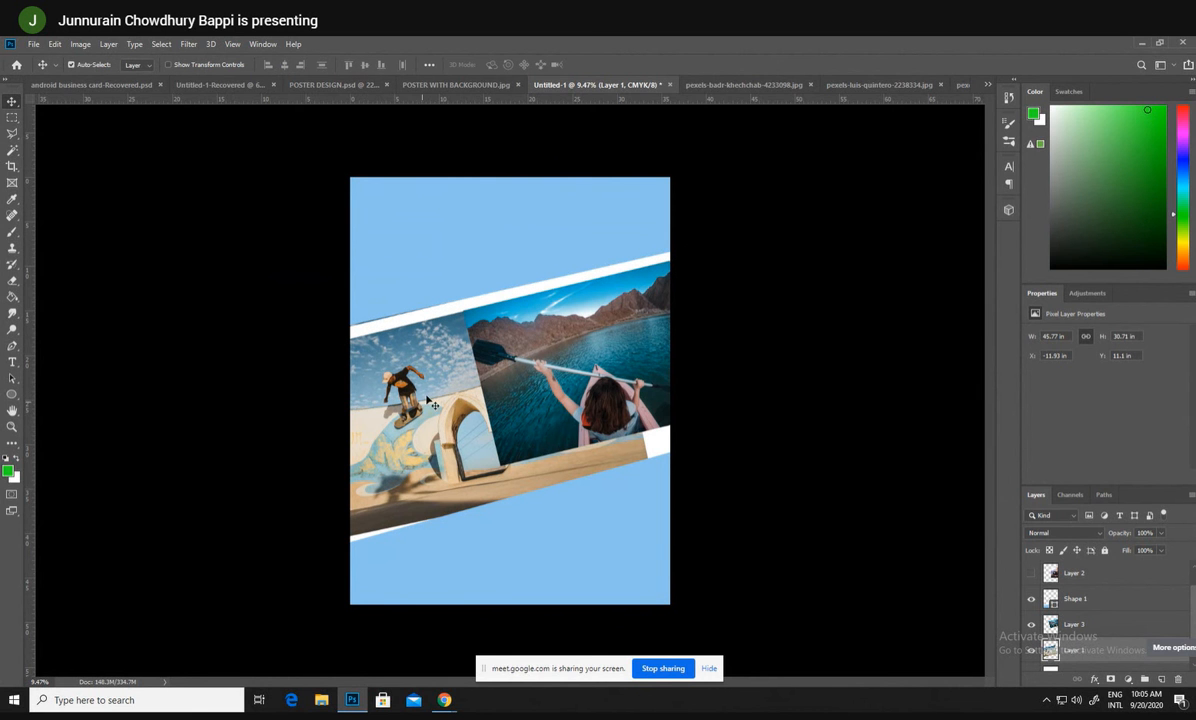
pyautogui.click(340, 318)
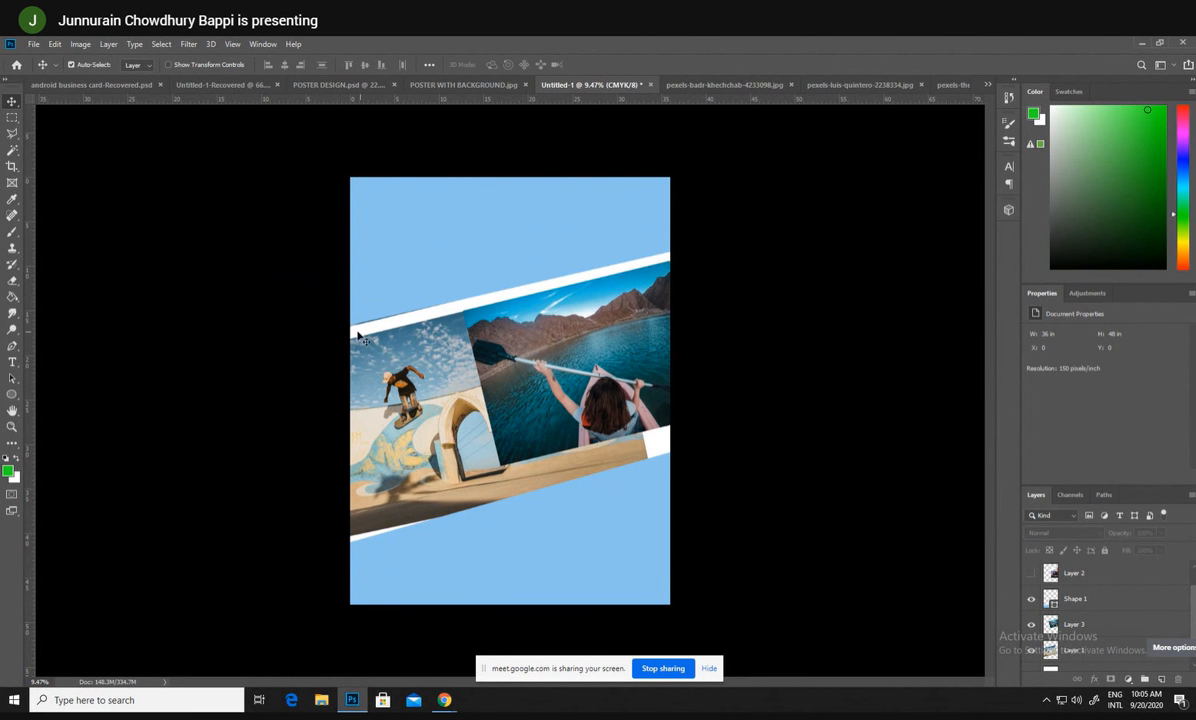
# - Undo the deletion of the skateboarder photo's upper strip along with its lasso selection
pyautogui.hotkey('ctrl', 'z')
pyautogui.hotkey('ctrl', 'z')
pyautogui.hotkey('ctrl', 'z')
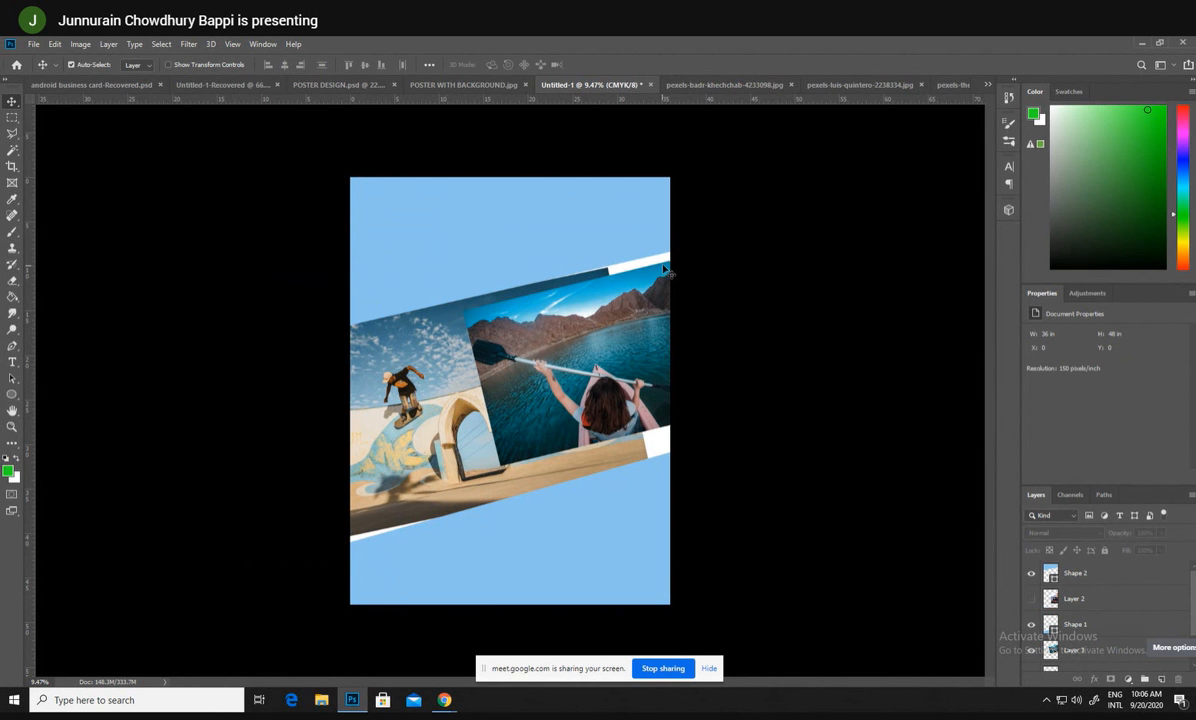
# - Outline the strip along the band's upper edge with the Polygonal Lasso, delete it from the skateboarder photo and deselect
pyautogui.click(13, 134)
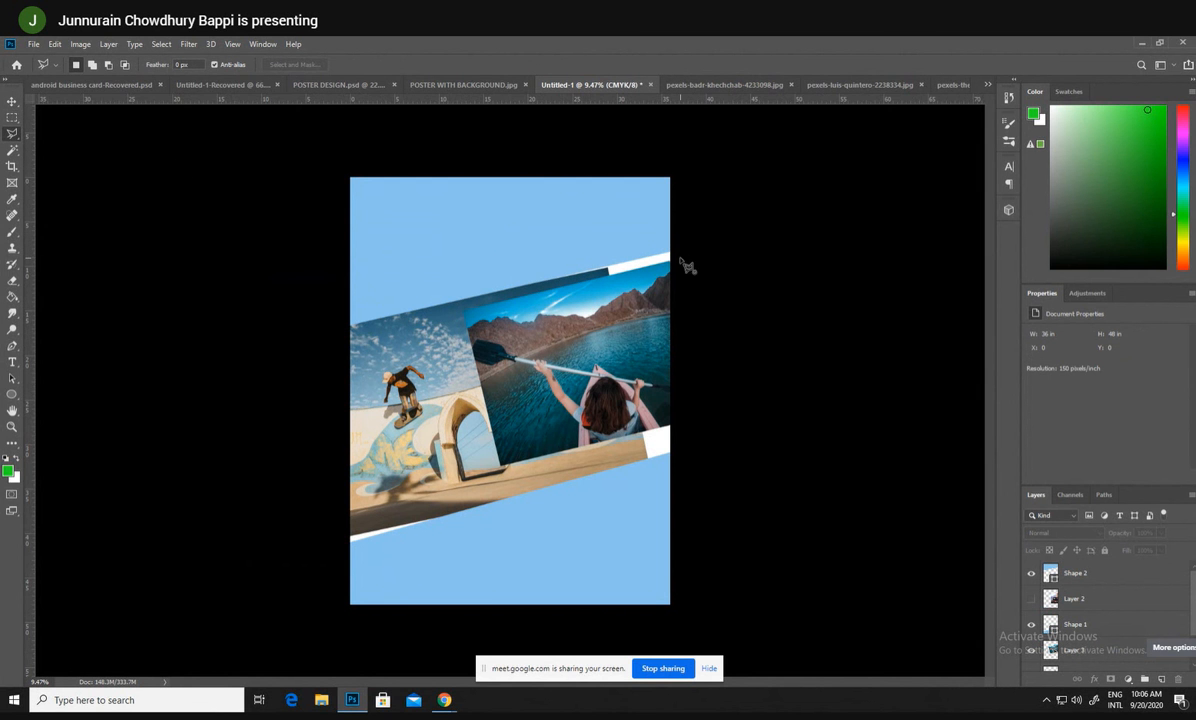
pyautogui.click(592, 285)
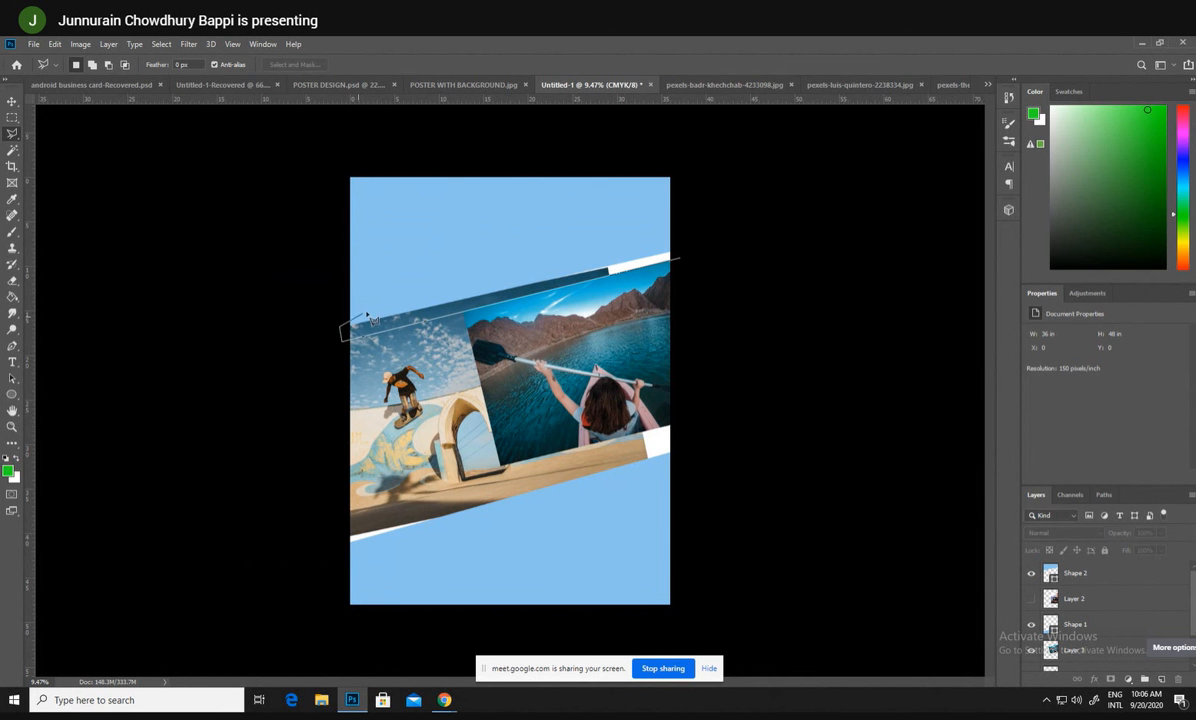
pyautogui.click(683, 259)
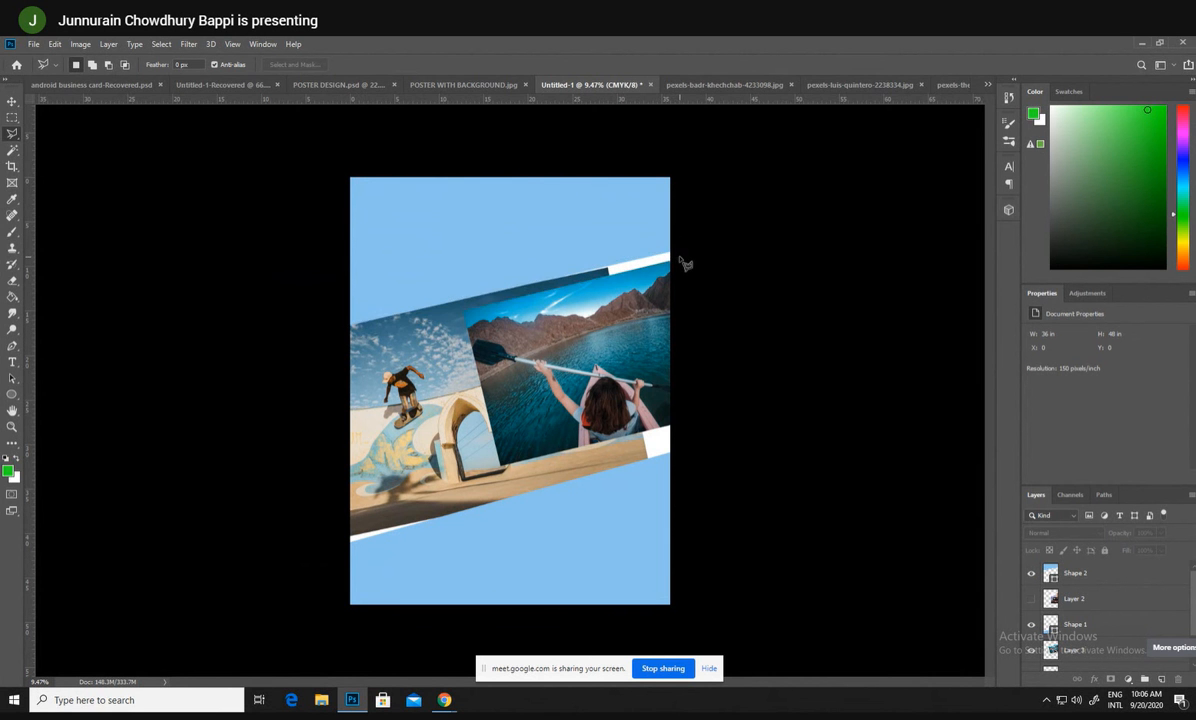
pyautogui.click(11, 101)
pyautogui.click(364, 420)
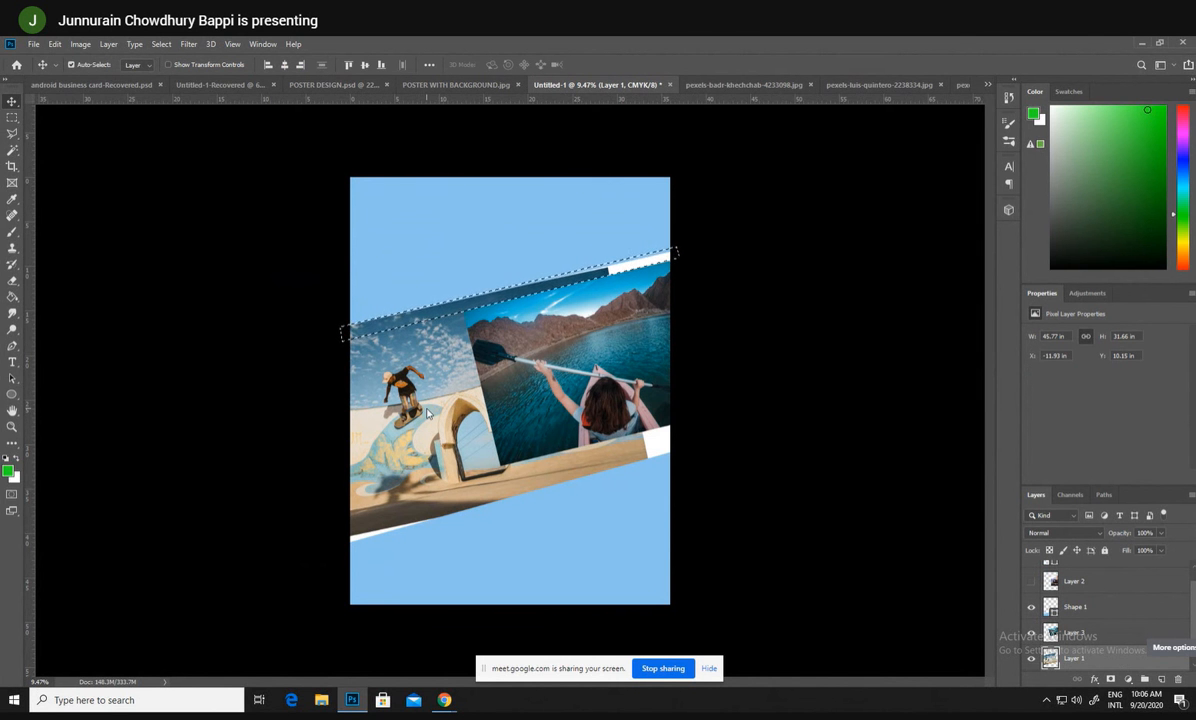
pyautogui.press('Delete')
pyautogui.hotkey('ctrl', 'd')
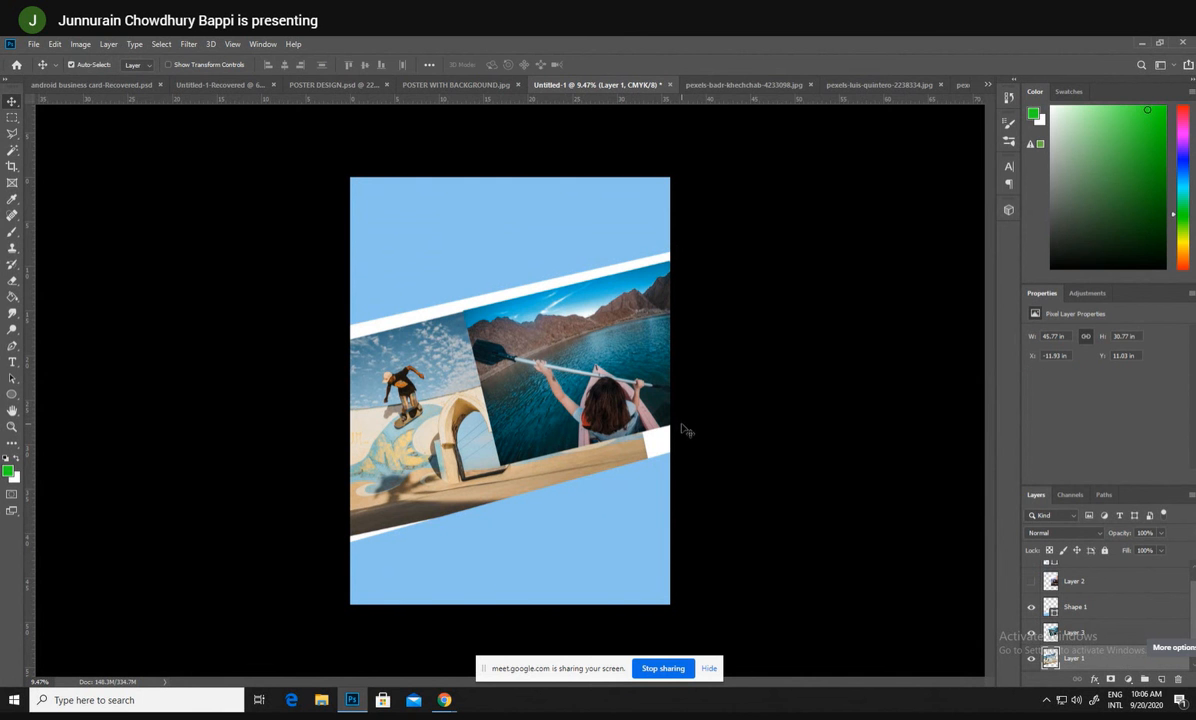
# - Outline the skateboarder photo's strip below the kayak photo's lower edge with the Polygonal Lasso, delete it and deselect
pyautogui.press('l')
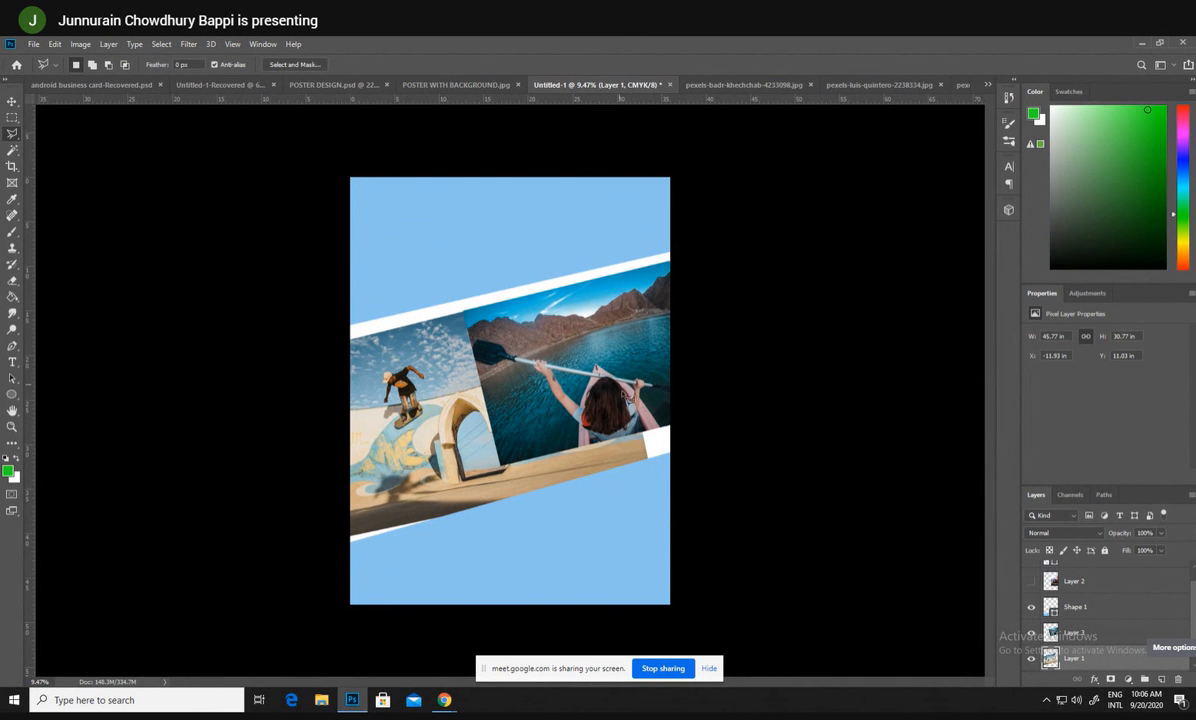
pyautogui.click(674, 425)
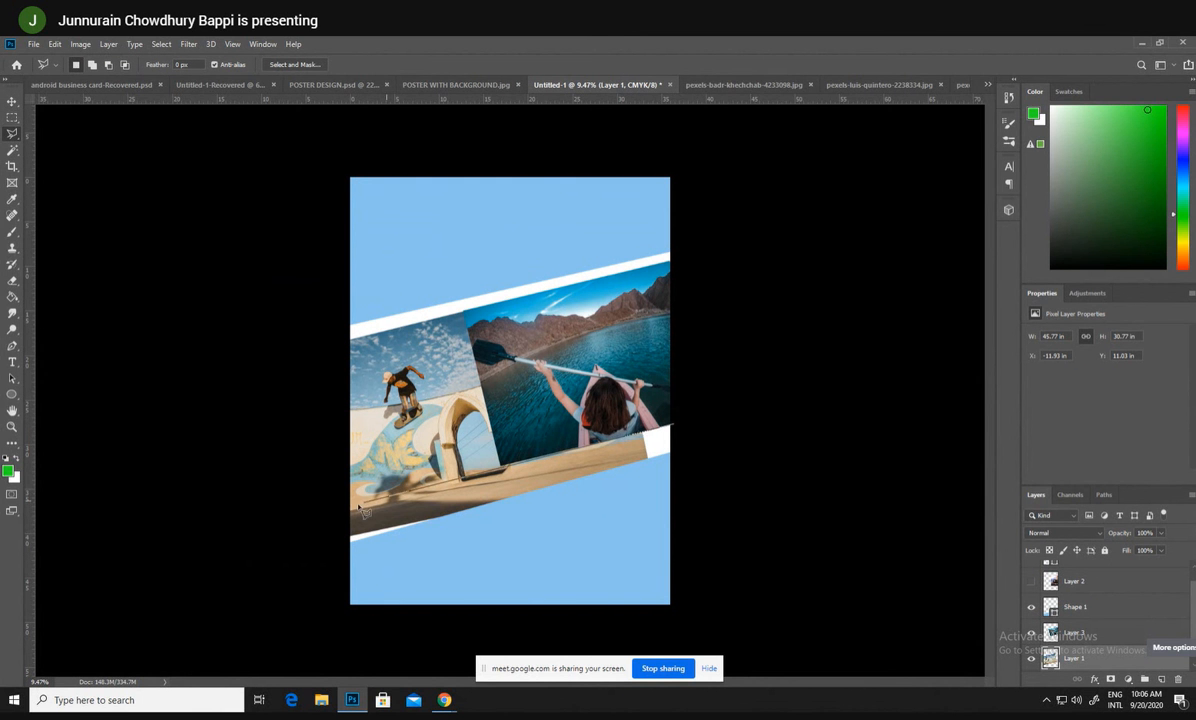
pyautogui.click(306, 514)
pyautogui.click(330, 543)
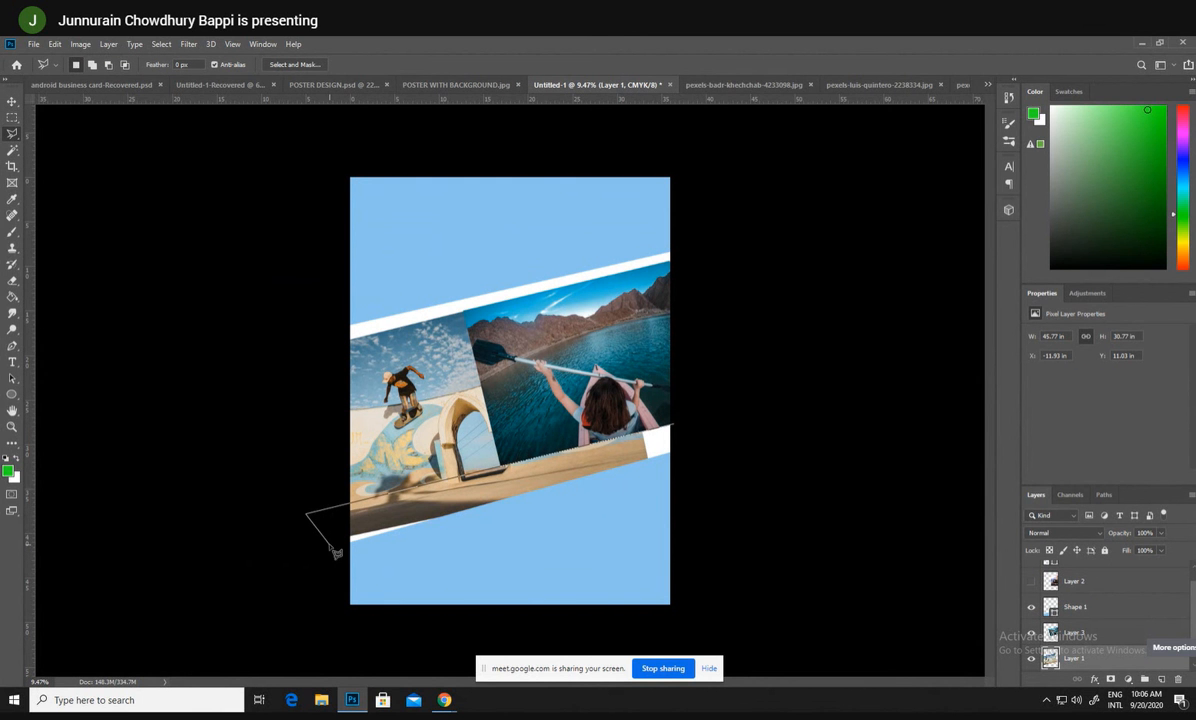
pyautogui.click(675, 460)
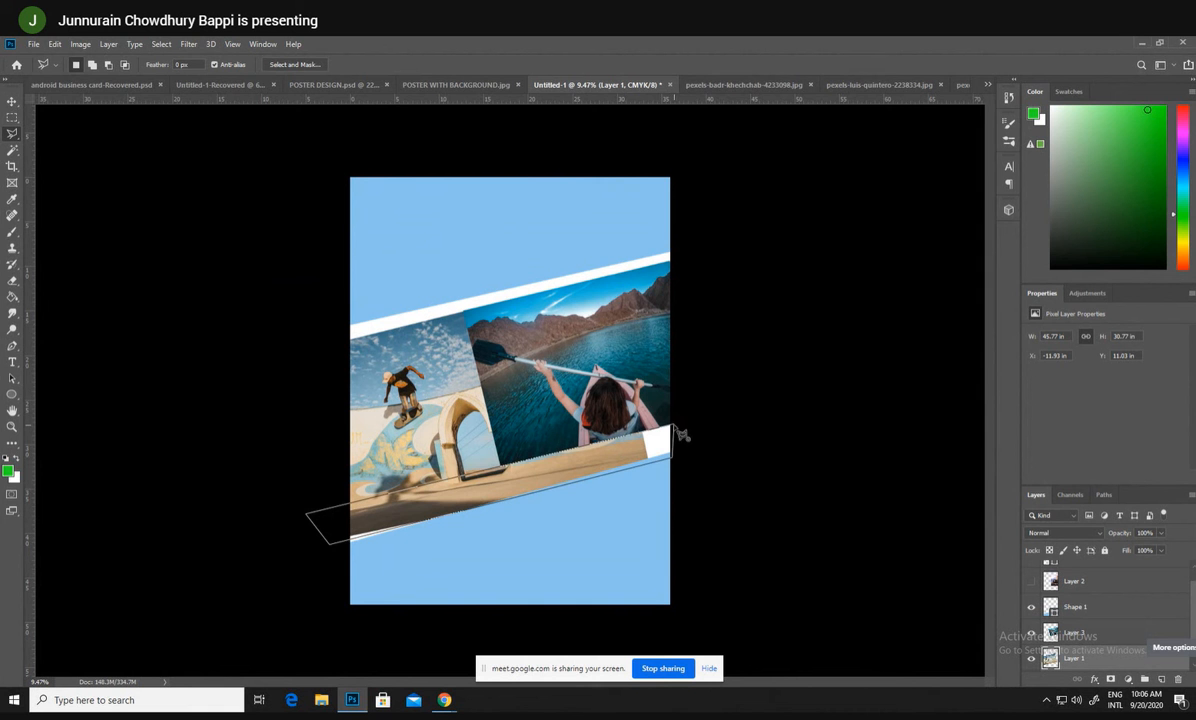
pyautogui.click(677, 432)
pyautogui.click(12, 101)
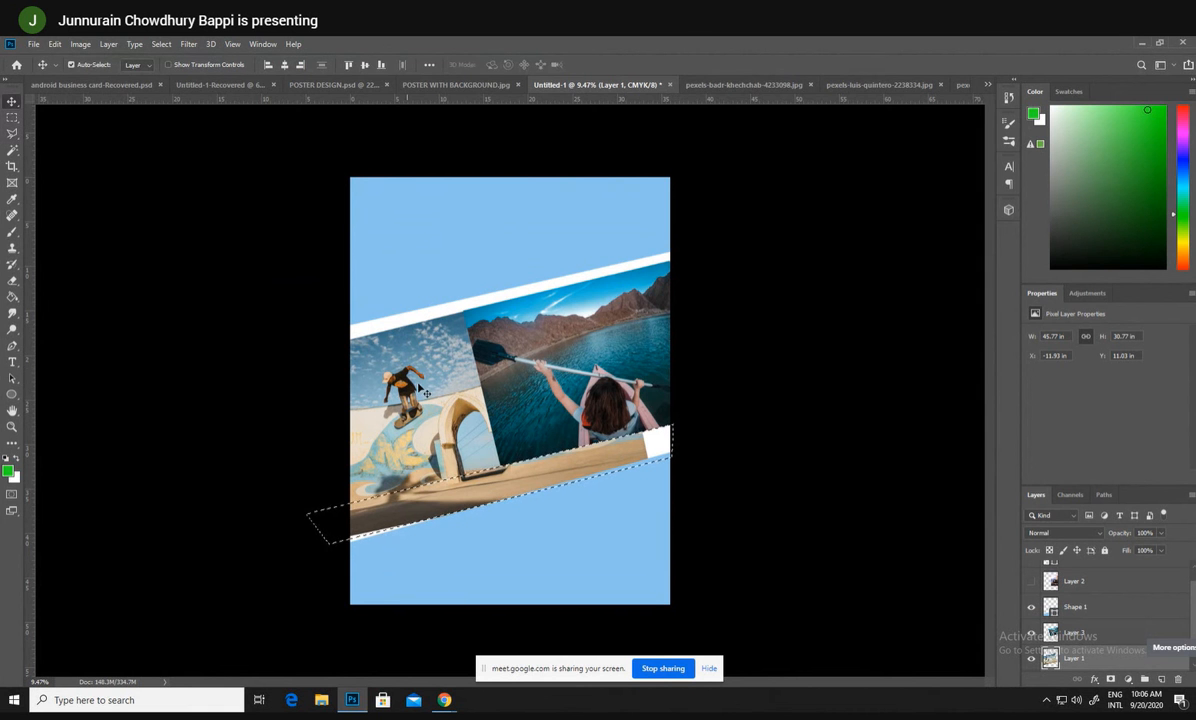
pyautogui.press('Delete')
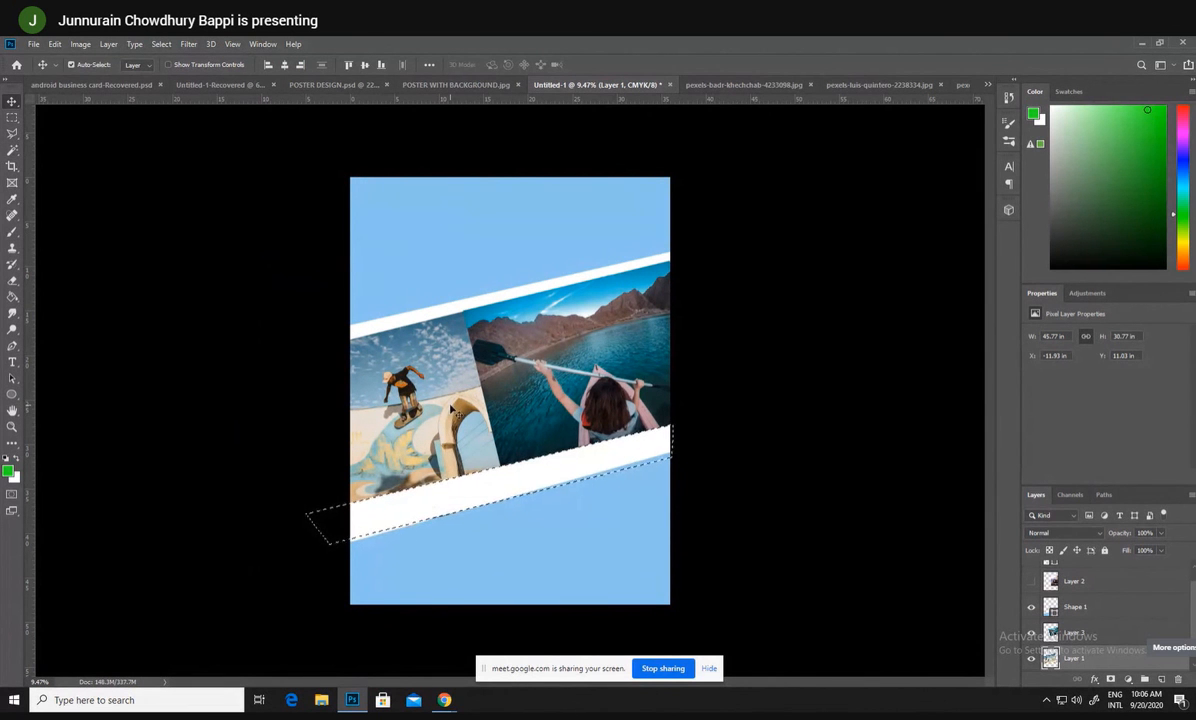
pyautogui.hotkey('ctrl', 'd')
# - Stretch the upper blue shape to about 102.8% width and 112.1% height so it meets the photos' upper edges
pyautogui.hotkey('ctrl', 'v')
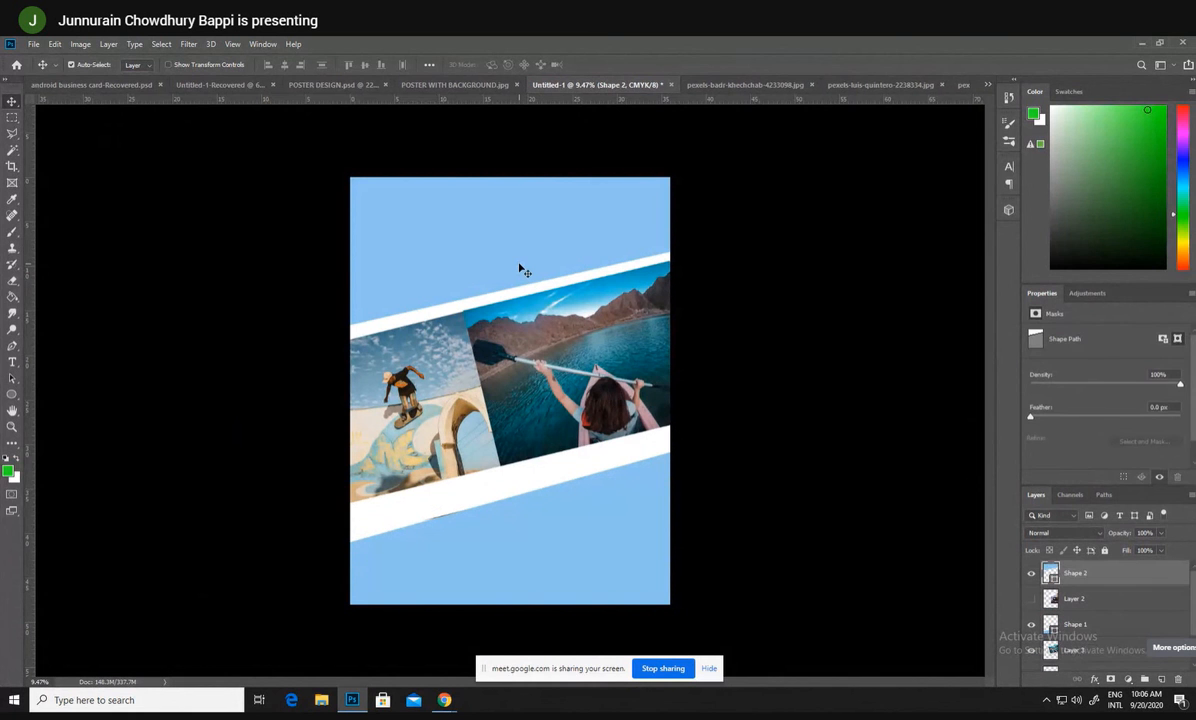
pyautogui.hotkey('ctrl', 't')
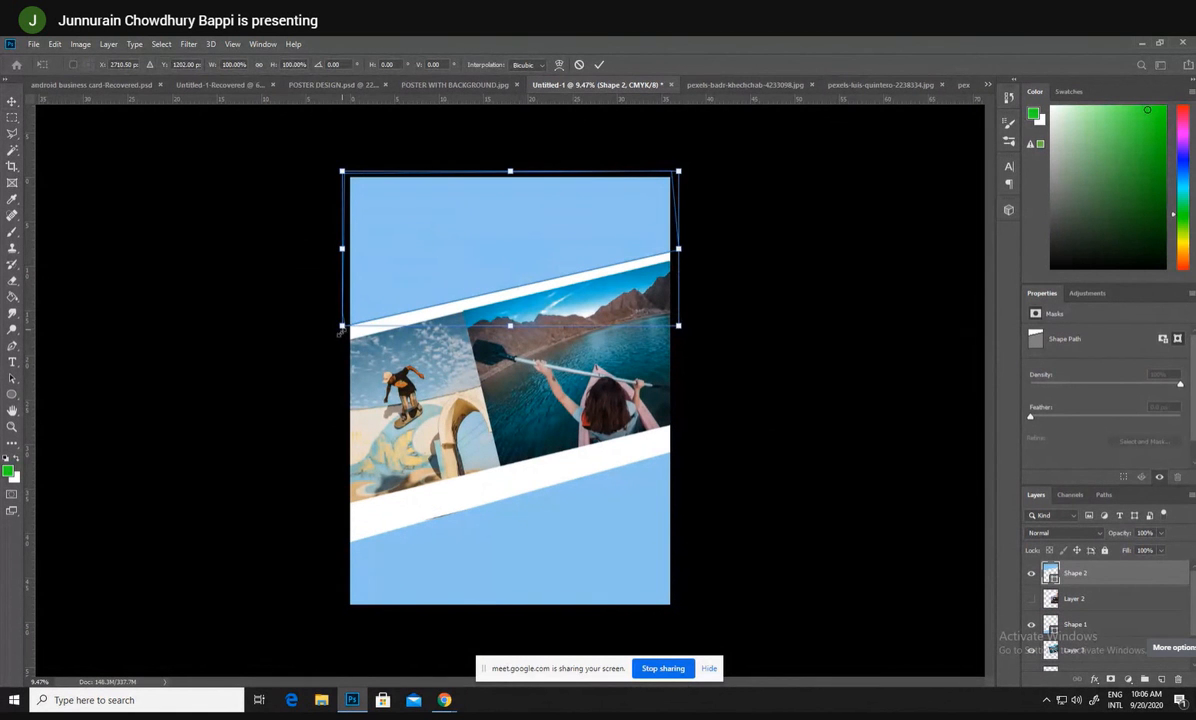
pyautogui.moveTo(340, 328); pyautogui.dragTo(333, 343)
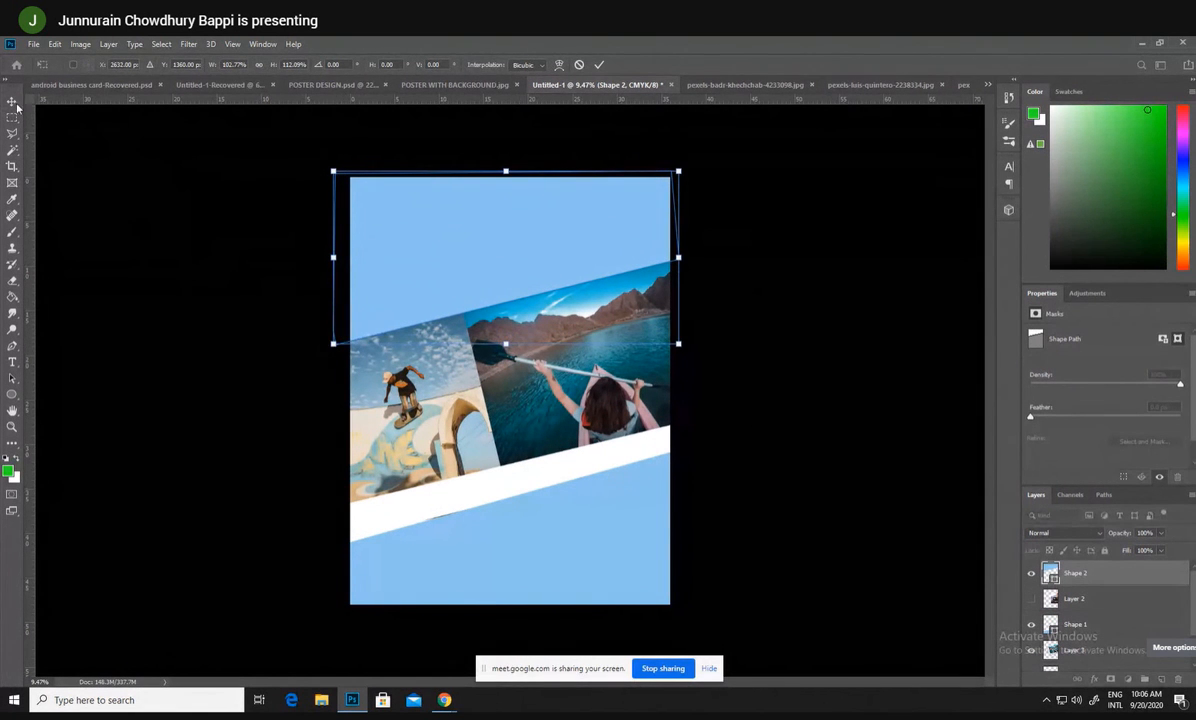
pyautogui.press('Return')
# - Enlarge the lower blue shape upward and to the right so it covers the white strip beneath the photos
pyautogui.click(605, 544)
pyautogui.hotkey('ctrl', 't')
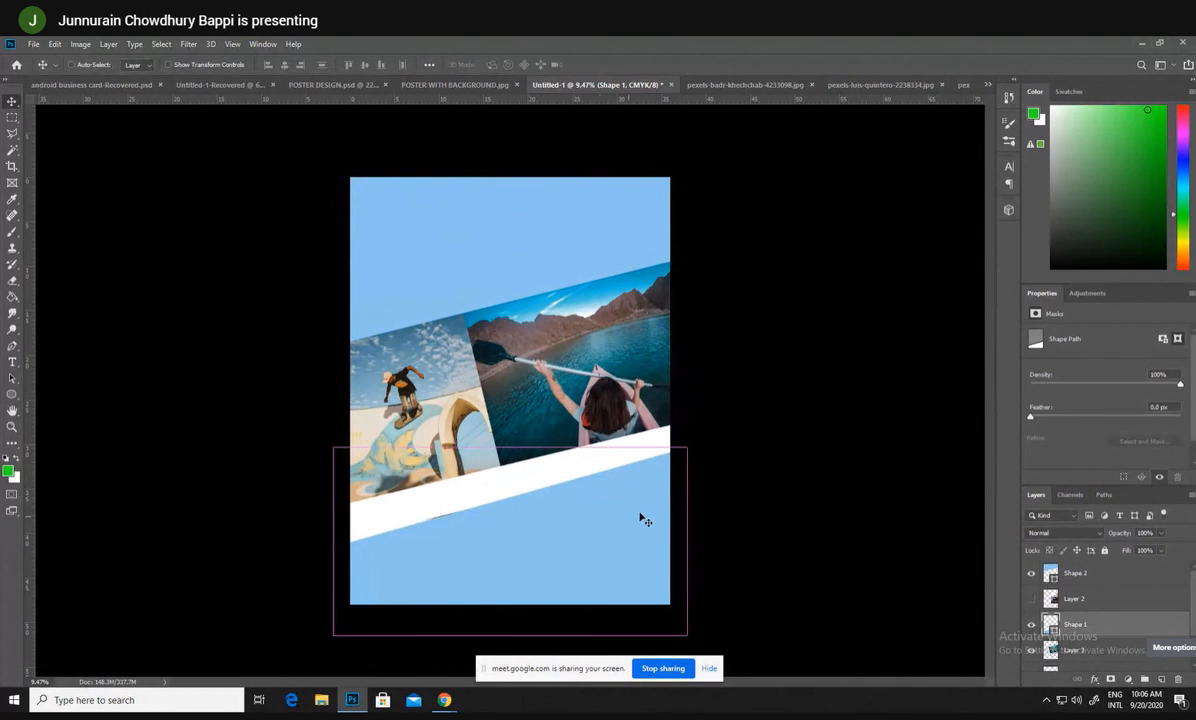
pyautogui.moveTo(694, 445); pyautogui.dragTo(840, 364)
pyautogui.press('Return')
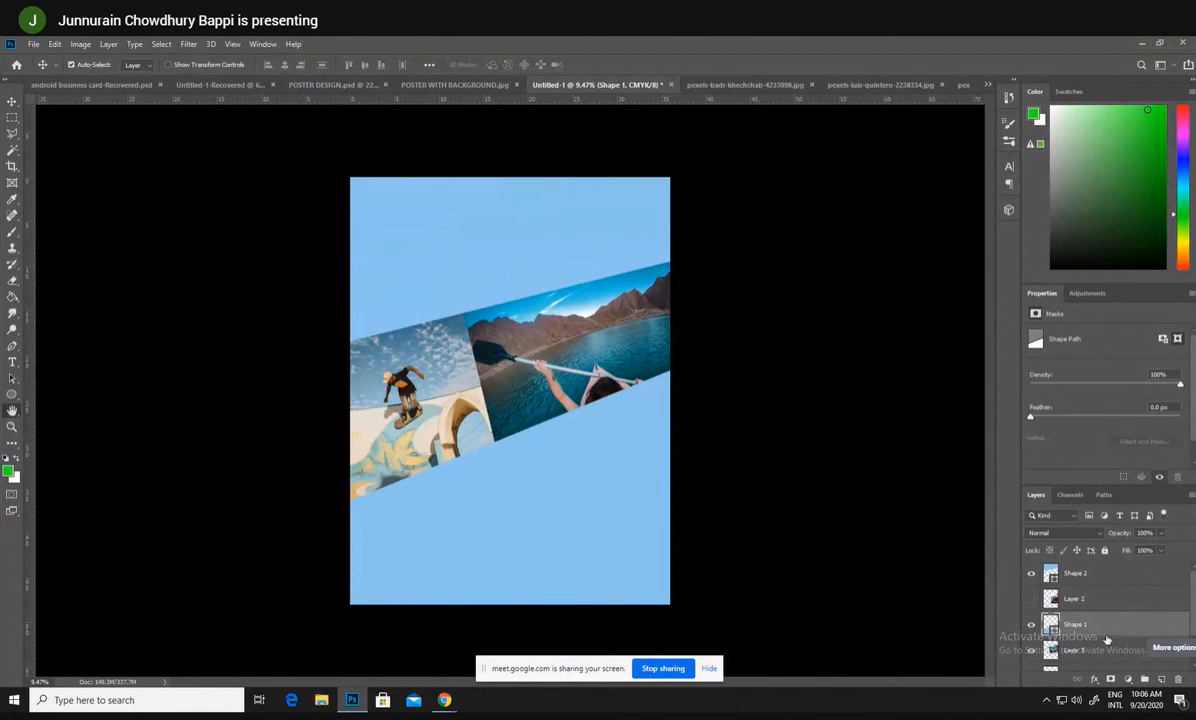
# - Place the lower blue shape's layer beneath the kayak photo's layer and move the shape down and right, clear of the photos
pyautogui.doubleClick(1094, 575)
pyautogui.click(1160, 201)
pyautogui.moveTo(1073, 620); pyautogui.dragTo(1072, 652)
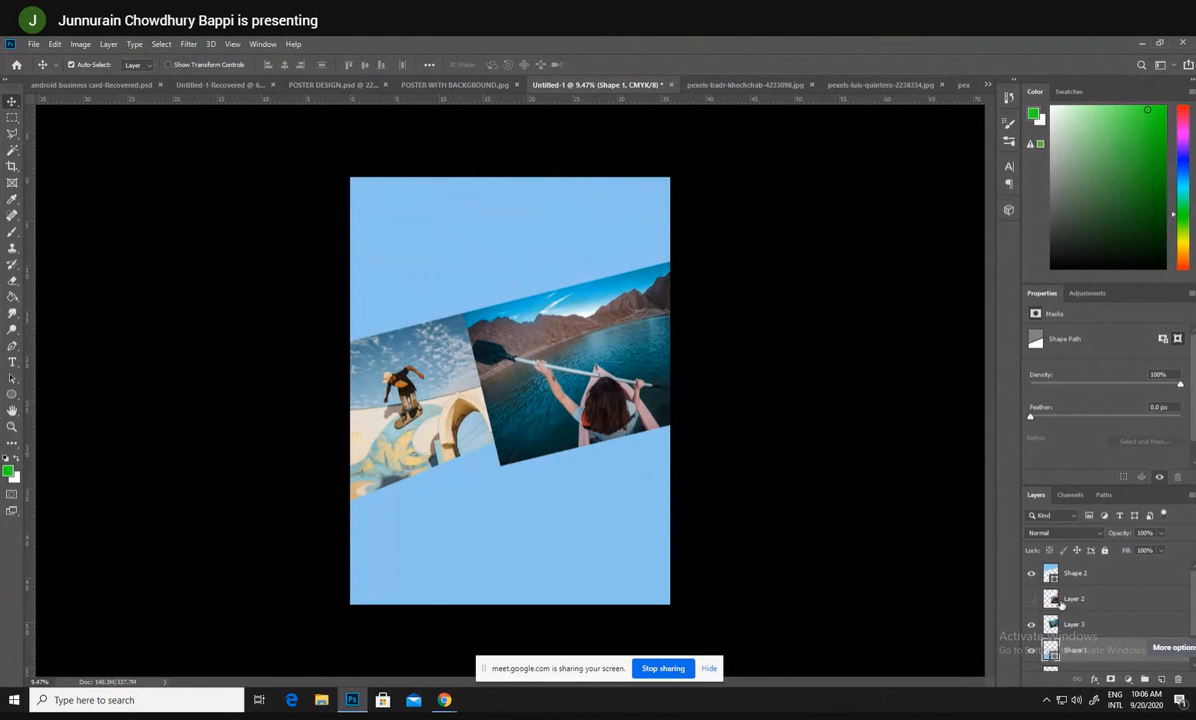
pyautogui.moveTo(480, 469); pyautogui.dragTo(601, 486)
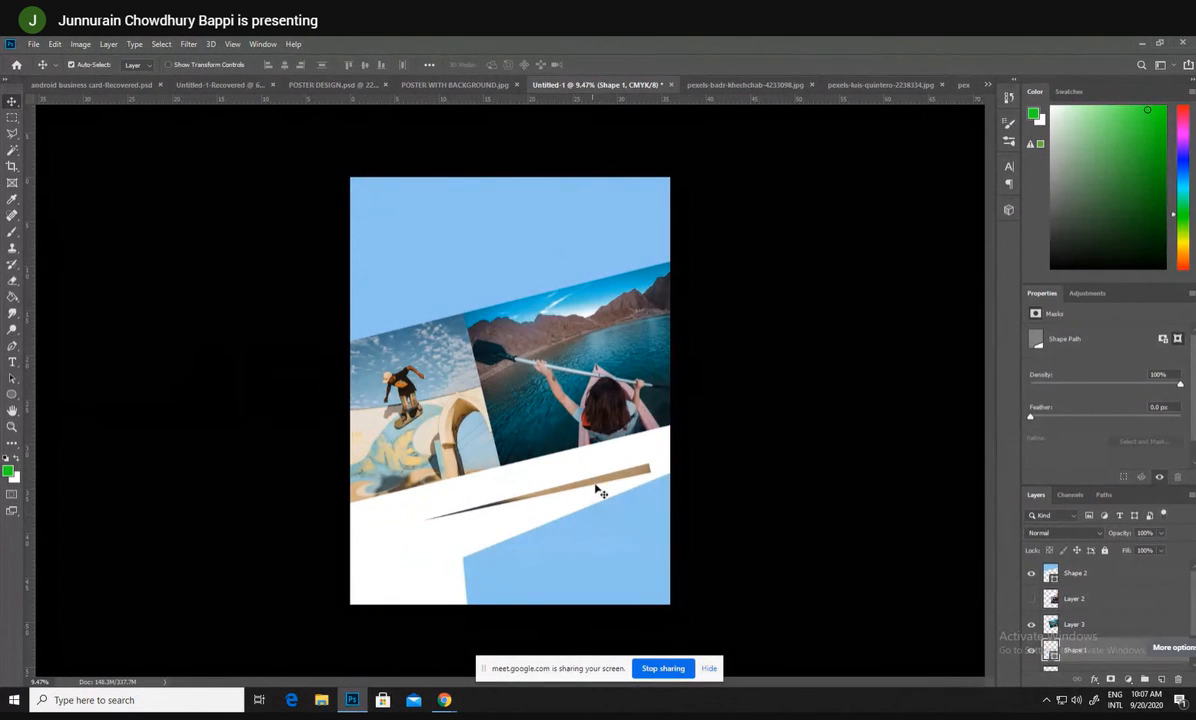
# - Outline the leftover brown sliver of the skateboarder photo below the band with the Polygonal Lasso, delete it and deselect
pyautogui.click(592, 481)
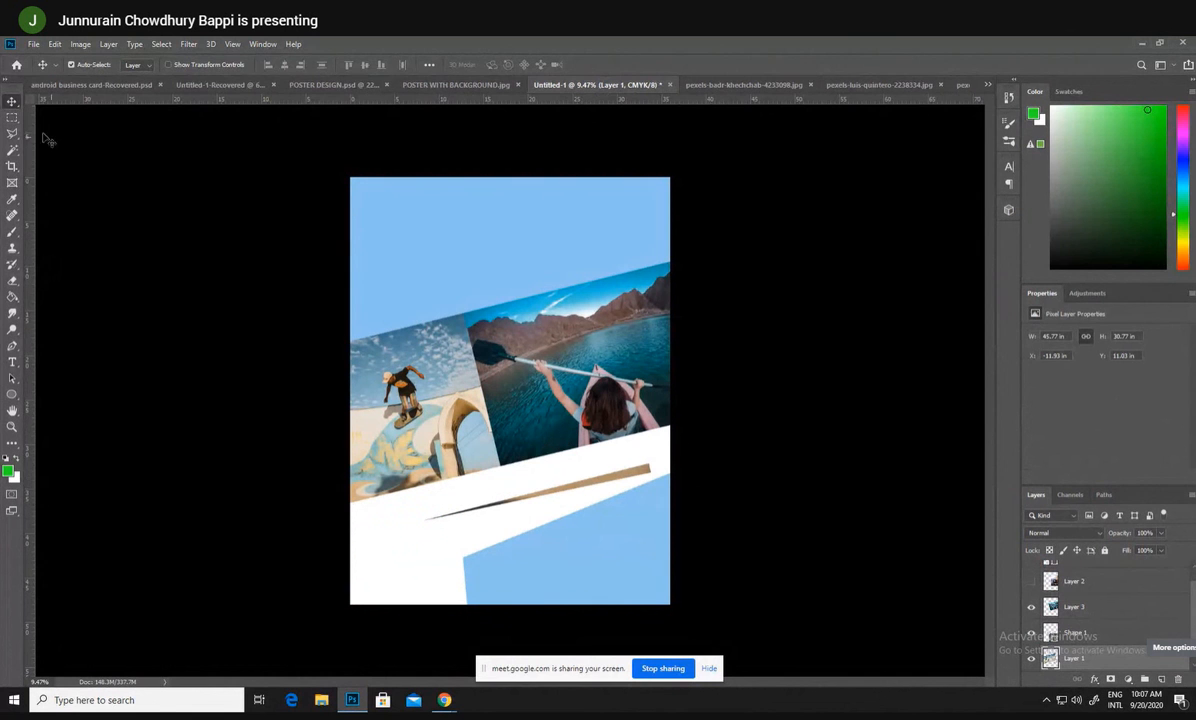
pyautogui.click(13, 118)
pyautogui.click(12, 134)
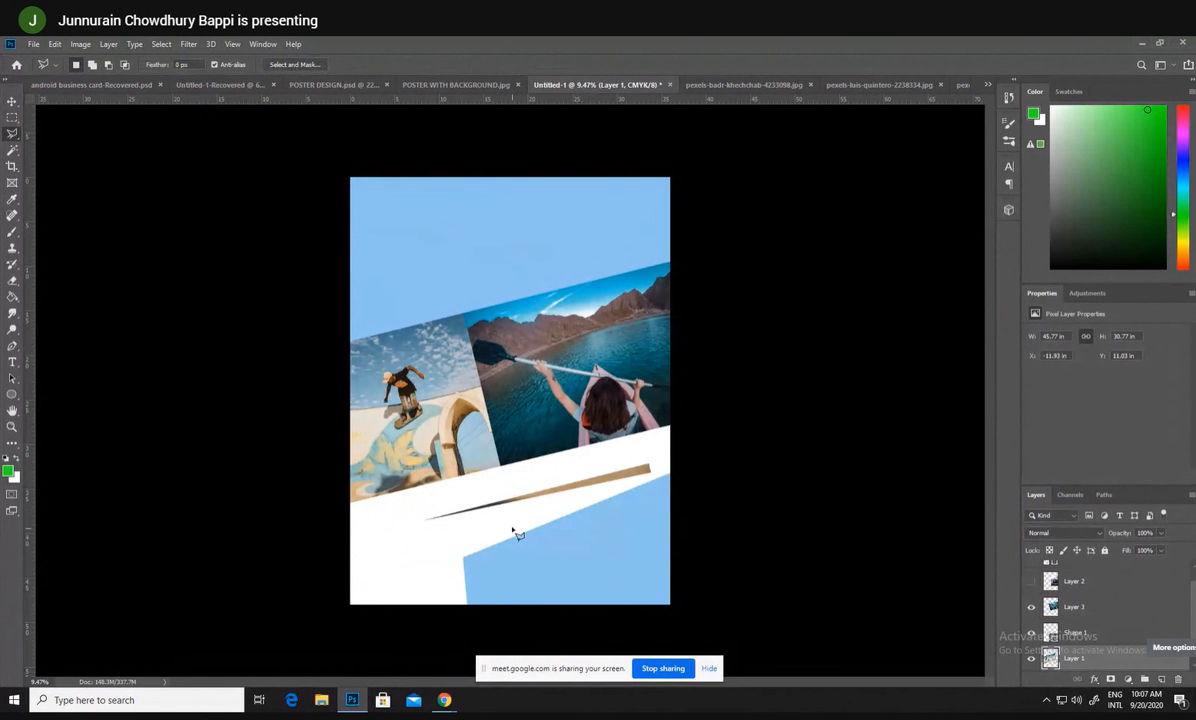
pyautogui.click(411, 517)
pyautogui.click(458, 545)
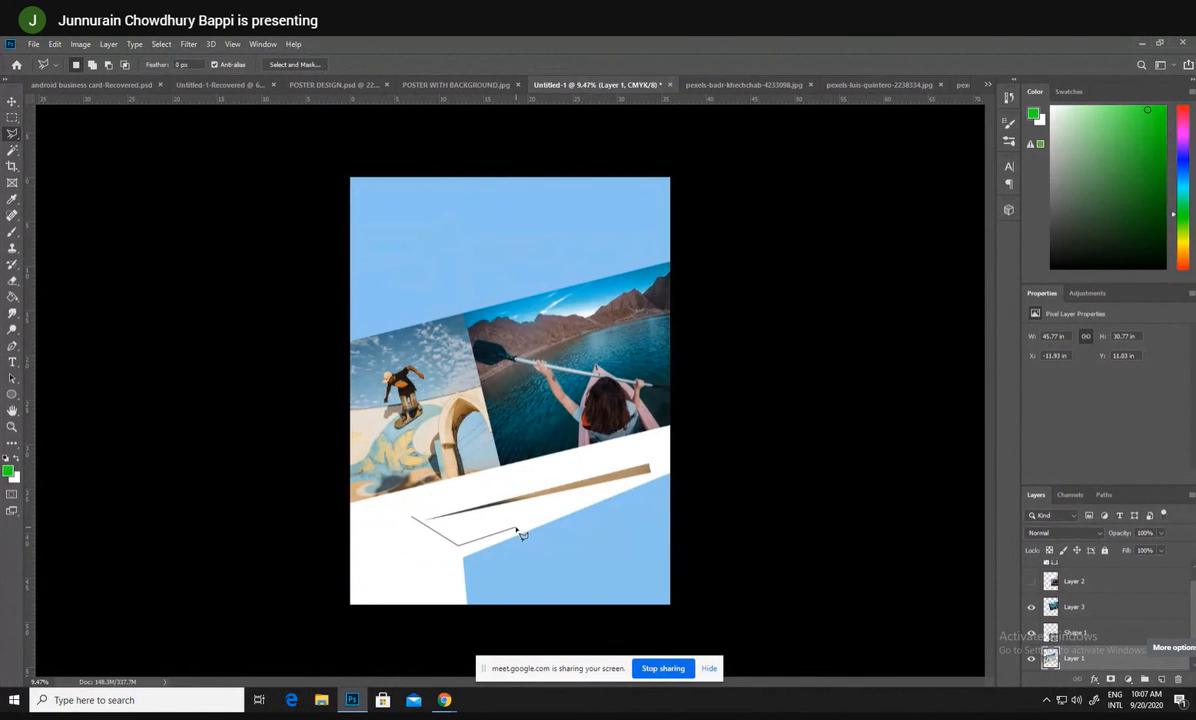
pyautogui.click(662, 473)
pyautogui.click(660, 452)
pyautogui.click(613, 452)
pyautogui.click(428, 499)
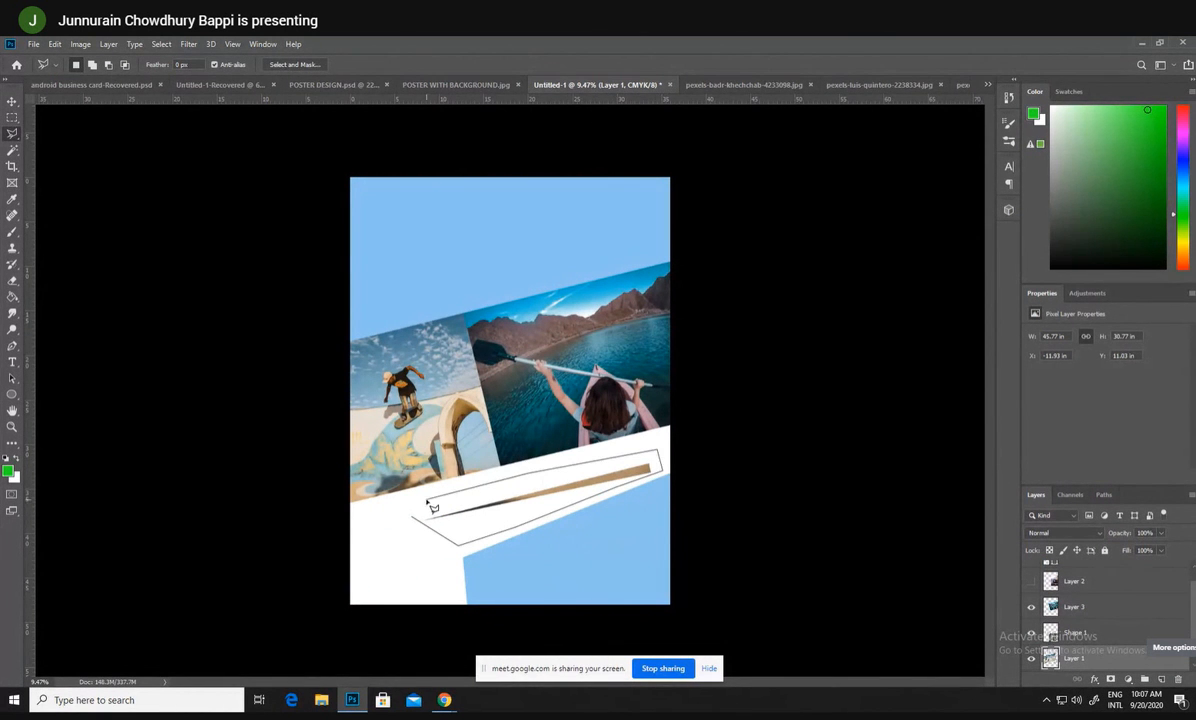
pyautogui.click(413, 518)
pyautogui.press('Delete')
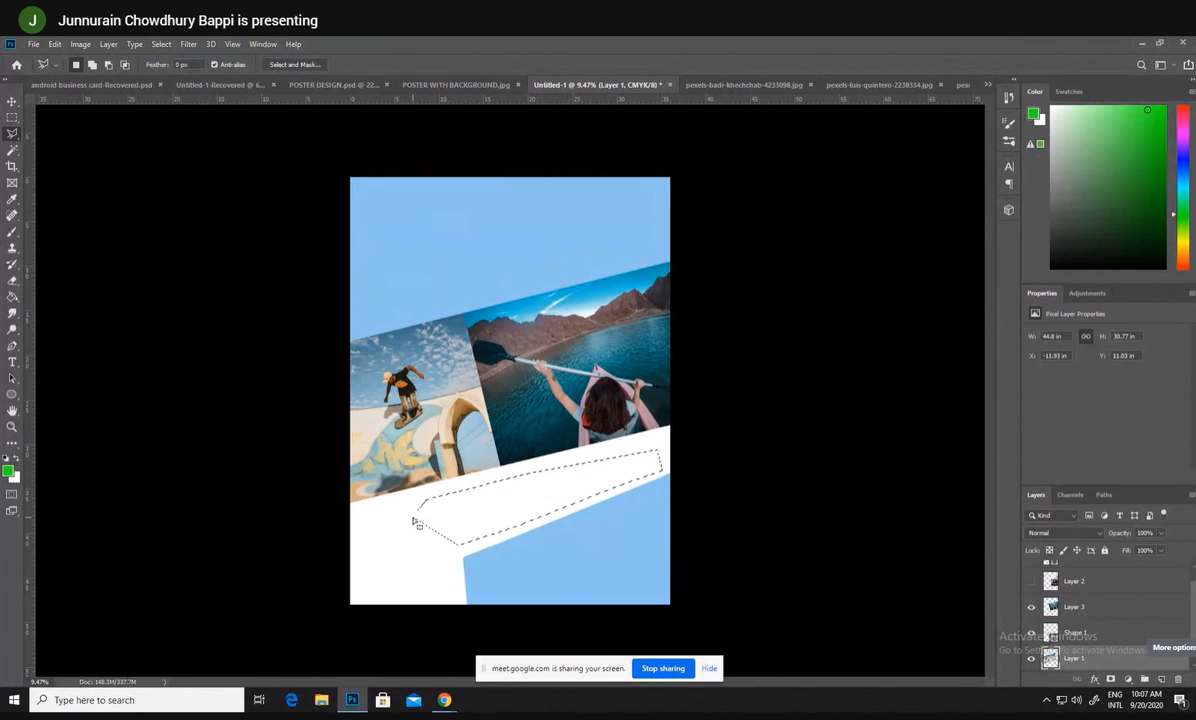
pyautogui.hotkey('ctrl', 'd')
# - Move the lower blue shape back over the white area below the photos and place its layer beneath the skateboarder photo's layer
pyautogui.click(14, 102)
pyautogui.moveTo(617, 528); pyautogui.dragTo(518, 505)
pyautogui.moveTo(1114, 645); pyautogui.dragTo(1100, 668)
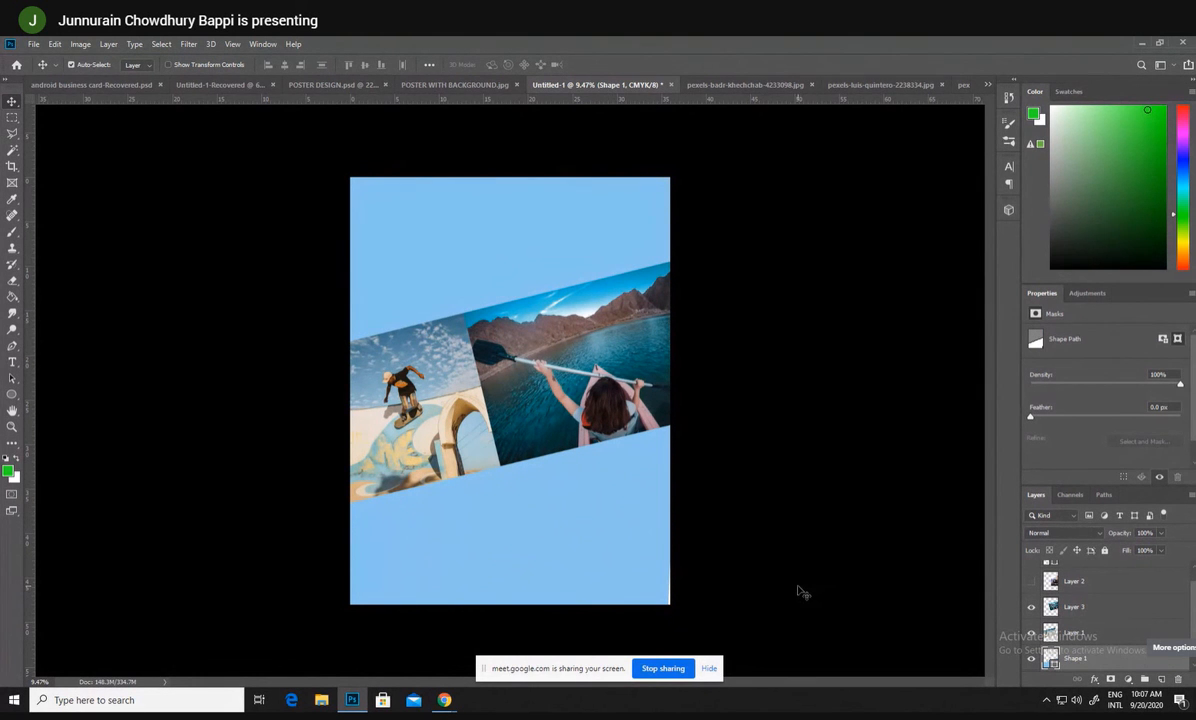
# - Switch to the open document containing the original skateboarder photo
pyautogui.click(760, 86)
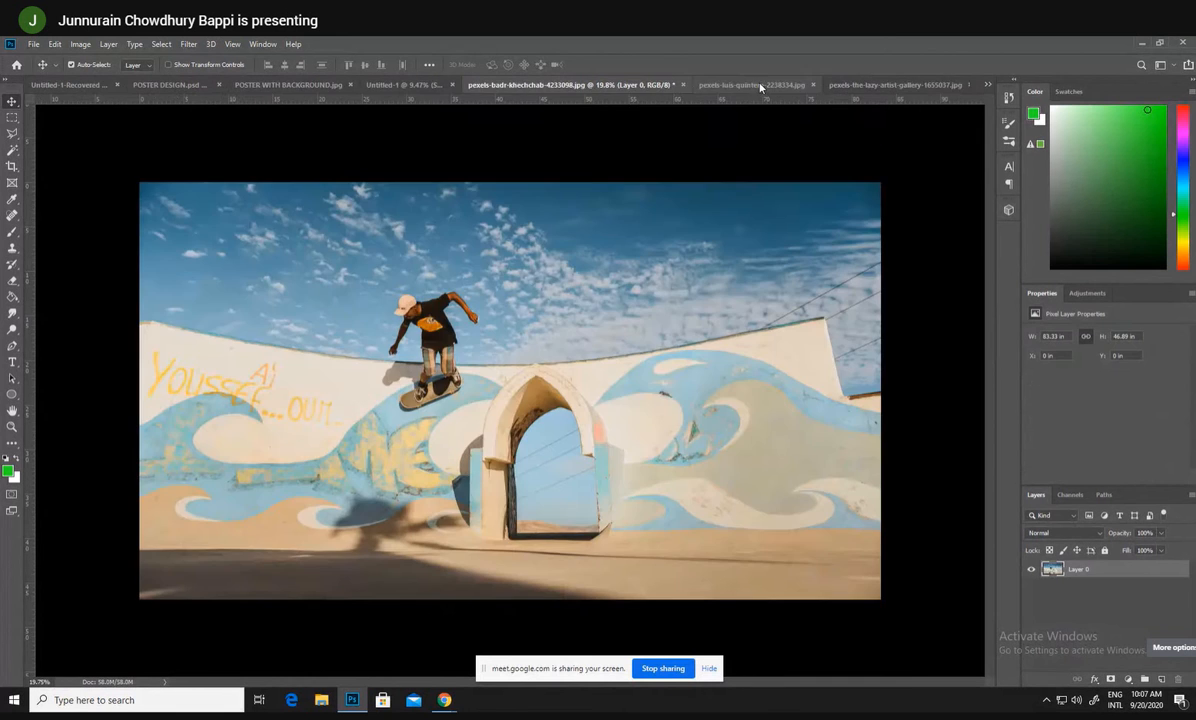
# - Try to copy the action camera photo from its own document into the Untitled-1 poster
pyautogui.click(860, 85)
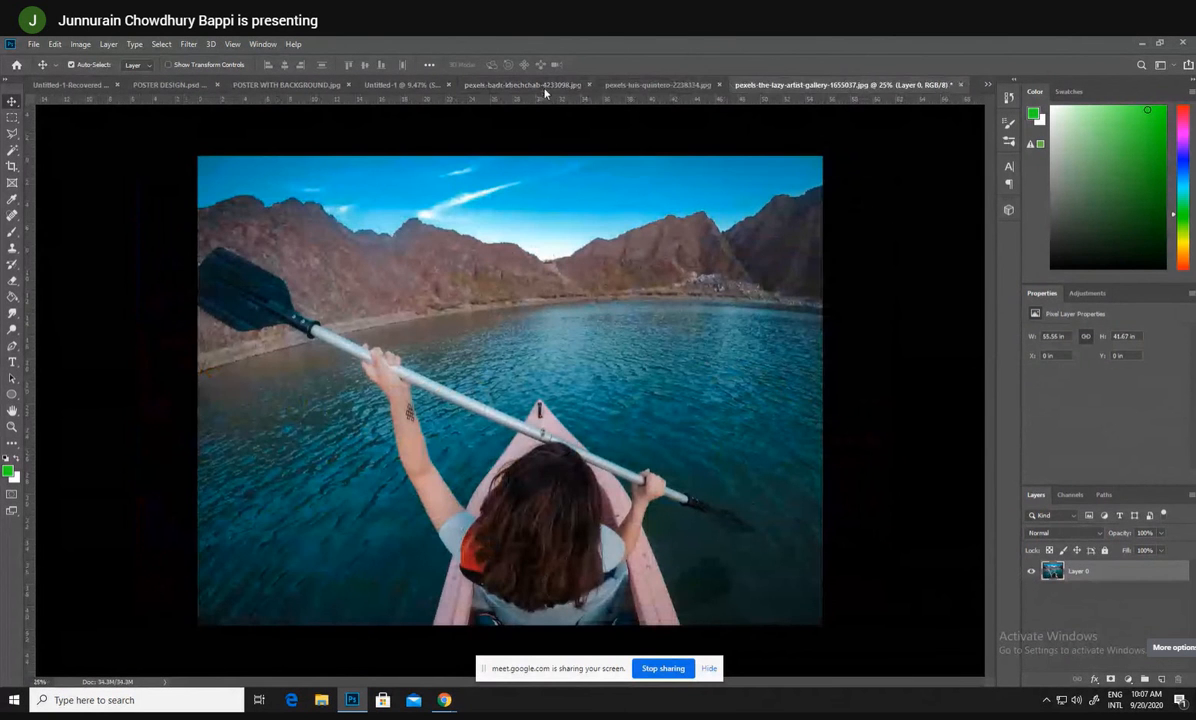
pyautogui.click(545, 88)
pyautogui.click(705, 86)
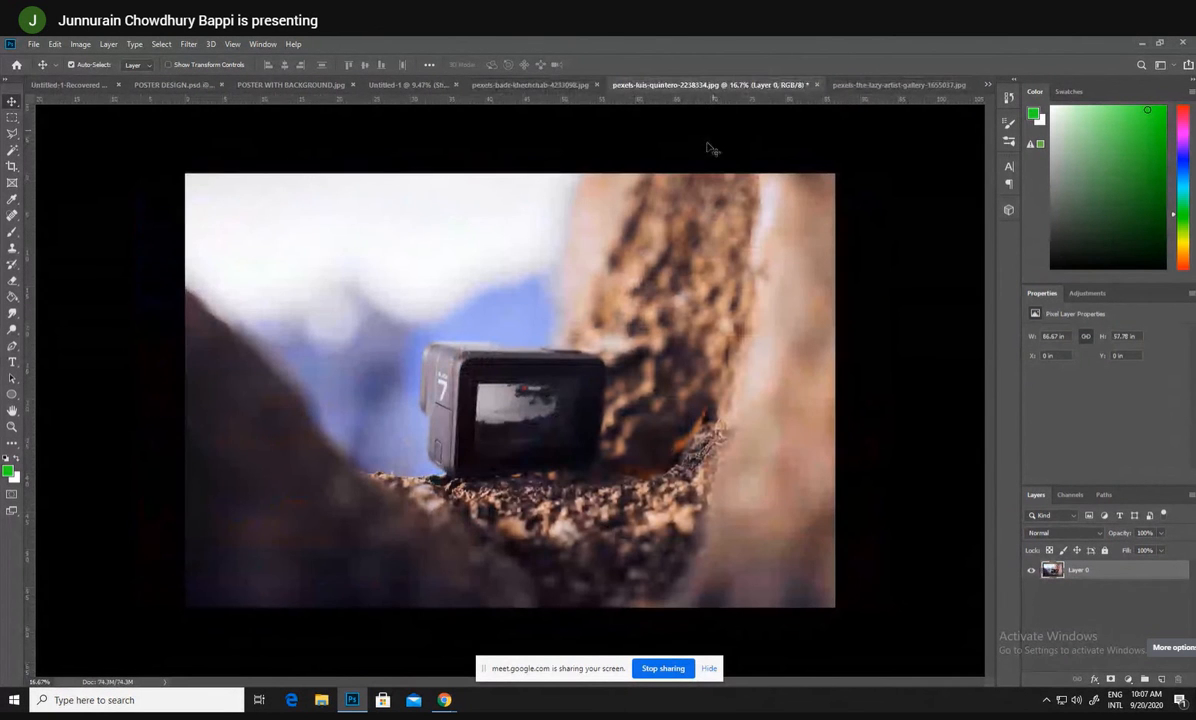
pyautogui.moveTo(624, 377); pyautogui.dragTo(500, 86)
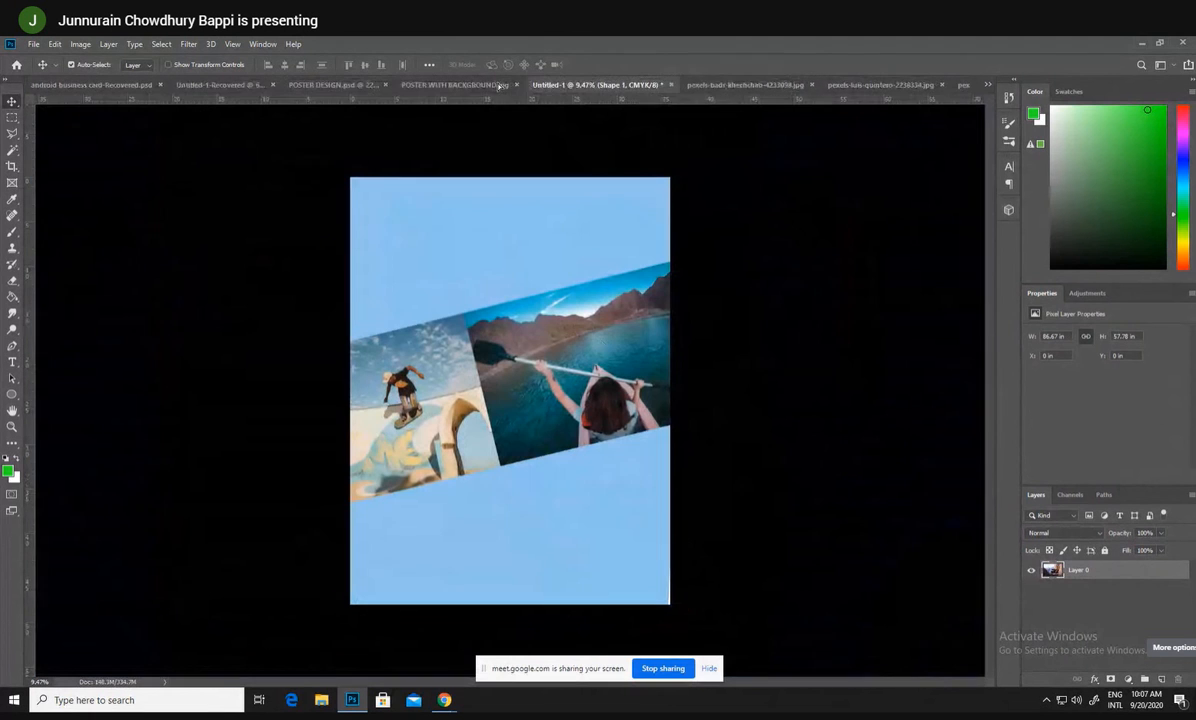
pyautogui.moveTo(606, 356); pyautogui.dragTo(596, 357)
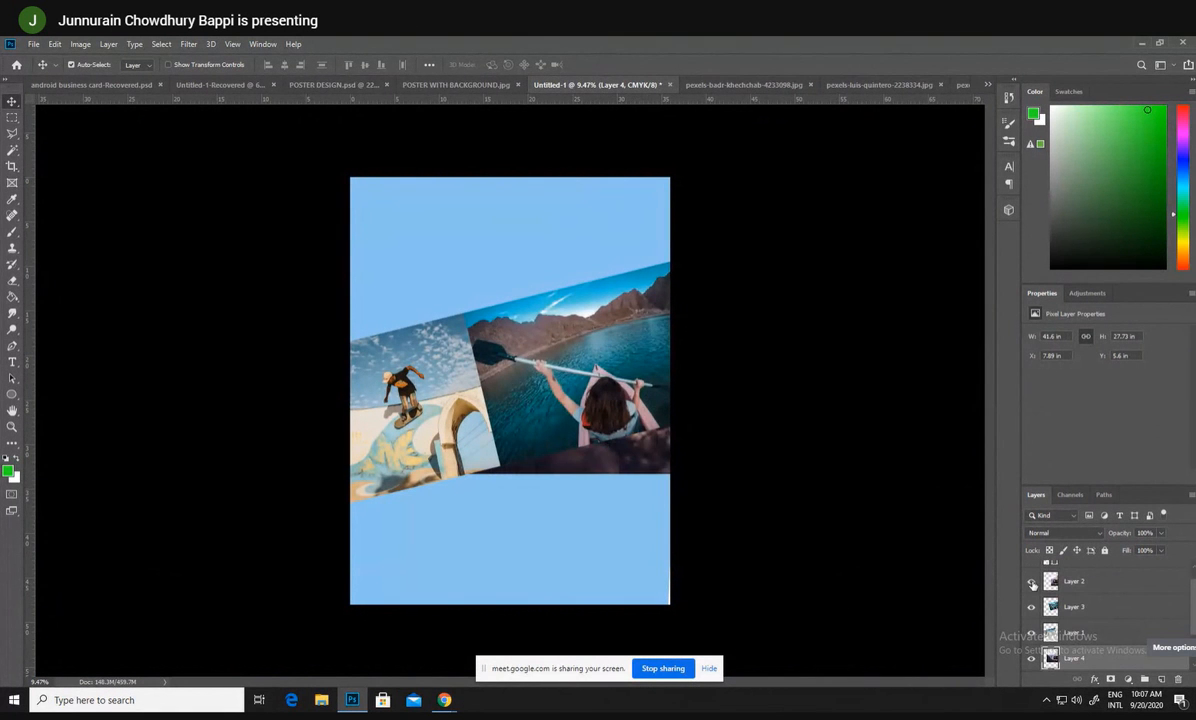
pyautogui.click(1032, 583)
pyautogui.hotkey('ctrl', 'z')
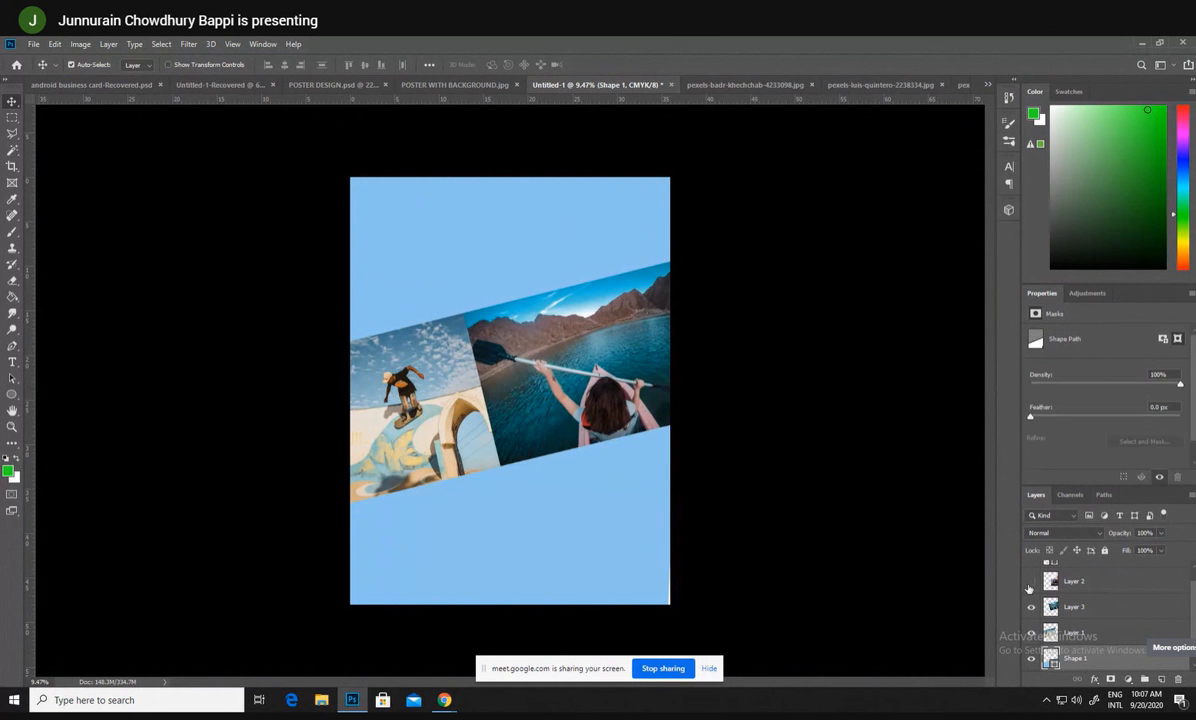
# - Show the hidden camera photo on Layer 2, move it into the poster's lower part, and delete it
pyautogui.click(1030, 584)
pyautogui.moveTo(615, 485); pyautogui.dragTo(490, 558)
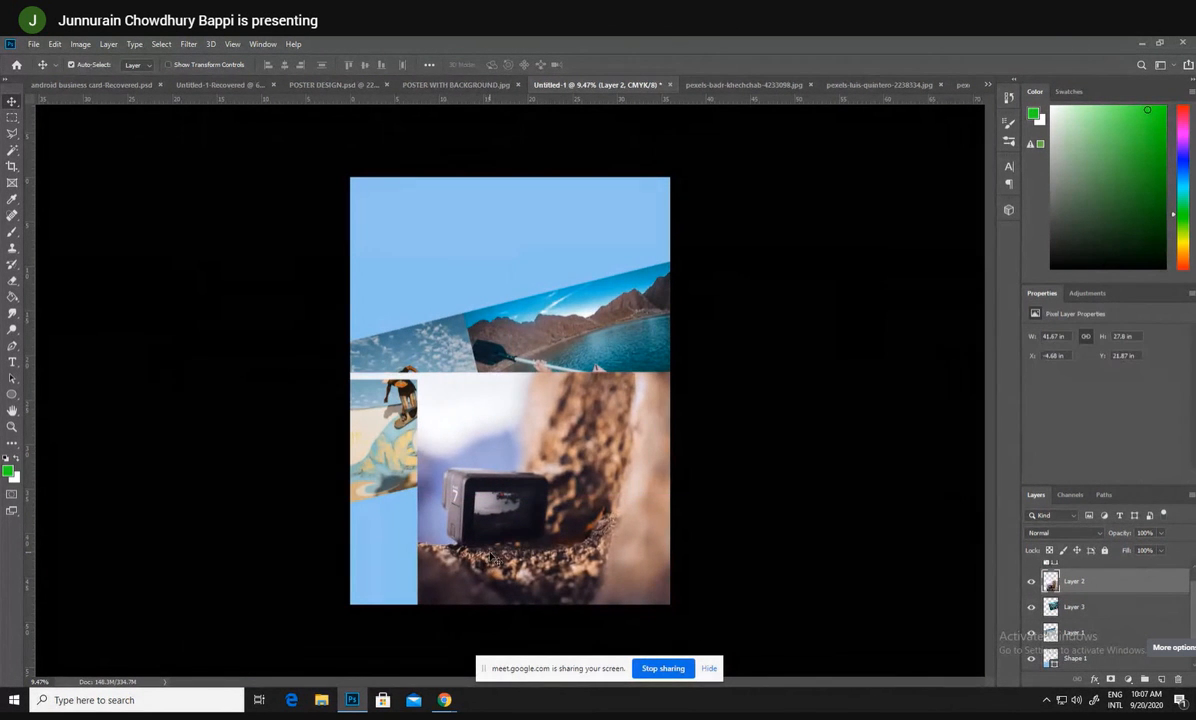
pyautogui.press('Delete')
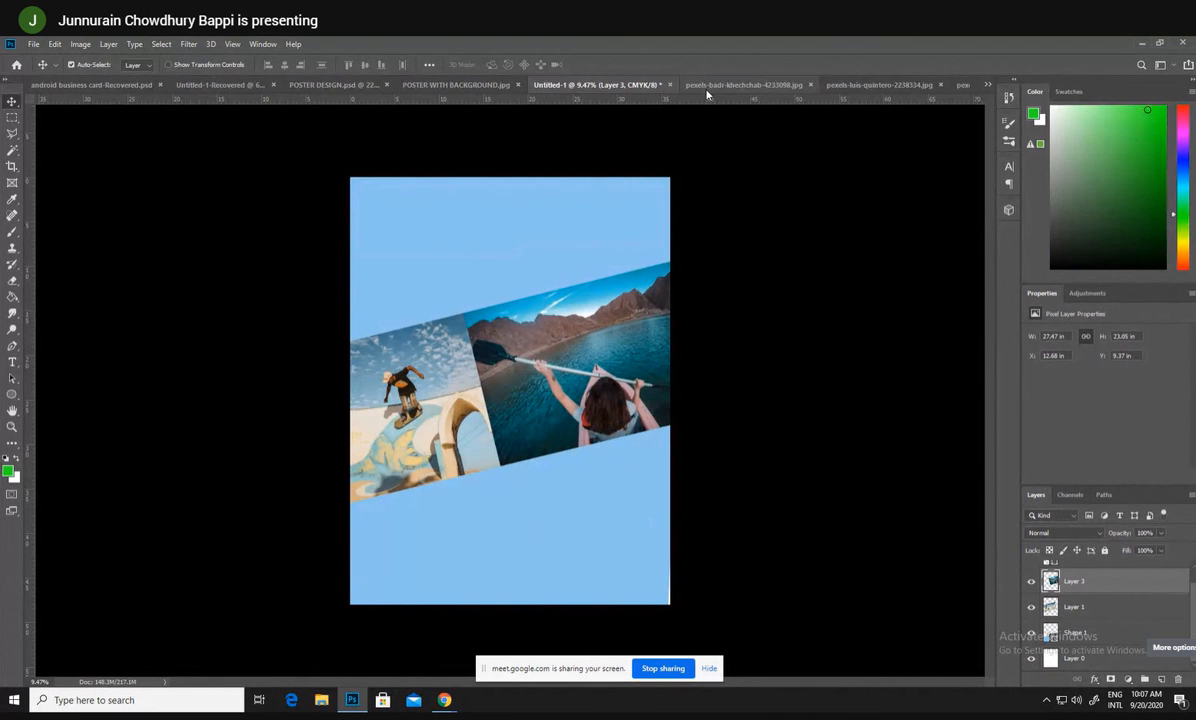
# - Copy the action camera photo from its open document into the lower part of the Untitled-1 poster
pyautogui.click(713, 90)
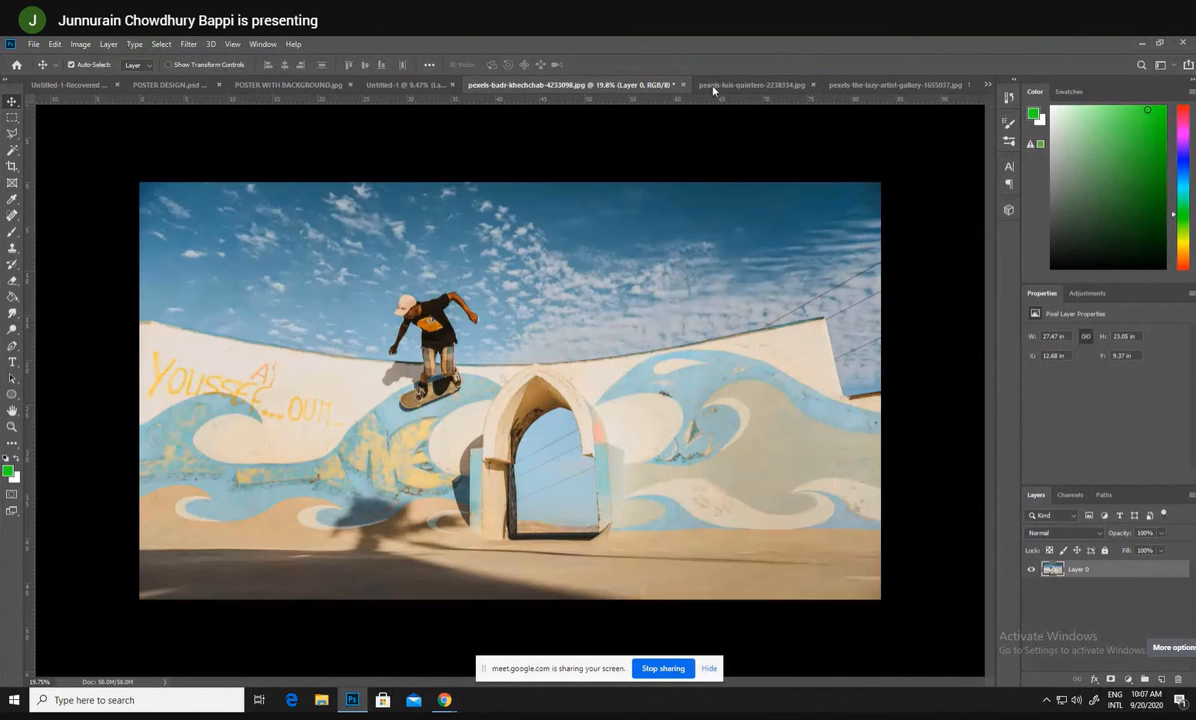
pyautogui.click(778, 82)
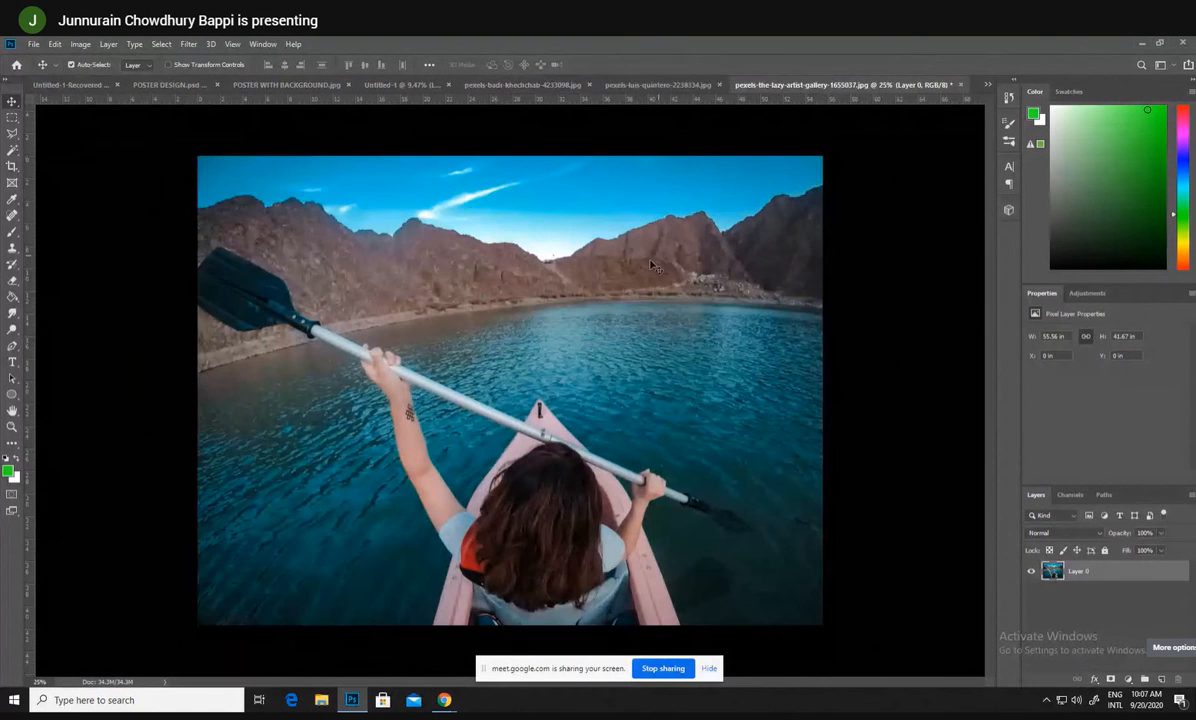
pyautogui.click(525, 85)
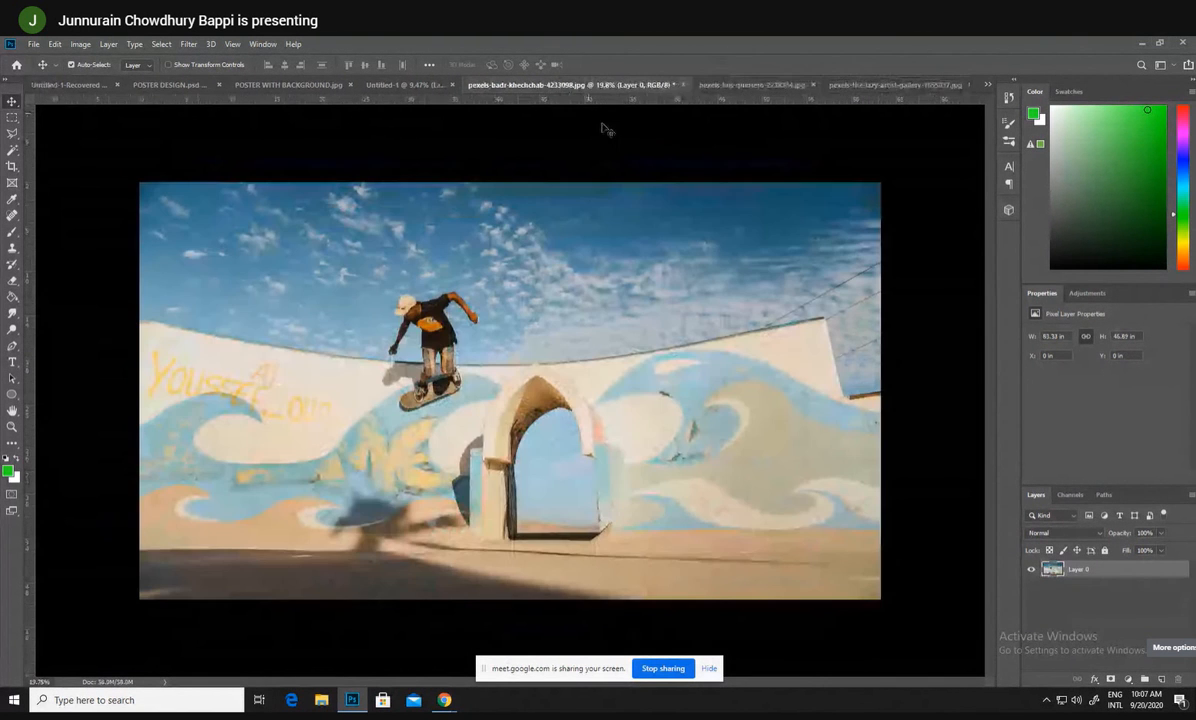
pyautogui.click(720, 85)
pyautogui.moveTo(524, 198); pyautogui.dragTo(536, 538)
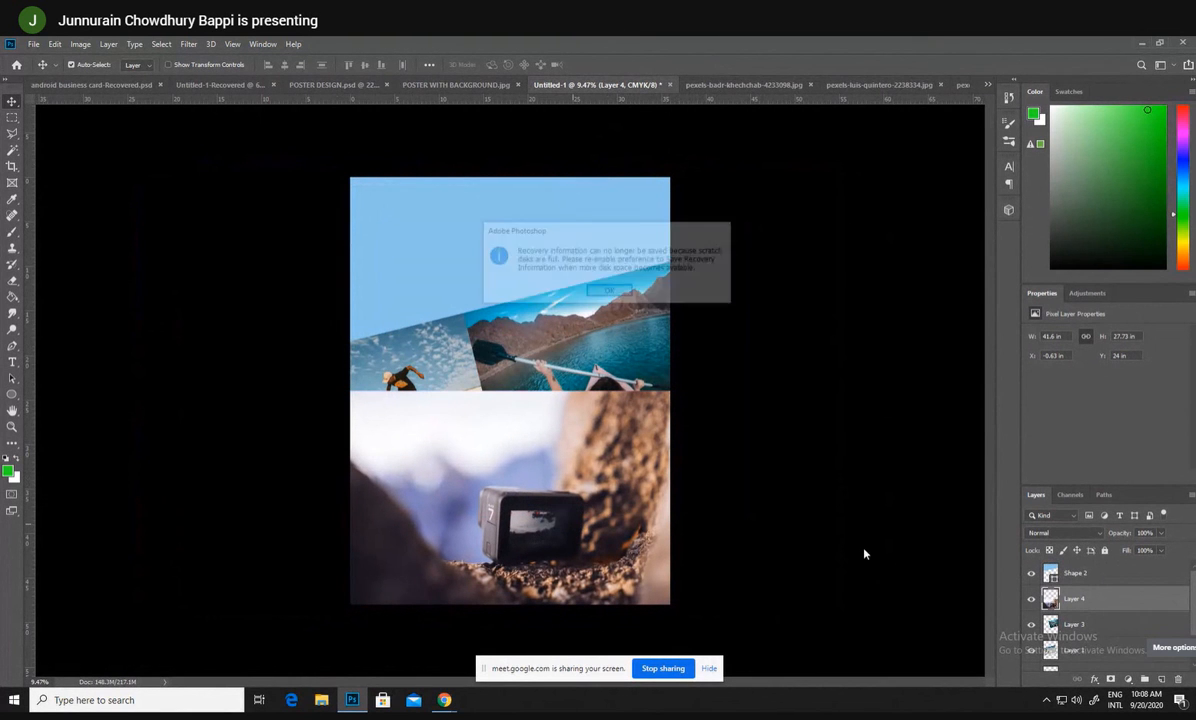
pyautogui.click(609, 292)
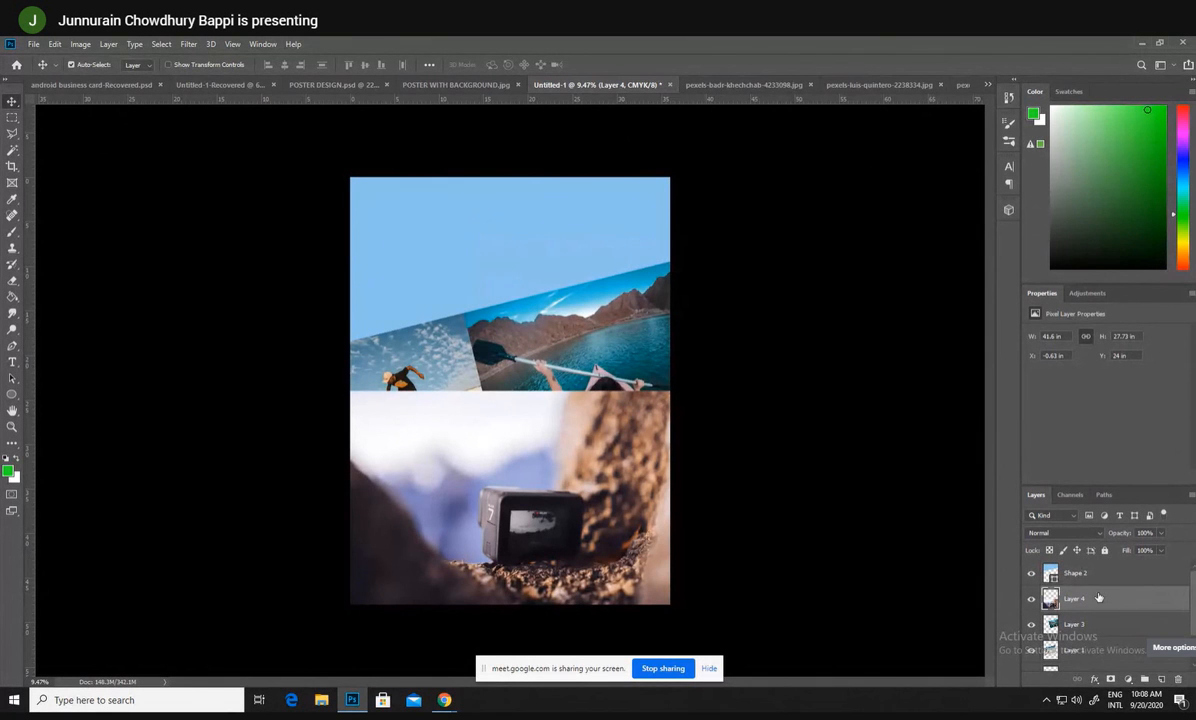
# - Stack the camera photo's Layer 4 directly below Layer 1 and shift it to about X 3.66 in, Y 25.16 in
pyautogui.moveTo(1099, 597); pyautogui.dragTo(1106, 625)
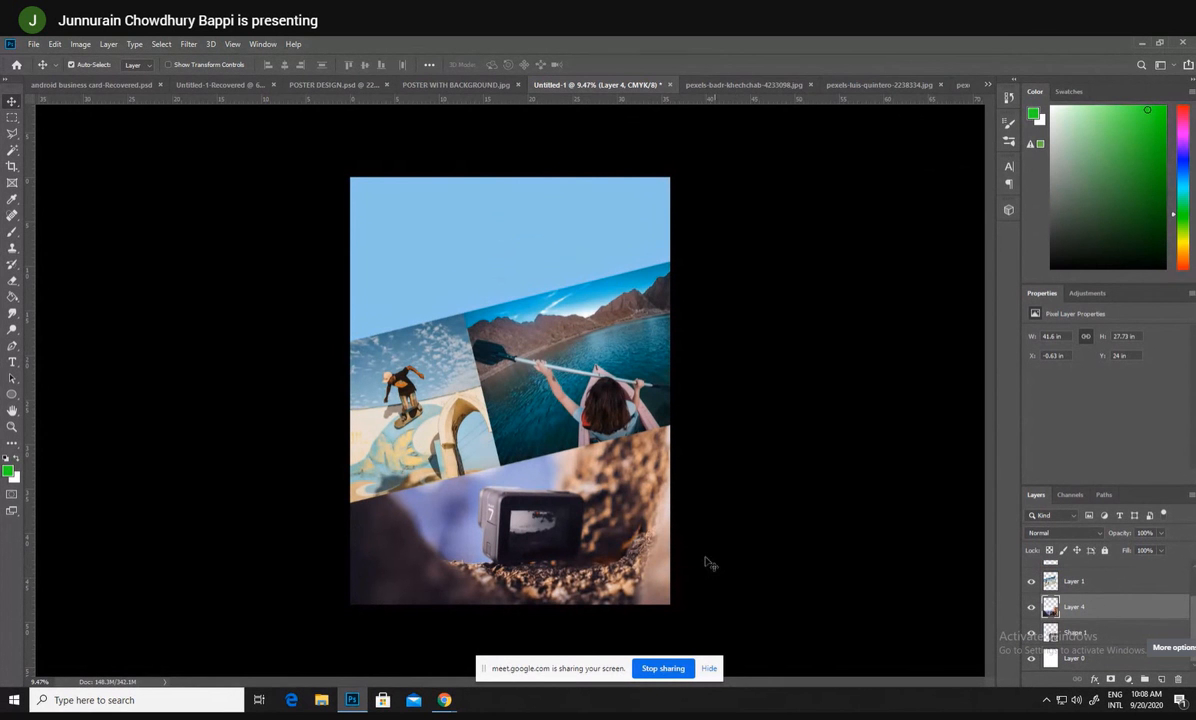
pyautogui.moveTo(561, 523); pyautogui.dragTo(625, 530)
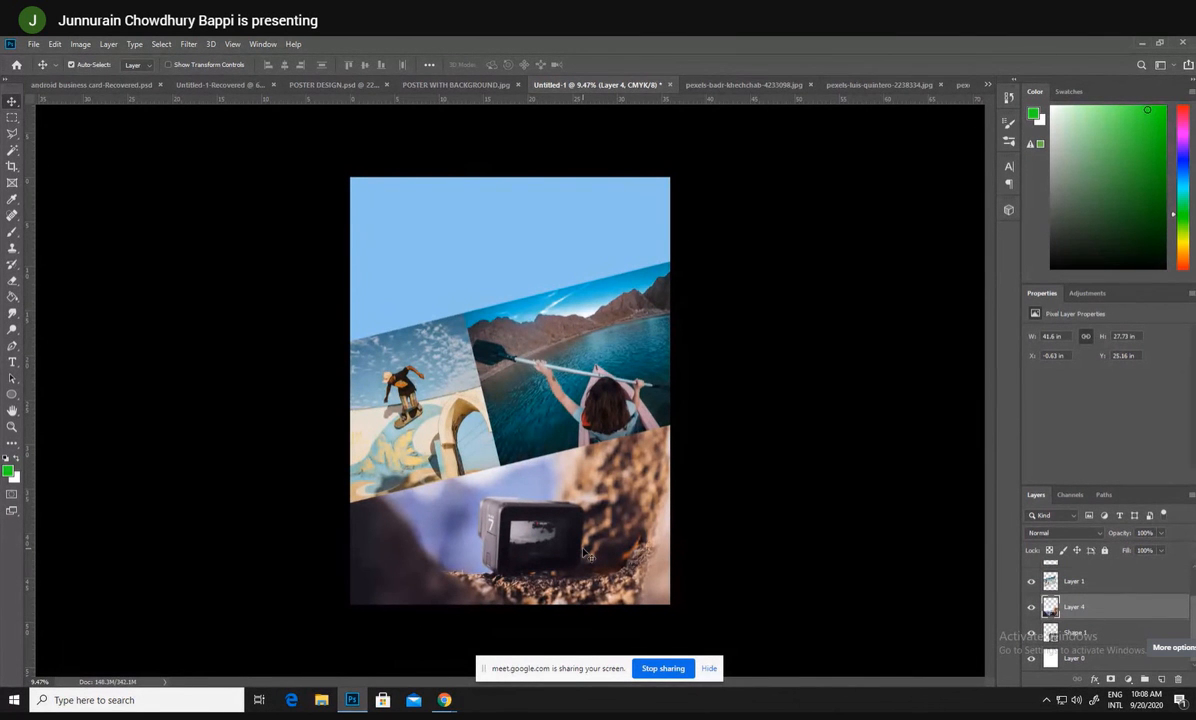
pyautogui.moveTo(596, 551); pyautogui.dragTo(627, 543)
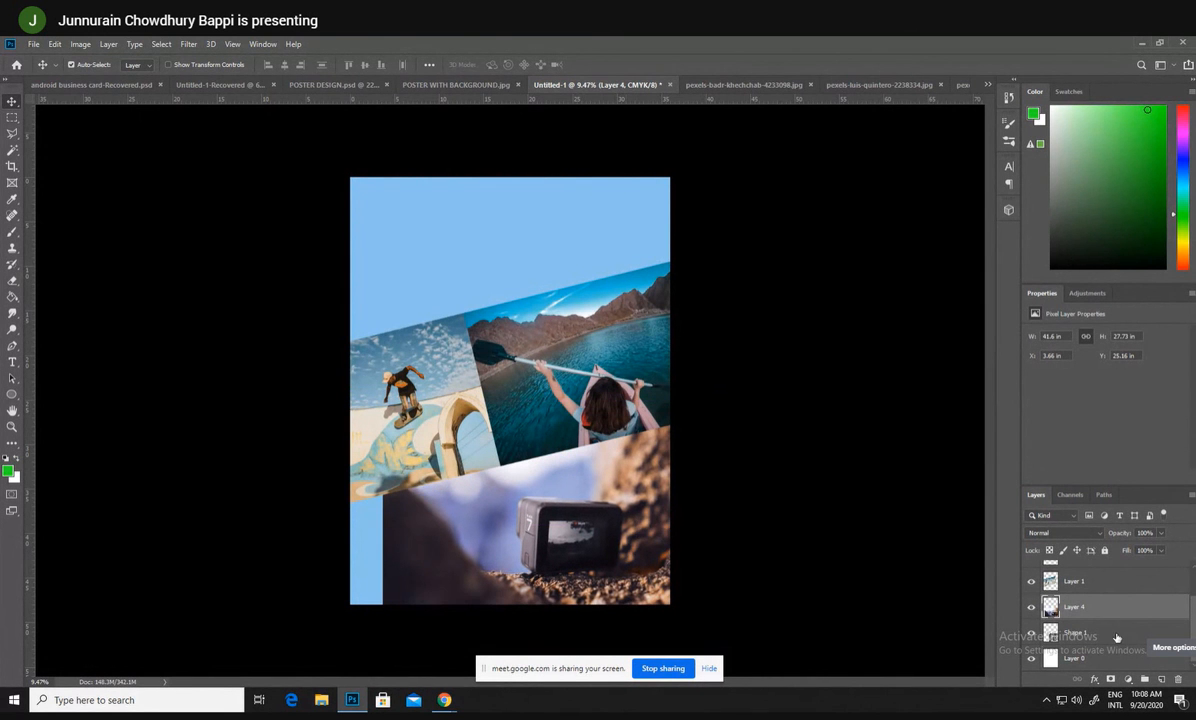
# - Hide Layer 4 and try to start a white text line in the poster's upper blue area
pyautogui.click(1032, 607)
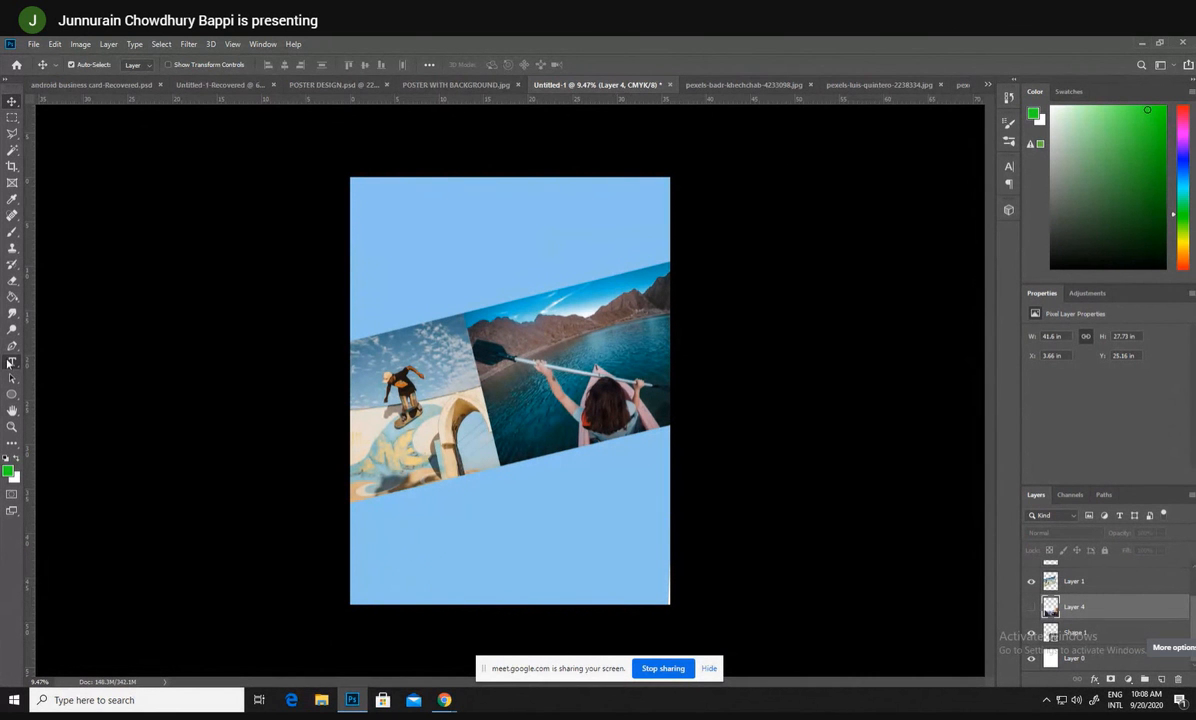
pyautogui.click(12, 361)
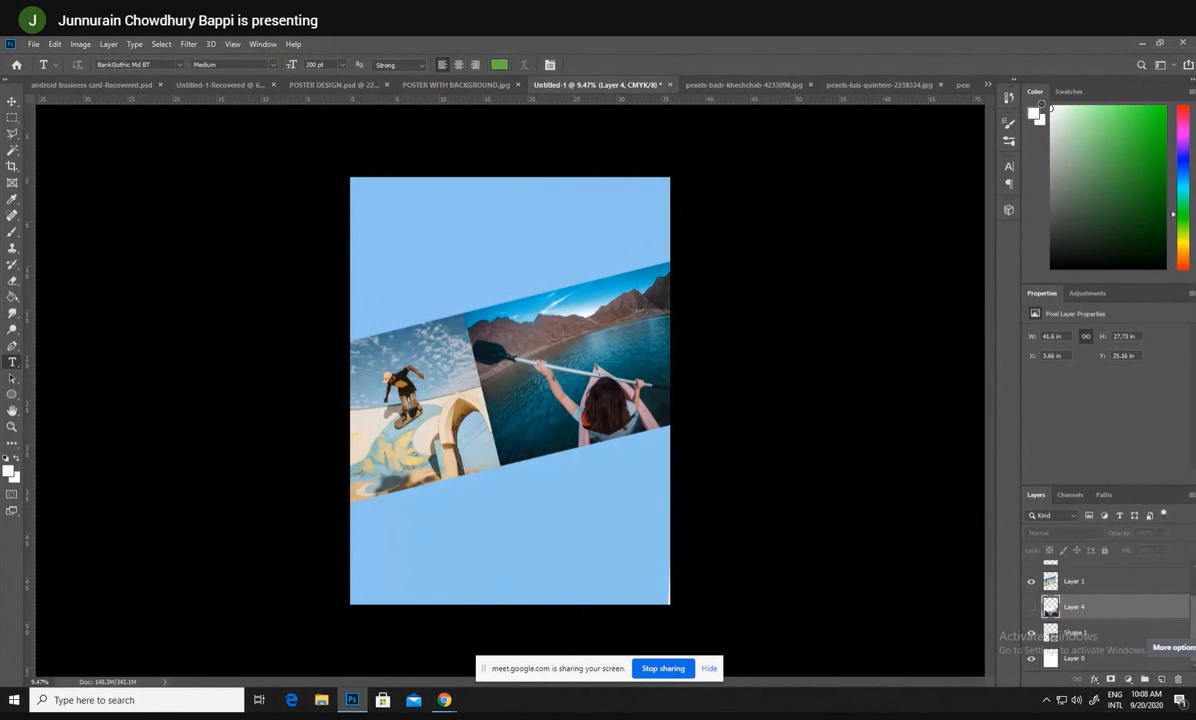
pyautogui.click(1051, 105)
pyautogui.click(405, 235)
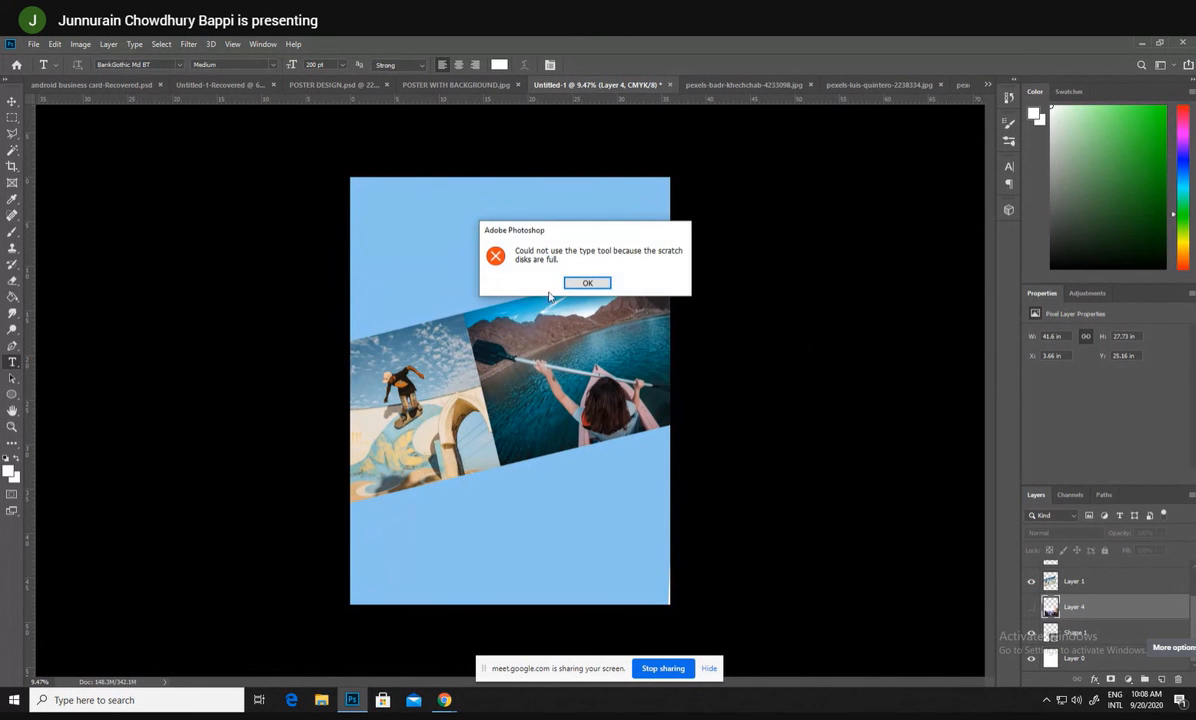
pyautogui.click(604, 284)
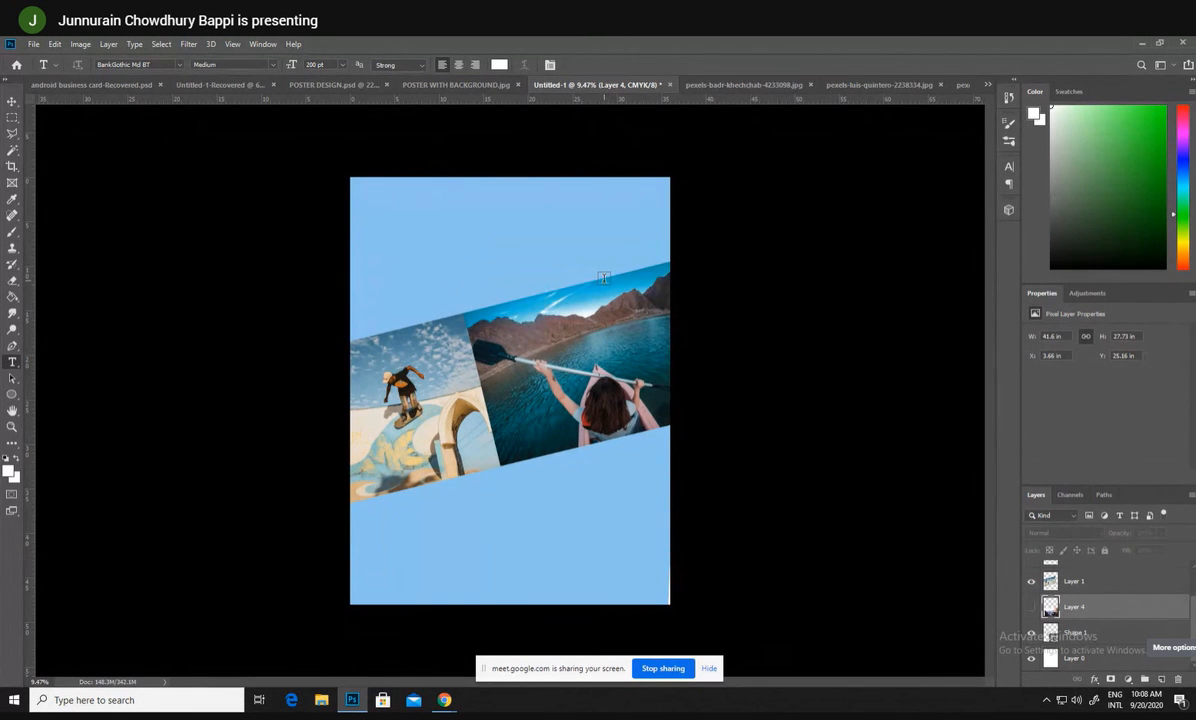
# - Try to save the poster as the Photoshop file "go pro poster" in the photoshop files folder, with Maximize Compatibility on
pyautogui.hotkey('ctrl', 's')
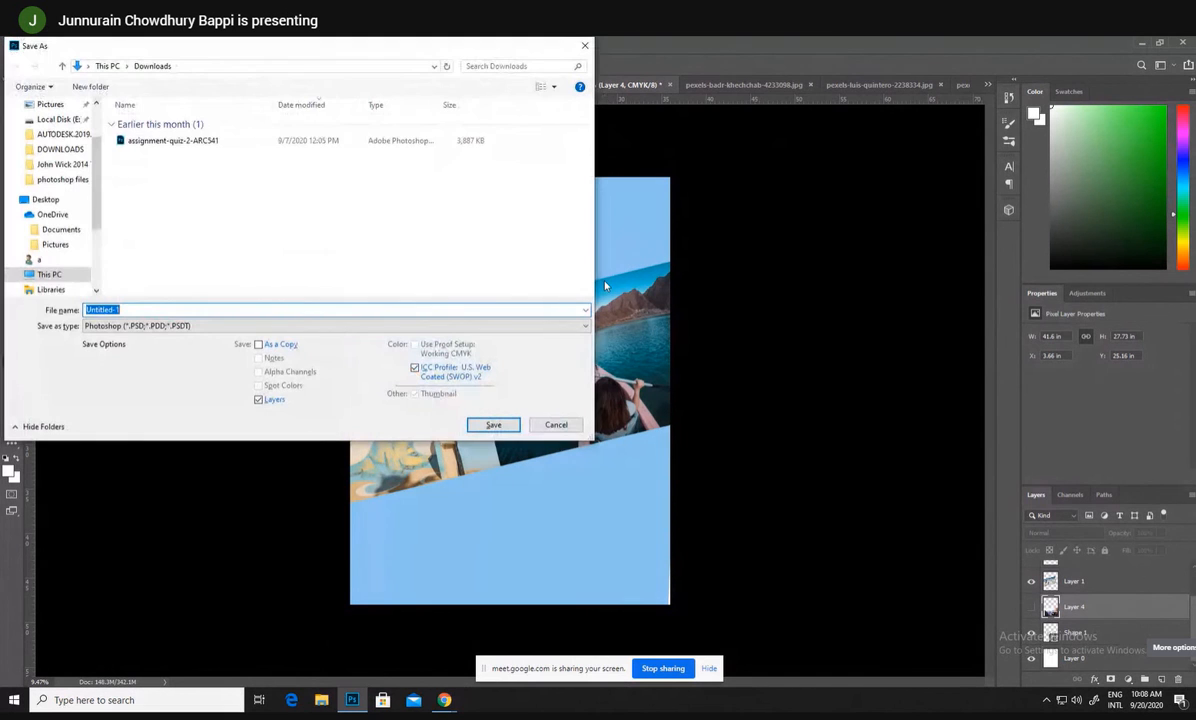
pyautogui.click(70, 180)
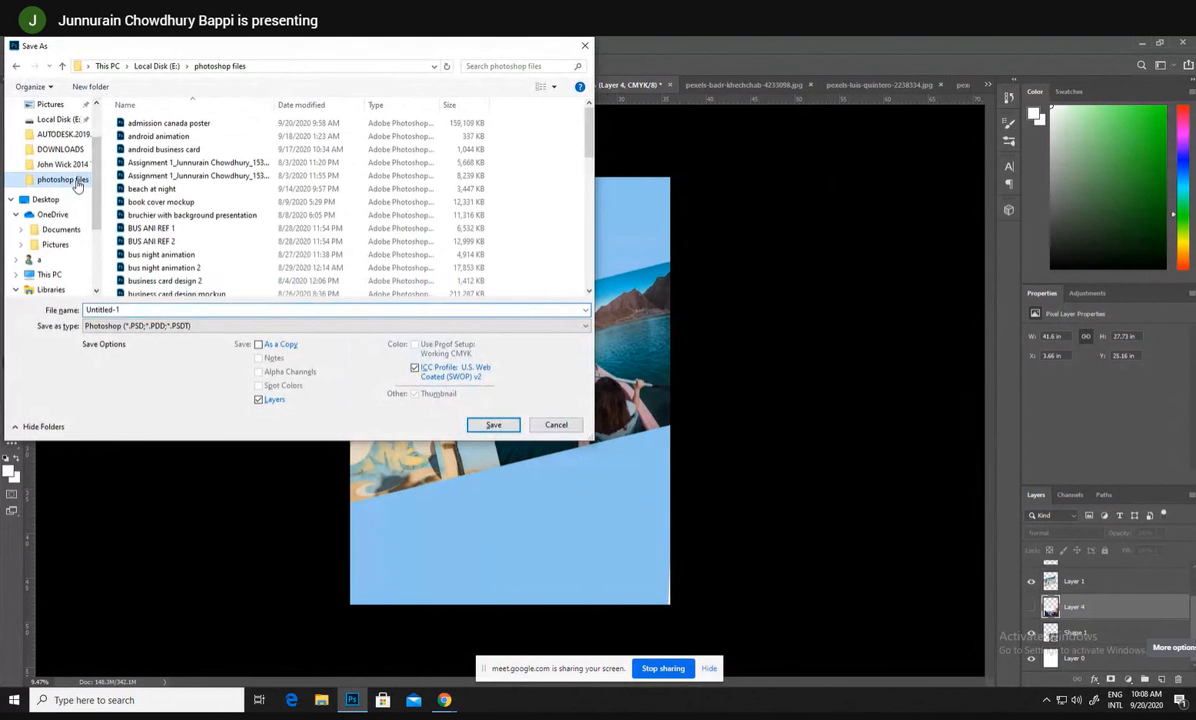
pyautogui.doubleClick(121, 310)
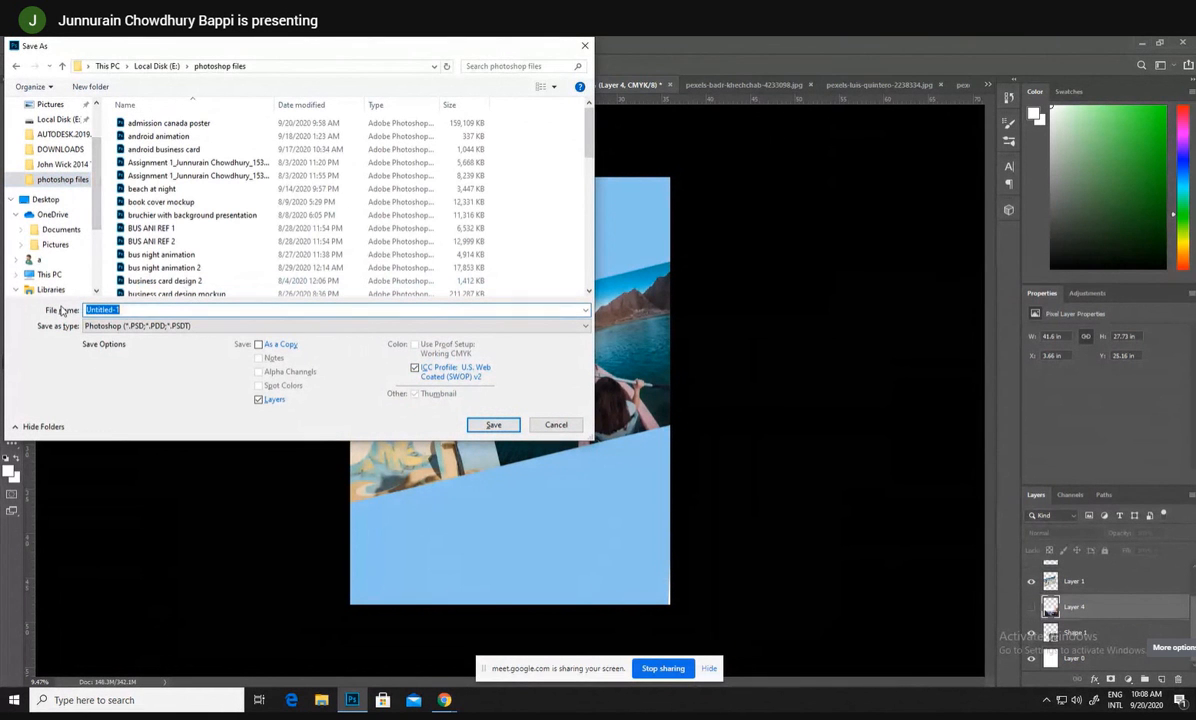
pyautogui.write('go pro poster')
pyautogui.press('Return')
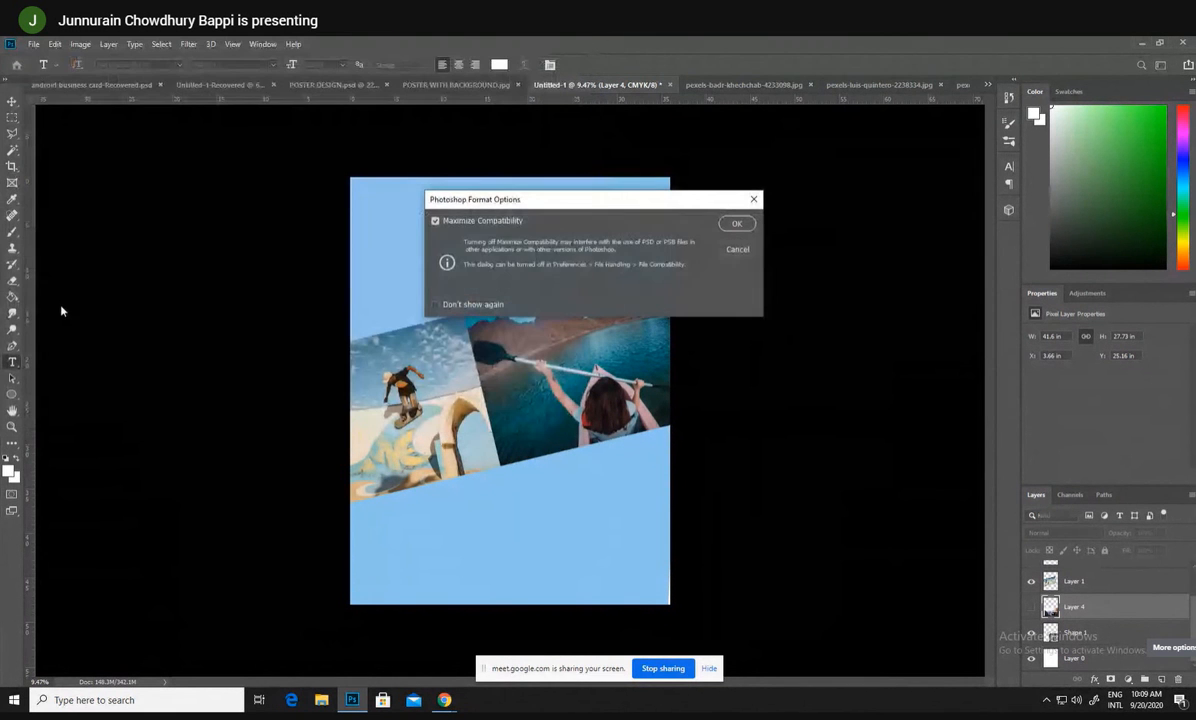
pyautogui.click(737, 223)
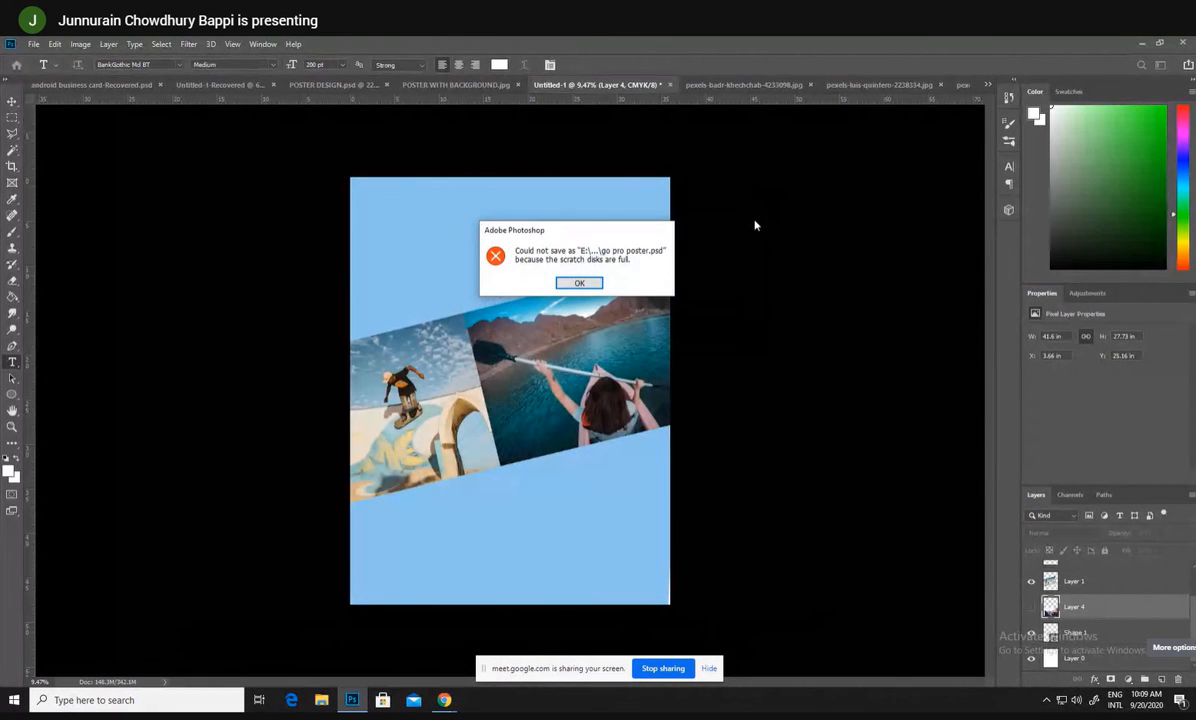
pyautogui.click(578, 284)
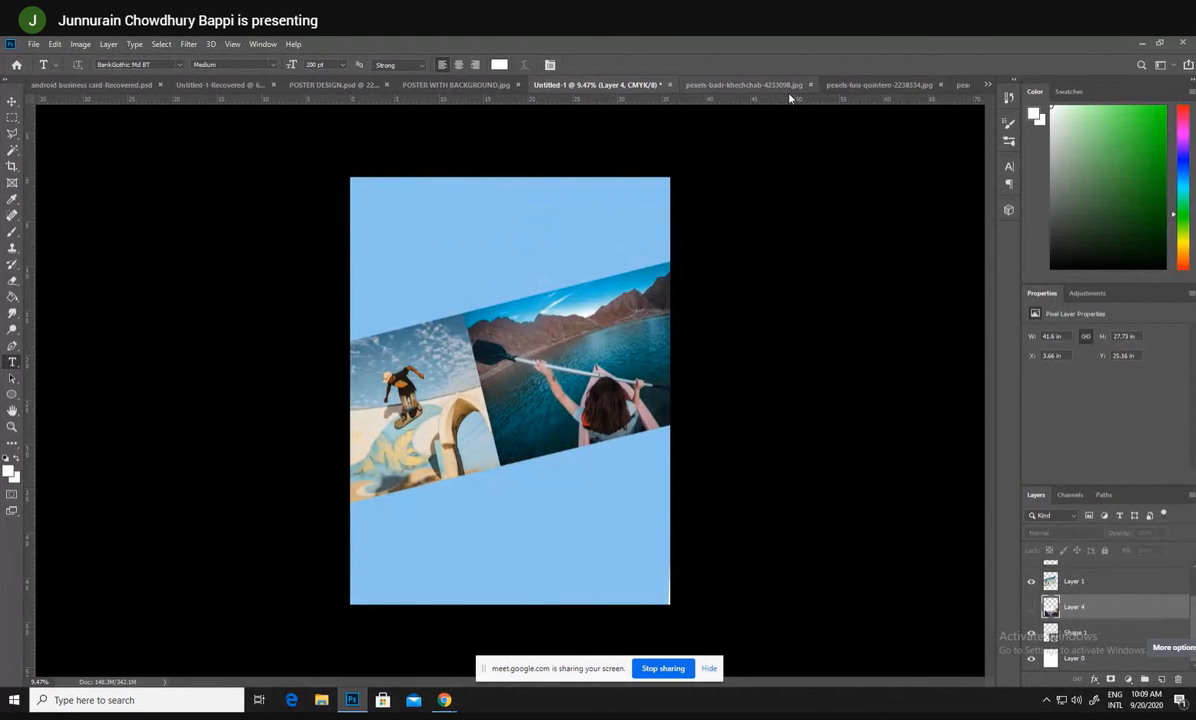
# - Close the skateboarder photo and the android business card-Recovered.psd document without saving their changes
pyautogui.click(811, 85)
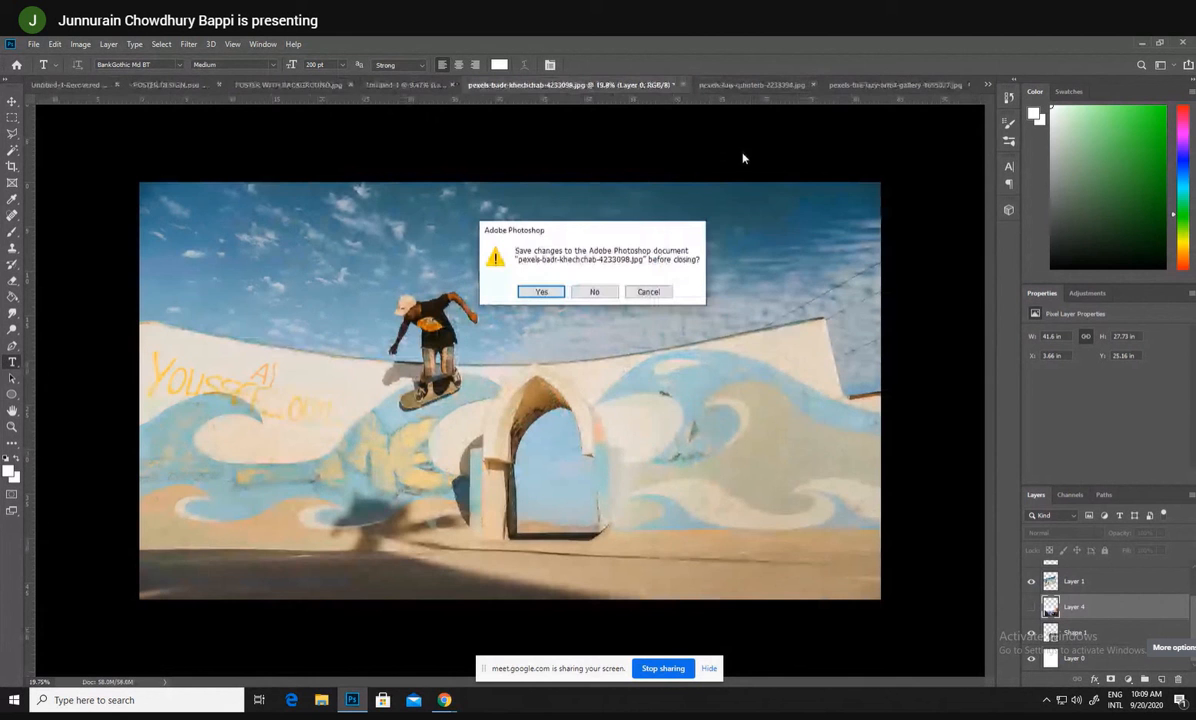
pyautogui.click(592, 294)
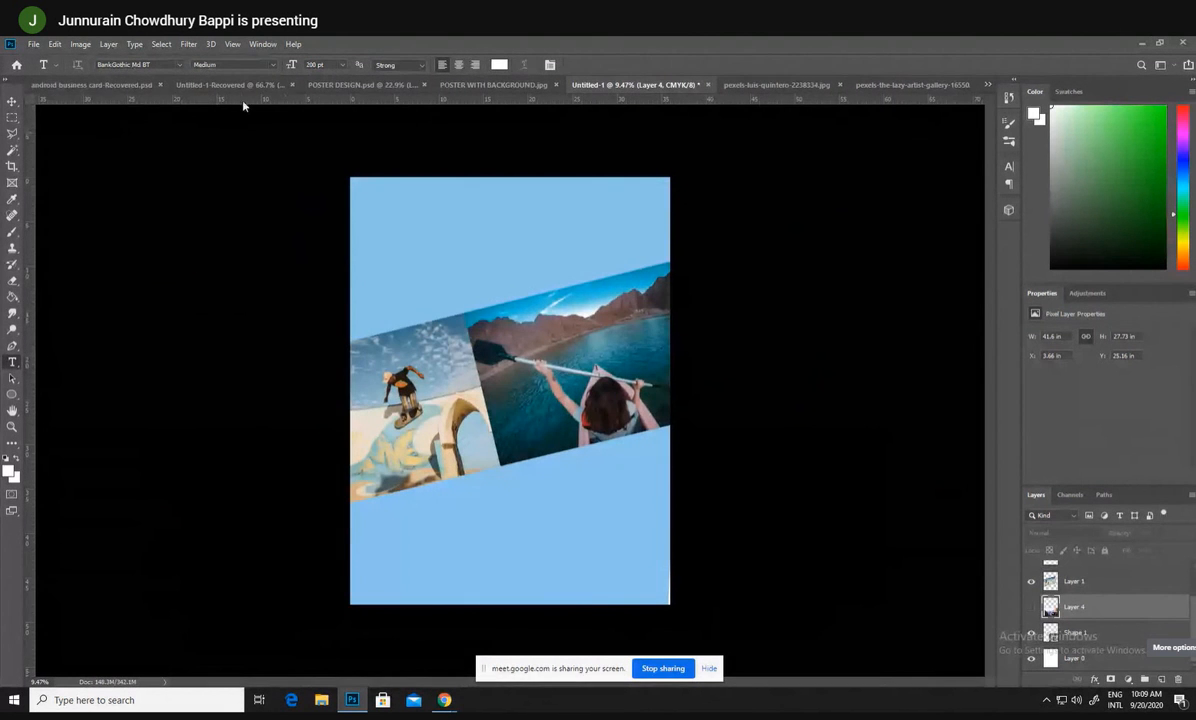
pyautogui.click(160, 85)
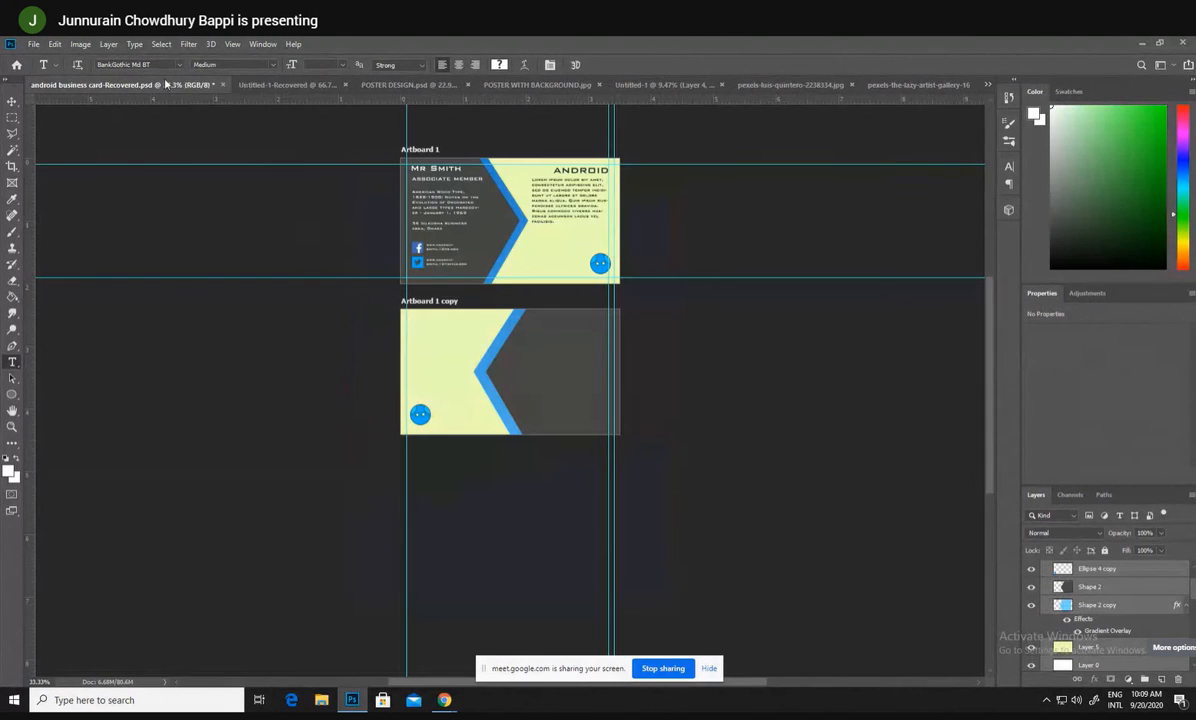
pyautogui.click(222, 85)
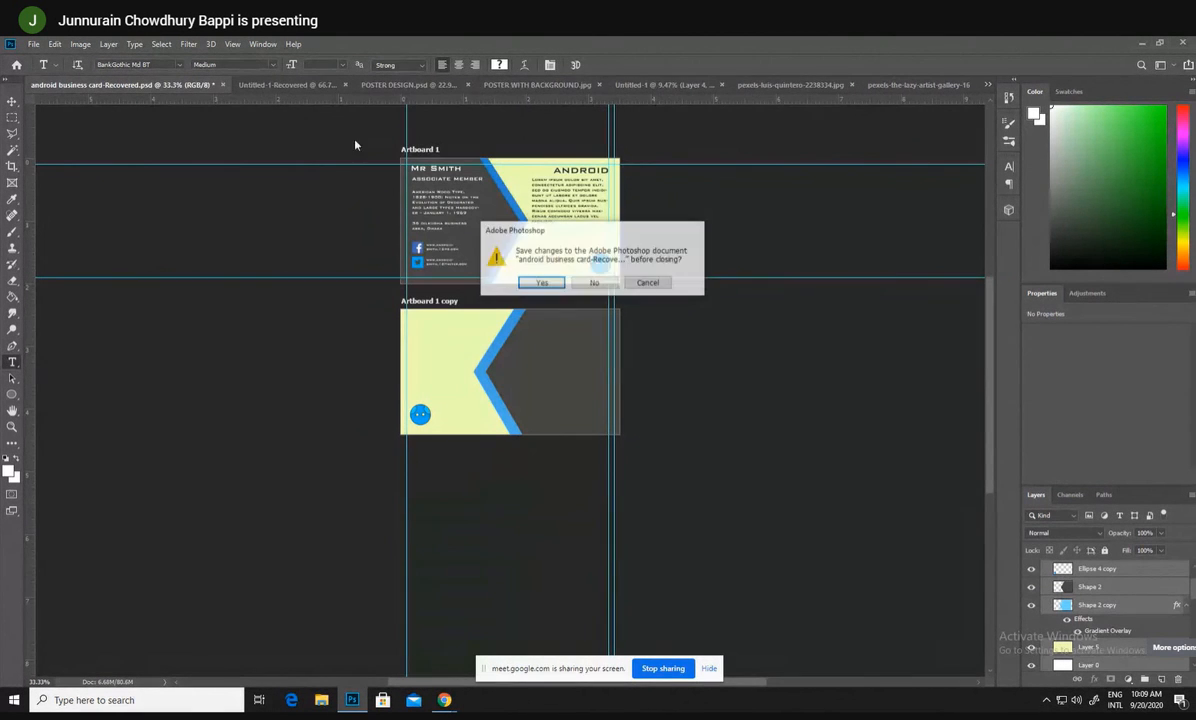
pyautogui.click(598, 280)
# - Close the Untitled-1-Recovered document without saving, and also close POSTER DESIGN.psd
pyautogui.click(143, 84)
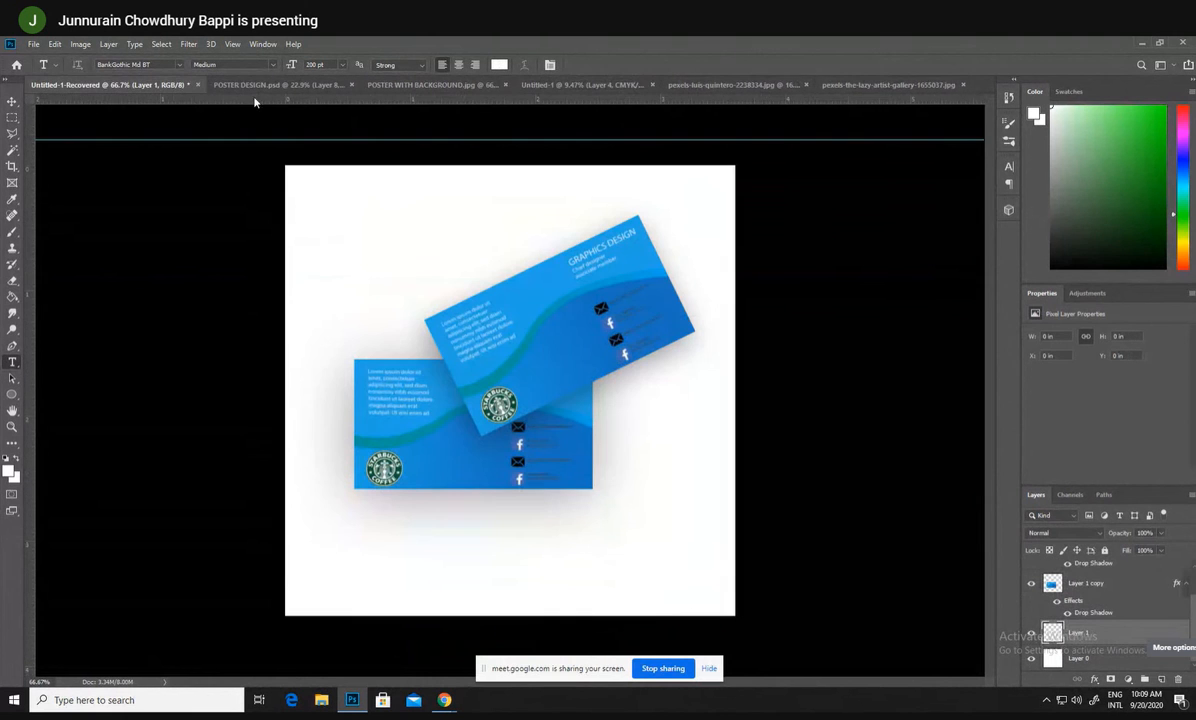
pyautogui.click(196, 85)
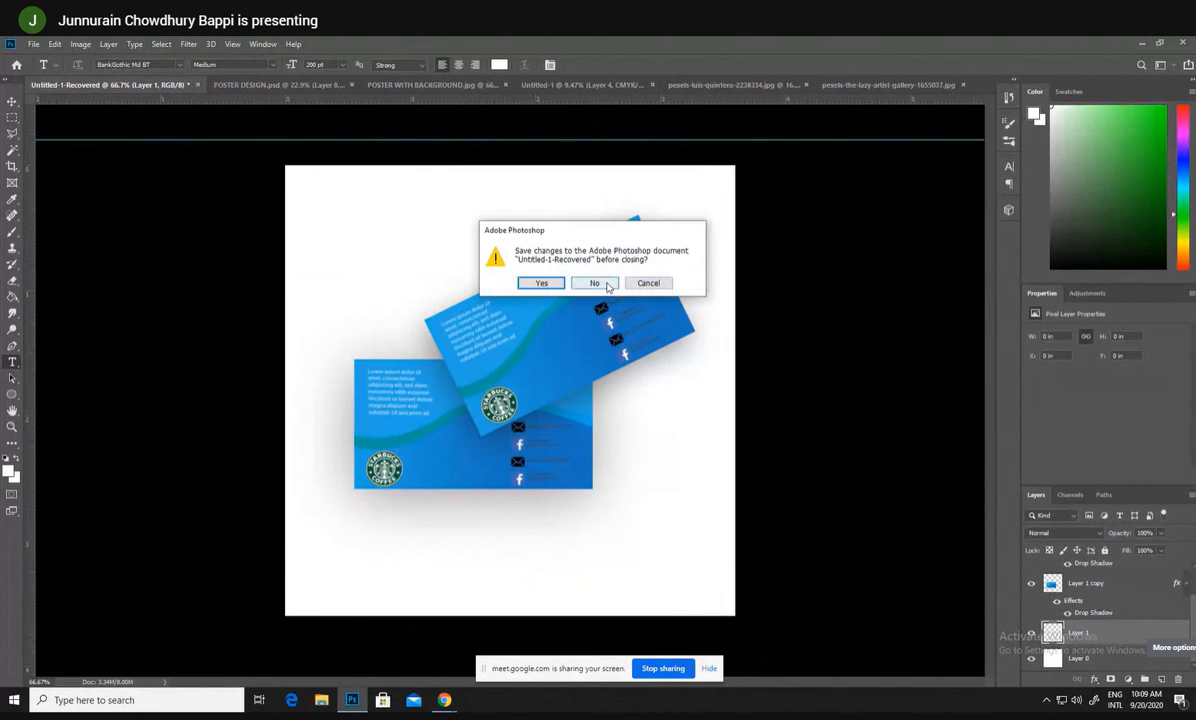
pyautogui.click(598, 281)
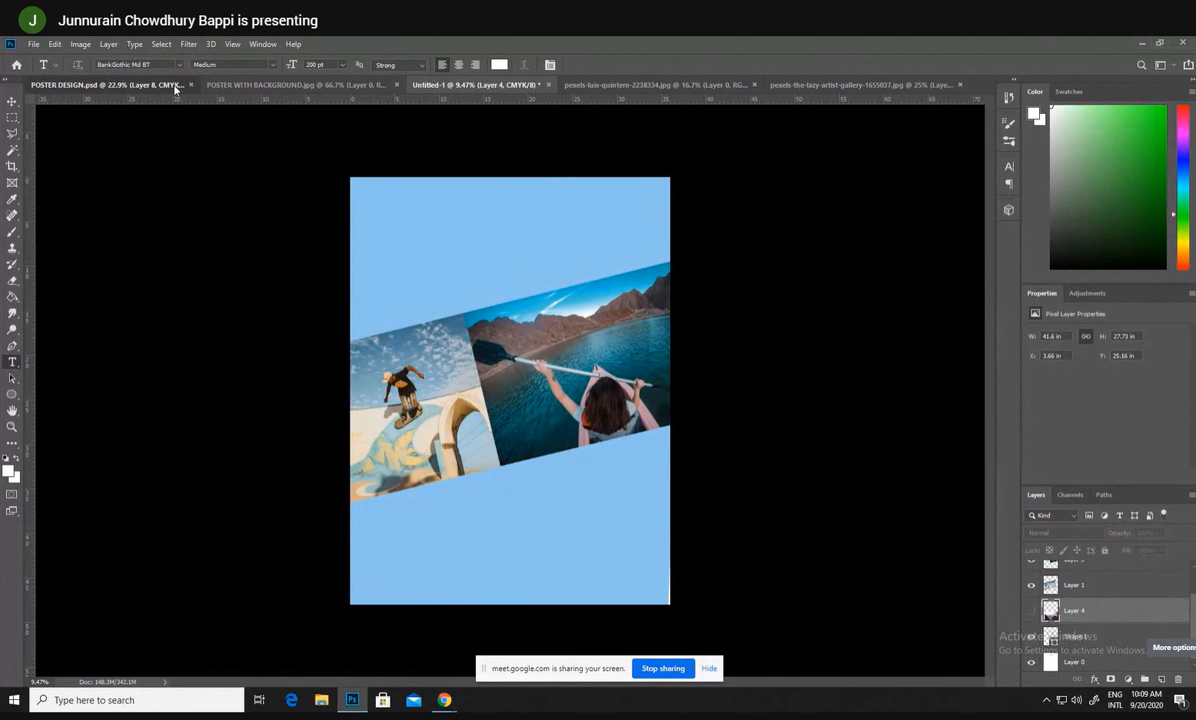
pyautogui.click(120, 85)
pyautogui.click(190, 85)
# - Close POSTER WITH BACKGROUND.jpg without saving its changes
pyautogui.click(110, 84)
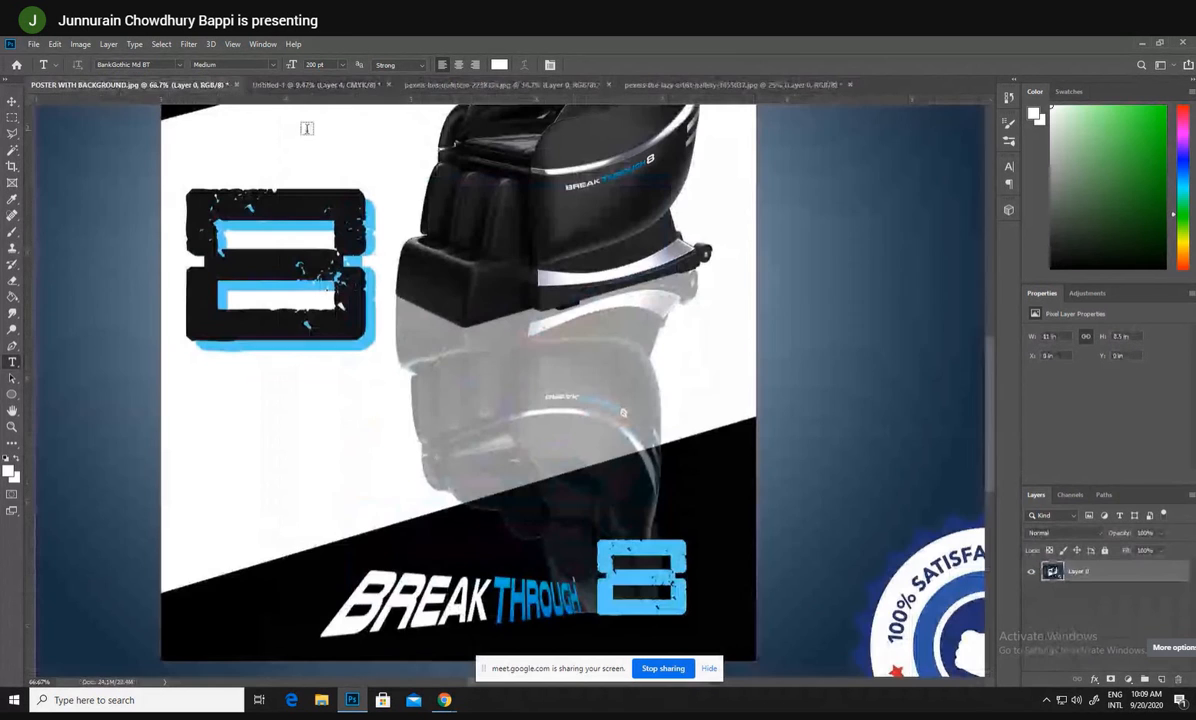
pyautogui.click(238, 85)
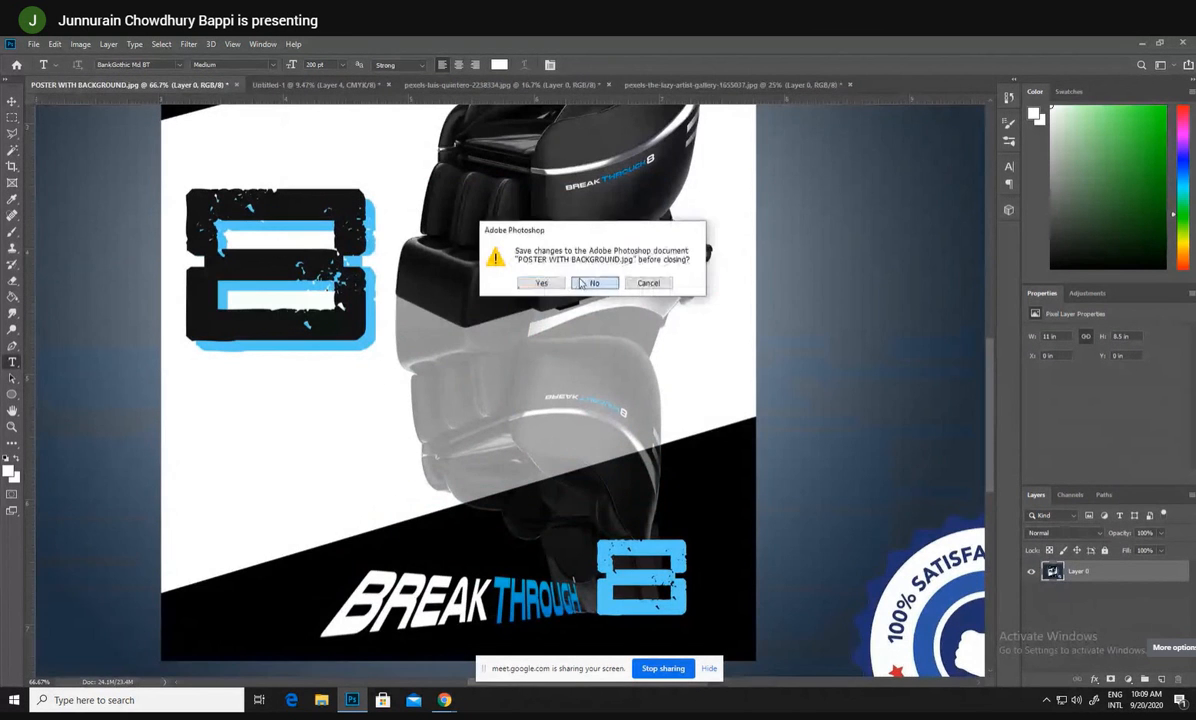
pyautogui.click(556, 265)
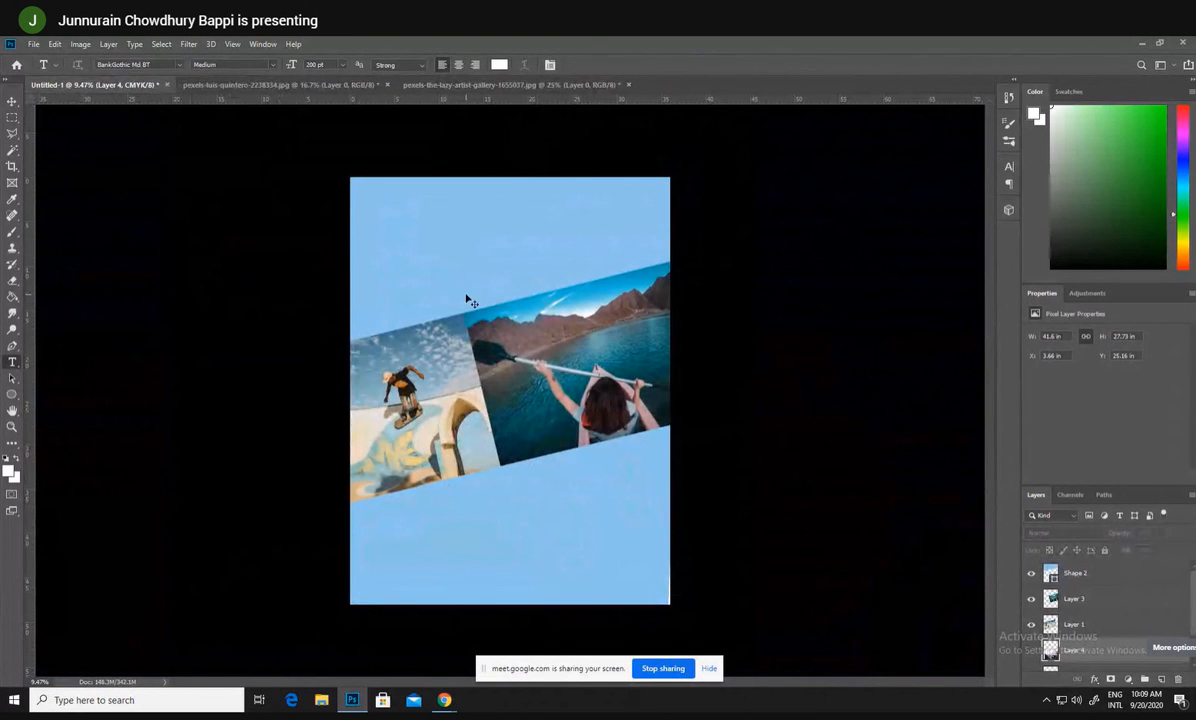
# - Save the poster as the Photoshop file "go pro poster" in the photoshop files folder, with Maximize Compatibility on
pyautogui.hotkey('ctrl', 's')
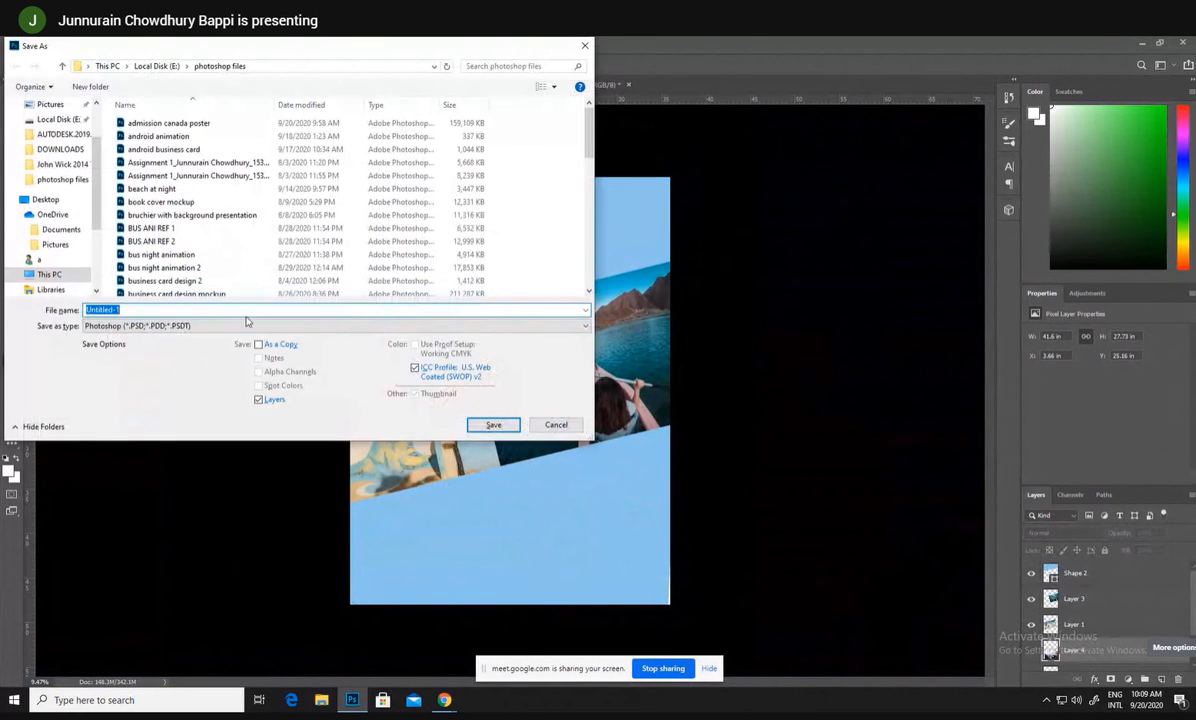
pyautogui.write('go pro poster')
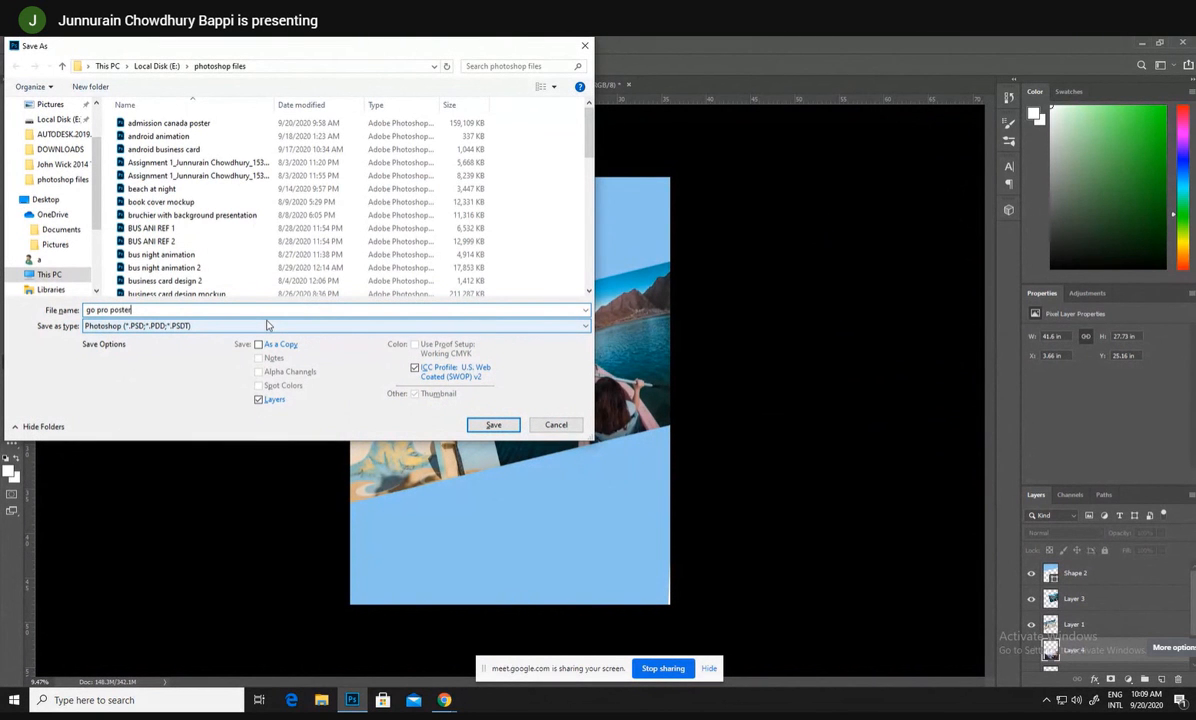
pyautogui.press('Return')
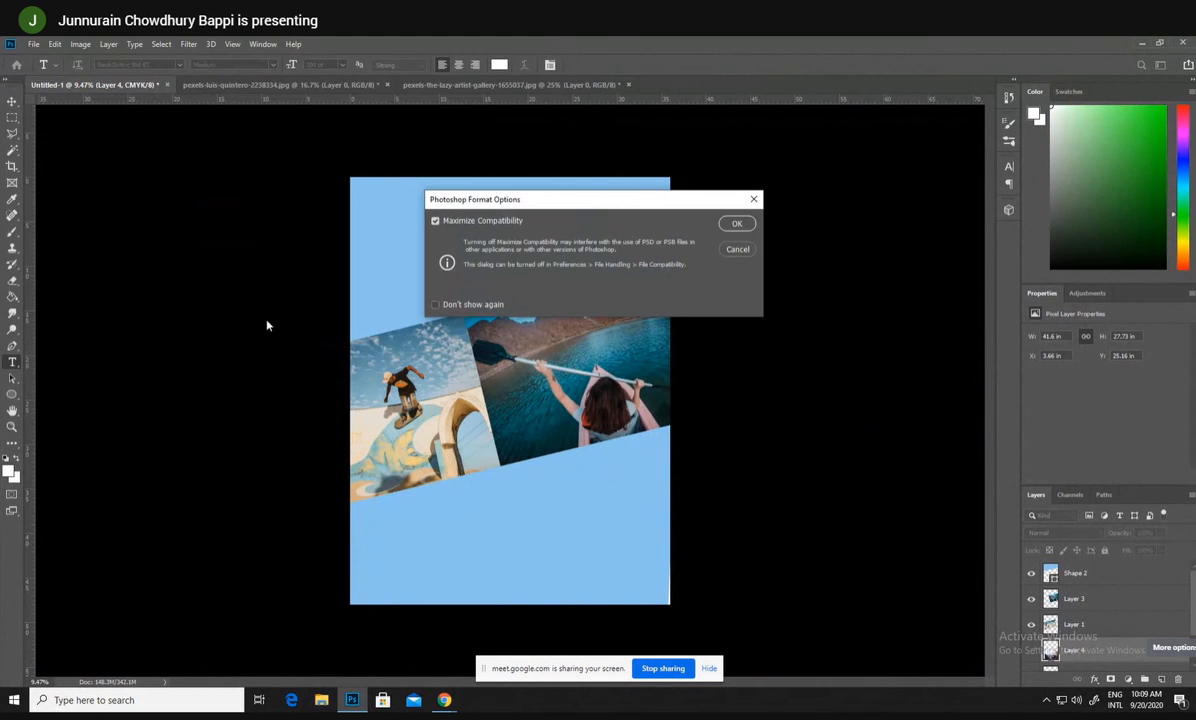
pyautogui.press('Return')
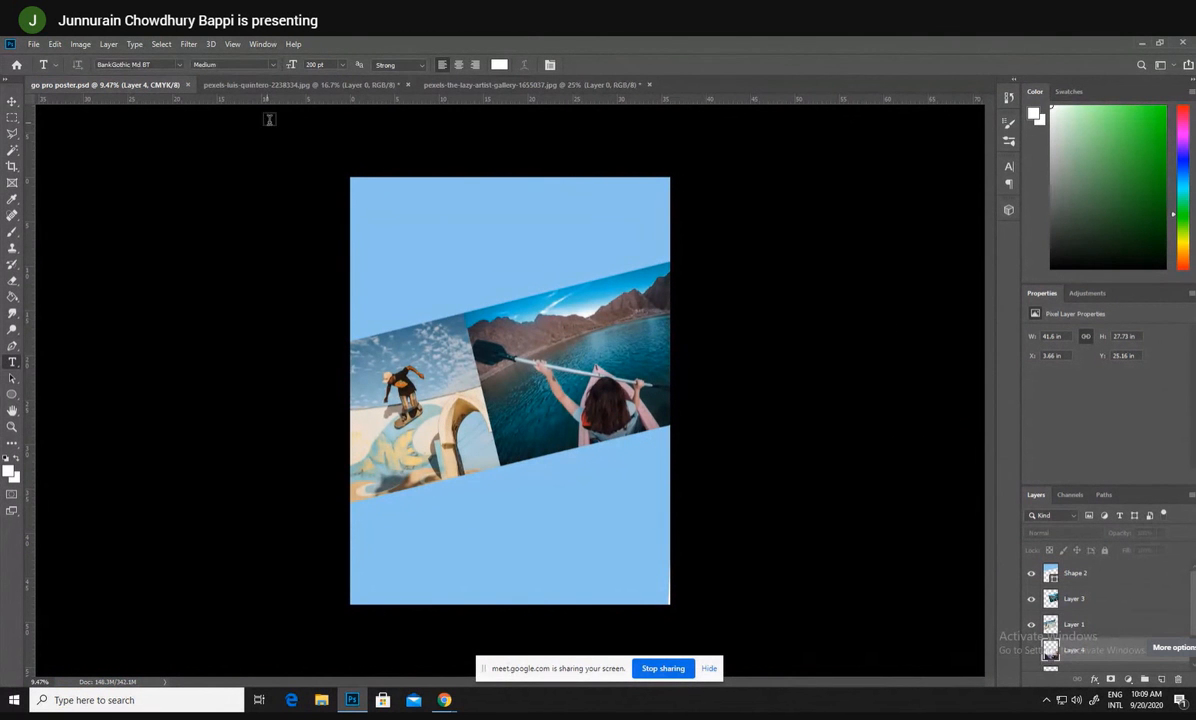
# - Quit Photoshop without saving the changes to the kayak photo and the action camera photo
pyautogui.click(1182, 43)
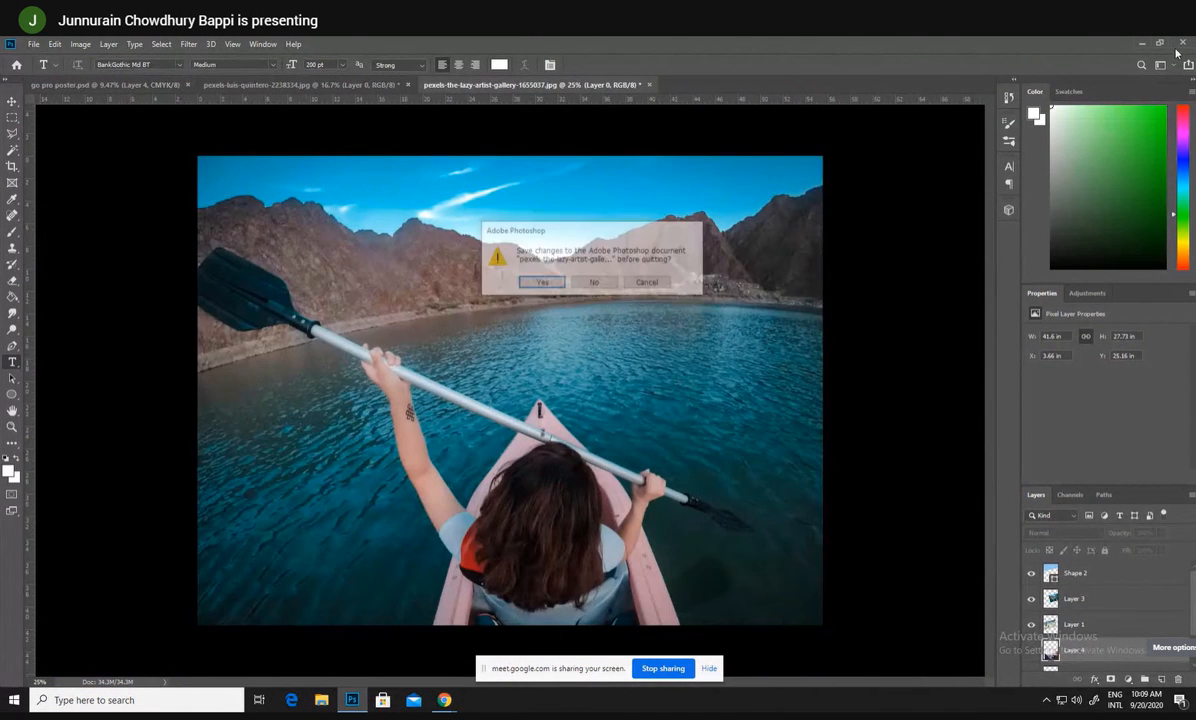
pyautogui.click(593, 284)
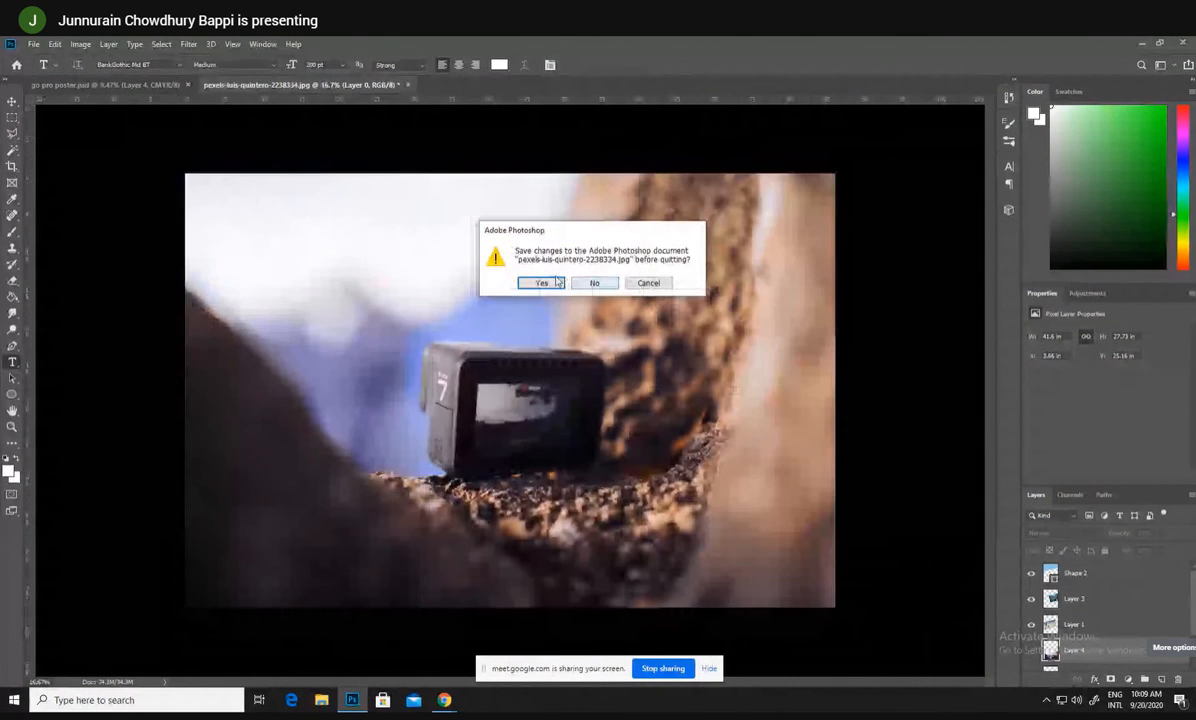
pyautogui.click(590, 282)
# - Open the Windows temporary files folder by running the %temp% command
pyautogui.hotkey('alt', 'Tab')
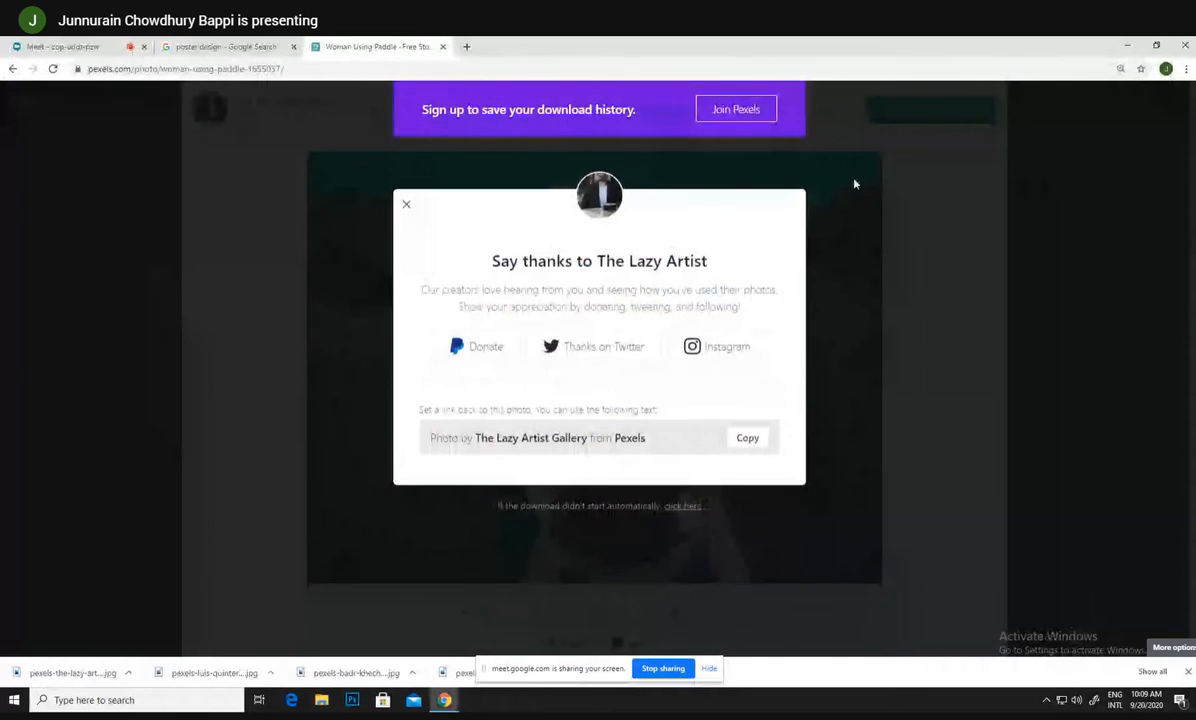
pyautogui.click(162, 696)
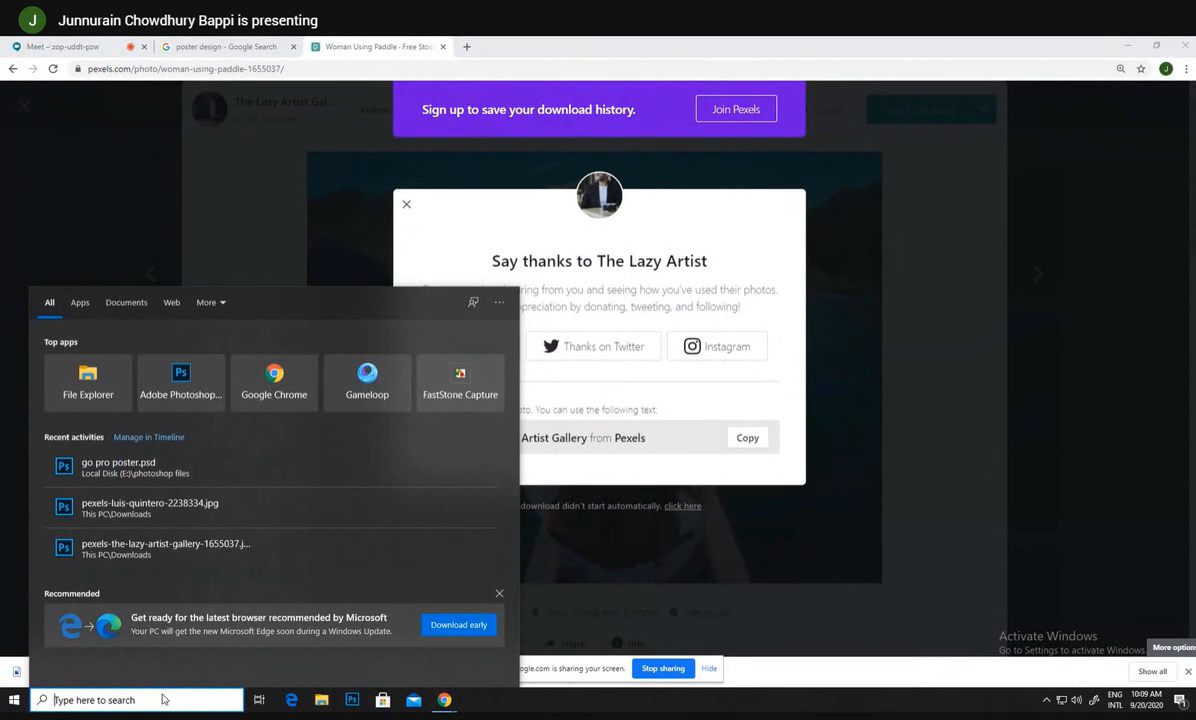
pyautogui.write('run')
pyautogui.press('Return')
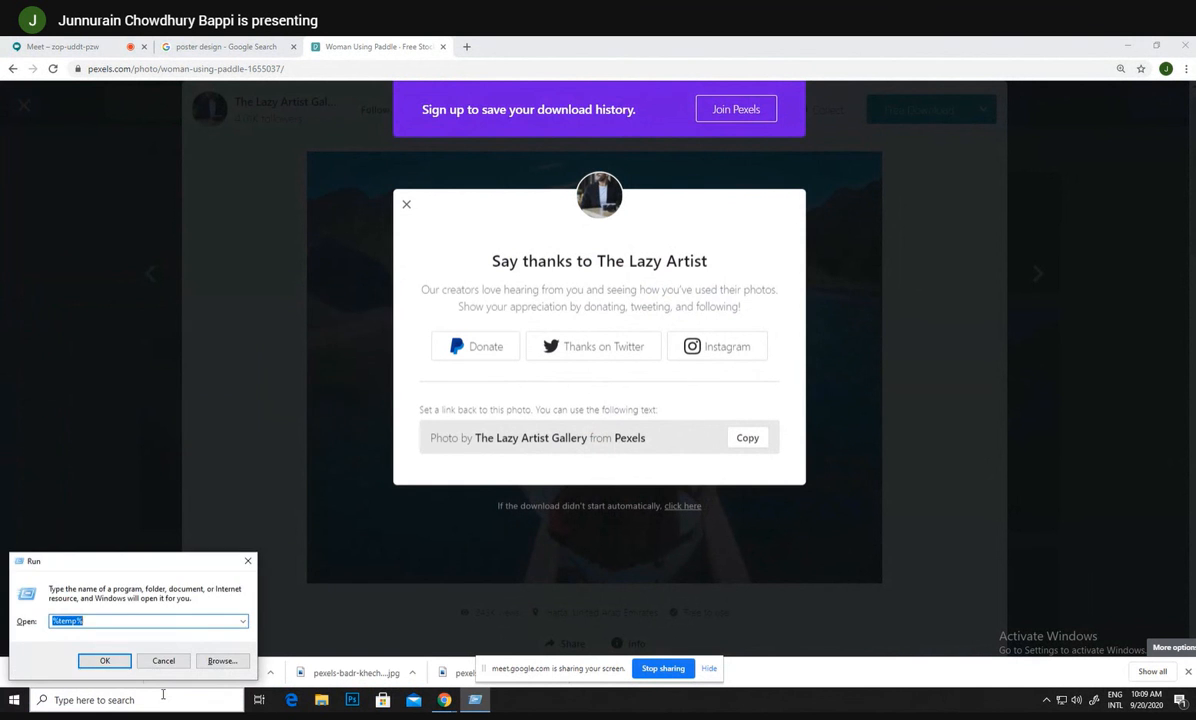
pyautogui.press('Return')
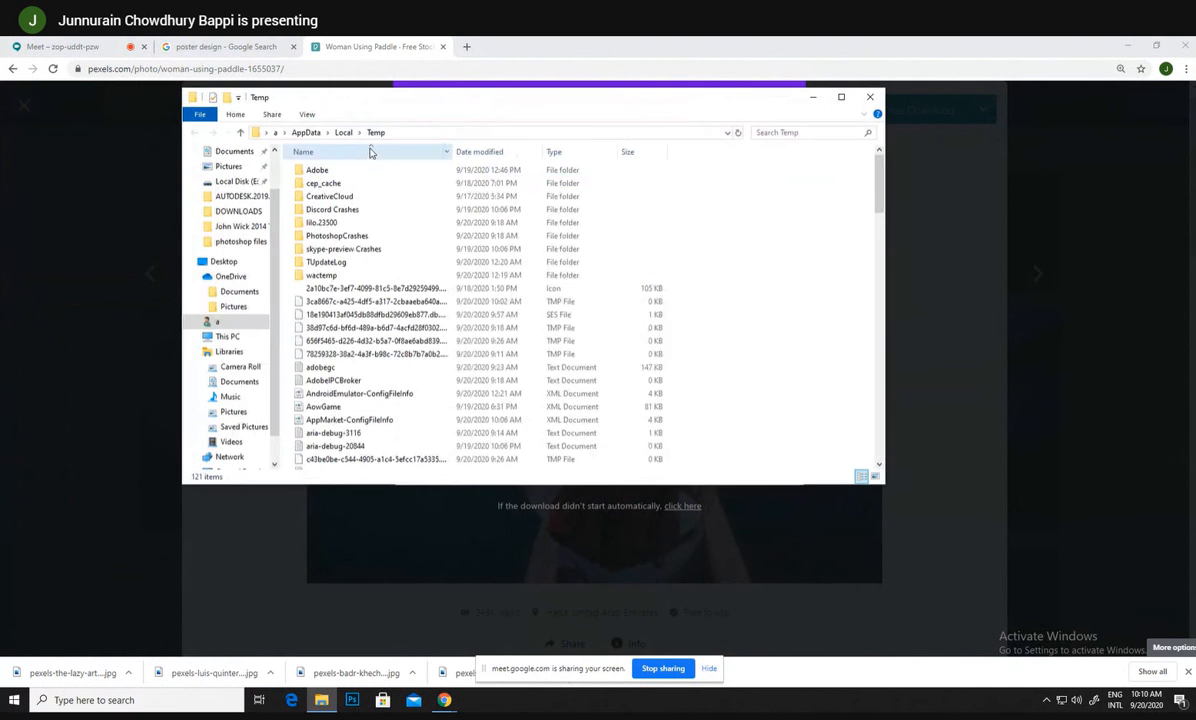
# - Delete all files and folders inside the Temp folder
pyautogui.click(370, 168)
pyautogui.scroll(-20, 350, 354)
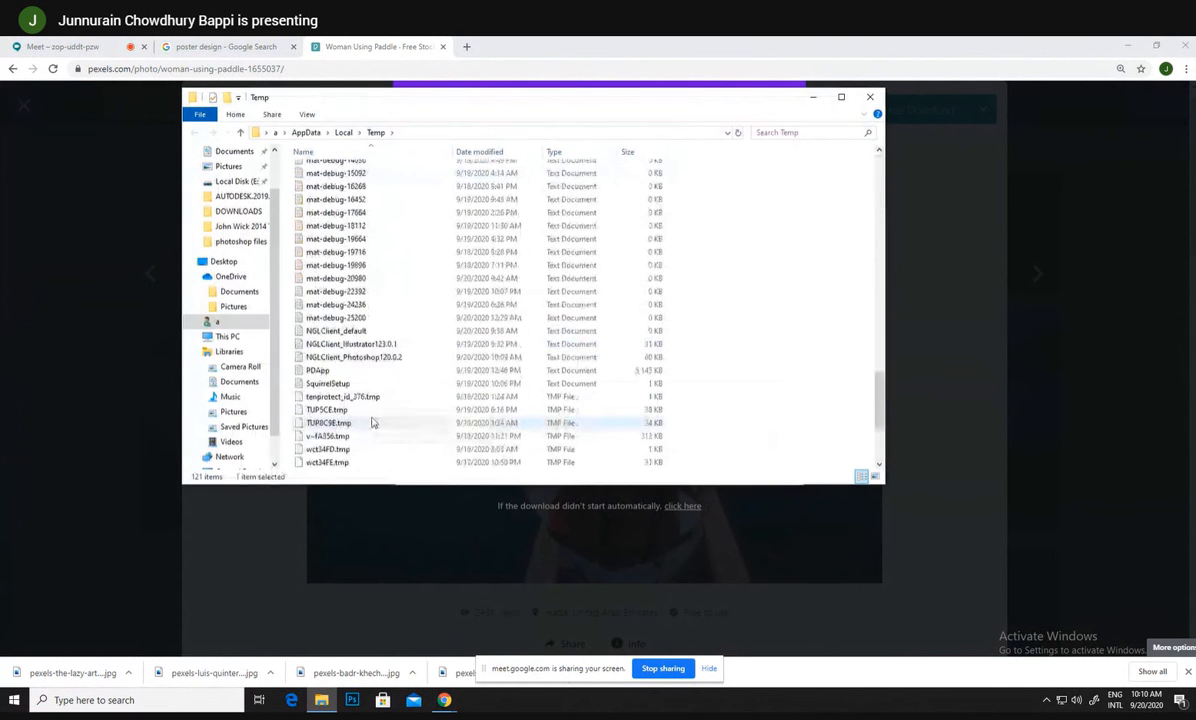
pyautogui.hotkey('ctrl', 'a')
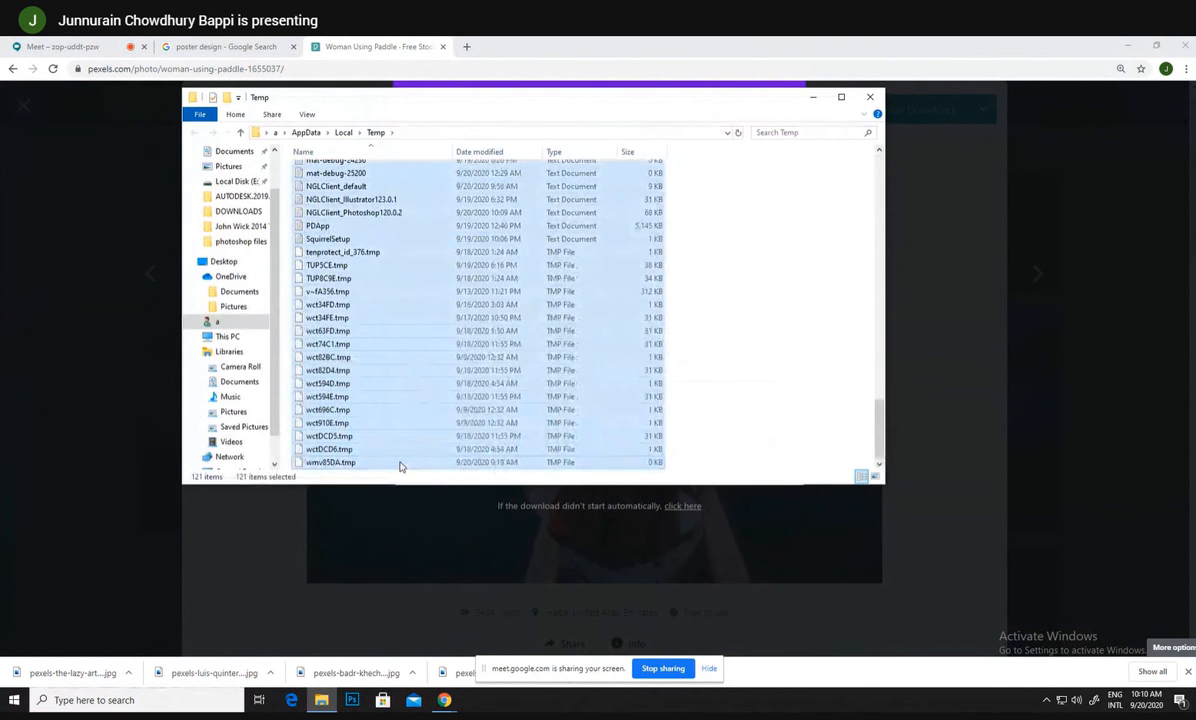
pyautogui.rightClick(400, 466)
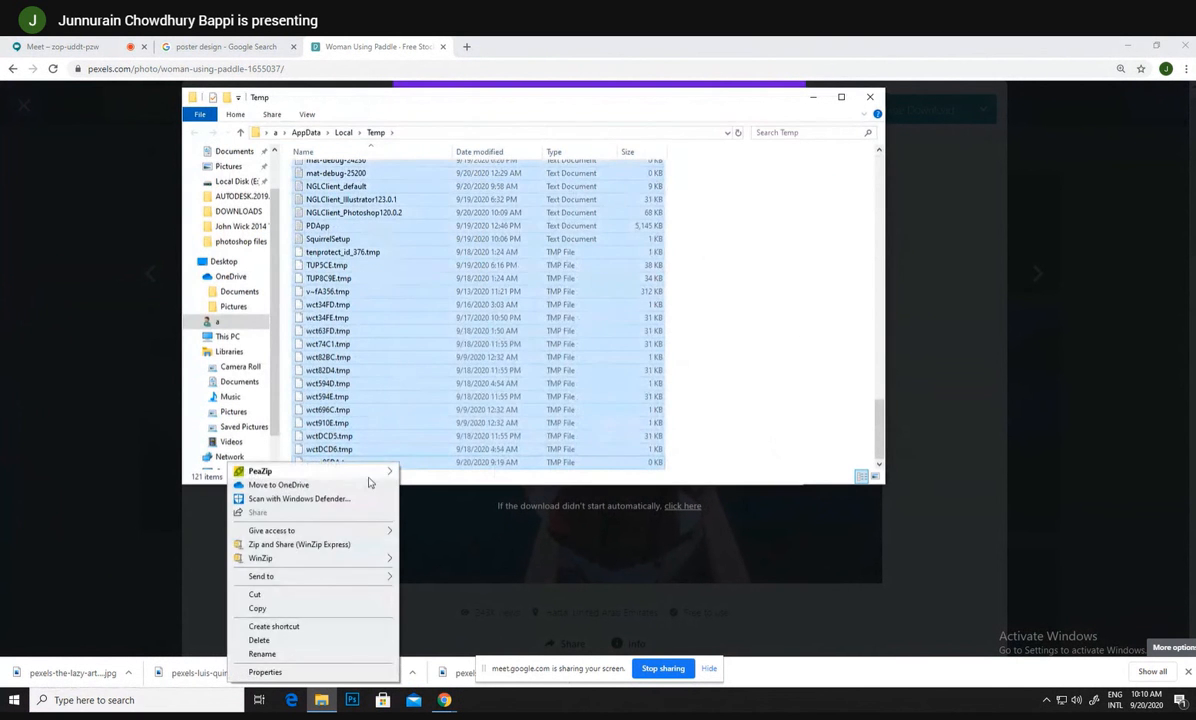
pyautogui.click(295, 640)
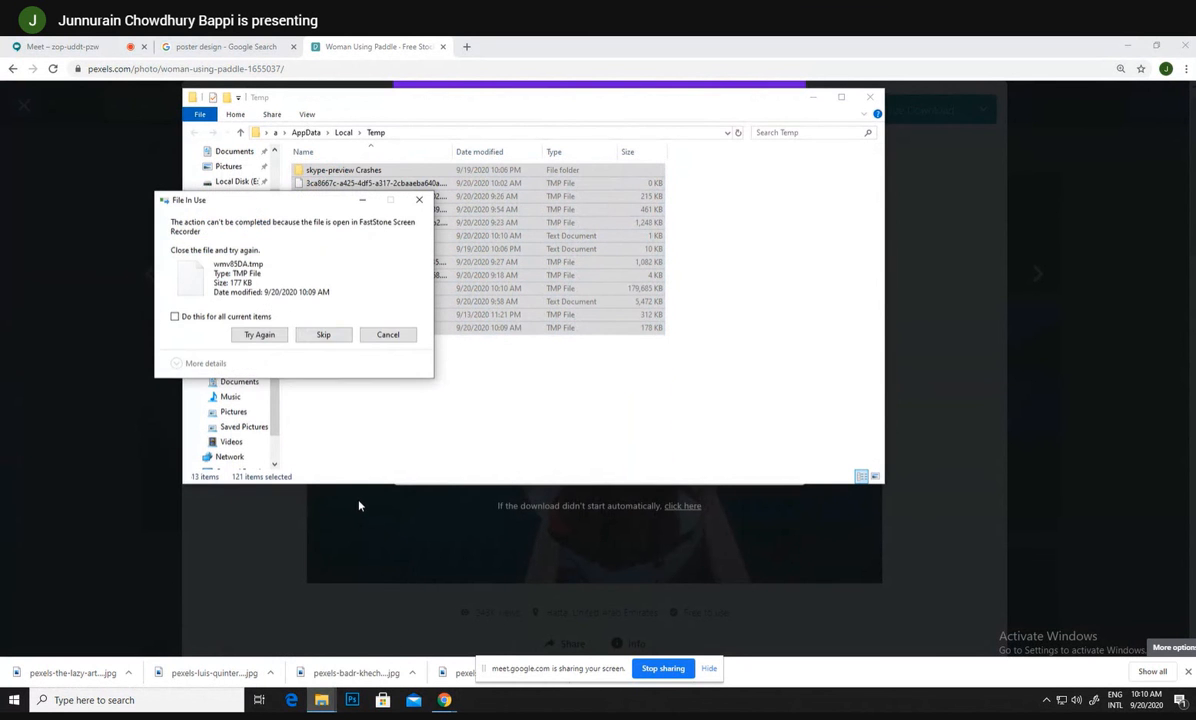
# - Skip the Temp items that are in use by other programs, applying the skip to all remaining items
pyautogui.click(342, 338)
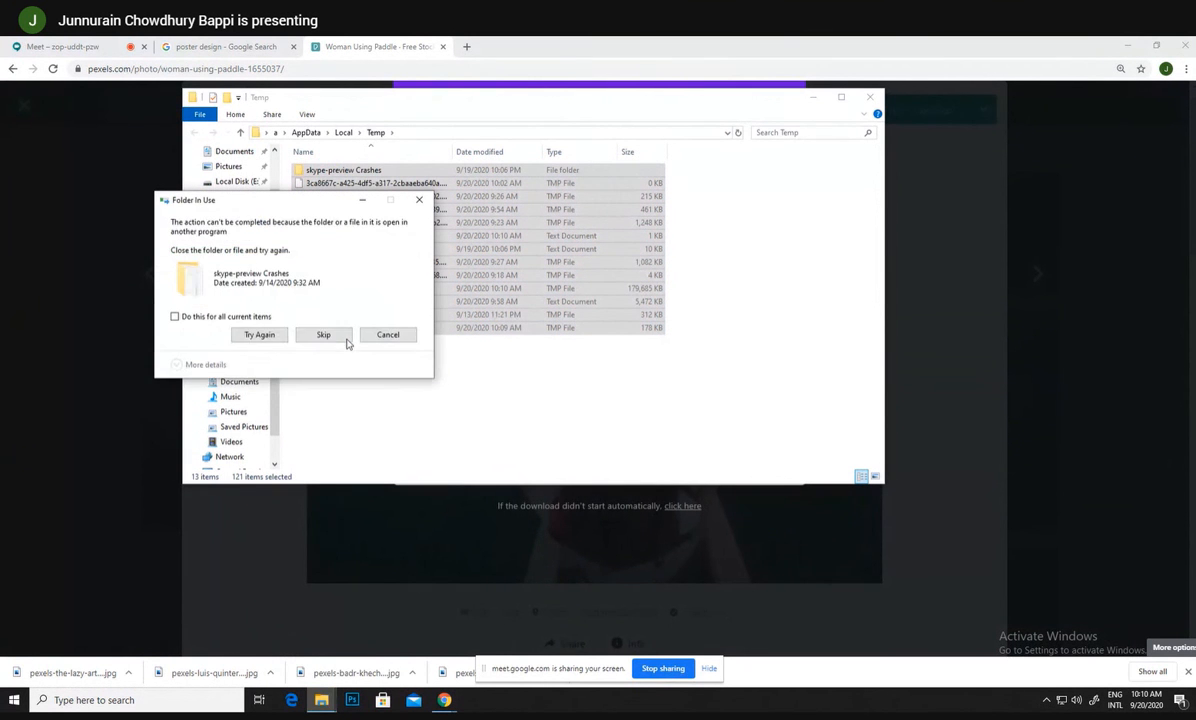
pyautogui.click(345, 338)
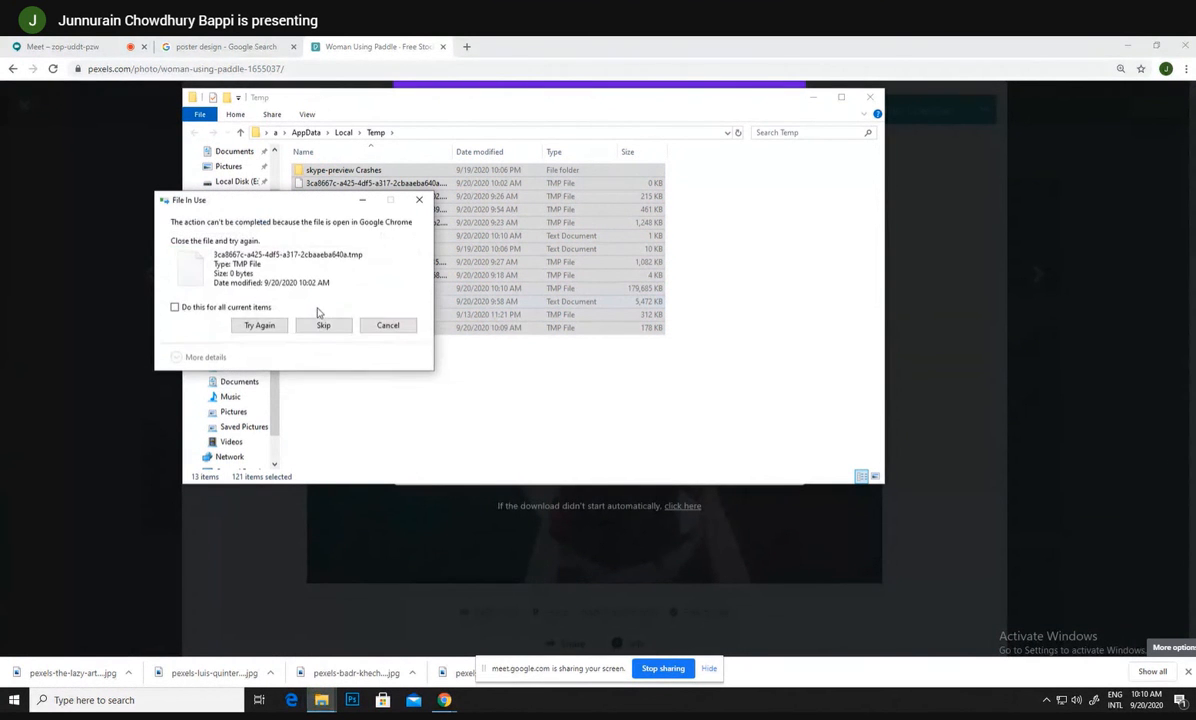
pyautogui.click(323, 326)
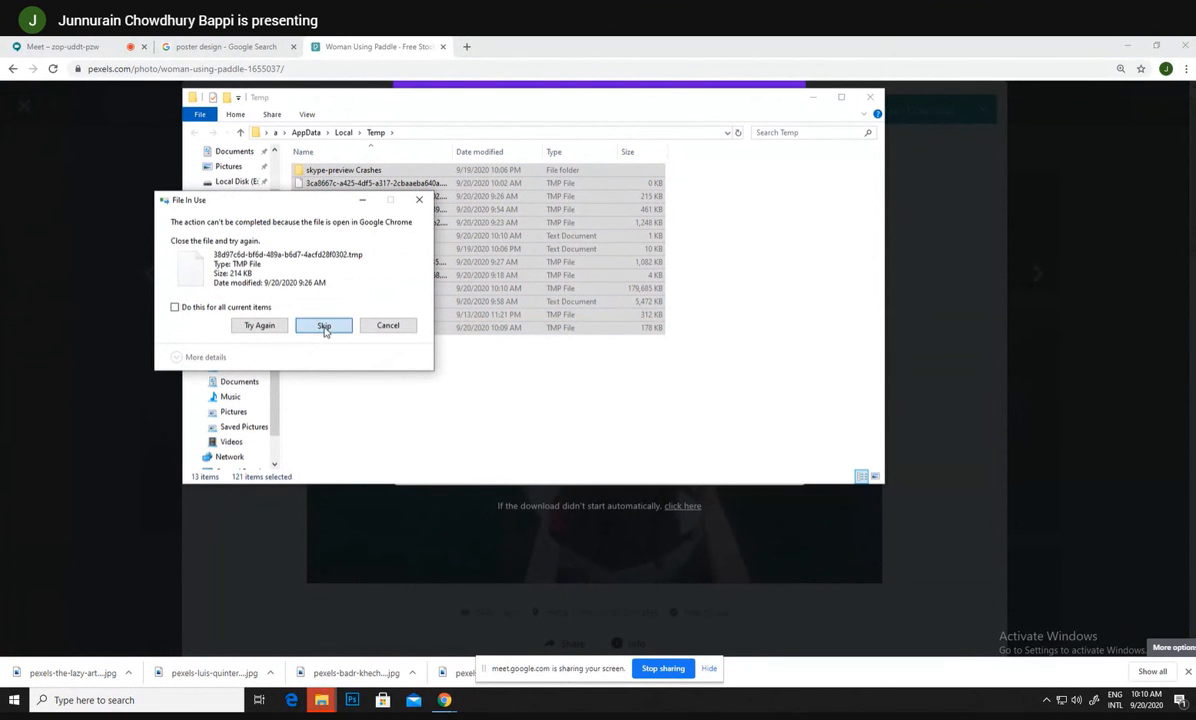
pyautogui.click(323, 327)
pyautogui.click(323, 327)
pyautogui.click(323, 327)
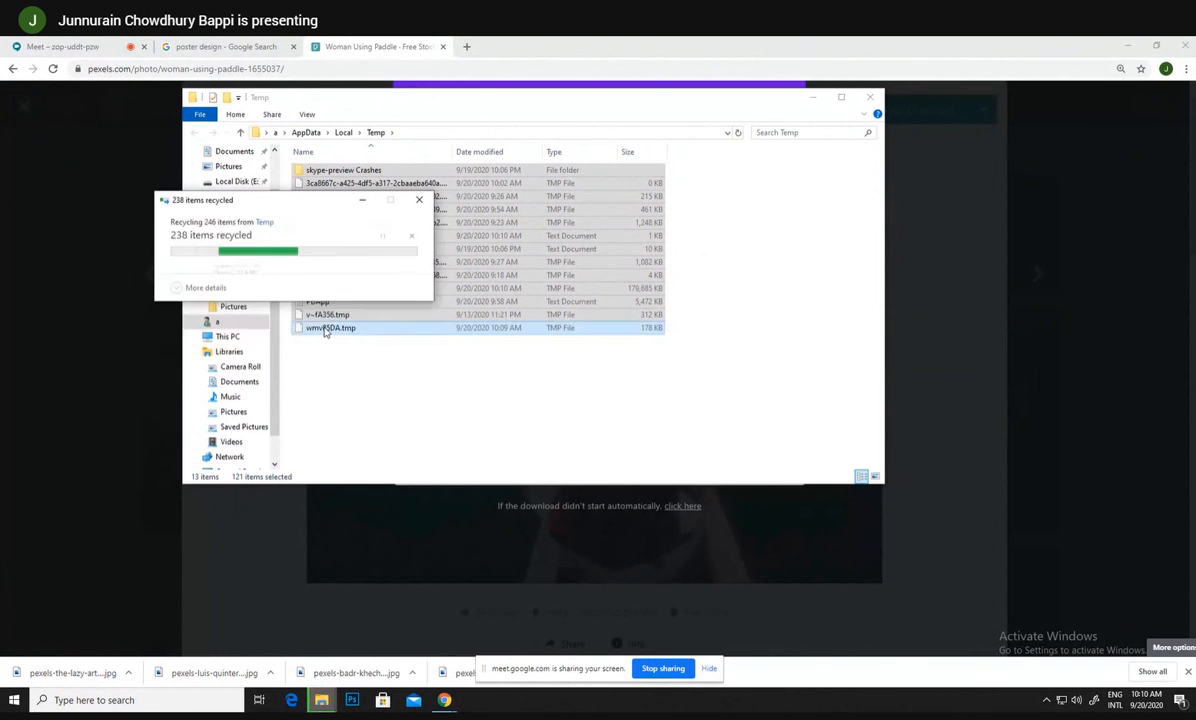
pyautogui.click(323, 327)
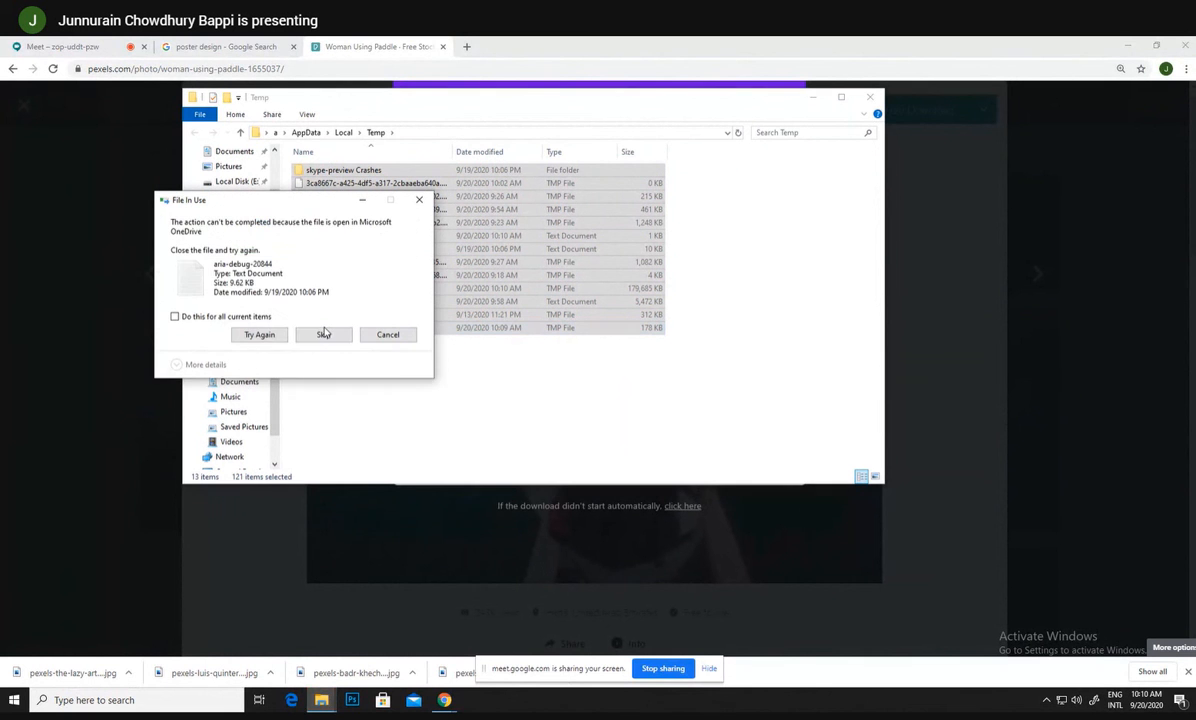
pyautogui.click(323, 333)
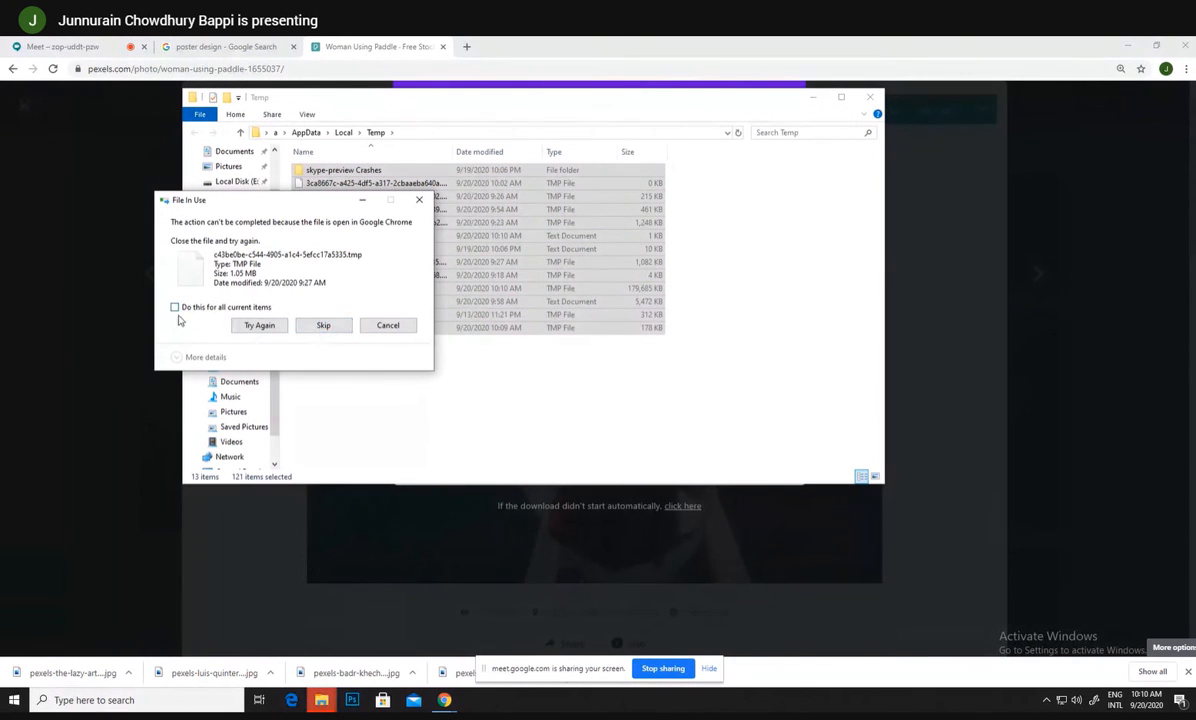
pyautogui.click(175, 308)
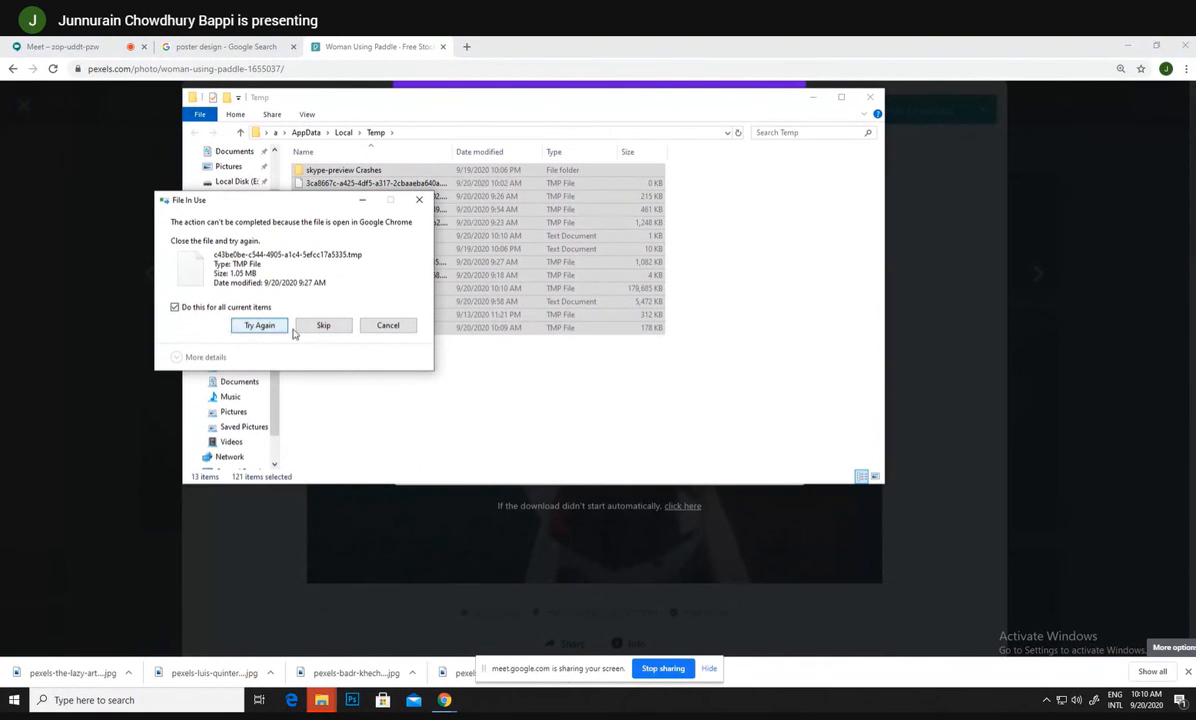
pyautogui.click(323, 325)
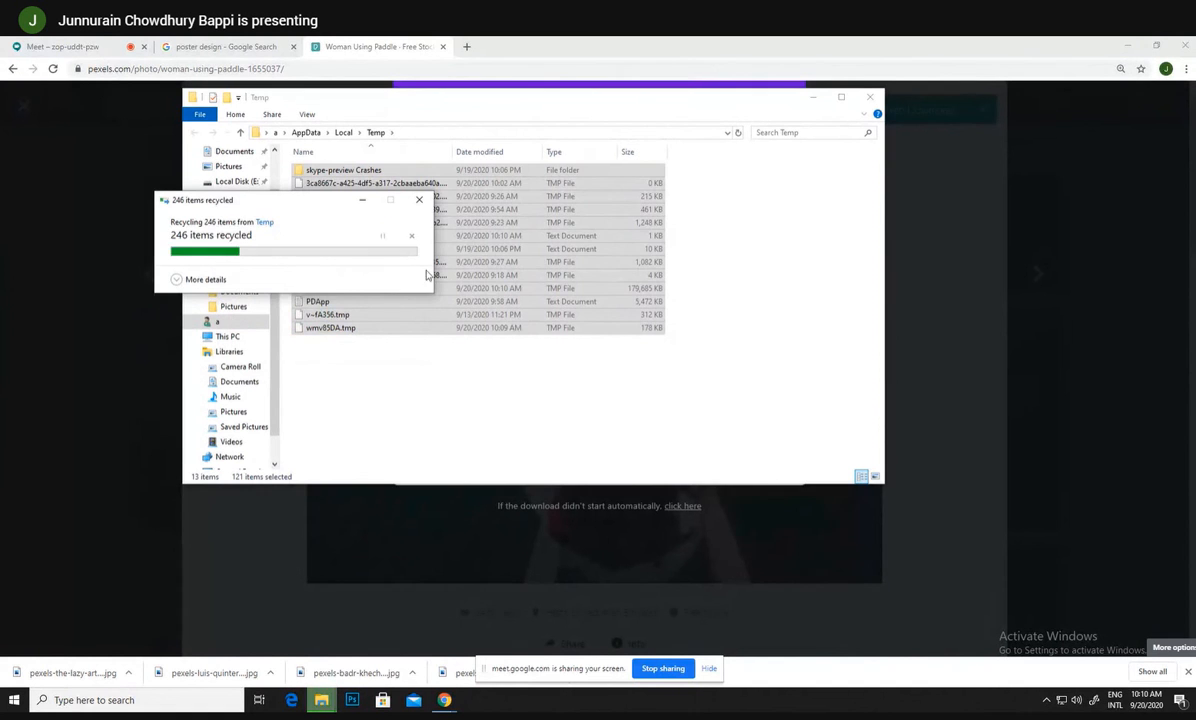
pyautogui.click(471, 277)
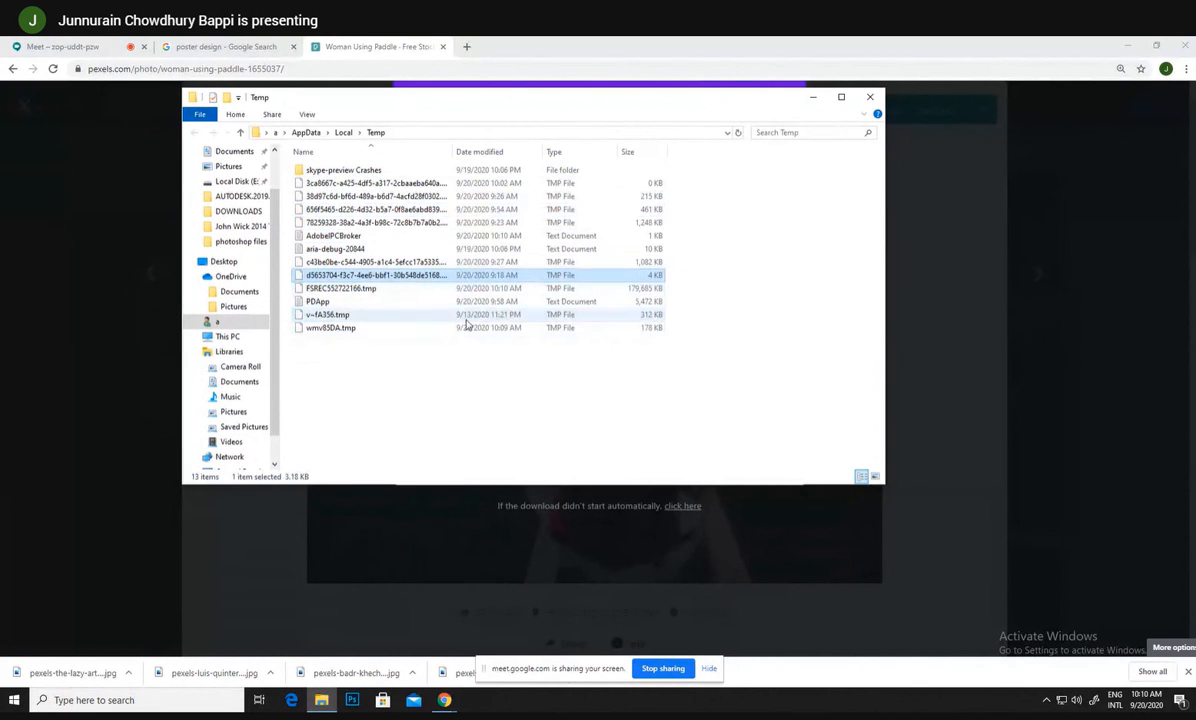
pyautogui.click(465, 318)
pyautogui.click(438, 211)
pyautogui.click(427, 239)
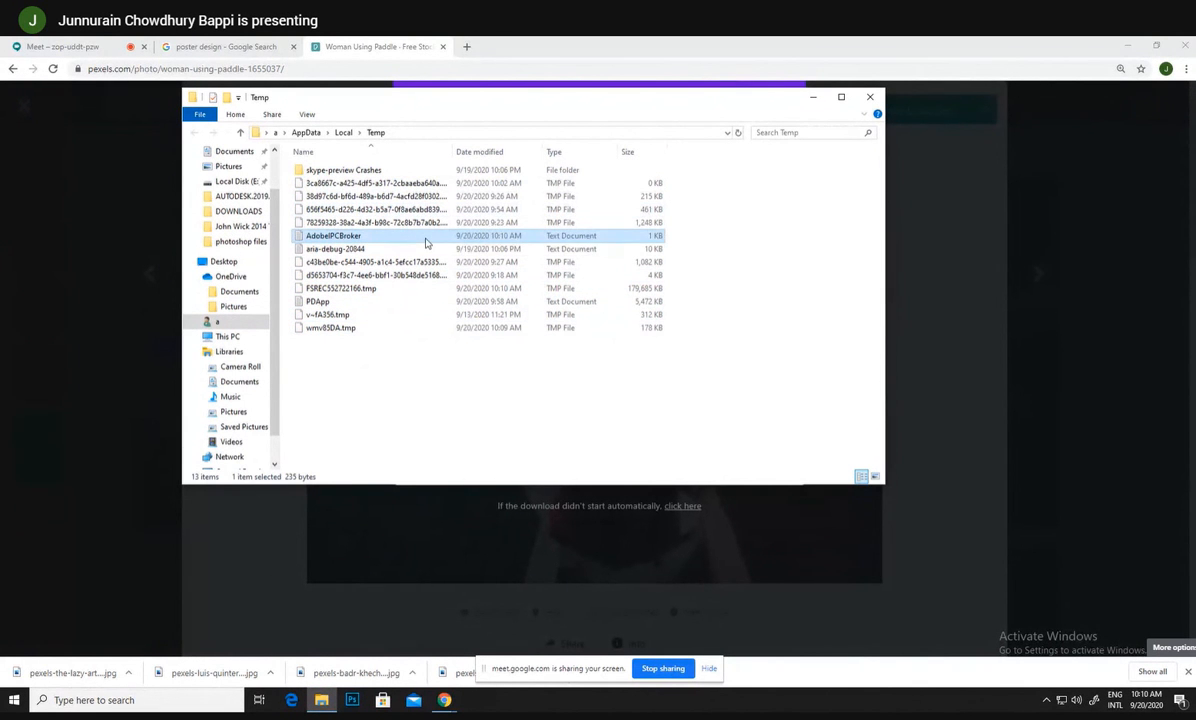
pyautogui.click(600, 184)
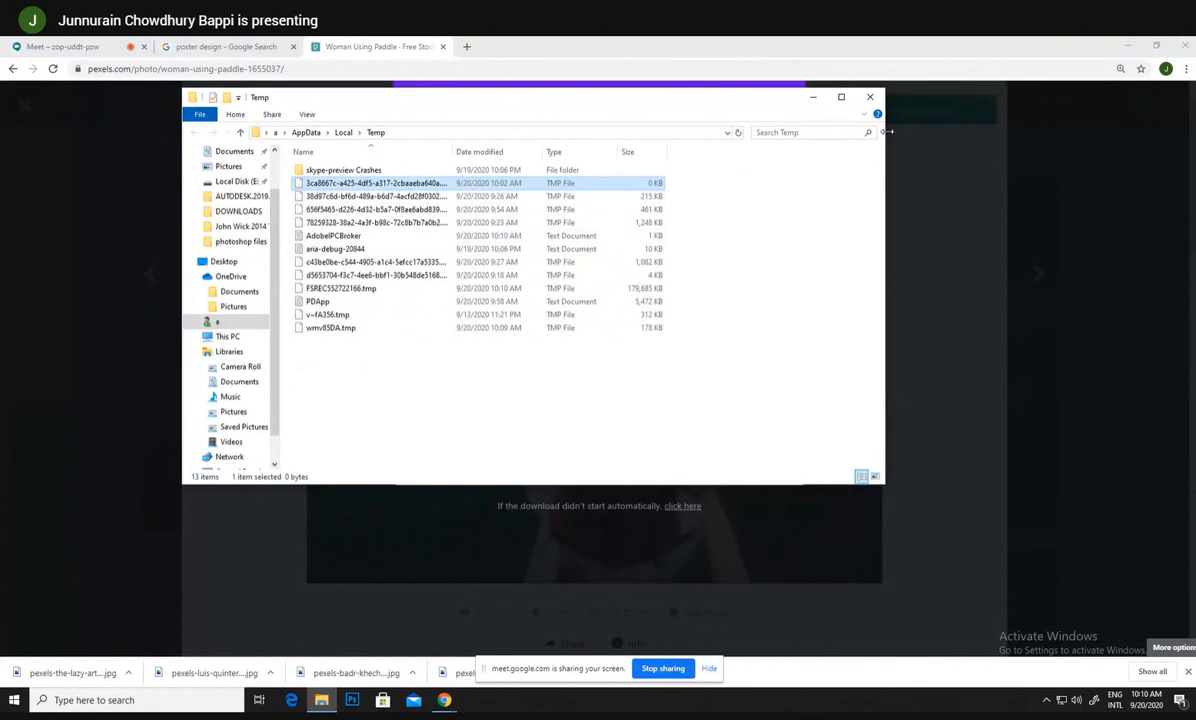
# - Minimize the Temp folder and browser windows, and permanently empty the Recycle Bin on the desktop
pyautogui.click(813, 97)
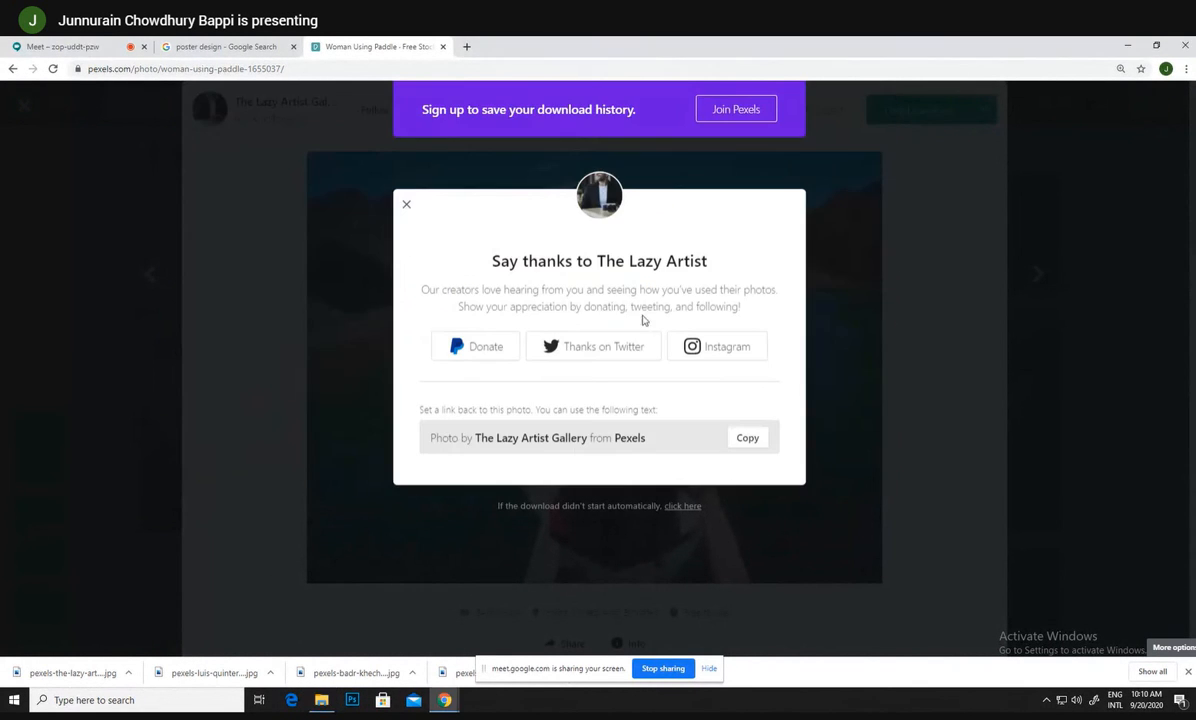
pyautogui.click(1128, 46)
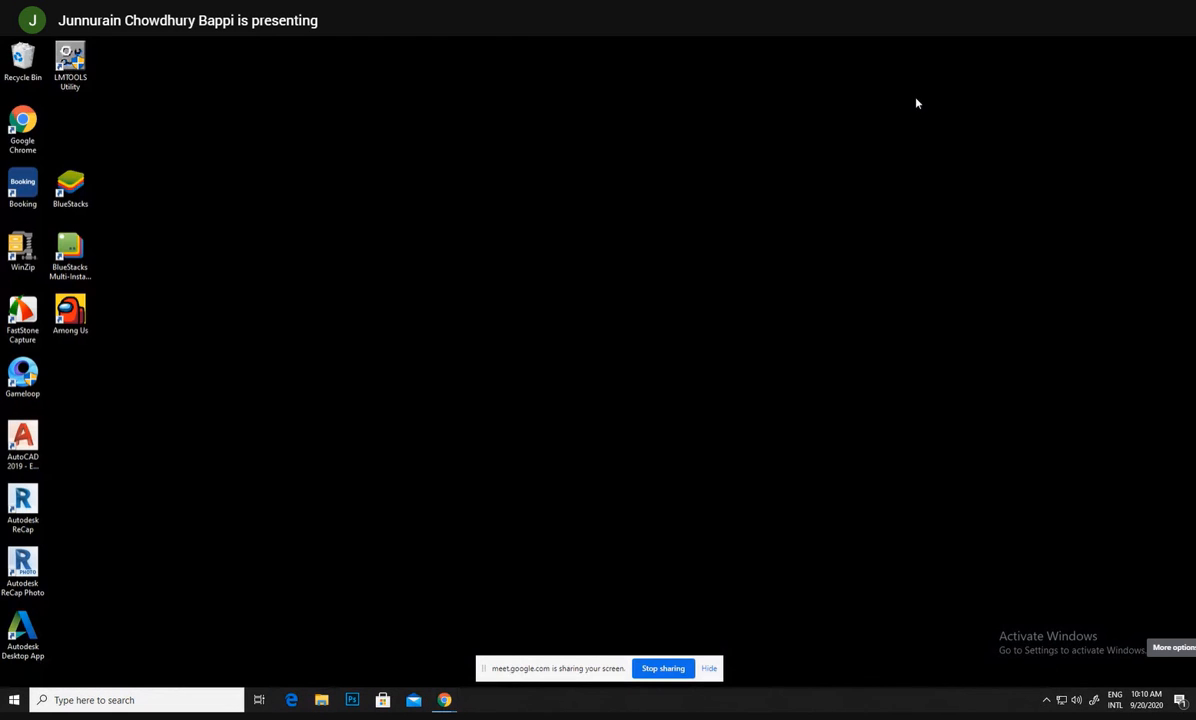
pyautogui.rightClick(24, 82)
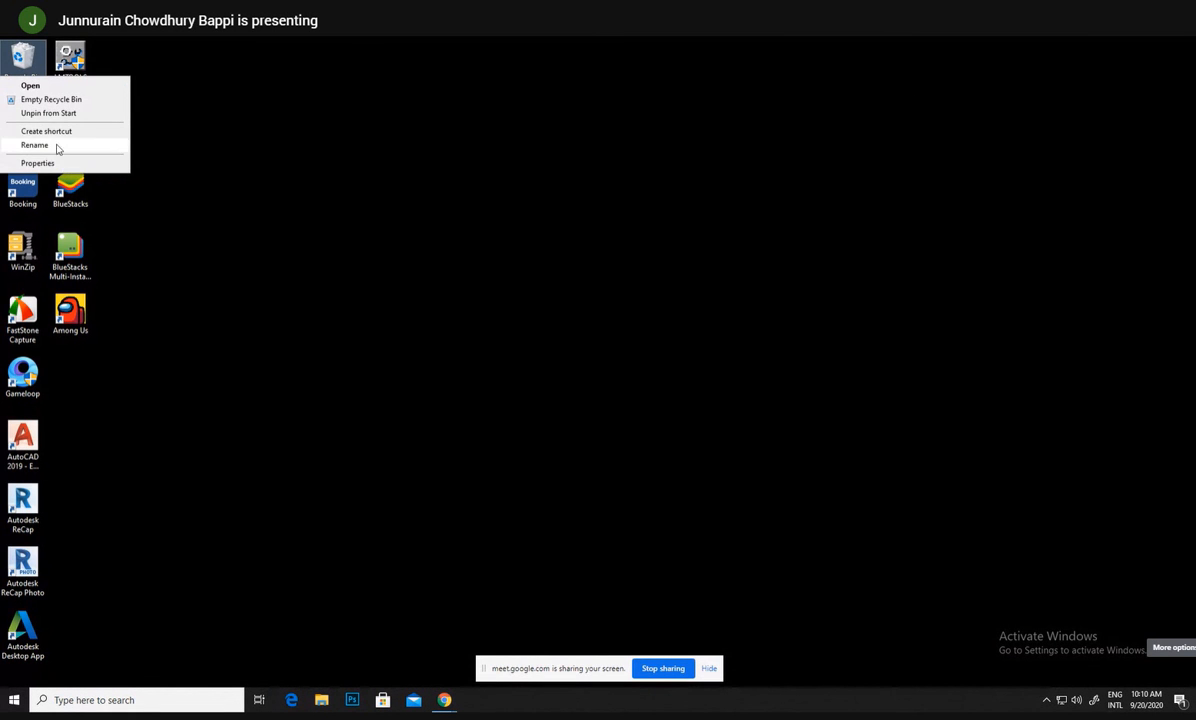
pyautogui.click(62, 100)
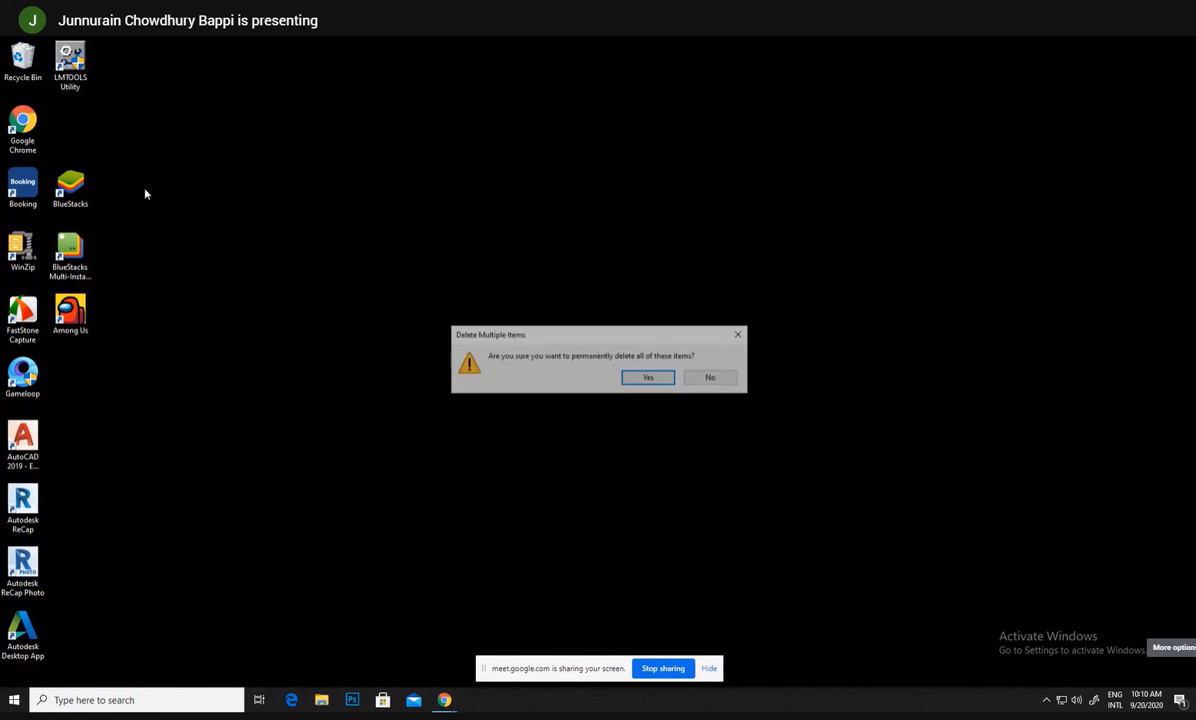
pyautogui.click(649, 377)
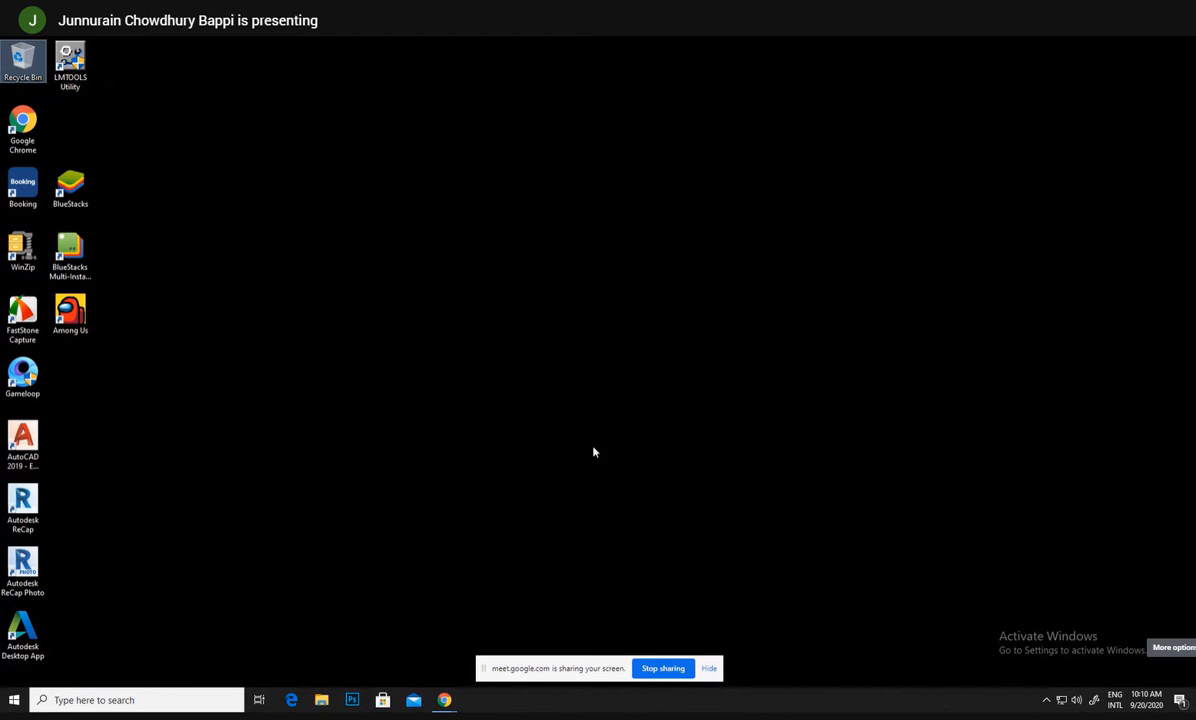
# - Open the properties of Local Disk (C:) from This PC and start Disk Cleanup for the drive
pyautogui.press('super+e')
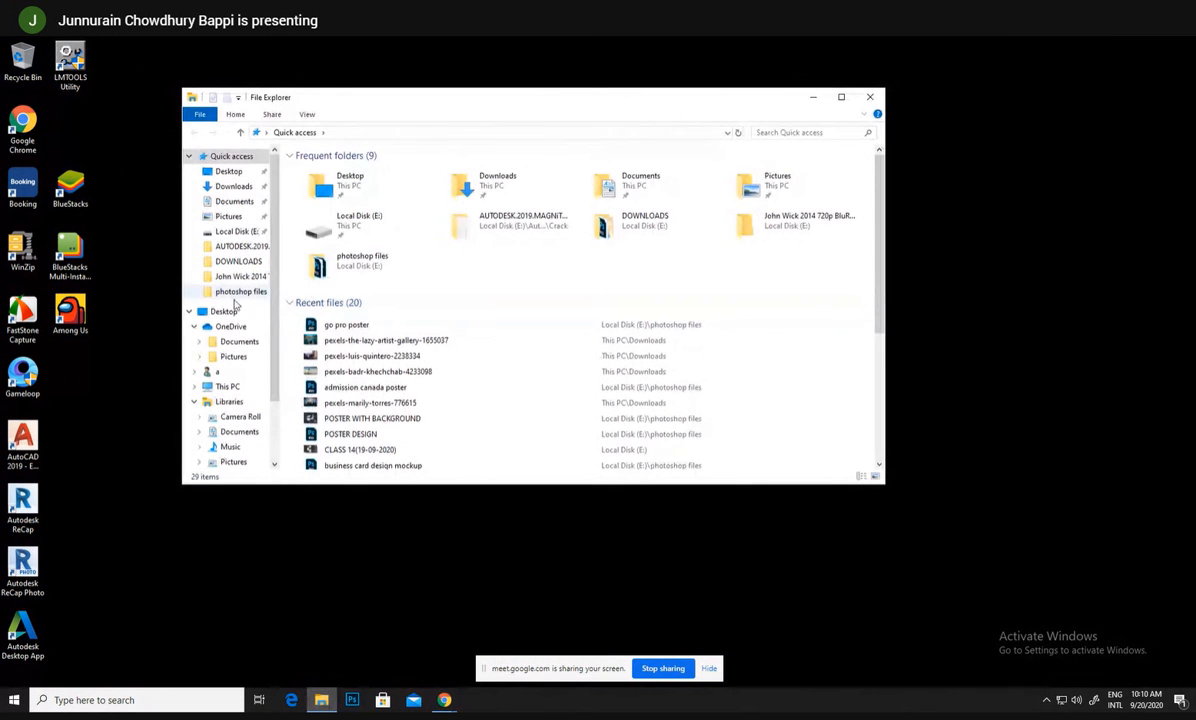
pyautogui.click(246, 389)
pyautogui.rightClick(398, 305)
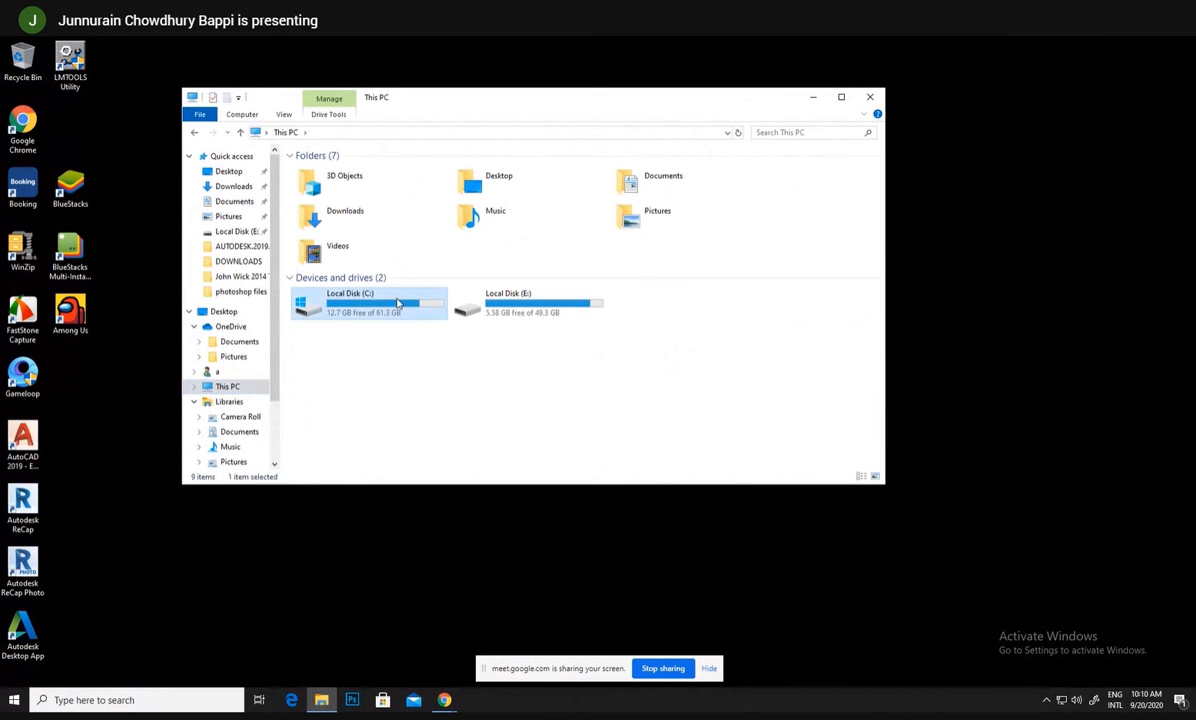
pyautogui.click(324, 508)
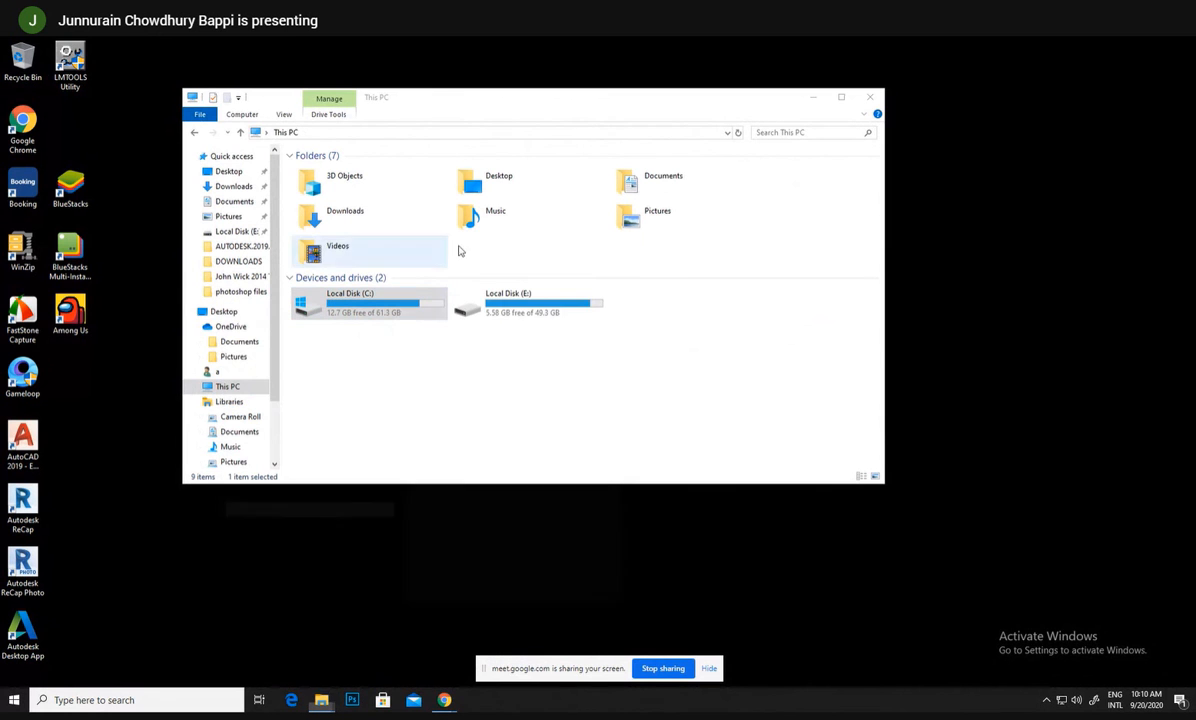
pyautogui.click(588, 510)
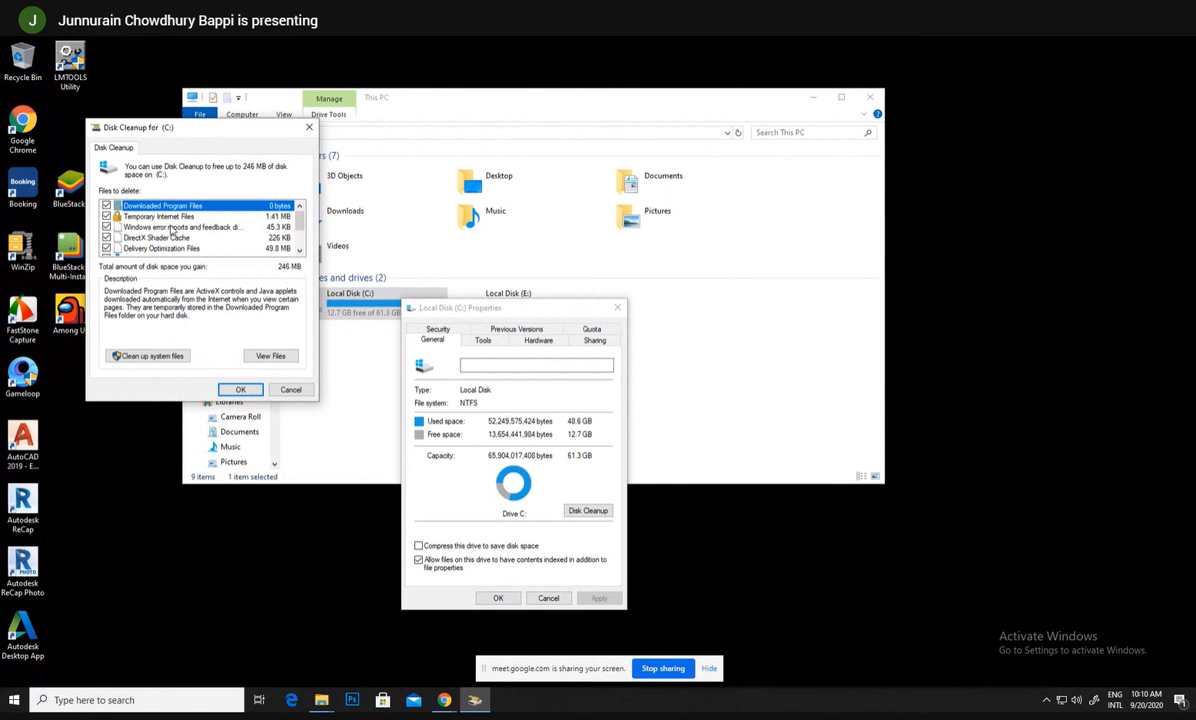
# - Look through the file categories offered for deletion and rescan drive C with system files included
pyautogui.scroll(-2, 172, 229)
pyautogui.scroll(2, 170, 230)
pyautogui.scroll(-2, 172, 230)
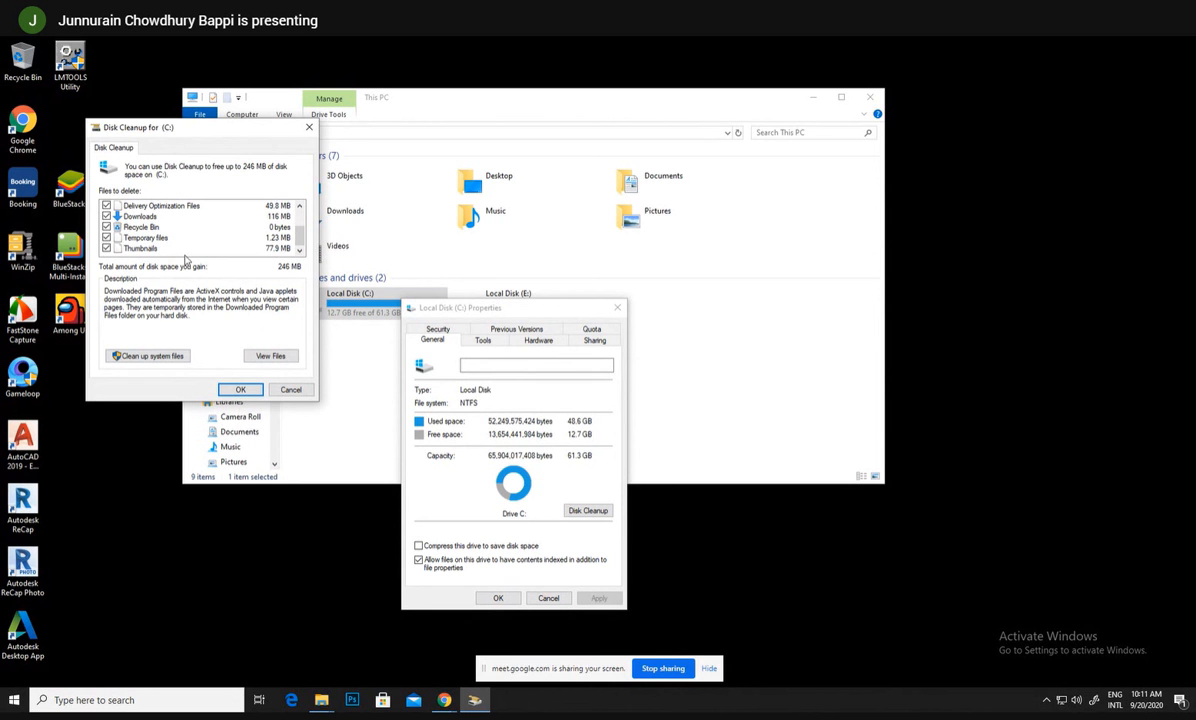
pyautogui.click(152, 356)
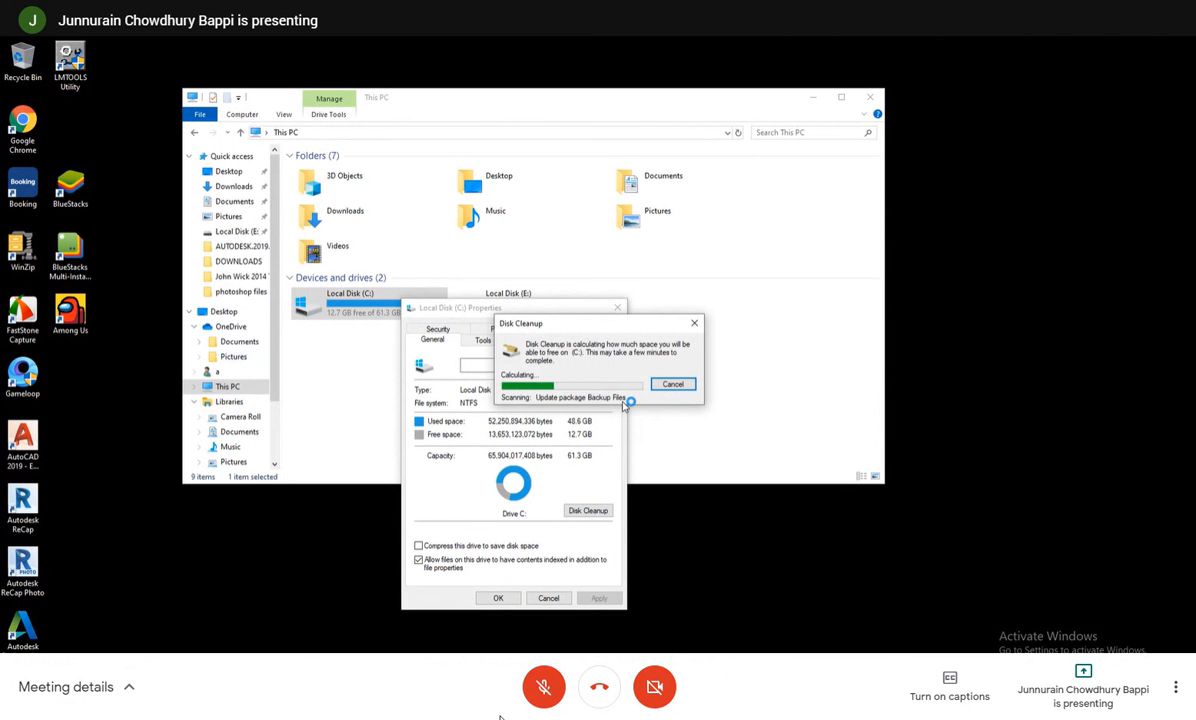
pyautogui.click(542, 689)
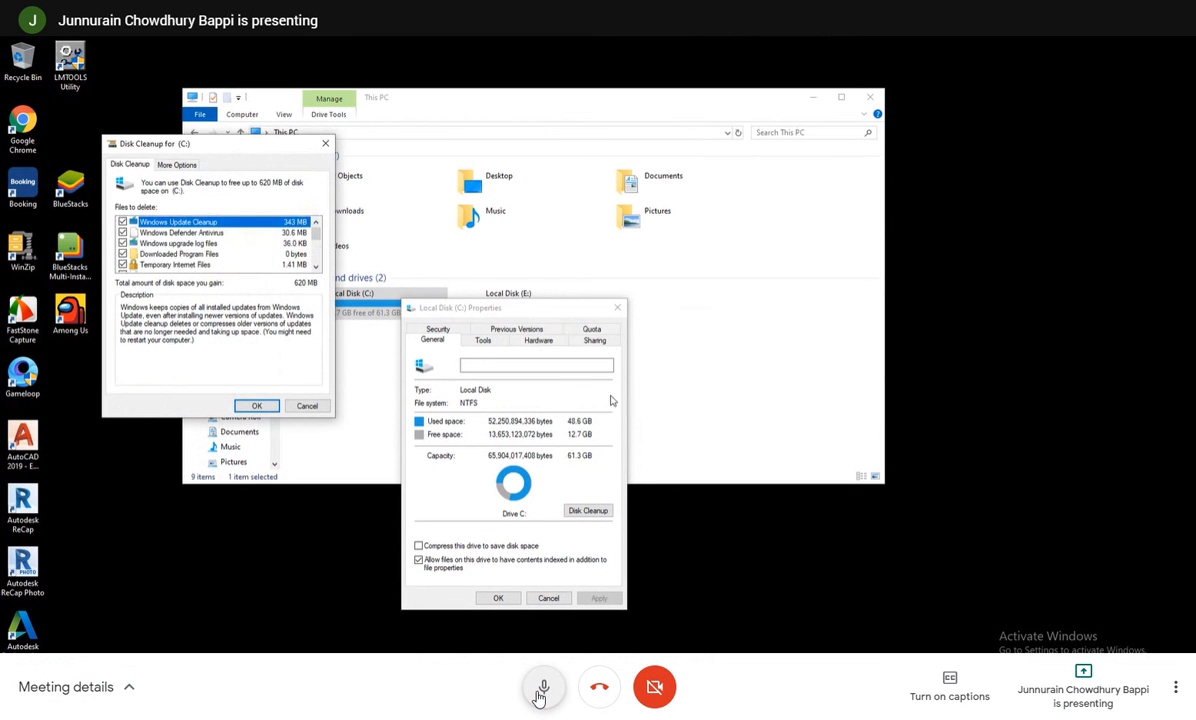
# - Run the cleanup with the checked file categories and confirm permanently deleting the files from drive C
pyautogui.scroll(-3, 220, 245)
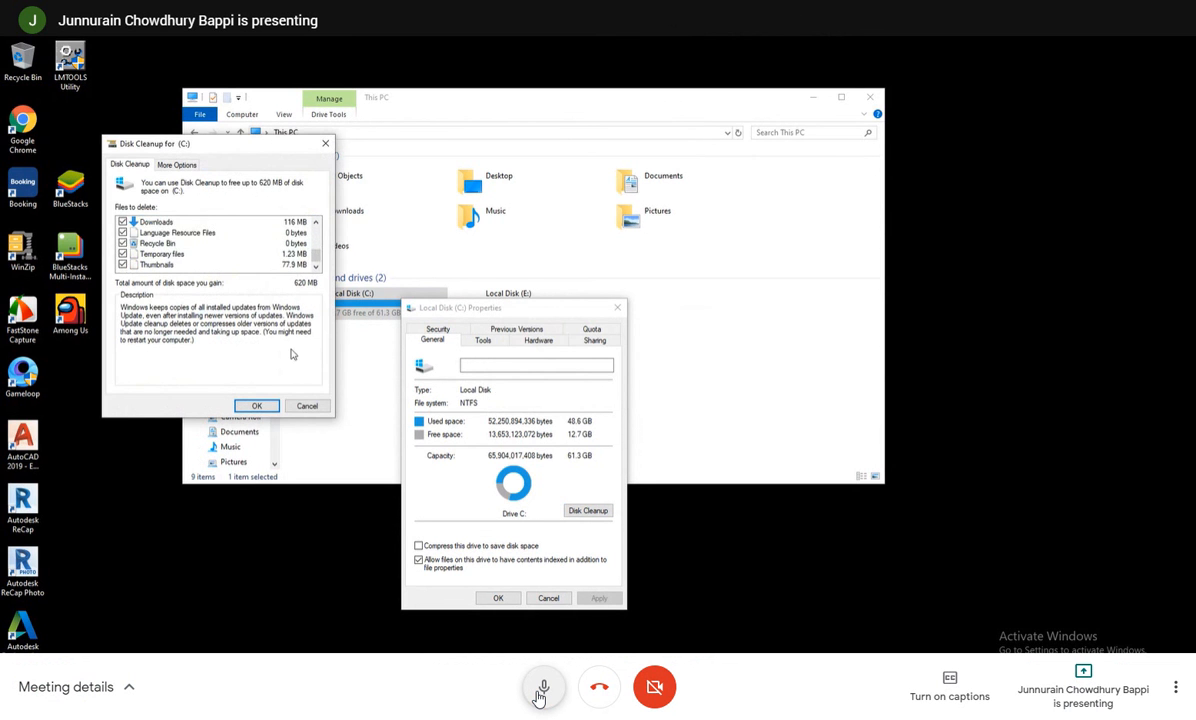
pyautogui.click(258, 408)
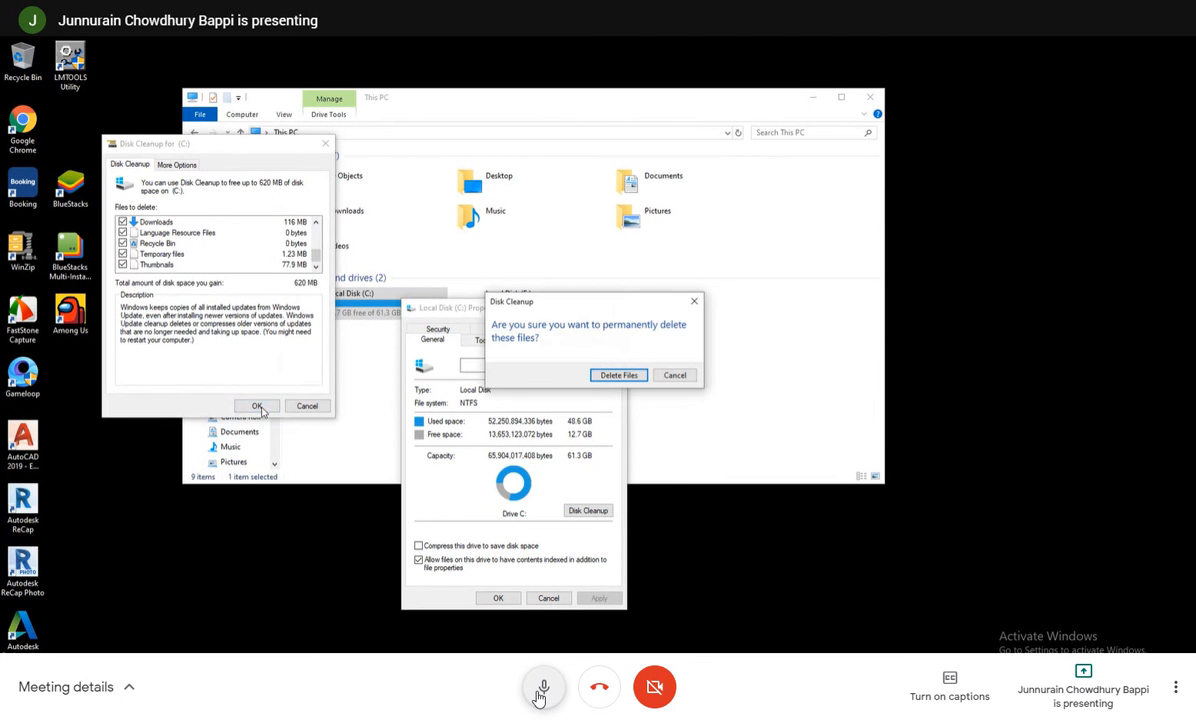
pyautogui.click(616, 376)
pyautogui.click(541, 690)
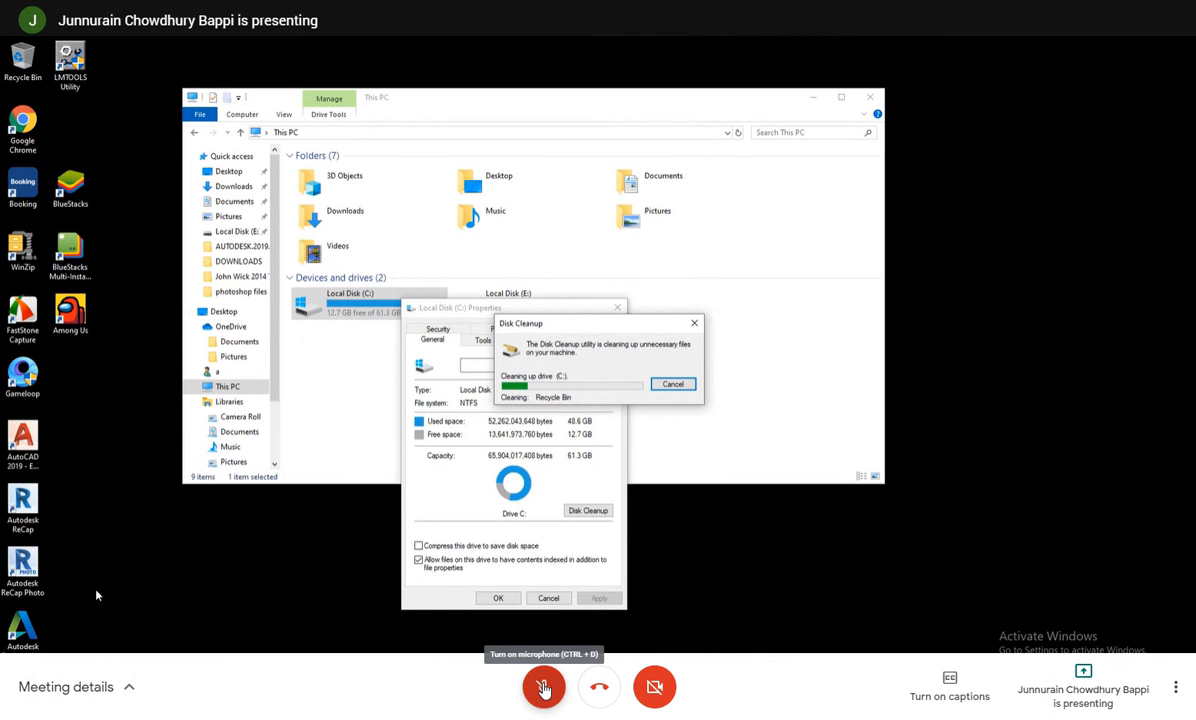
pyautogui.click(545, 687)
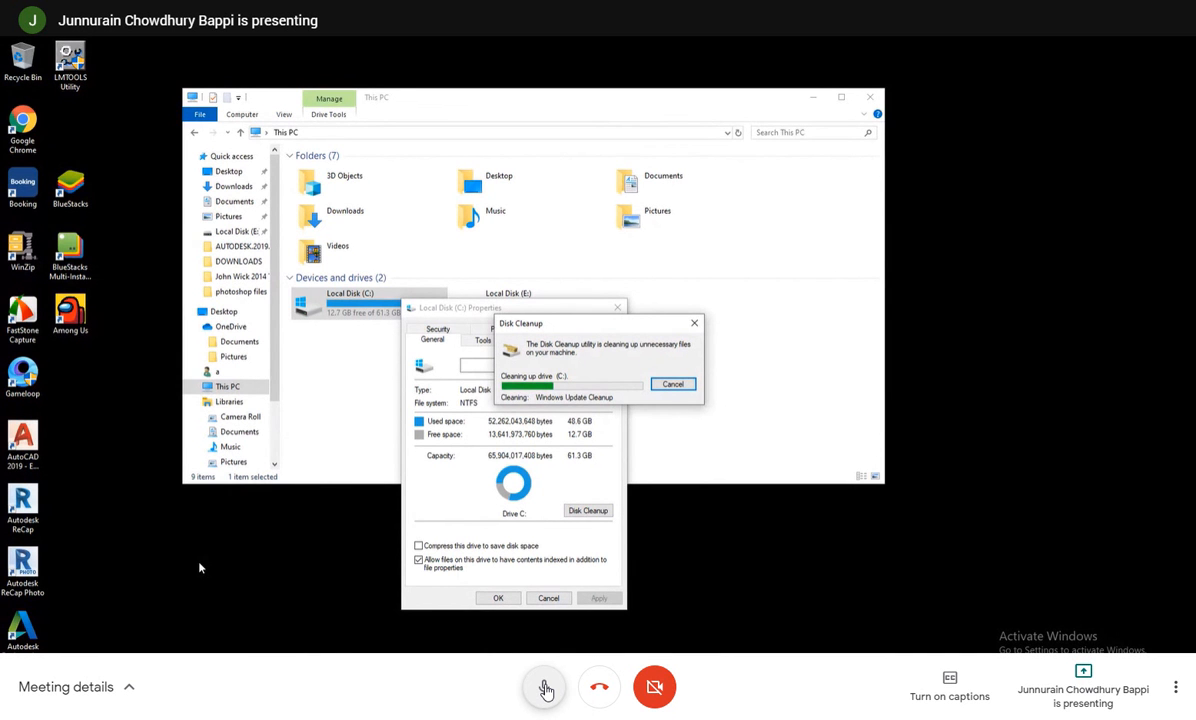
pyautogui.click(545, 688)
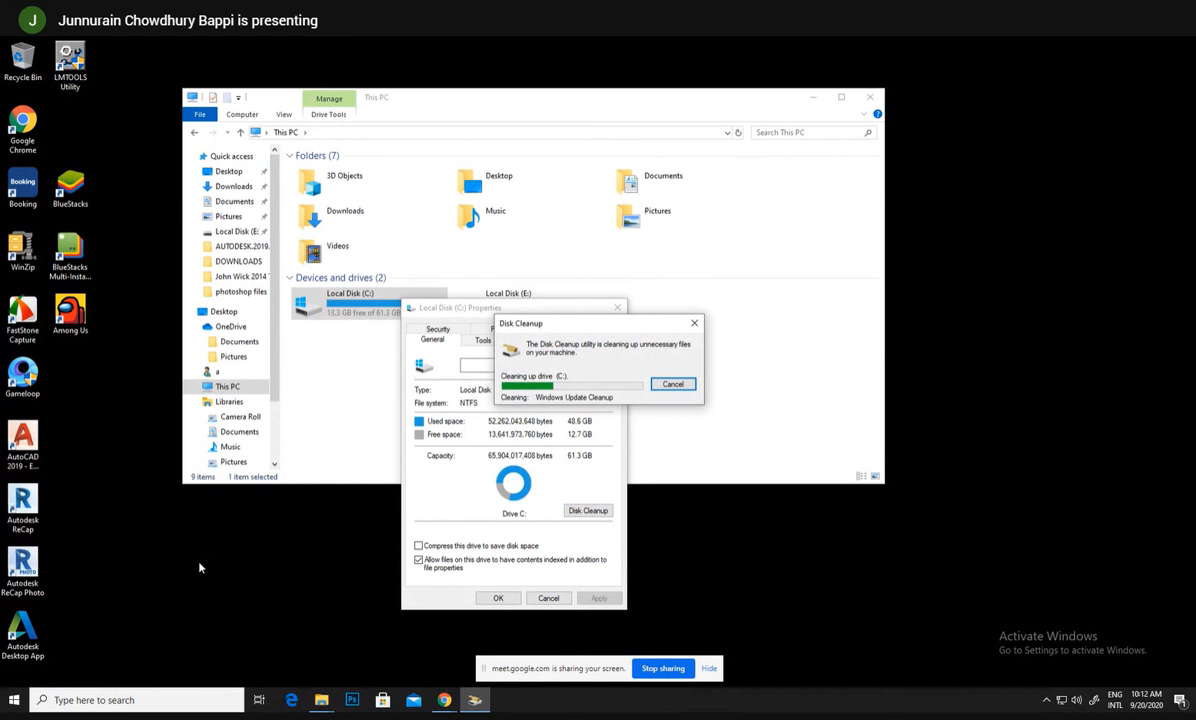
# - Open System Configuration through the Run dialog with the msconfig command
pyautogui.click(185, 706)
pyautogui.write('run')
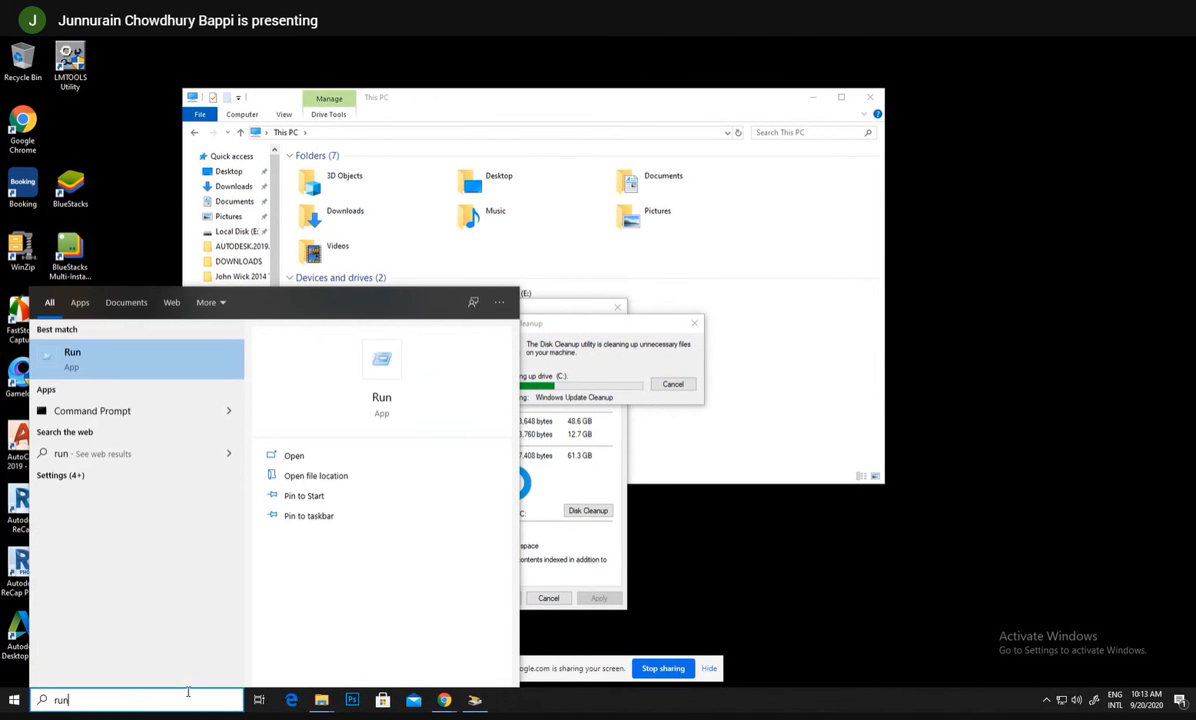
pyautogui.press('Return')
pyautogui.write('ms')
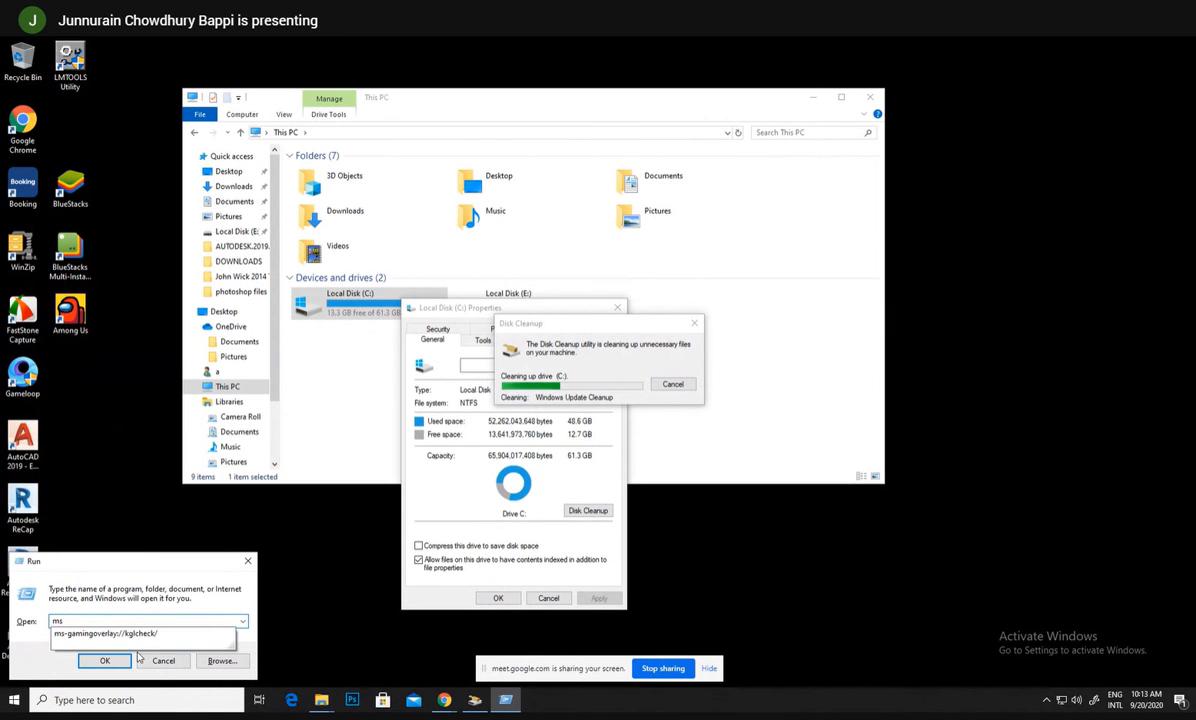
pyautogui.write('config')
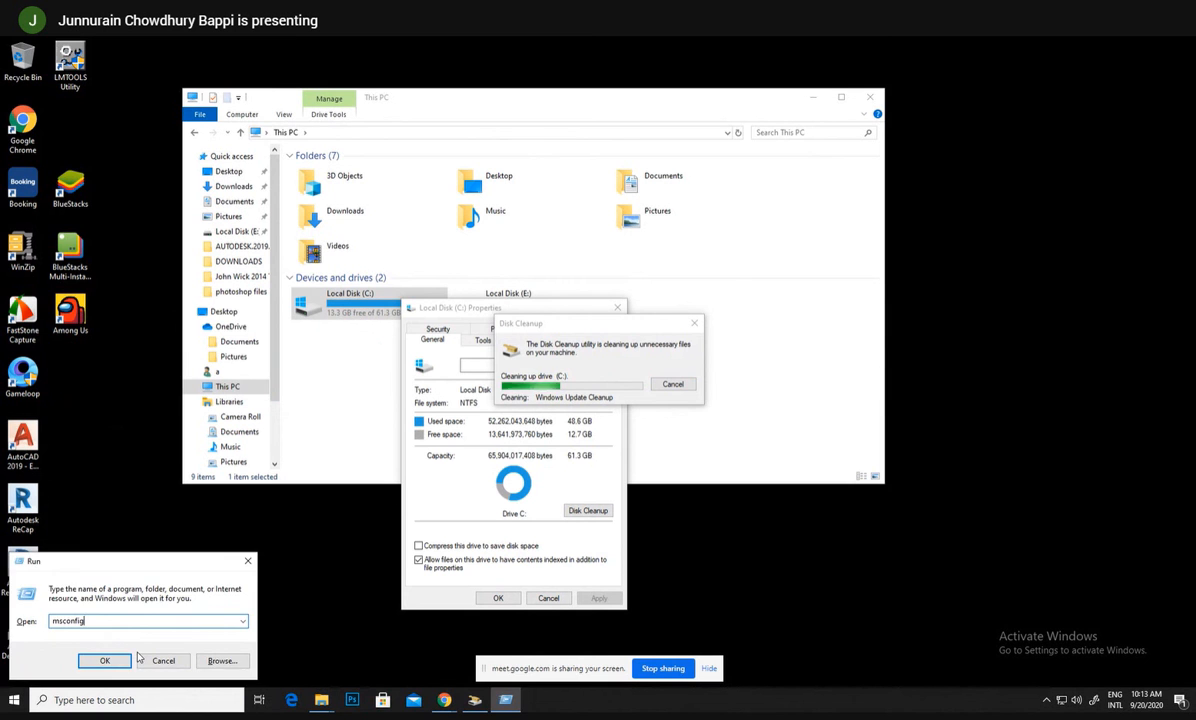
pyautogui.press('Return')
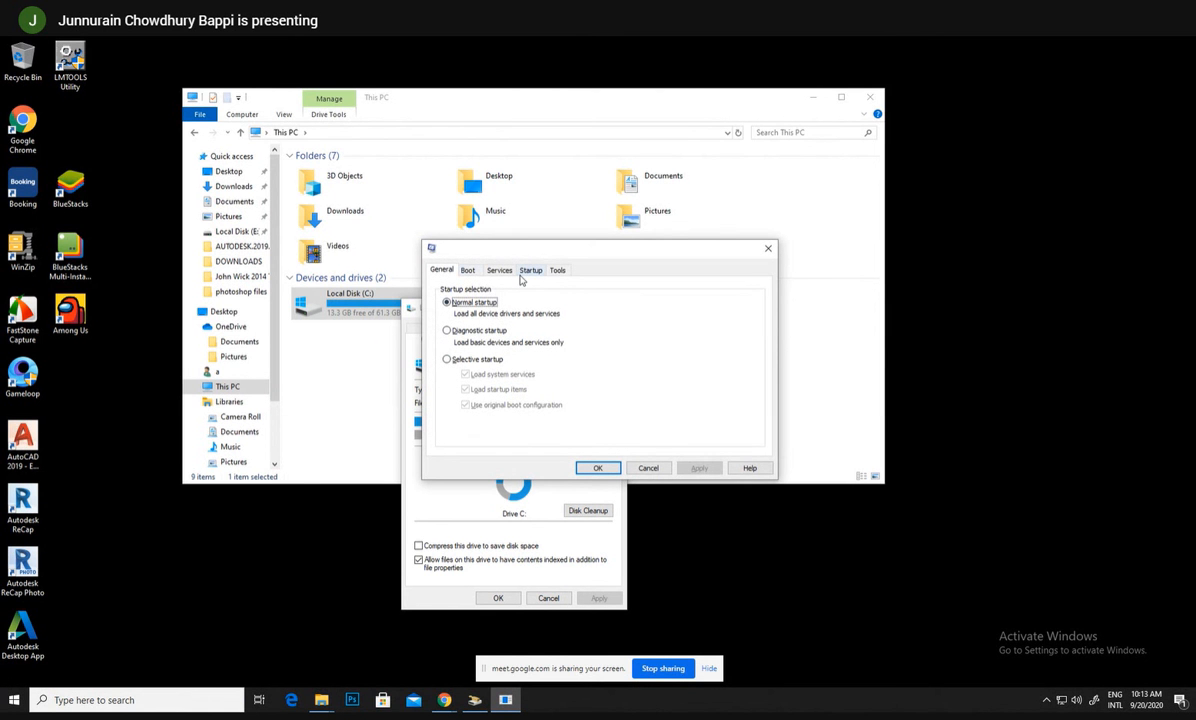
# - In the advanced boot options for Windows 10, enable the number of processors and set it to 4
pyautogui.click(472, 273)
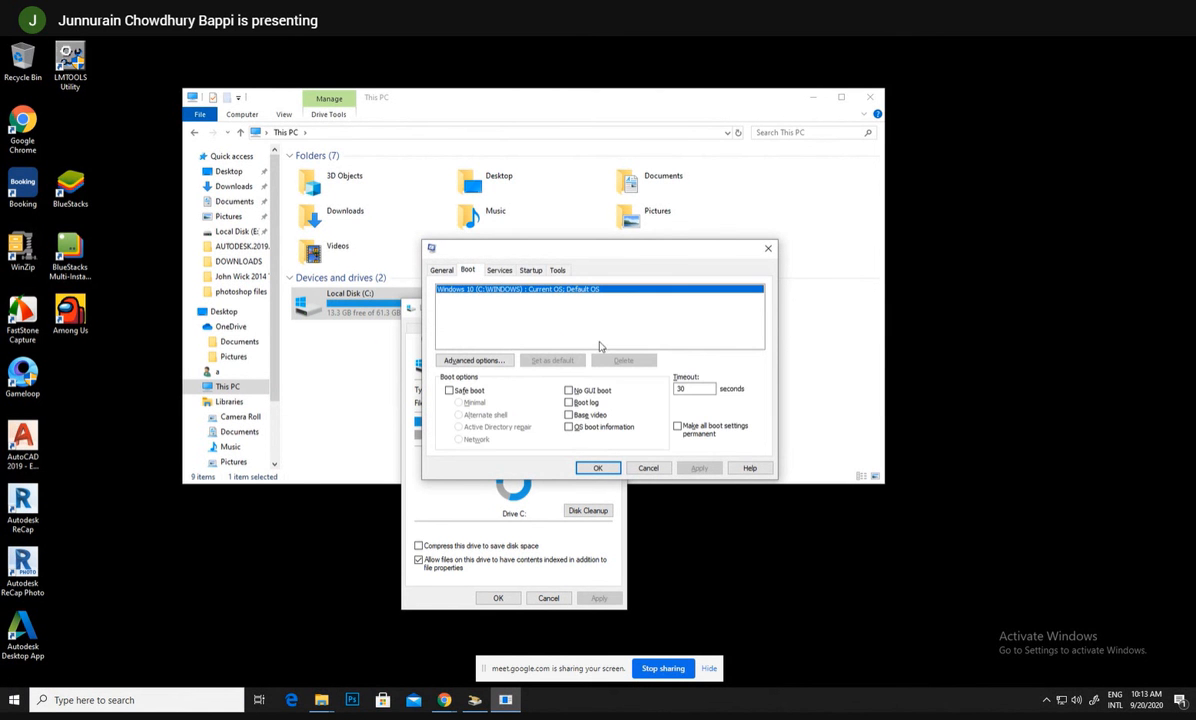
pyautogui.click(463, 360)
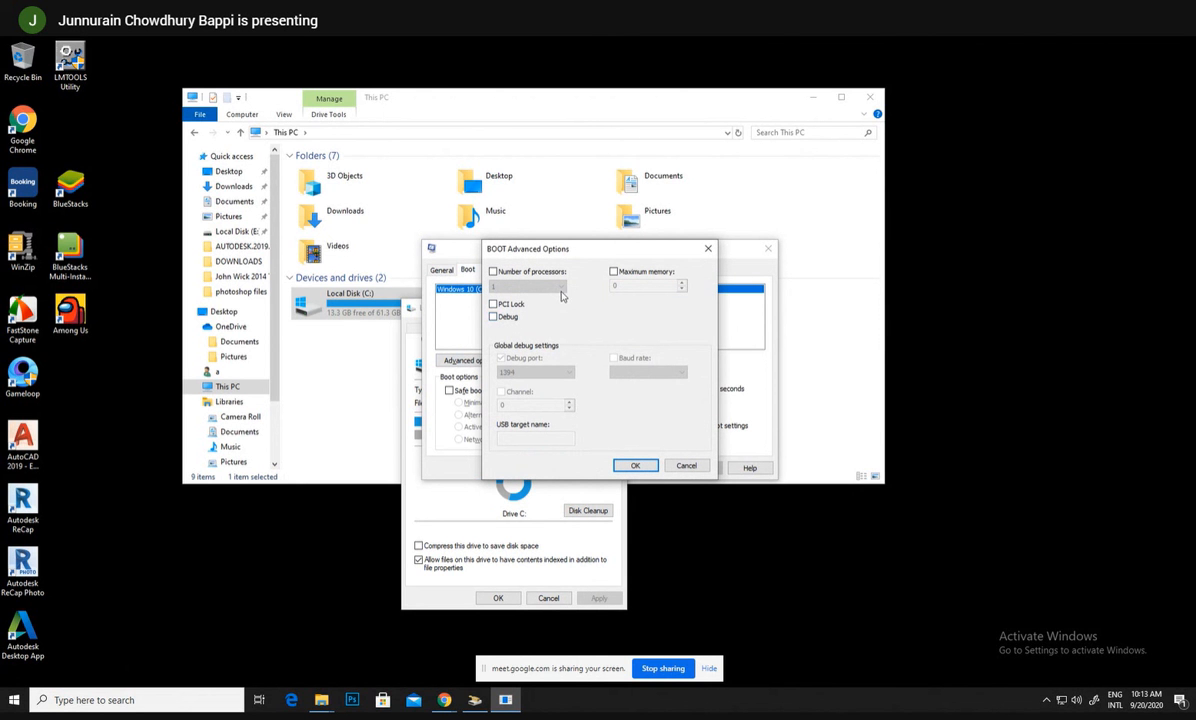
pyautogui.click(493, 271)
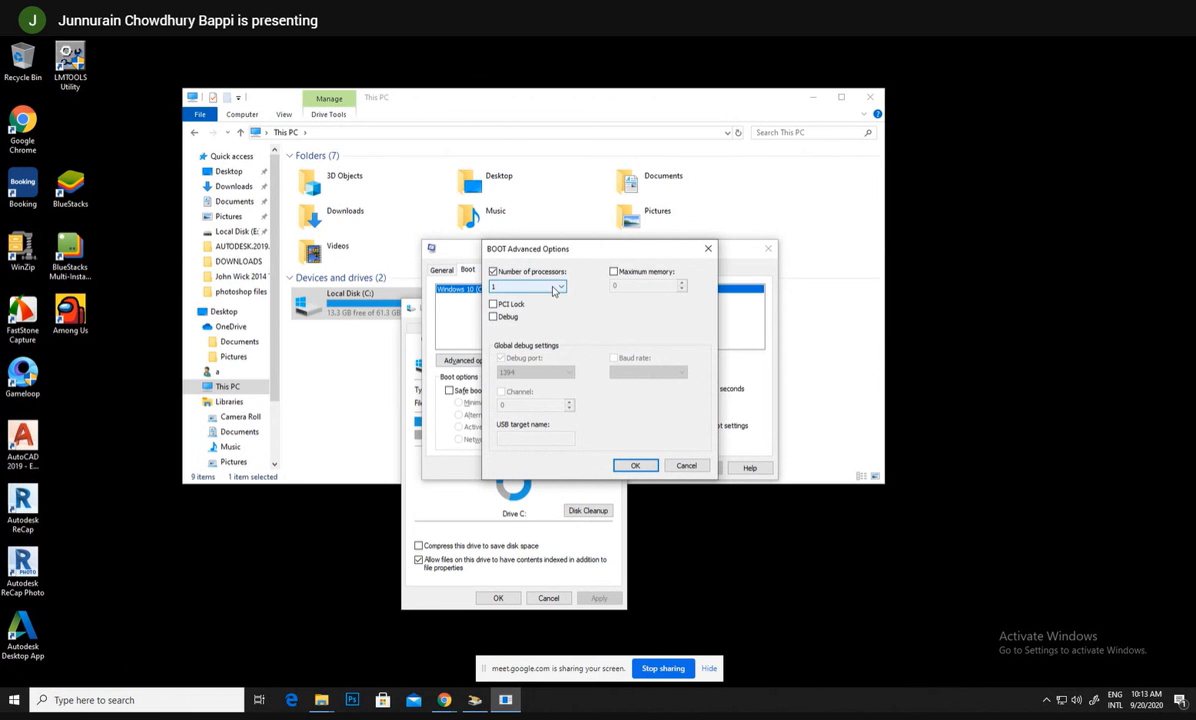
pyautogui.click(558, 289)
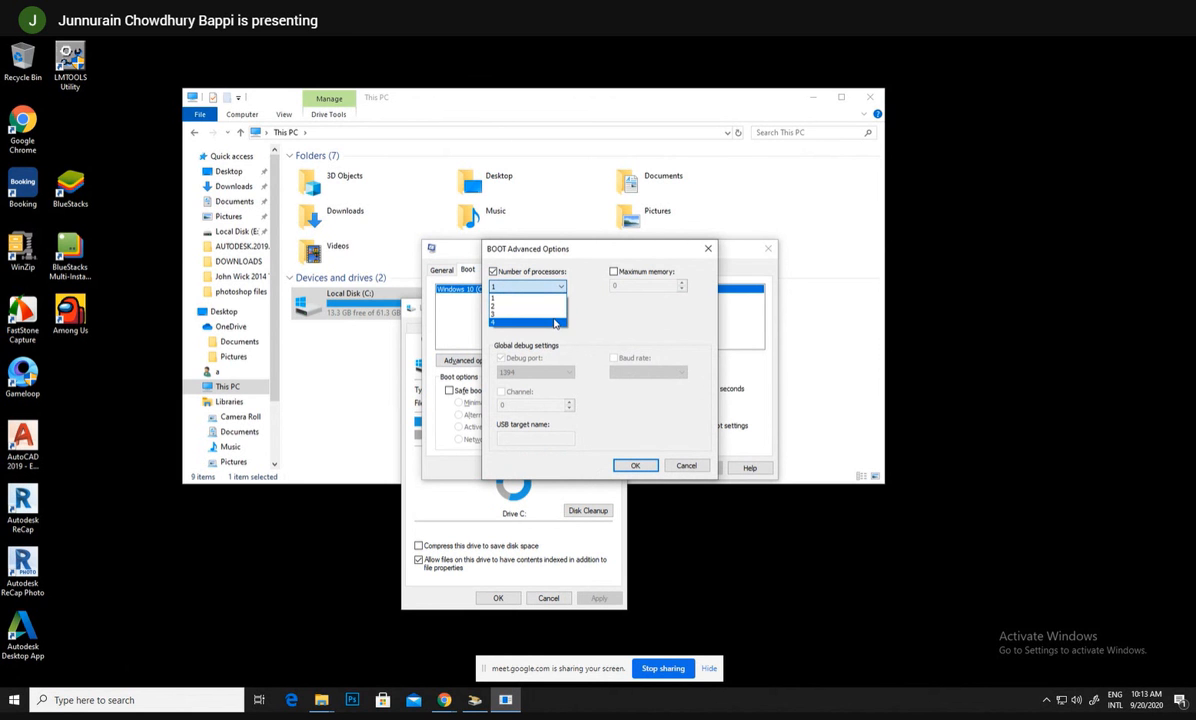
pyautogui.click(555, 322)
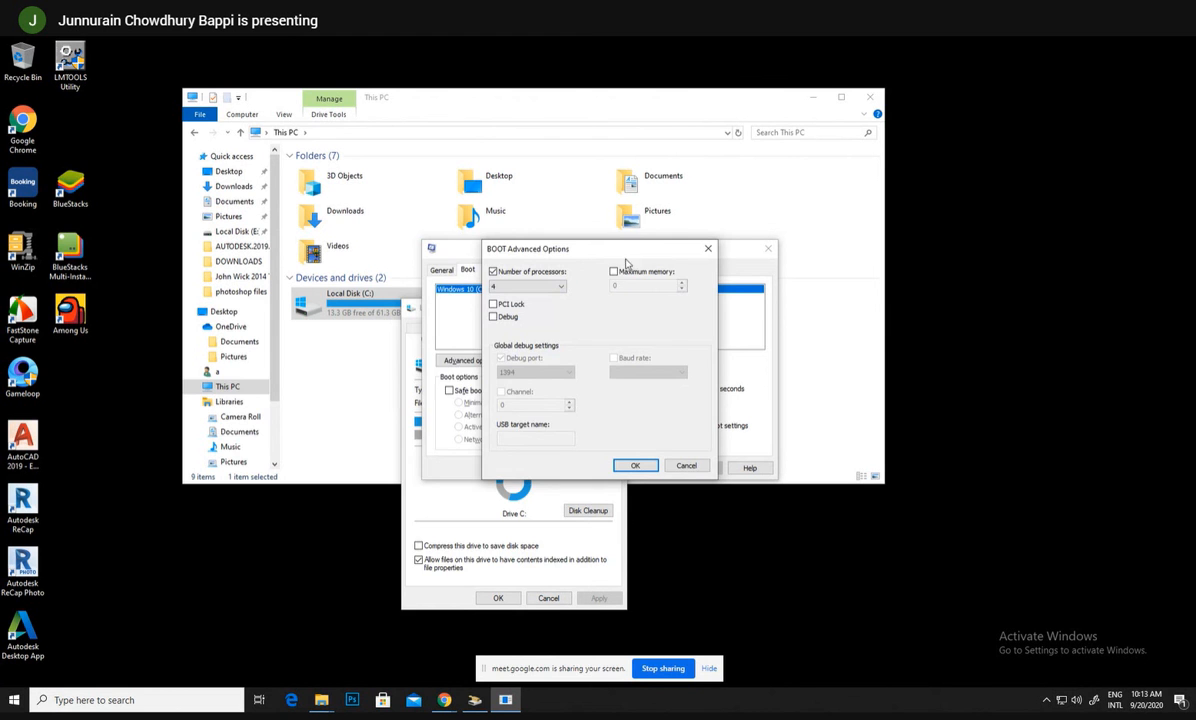
# - Move the advanced boot options dialog aside, and close it and System Configuration without applying changes
pyautogui.moveTo(628, 254); pyautogui.dragTo(561, 270)
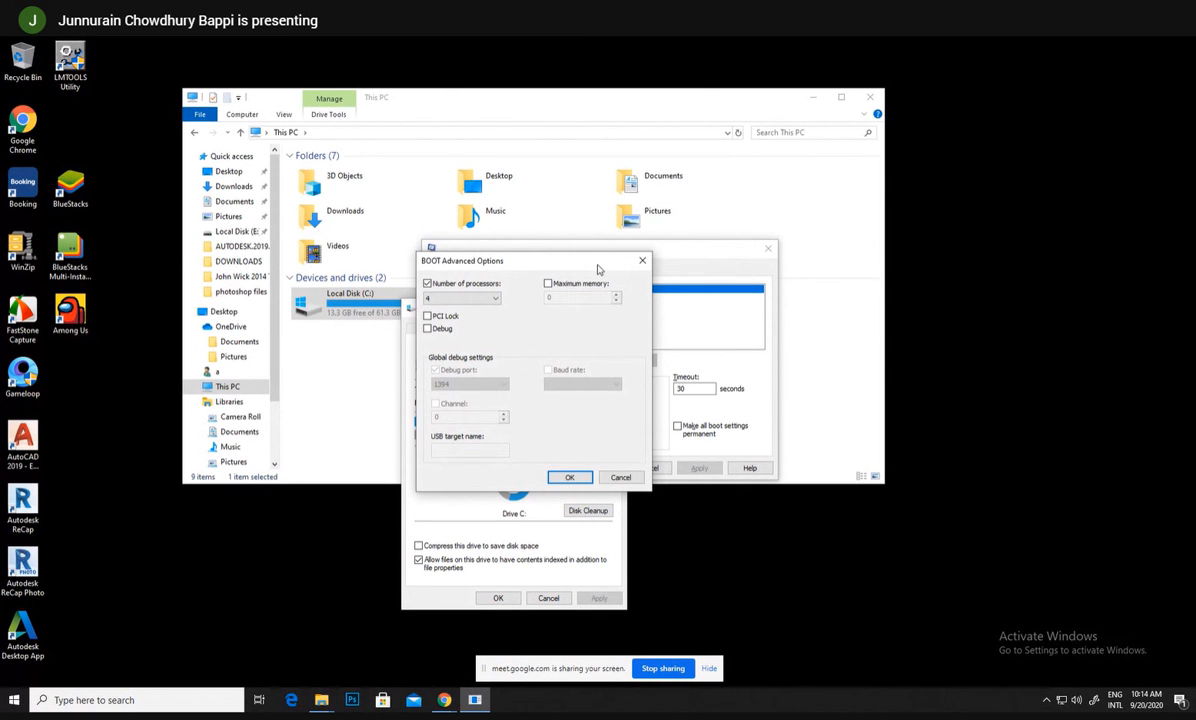
pyautogui.moveTo(560, 256); pyautogui.dragTo(347, 319)
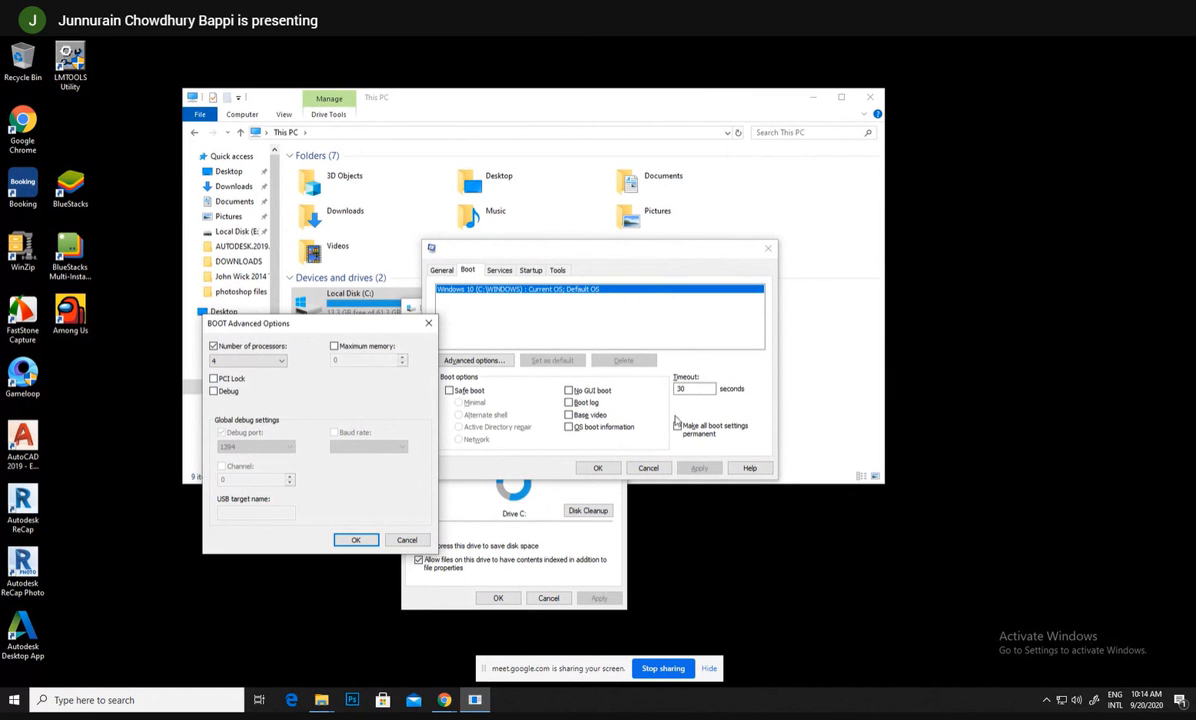
pyautogui.moveTo(368, 324)
pyautogui.mouseDown()
pyautogui.moveTo(368, 419)
pyautogui.moveTo(378, 329)
pyautogui.moveTo(363, 308)
pyautogui.mouseUp()
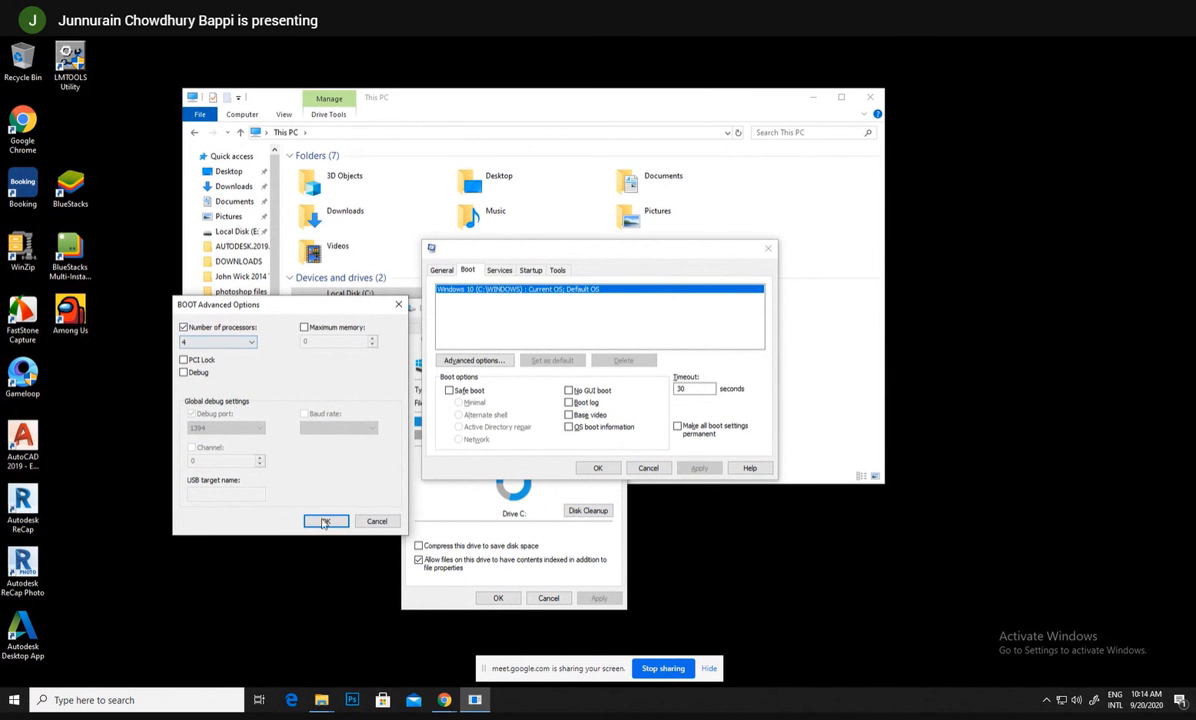
pyautogui.click(398, 304)
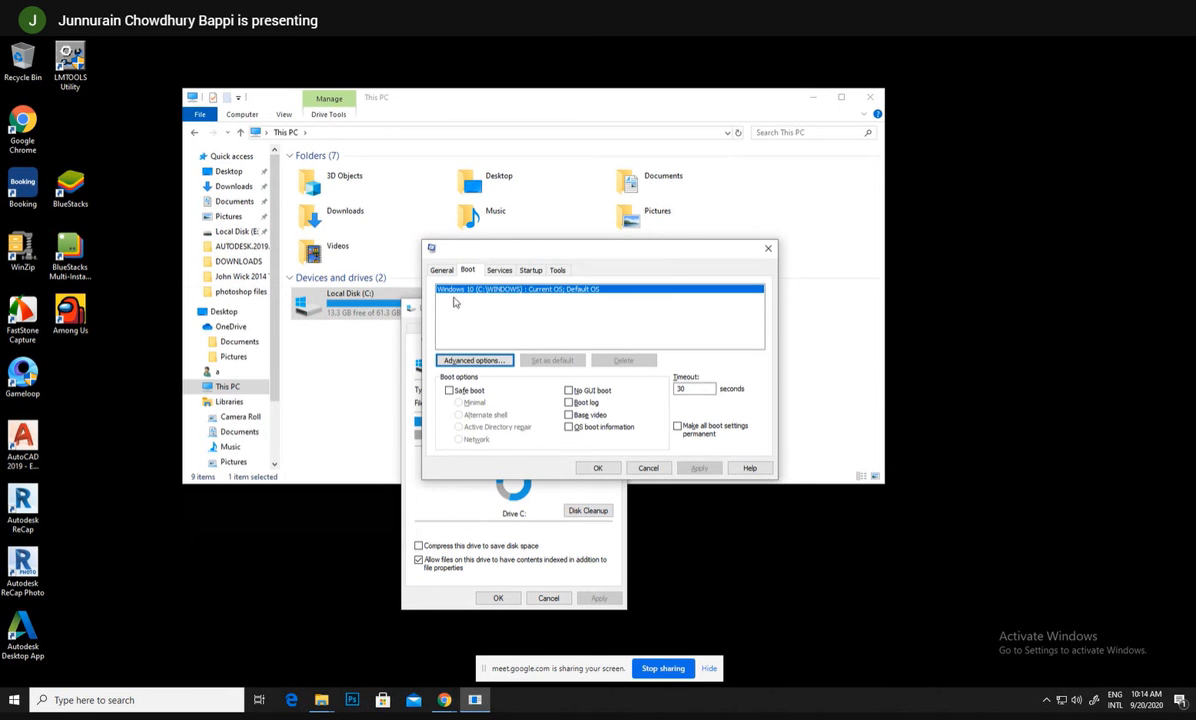
pyautogui.click(768, 248)
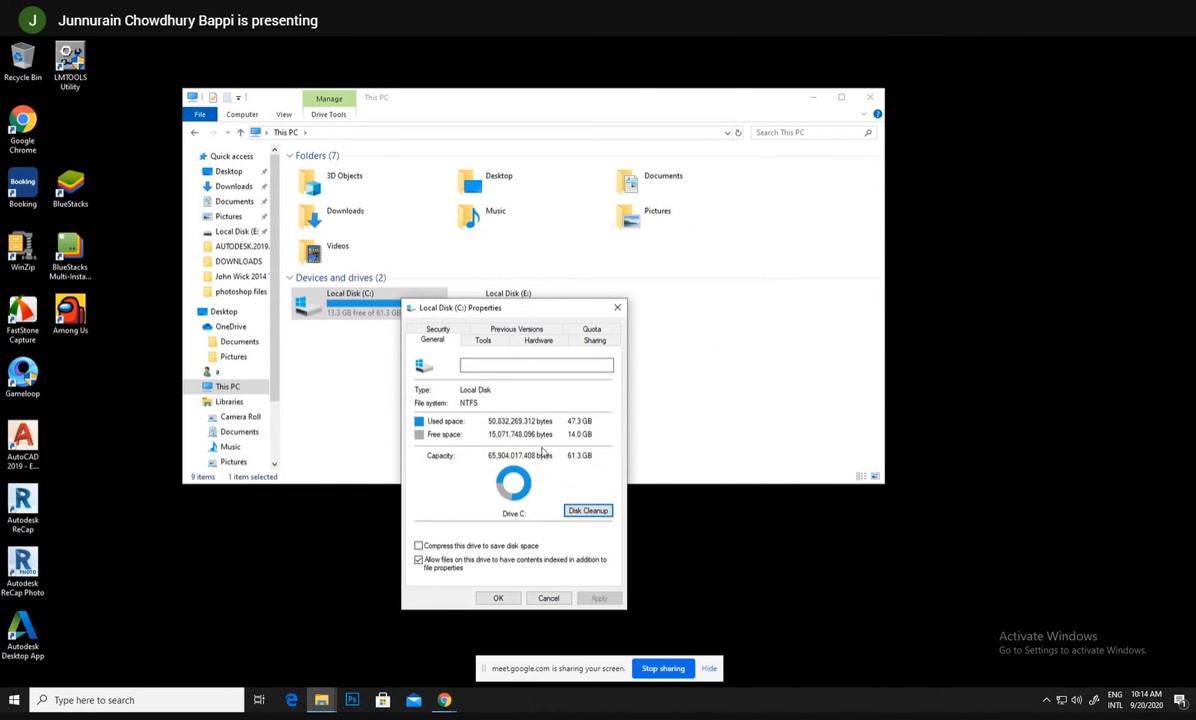
# - Close the drive C properties and check whether the Recycle Bin on the desktop can be emptied
pyautogui.click(617, 310)
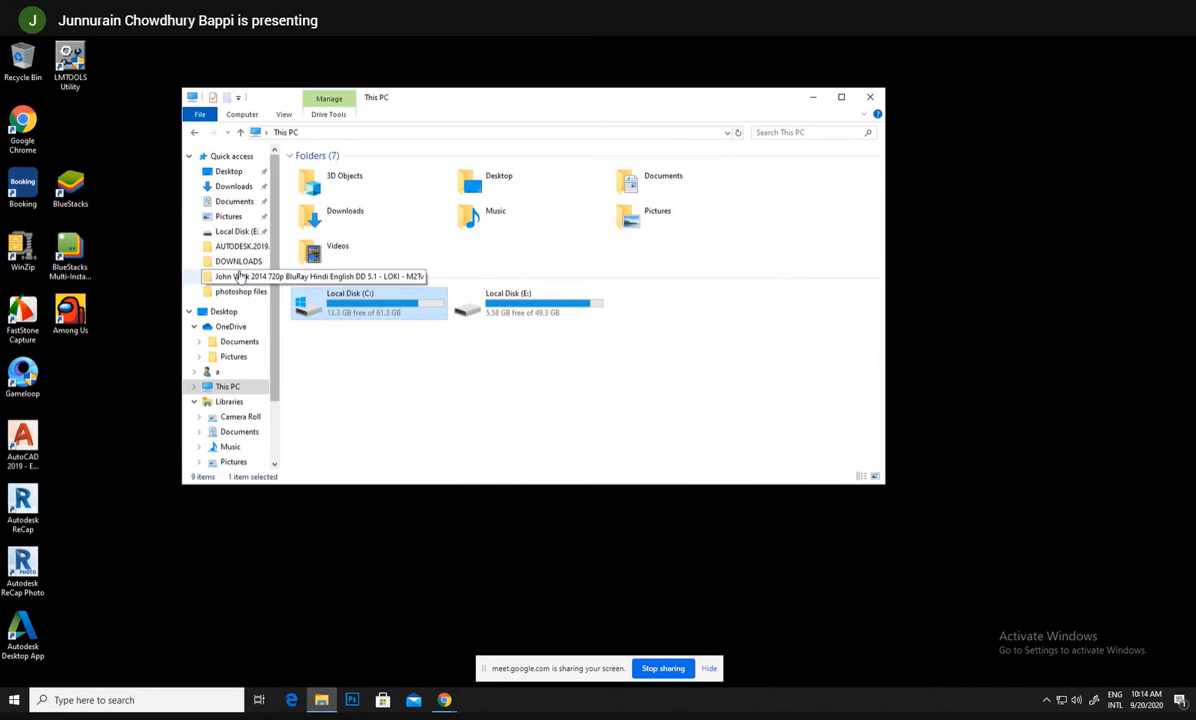
pyautogui.click(39, 86)
pyautogui.rightClick(39, 86)
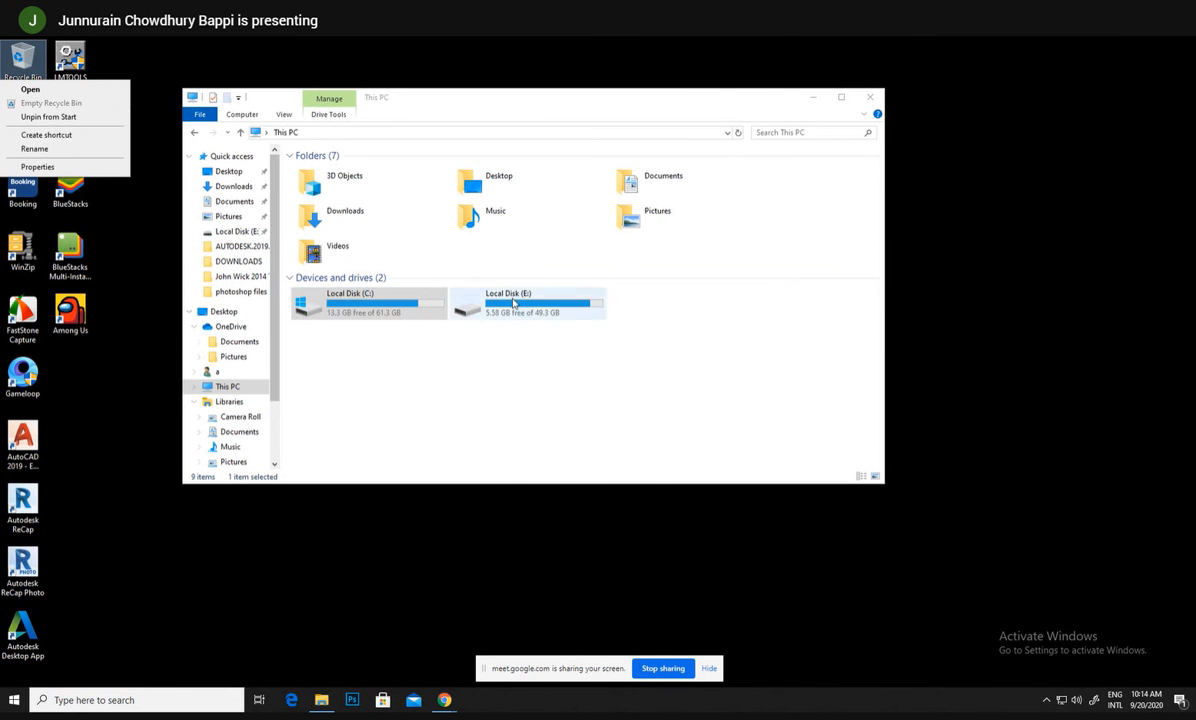
# - View the contents of drives E and C, return to This PC to check the free space, and close File Explorer
pyautogui.click(433, 305)
pyautogui.doubleClick(515, 302)
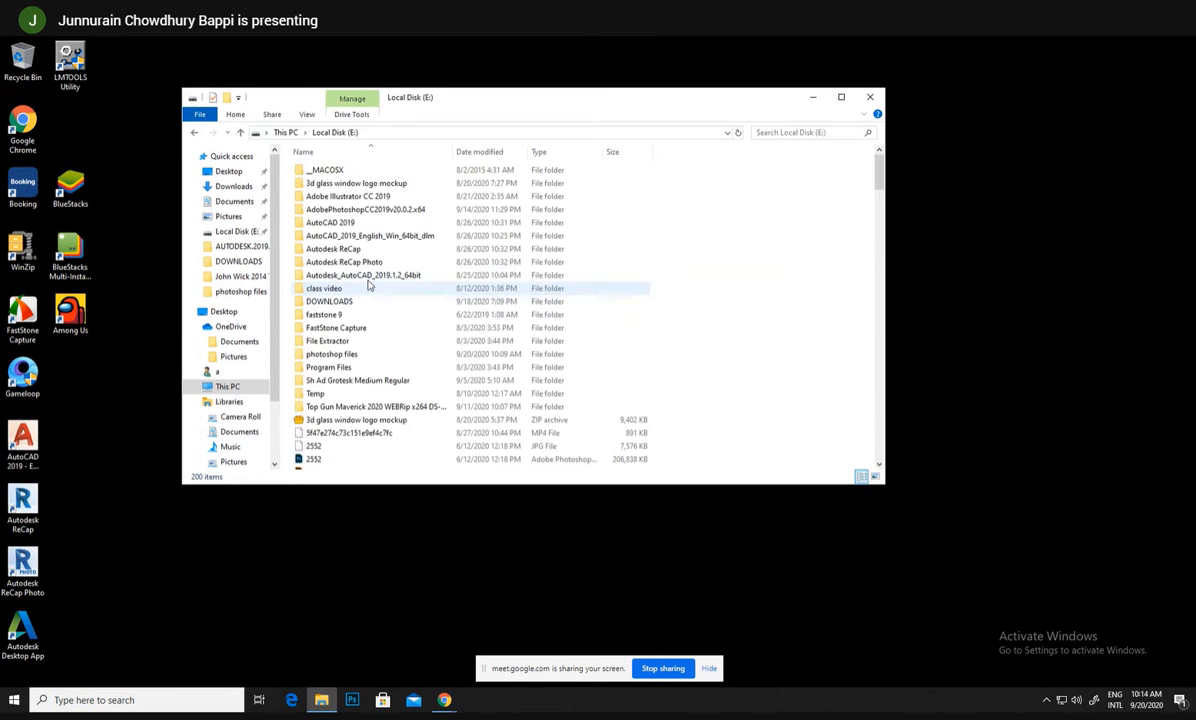
pyautogui.hotkey('alt', 'Left')
pyautogui.doubleClick(371, 299)
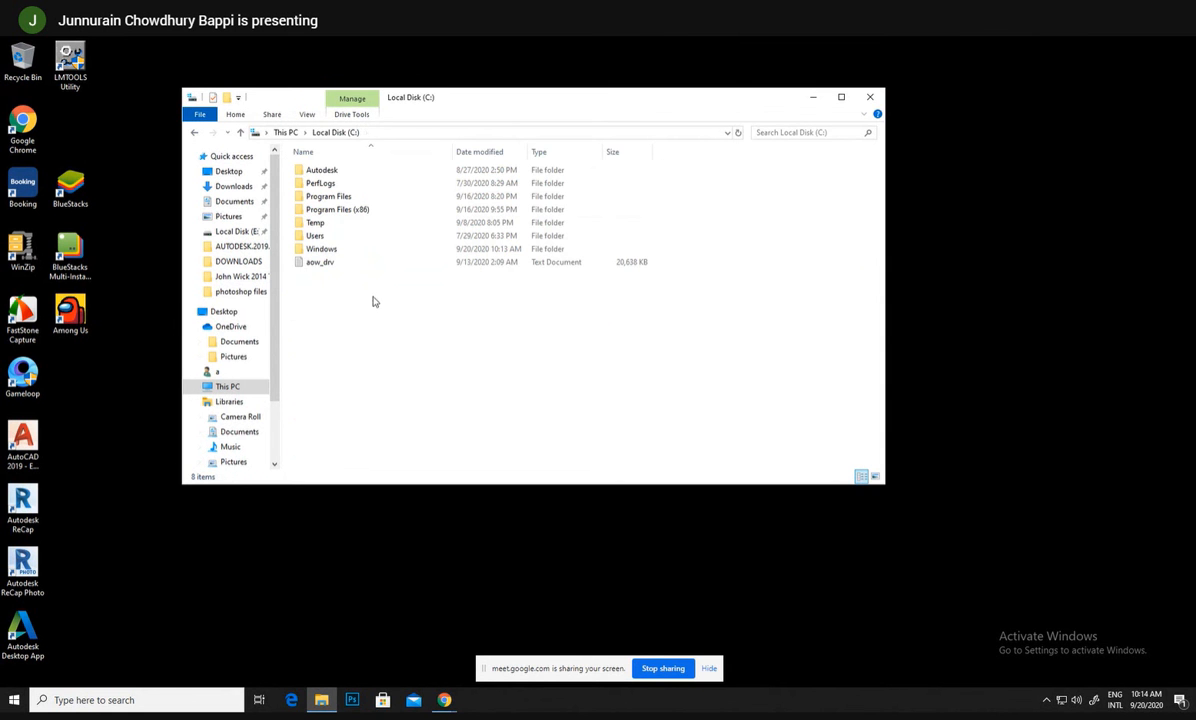
pyautogui.click(195, 134)
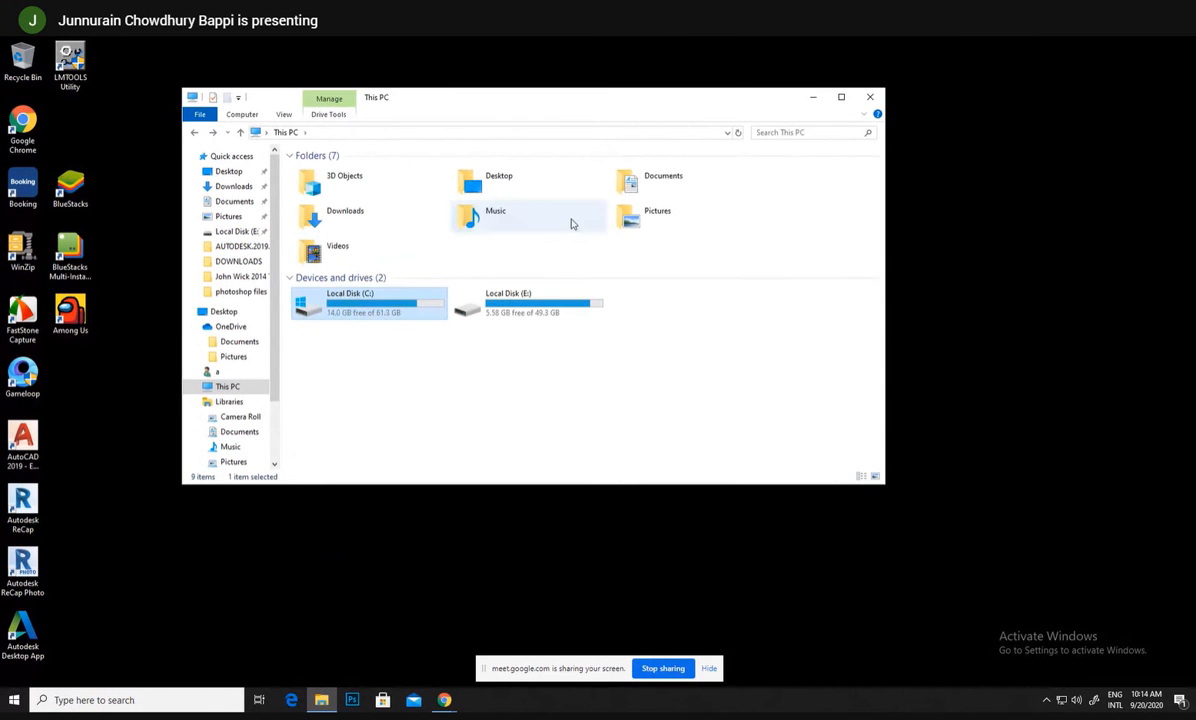
pyautogui.click(865, 103)
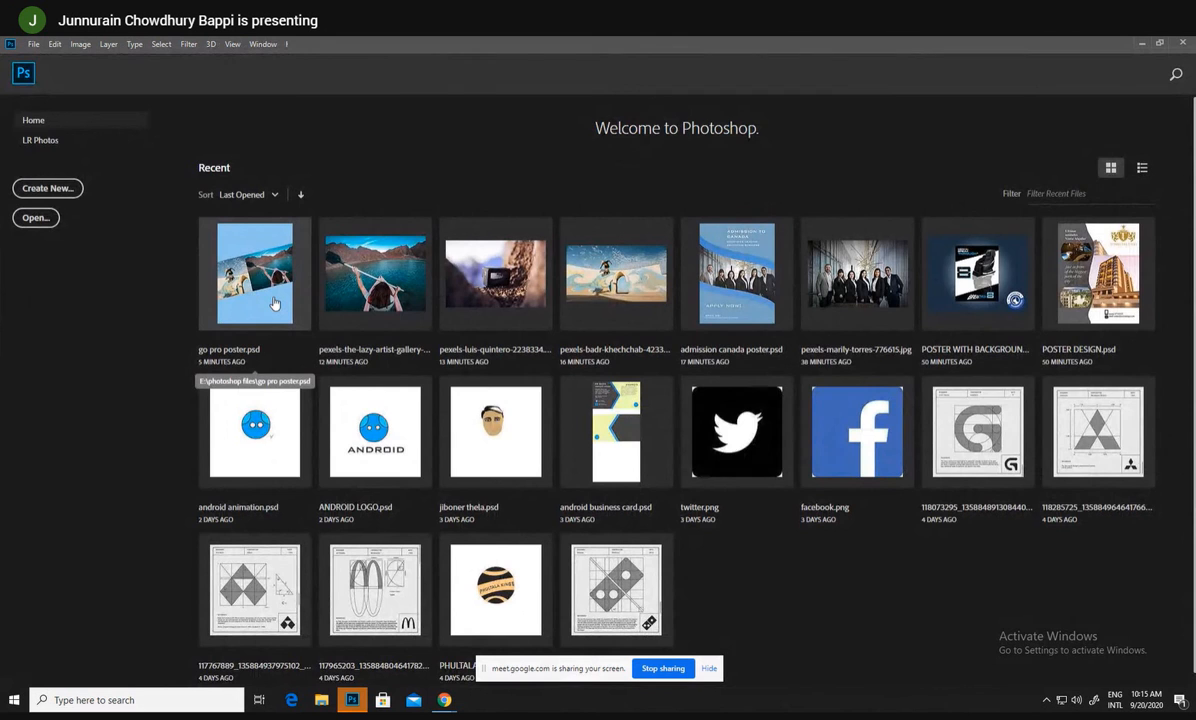
# - Open go pro poster.psd and add a text layer above the slanted photos, placing it at the top of the layer stack
pyautogui.click(274, 303)
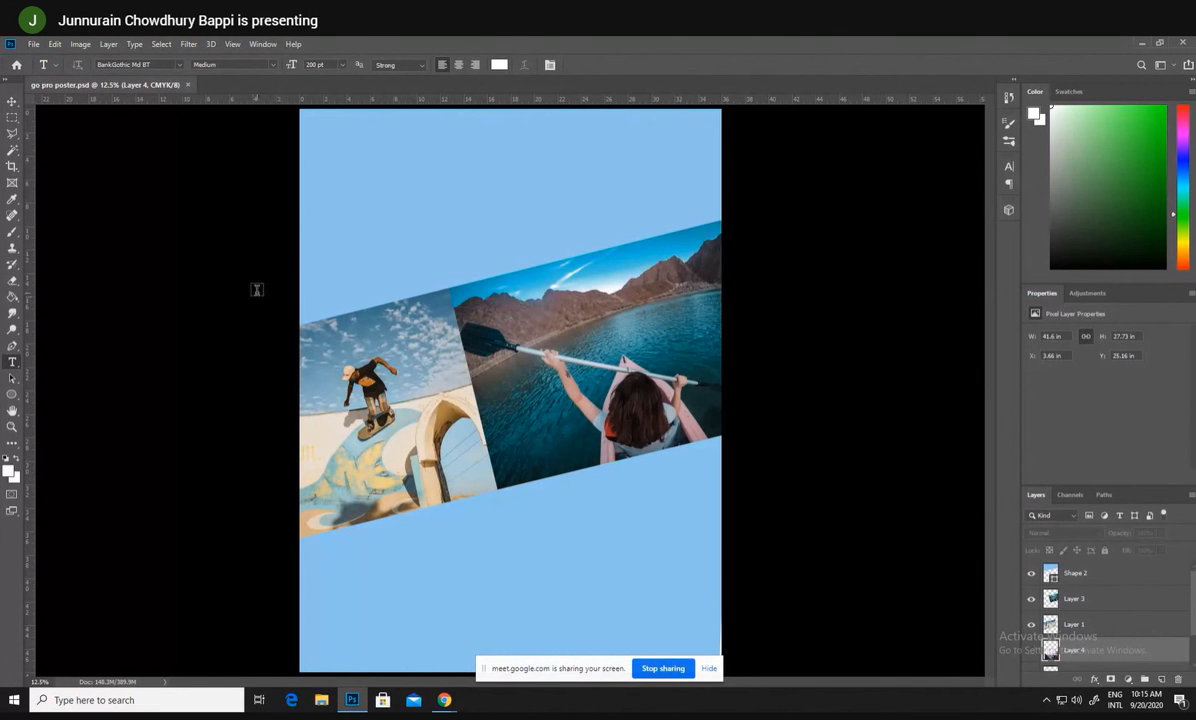
pyautogui.click(517, 207)
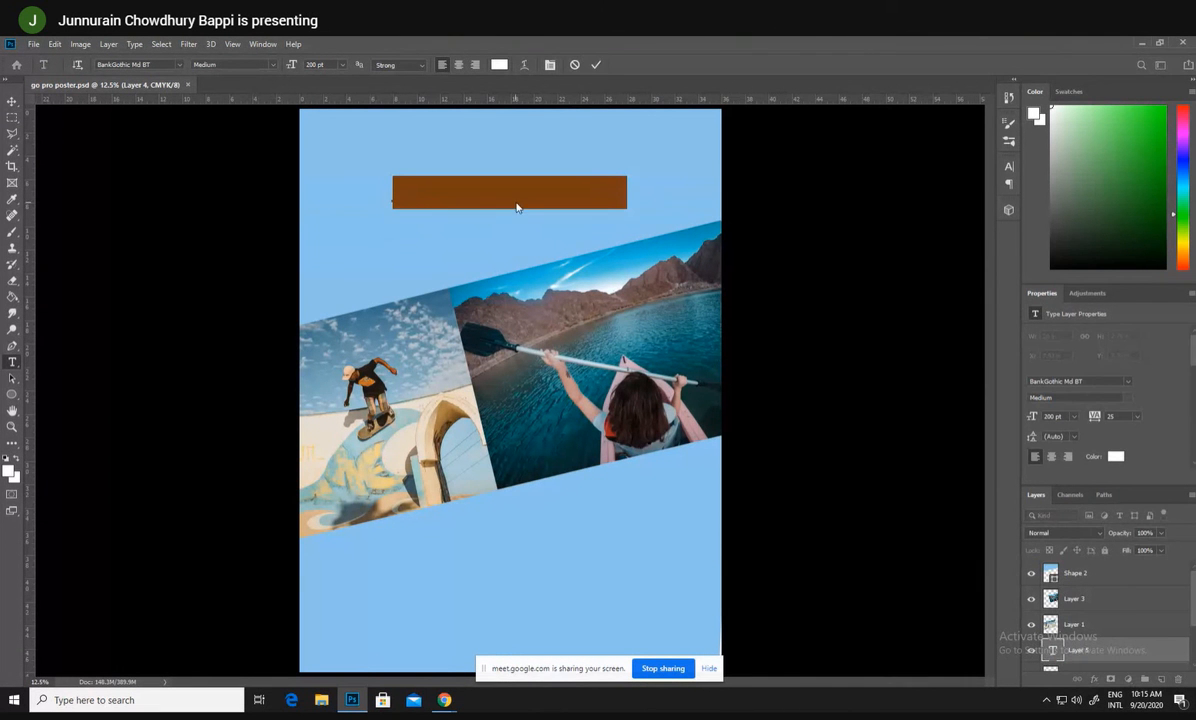
pyautogui.press('BackSpace')
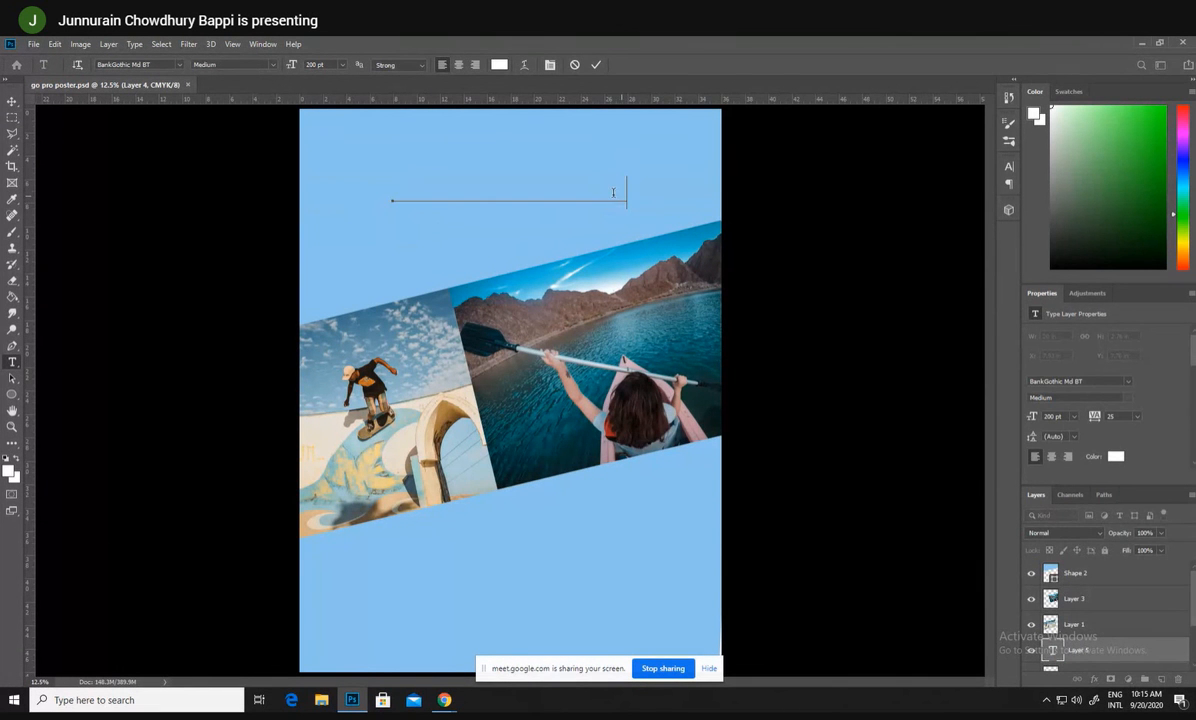
pyautogui.hotkey('ctrl', 'a')
pyautogui.moveTo(1109, 648); pyautogui.dragTo(1109, 573)
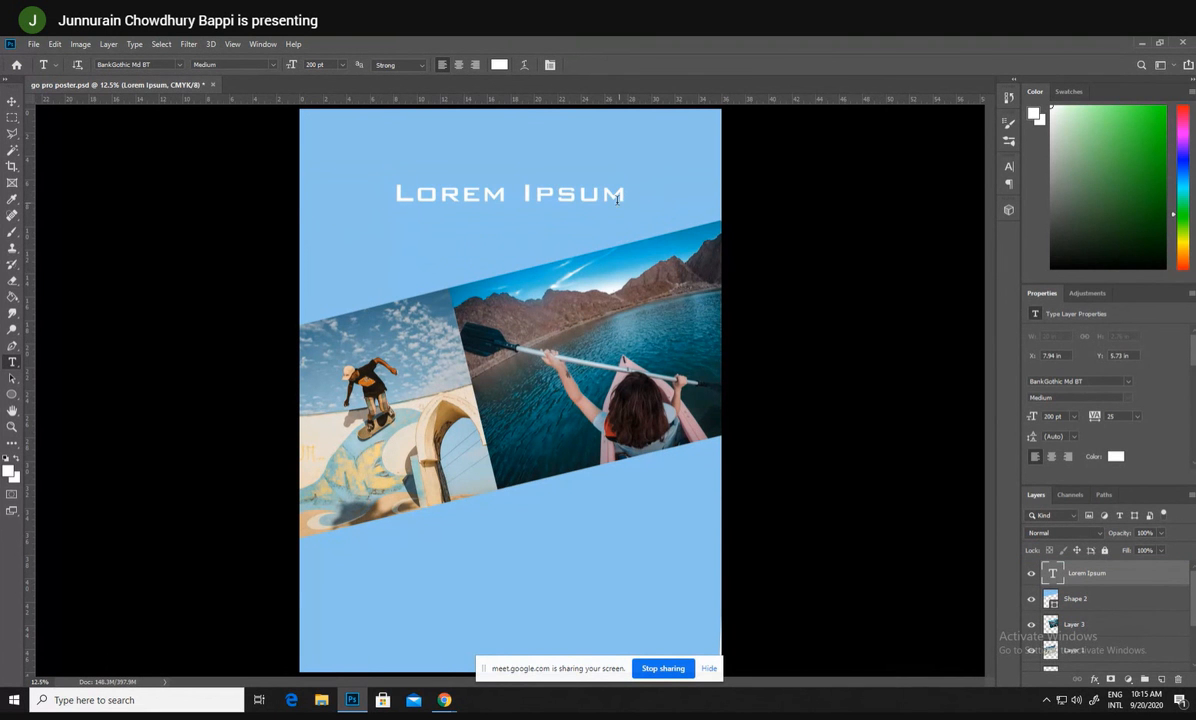
# - Replace the placeholder text above the photos with the title "GO PRO"
pyautogui.moveTo(622, 194); pyautogui.dragTo(302, 206)
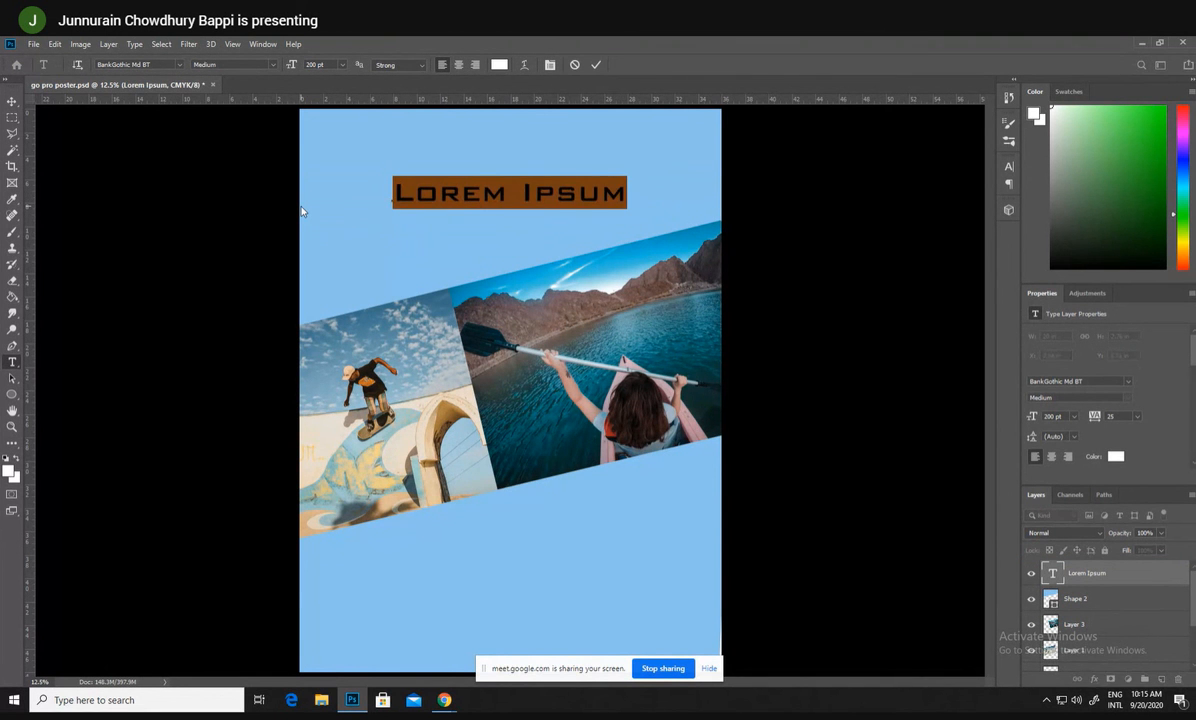
pyautogui.write('G')
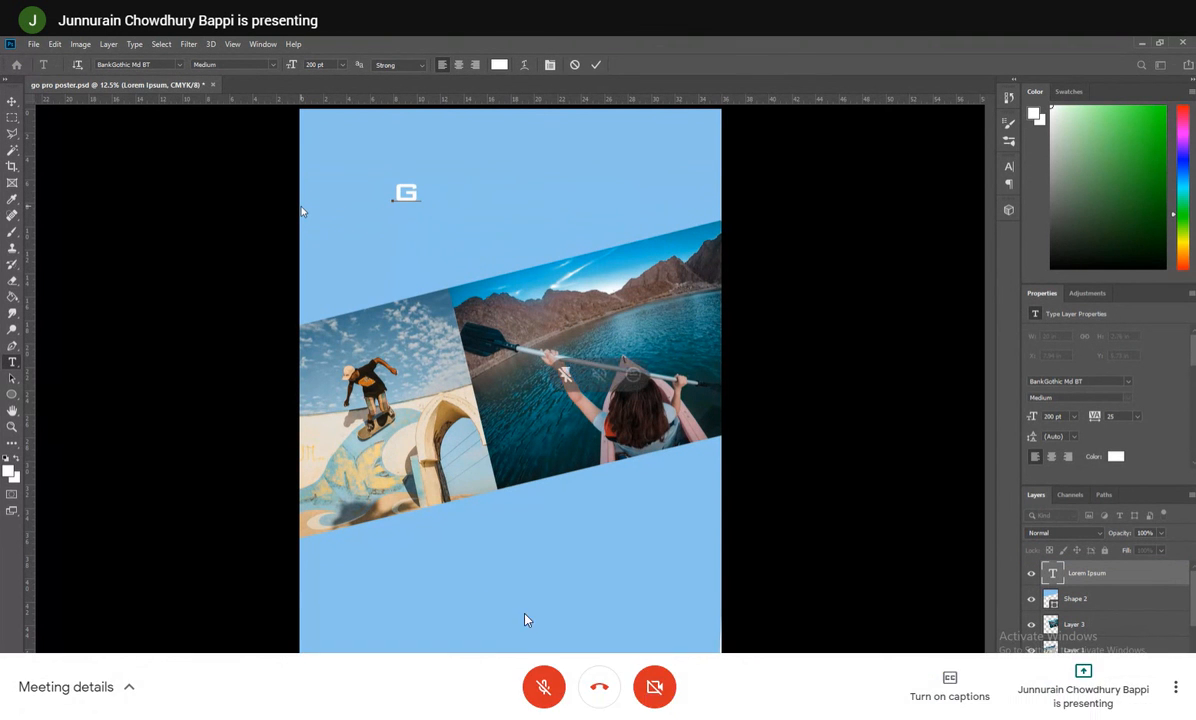
pyautogui.write('O PRO')
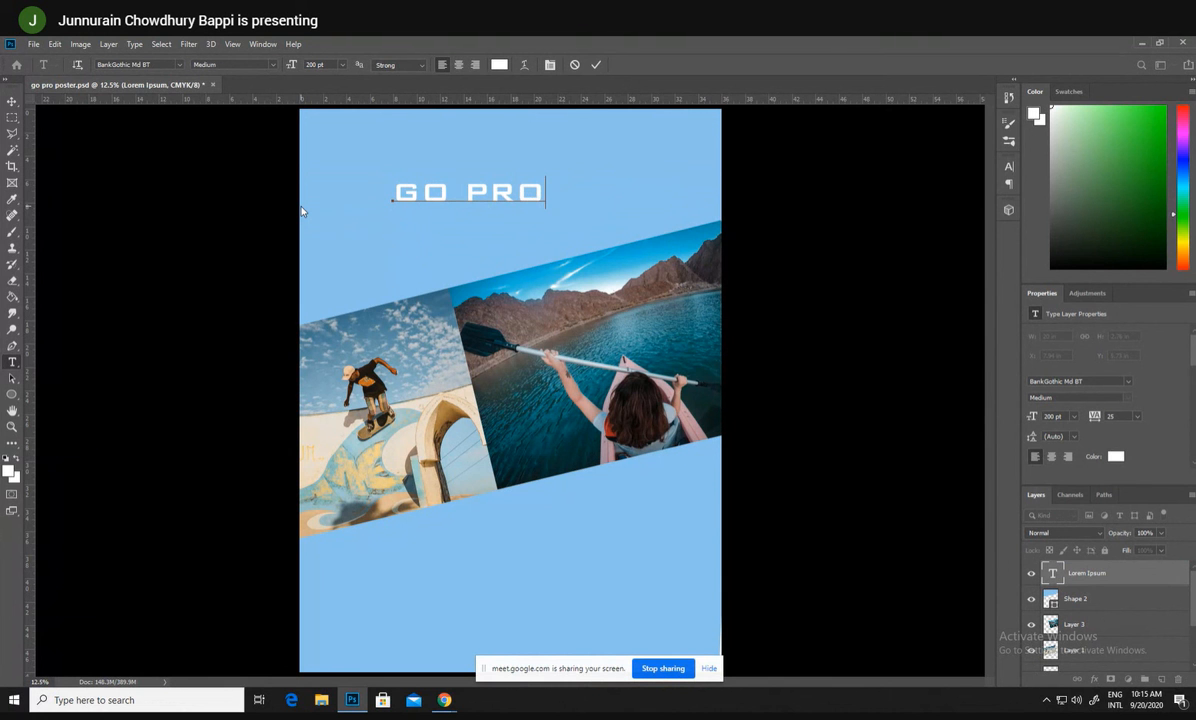
# - Colour the whole GO PRO title bright orange
pyautogui.moveTo(546, 192); pyautogui.dragTo(460, 143)
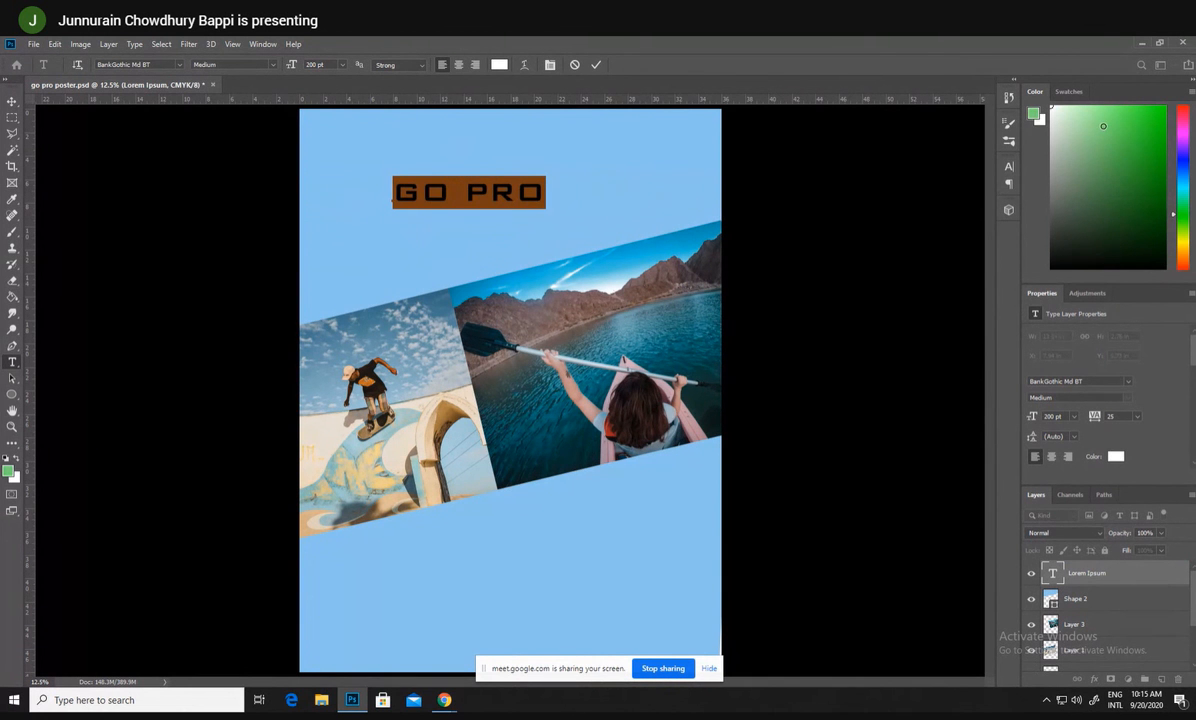
pyautogui.click(1102, 112)
pyautogui.moveTo(1186, 258); pyautogui.dragTo(1186, 242)
pyautogui.click(1157, 140)
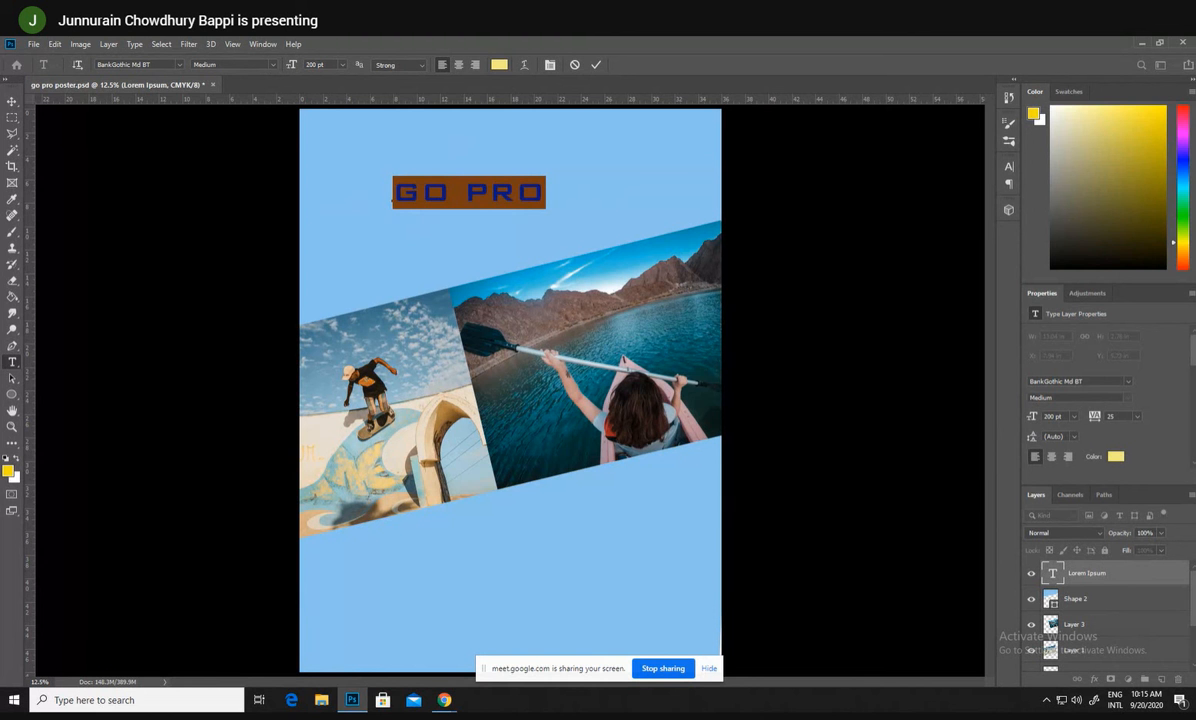
pyautogui.click(1186, 262)
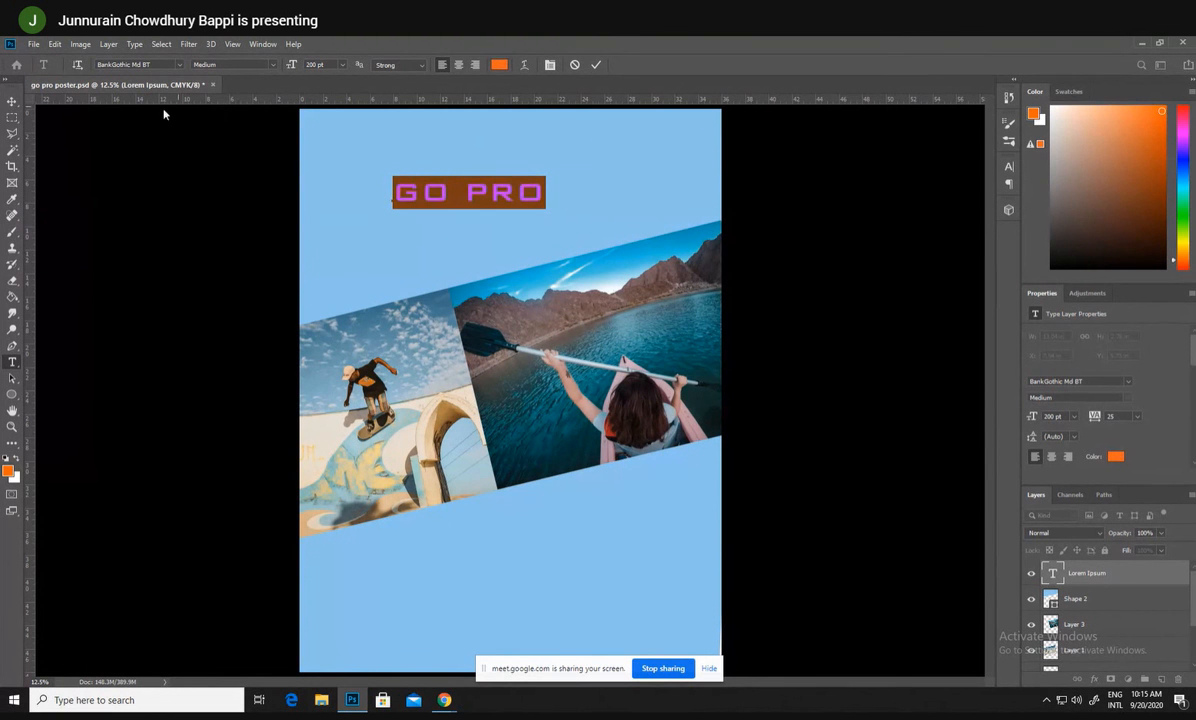
pyautogui.click(13, 101)
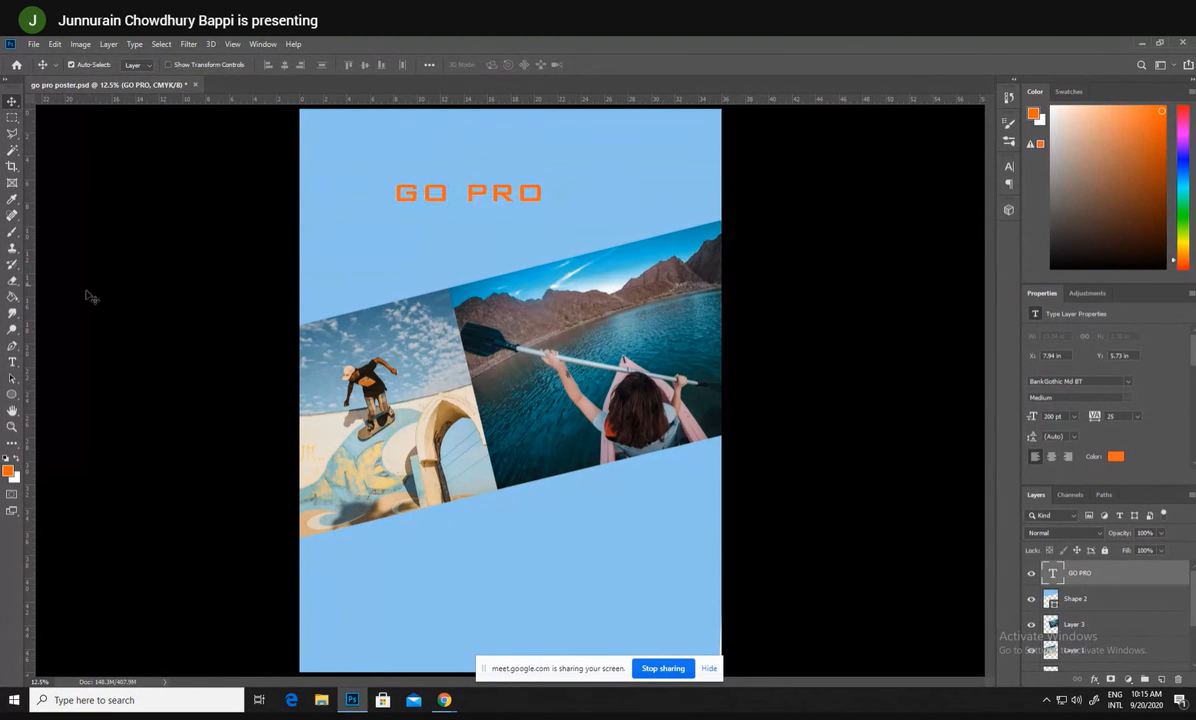
# - Select the whole GO PRO title and recolour it near-black
pyautogui.click(13, 431)
pyautogui.scroll(-2, 470, 228)
pyautogui.scroll(4, 470, 228)
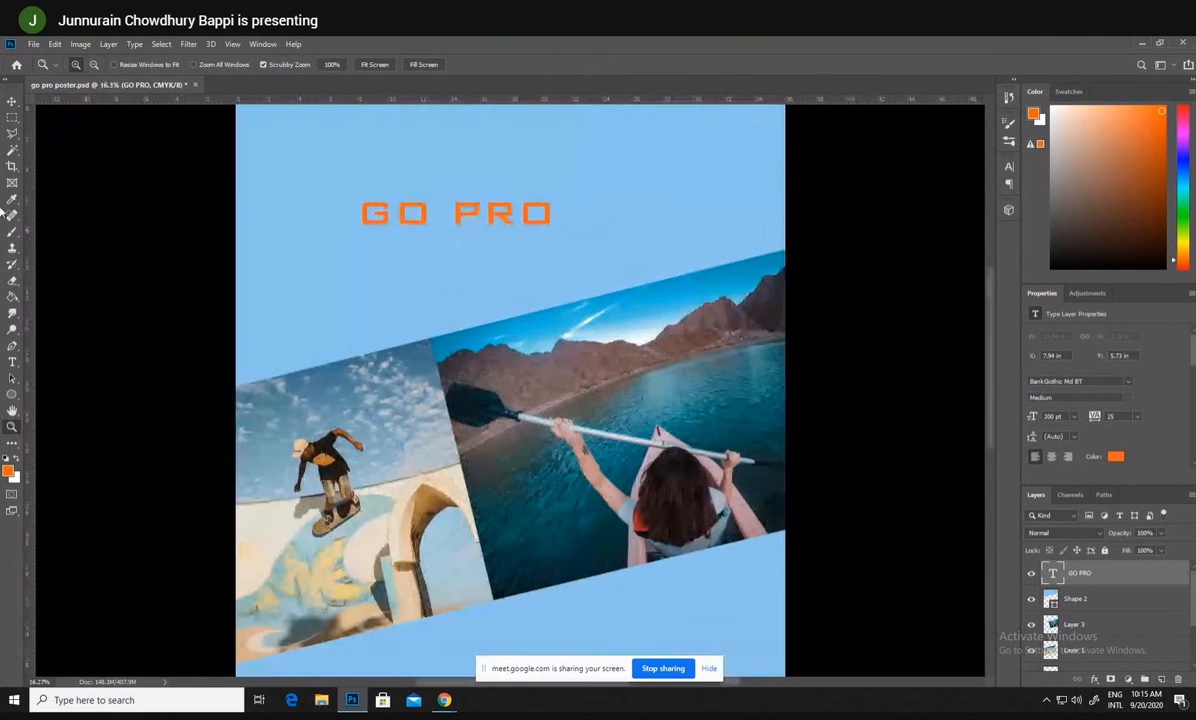
pyautogui.scroll(-2, 179, 256)
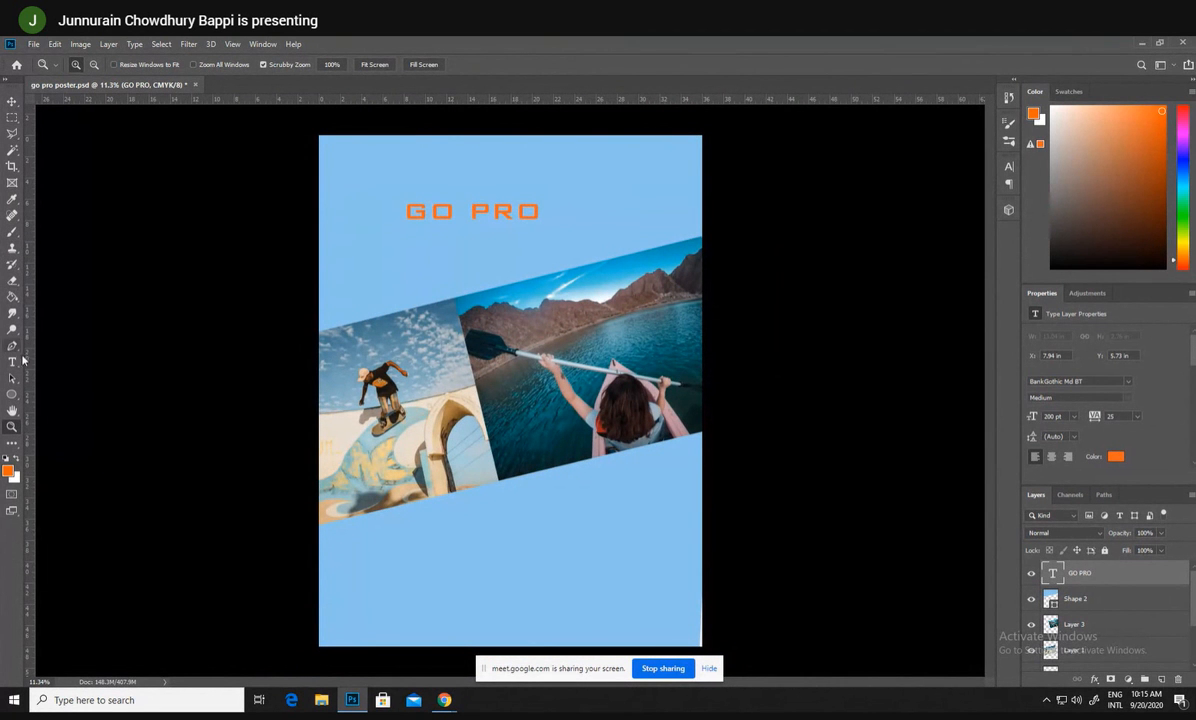
pyautogui.click(12, 361)
pyautogui.click(540, 210)
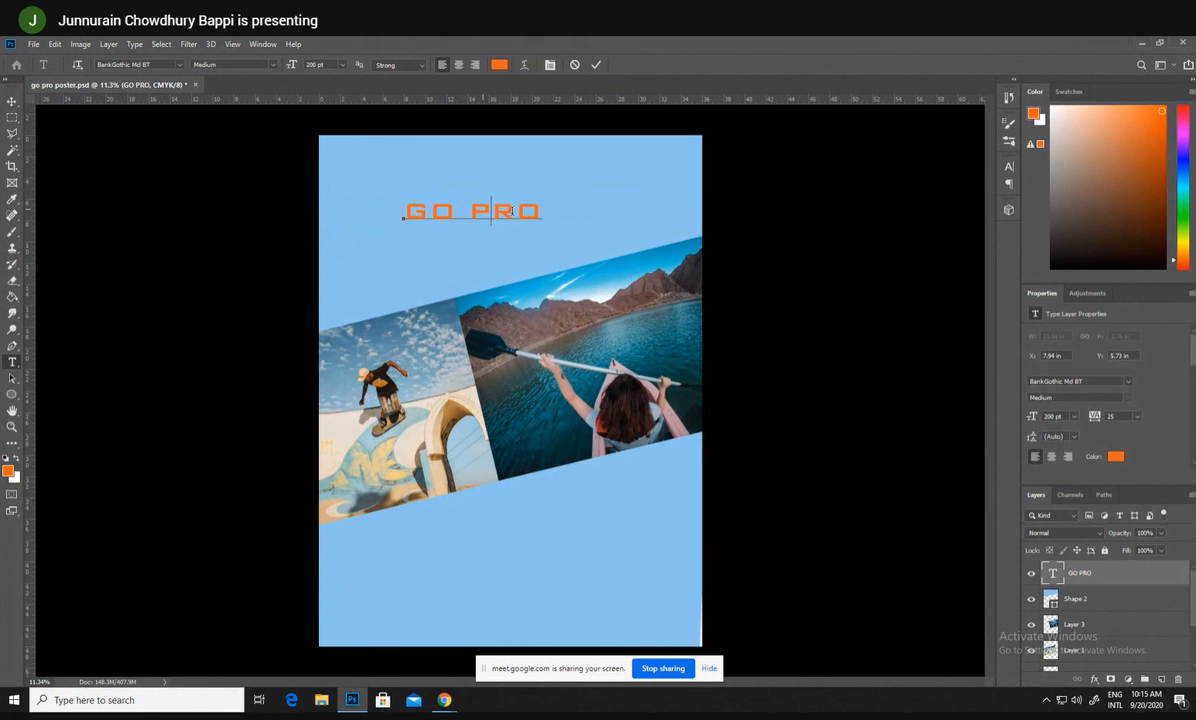
pyautogui.moveTo(540, 210); pyautogui.dragTo(197, 228)
pyautogui.moveTo(1089, 243); pyautogui.dragTo(1075, 251)
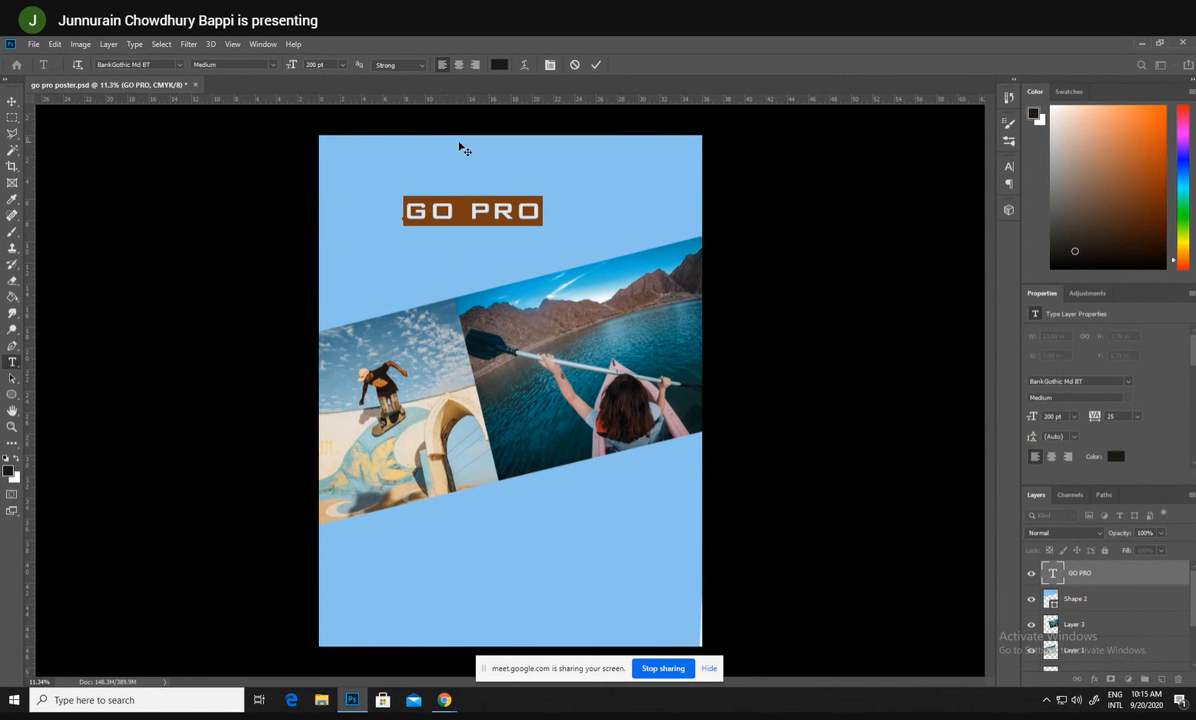
# - Rotate the GO PRO title about 6.6° counterclockwise so it slants in the direction of the photo band
pyautogui.hotkey('ctrl', 't')
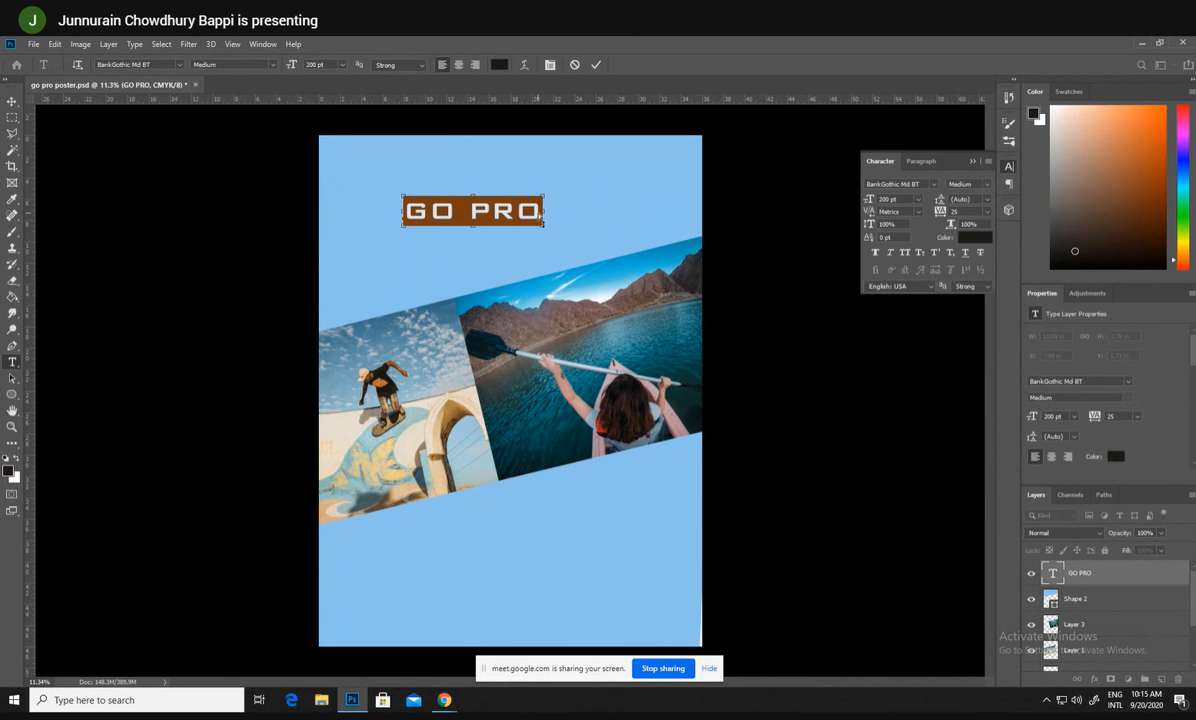
pyautogui.click(1012, 183)
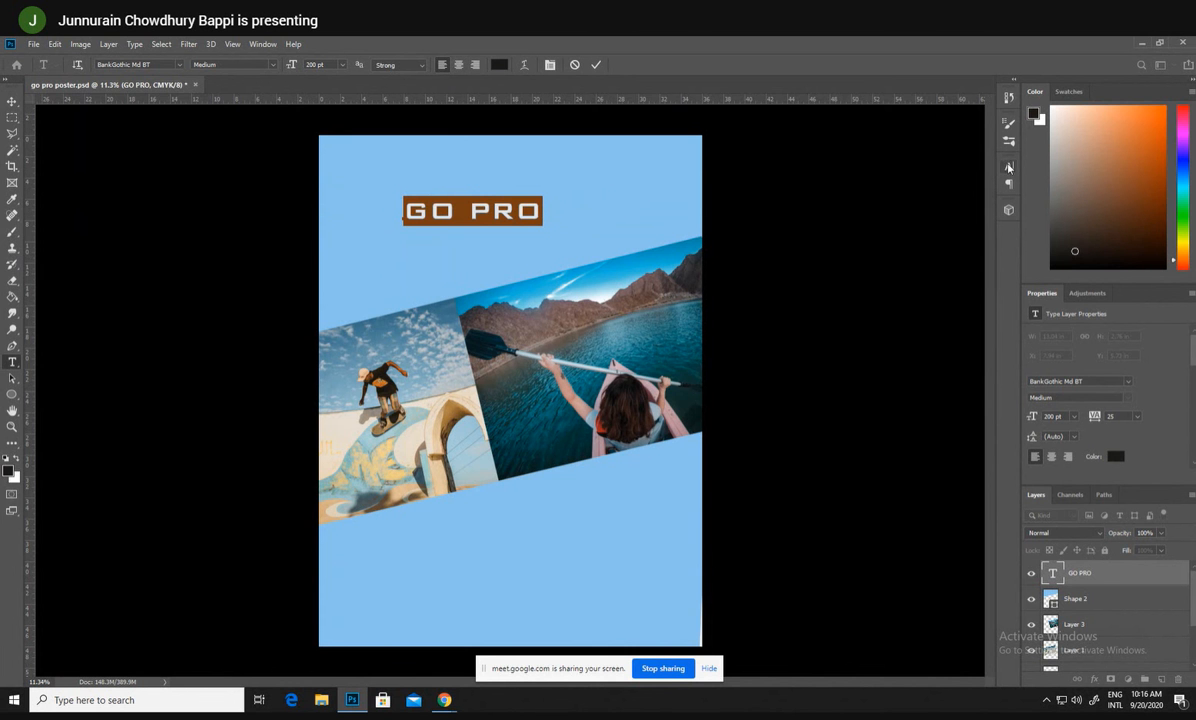
pyautogui.click(417, 205)
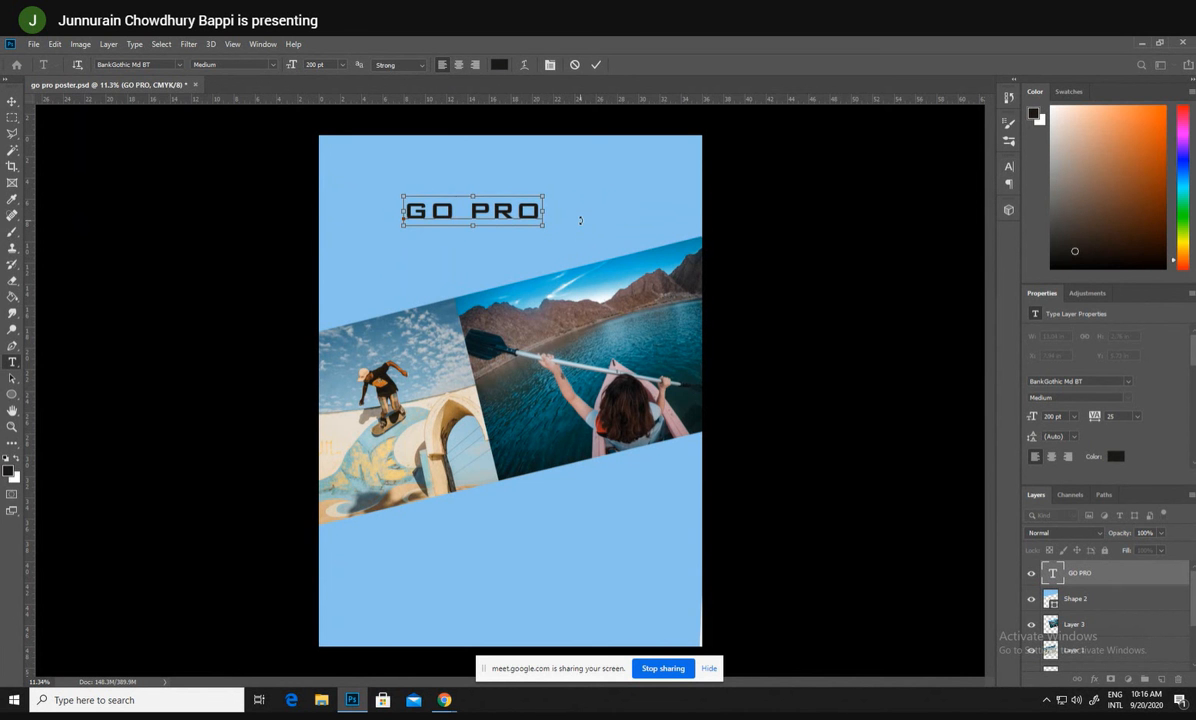
pyautogui.hotkey('ctrl', 't')
pyautogui.hotkey('ctrl', 'Return')
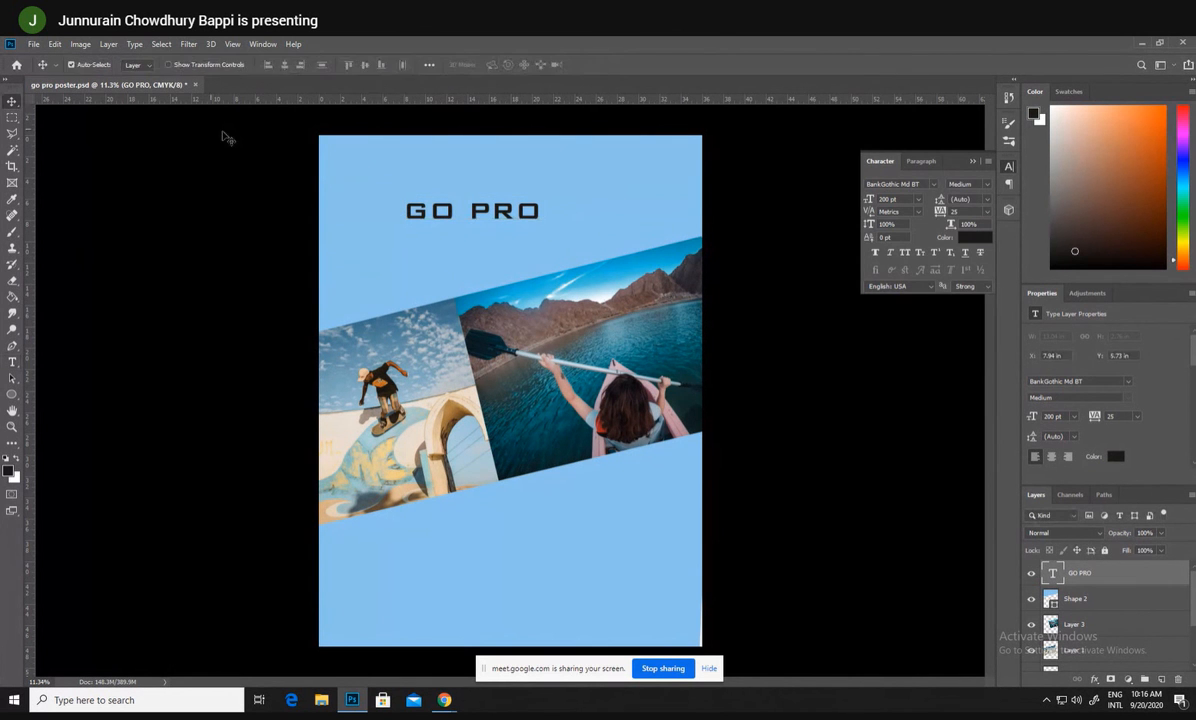
pyautogui.hotkey('ctrl', 't')
pyautogui.moveTo(546, 183)
pyautogui.mouseDown()
pyautogui.moveTo(525, 153)
pyautogui.moveTo(540, 140)
pyautogui.moveTo(562, 183)
pyautogui.mouseUp()
pyautogui.press('Return')
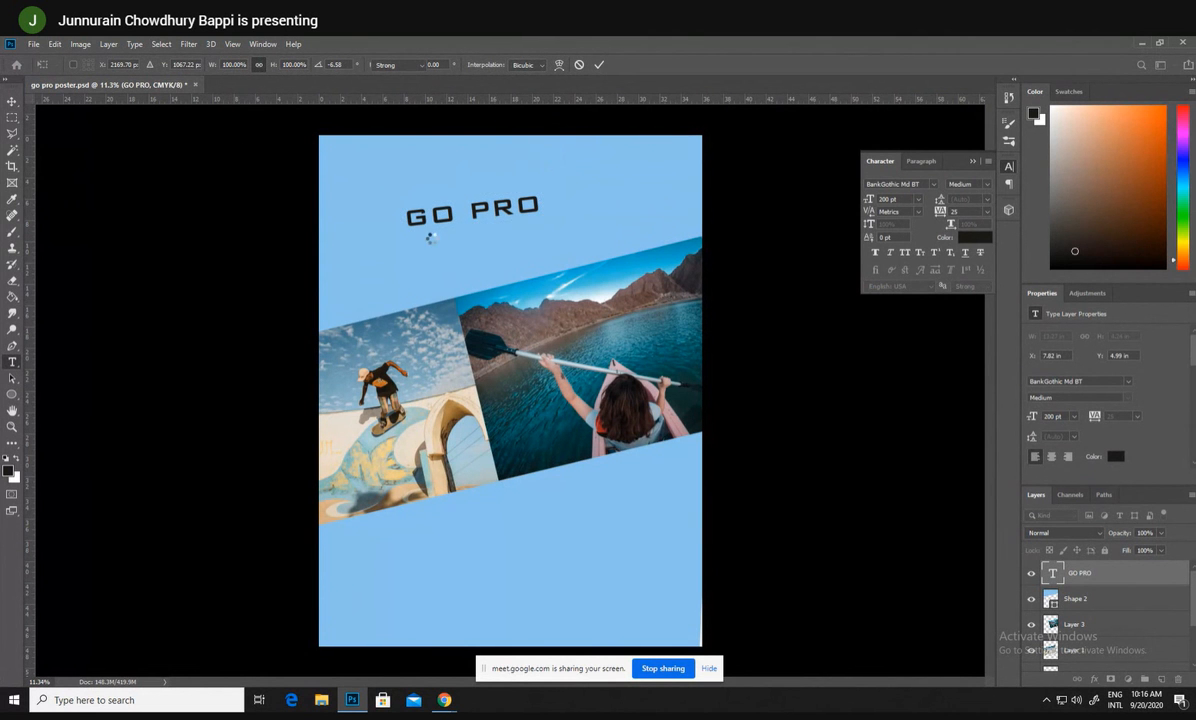
# - Set the GO PRO title's font size to 250 pt and move it to about X 5.1 in, Y 5.75 in
pyautogui.press('t')
pyautogui.click(490, 211)
pyautogui.moveTo(543, 205); pyautogui.dragTo(277, 230)
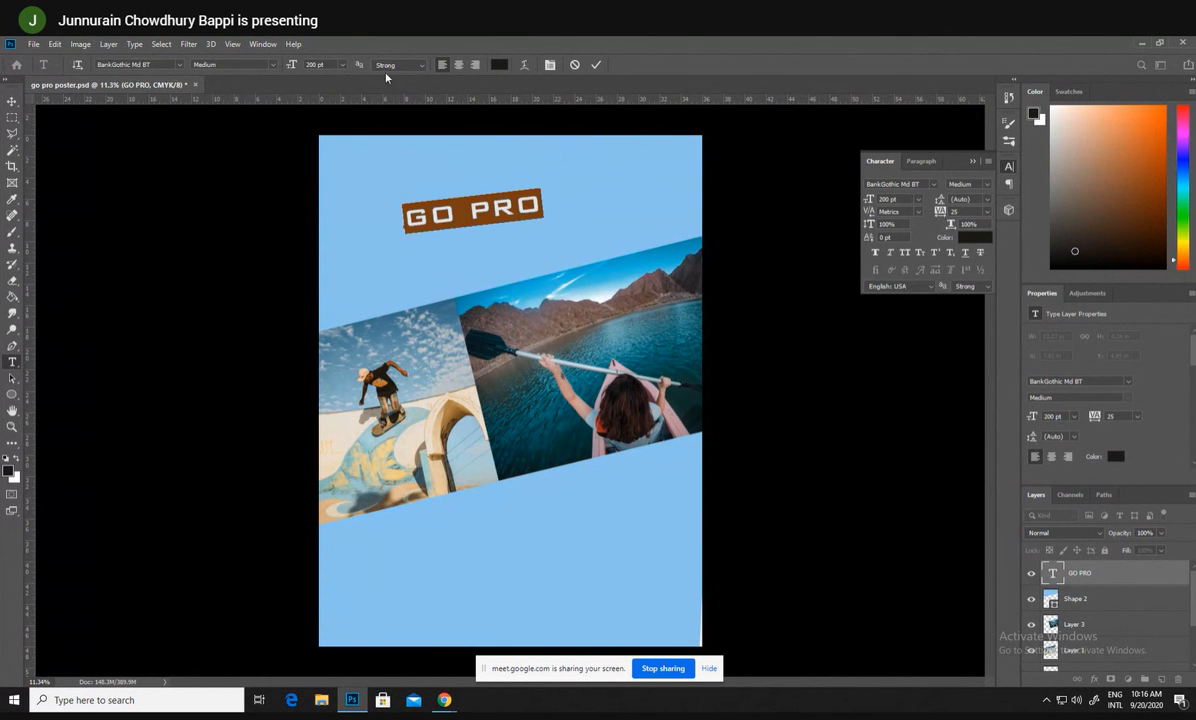
pyautogui.click(318, 65)
pyautogui.write('25pt')
pyautogui.press('Return')
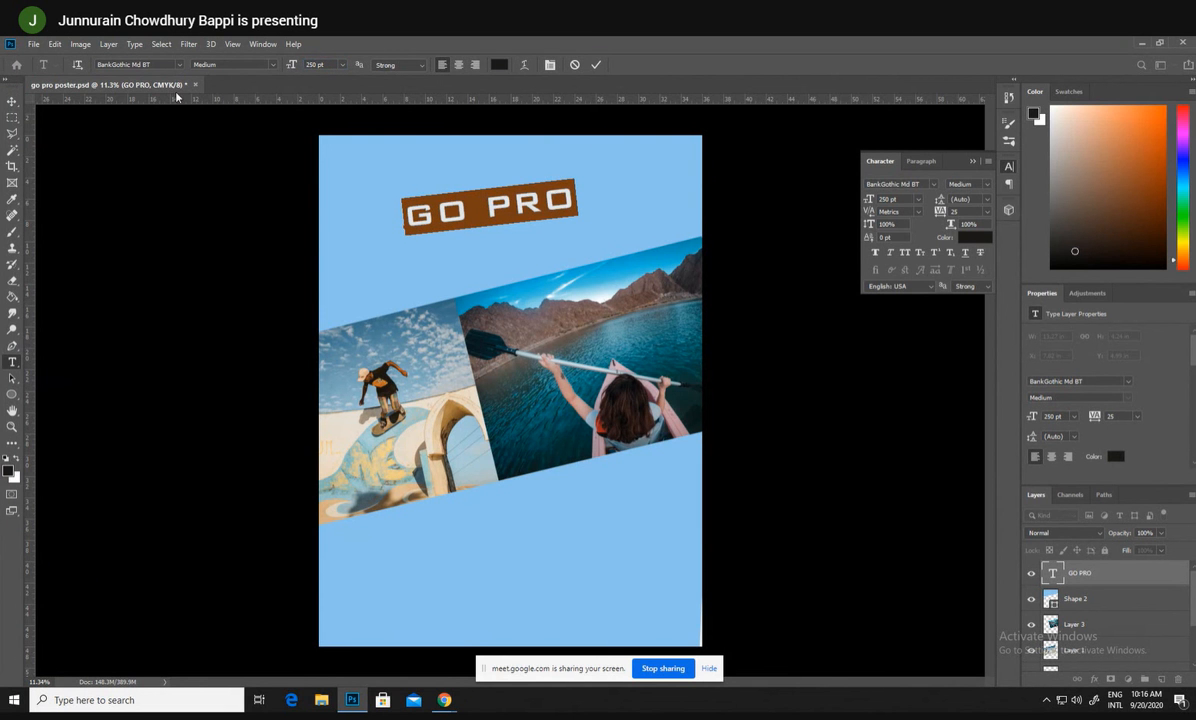
pyautogui.click(13, 102)
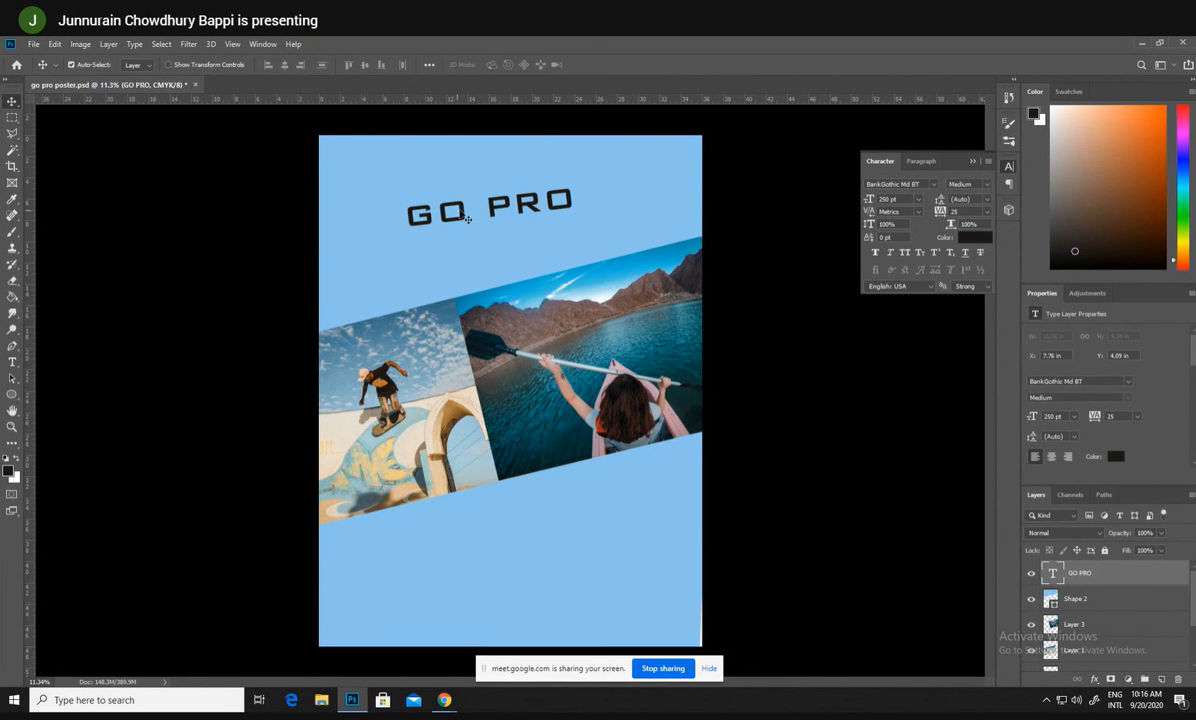
pyautogui.moveTo(489, 203); pyautogui.dragTo(466, 228)
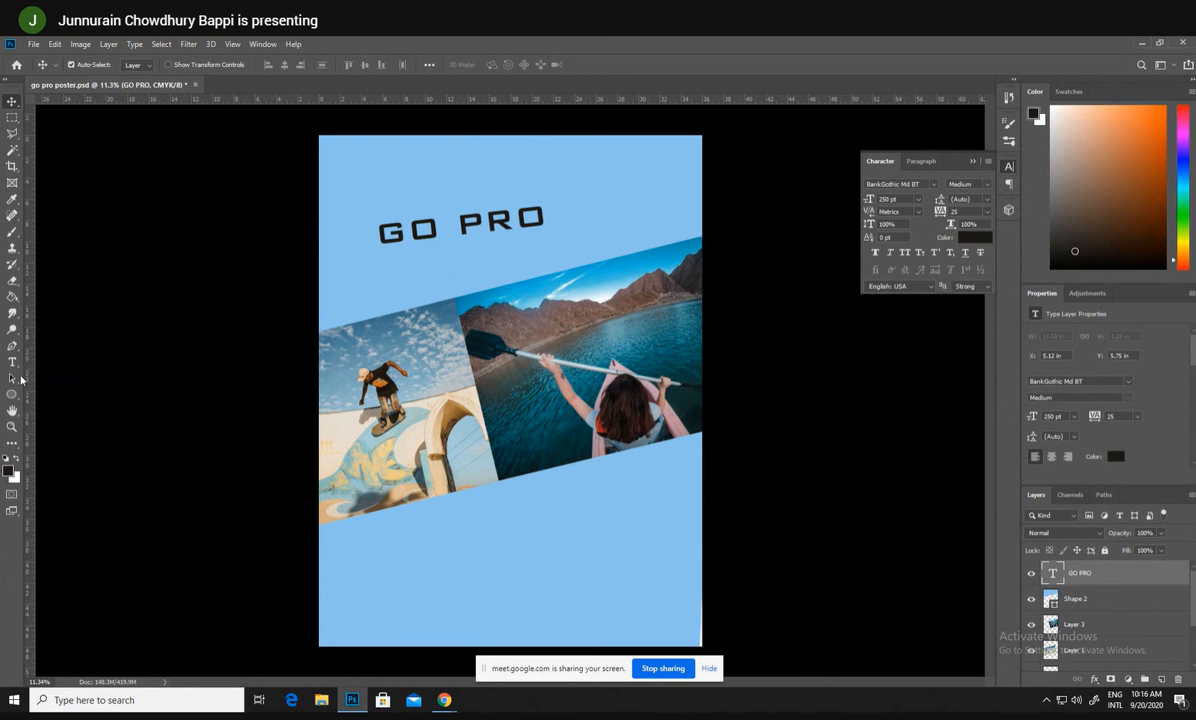
# - Add a text line reading "OR NOTHING" in the blue area below the slanted photos
pyautogui.click(12, 362)
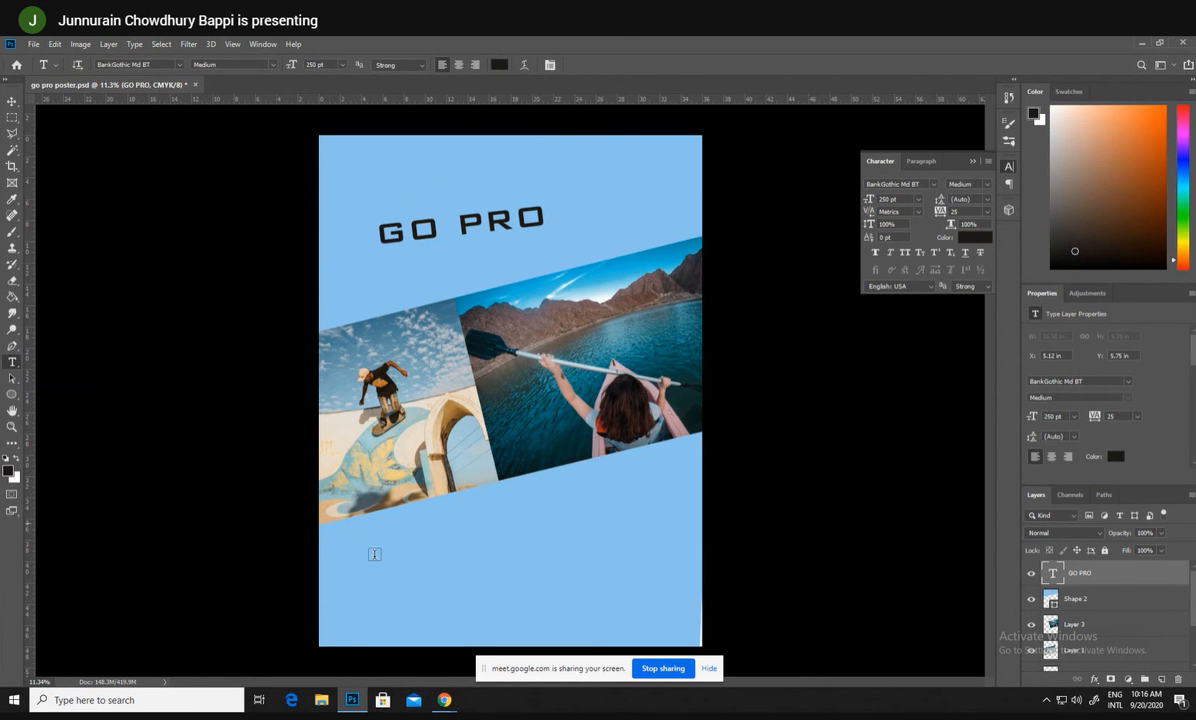
pyautogui.click(356, 560)
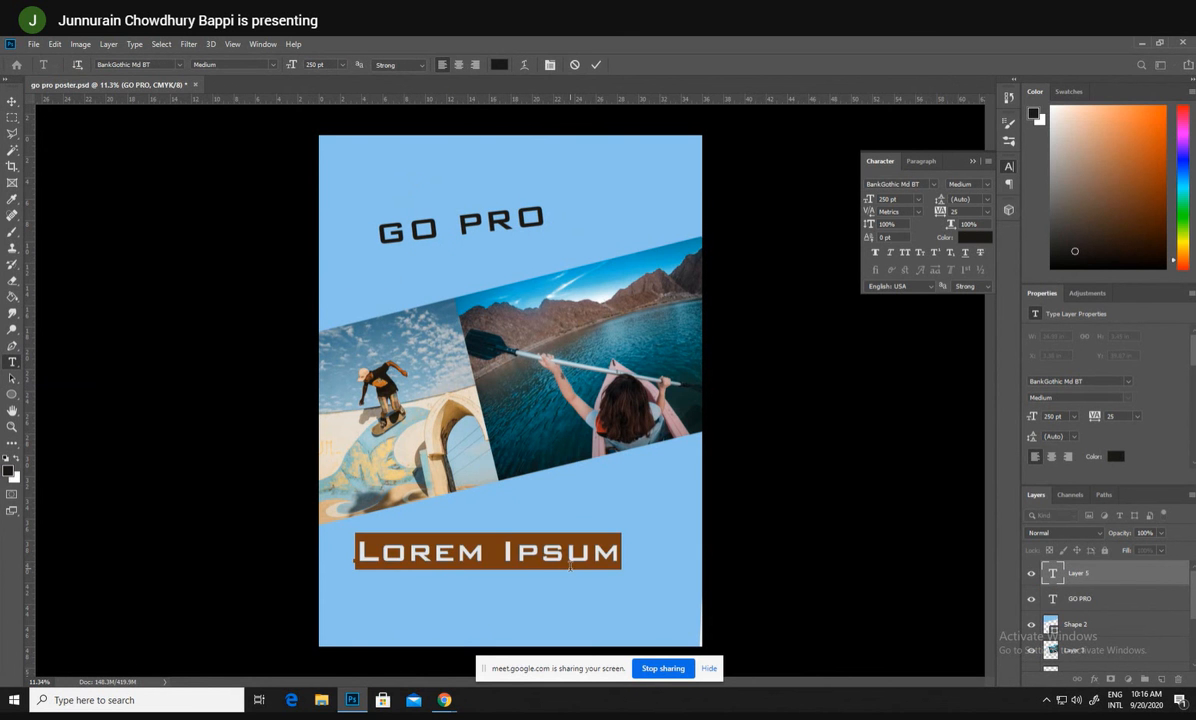
pyautogui.press('BackSpace')
pyautogui.write('or')
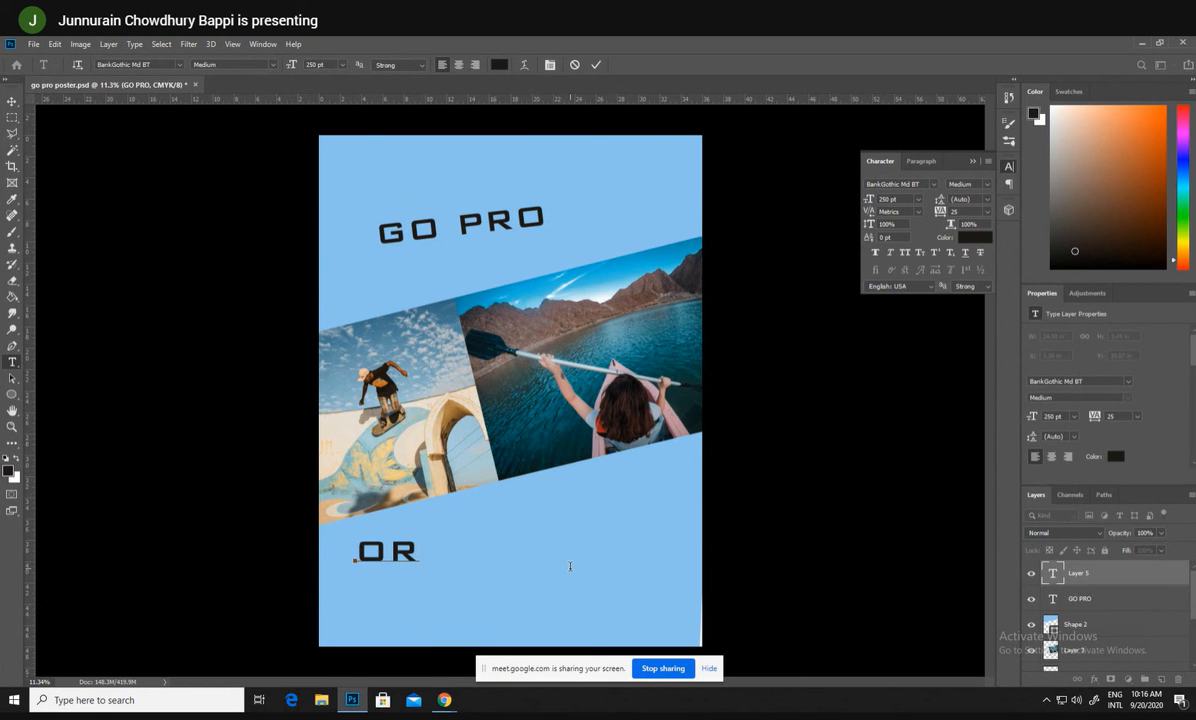
pyautogui.write(' nothing')
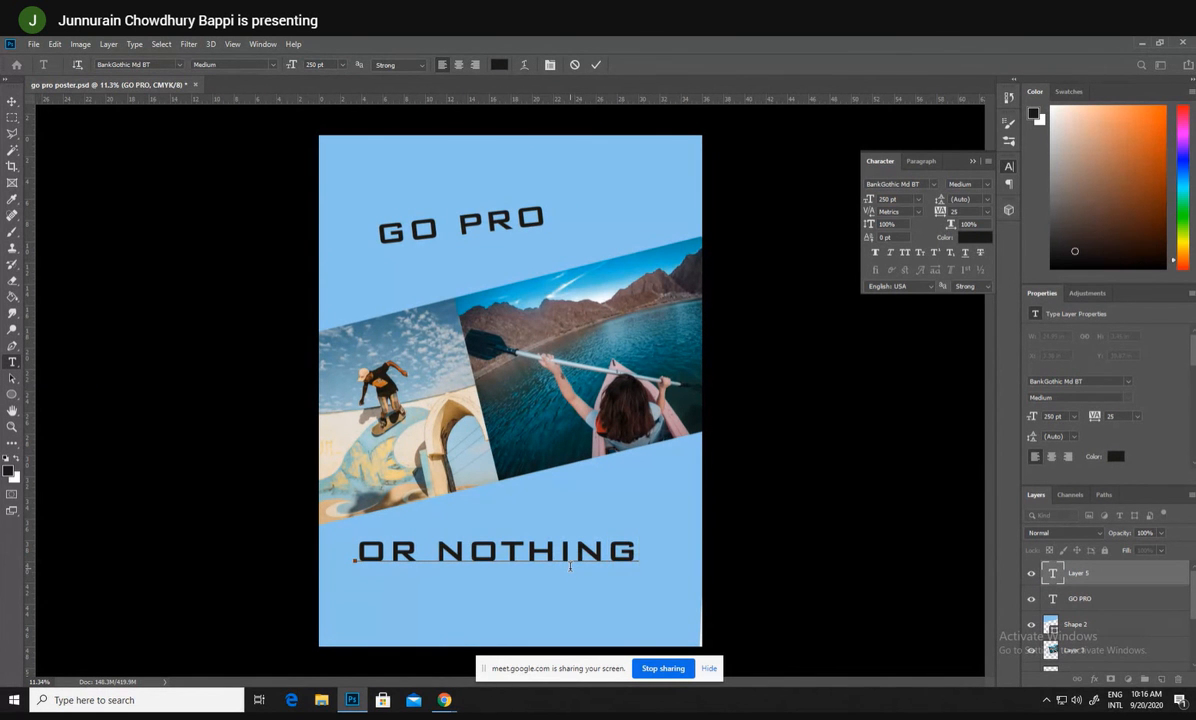
# - Set the font size of the OR NOTHING text to 200 pt
pyautogui.hotkey('ctrl', 'a')
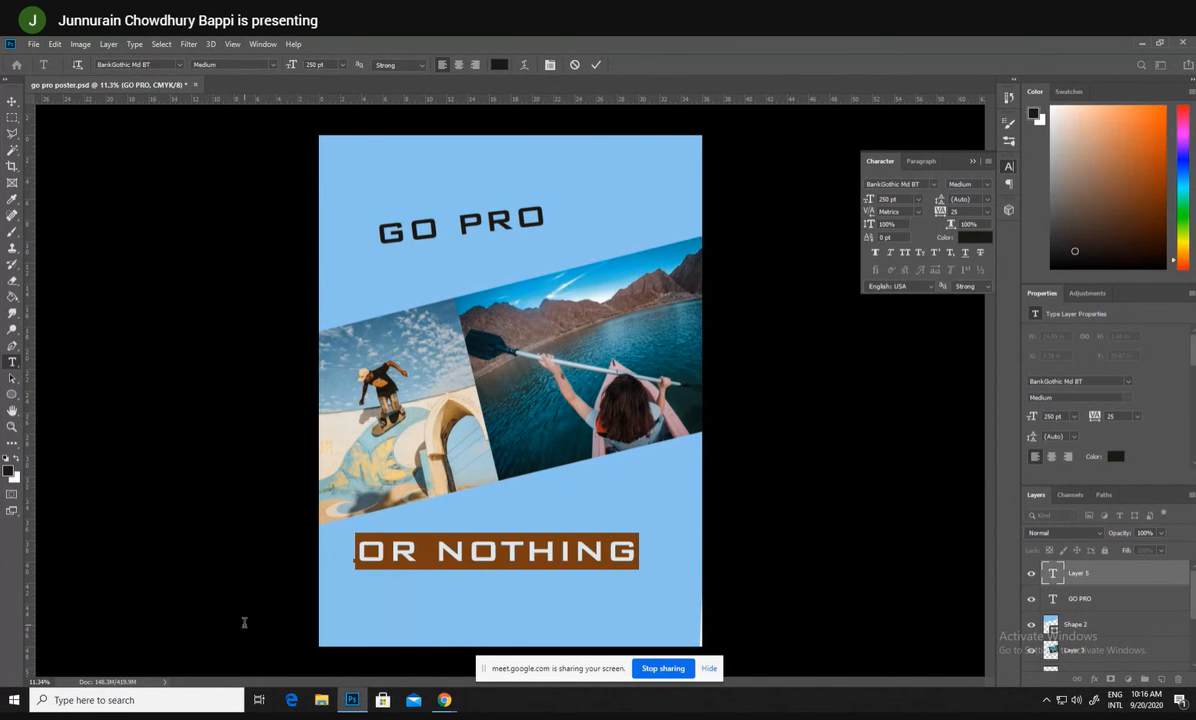
pyautogui.click(316, 63)
pyautogui.press('Return')
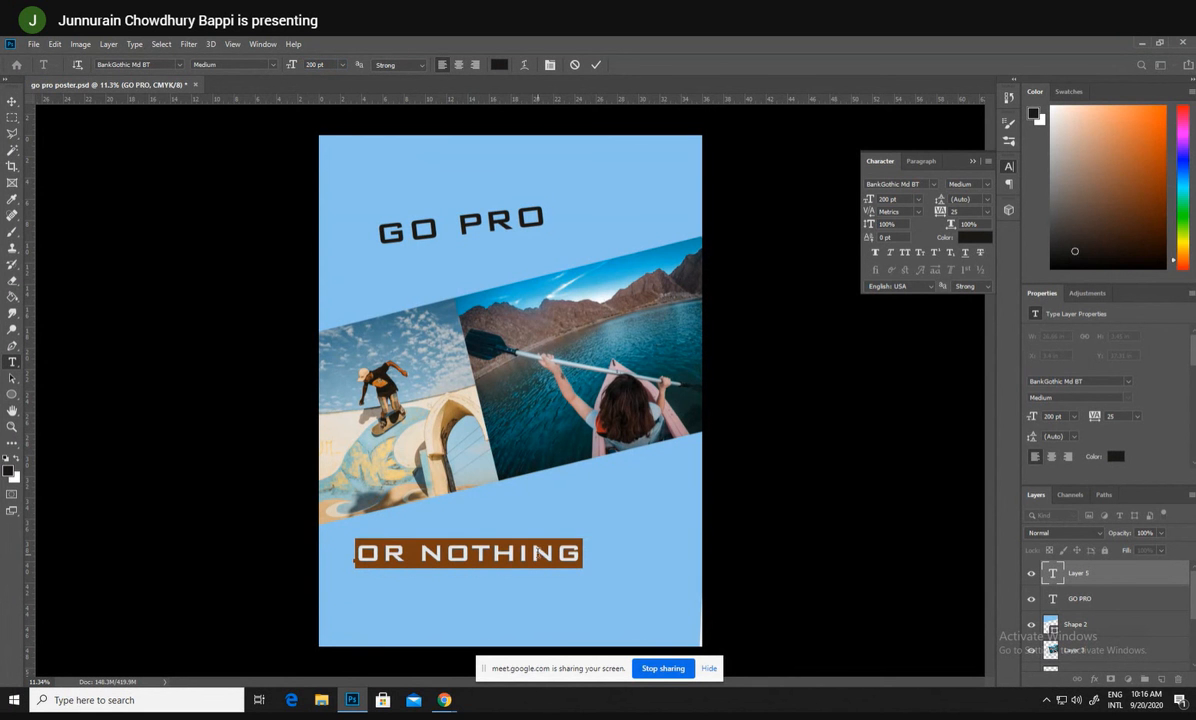
# - Append an exclamation mark to OR NOTHING, shift the line slightly right and down below the photos, and finish the text edit
pyautogui.click(582, 551)
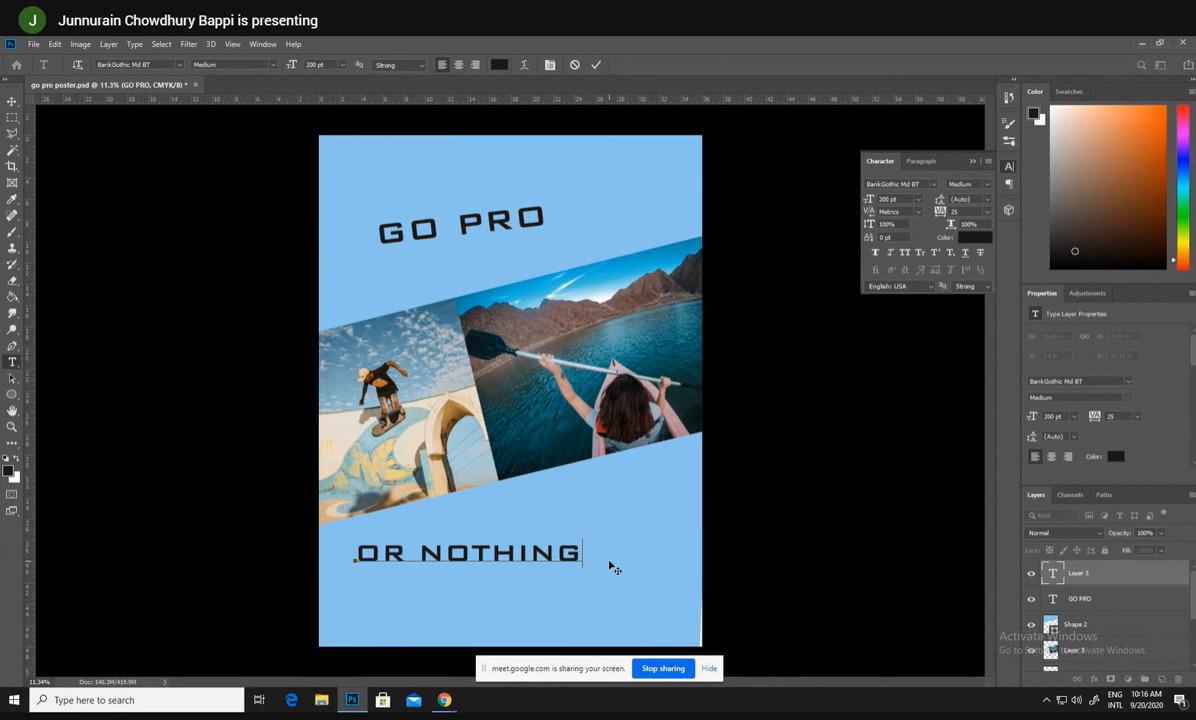
pyautogui.write('!')
pyautogui.moveTo(630, 598); pyautogui.dragTo(634, 649)
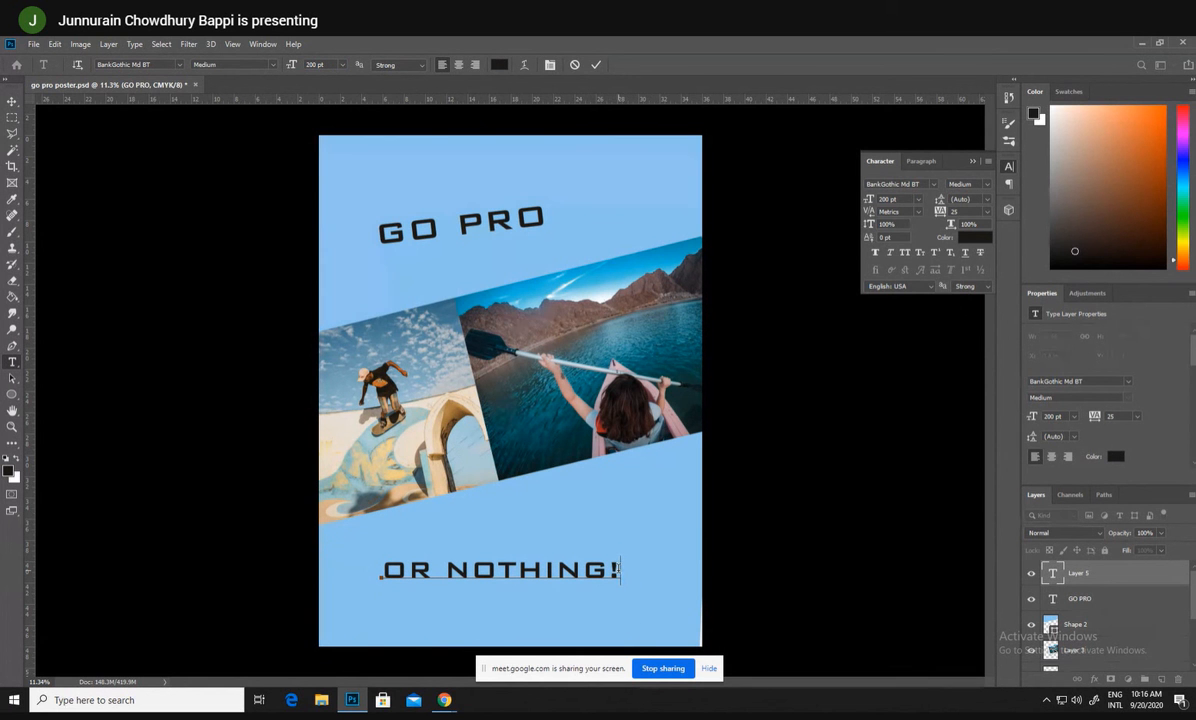
pyautogui.click(658, 608)
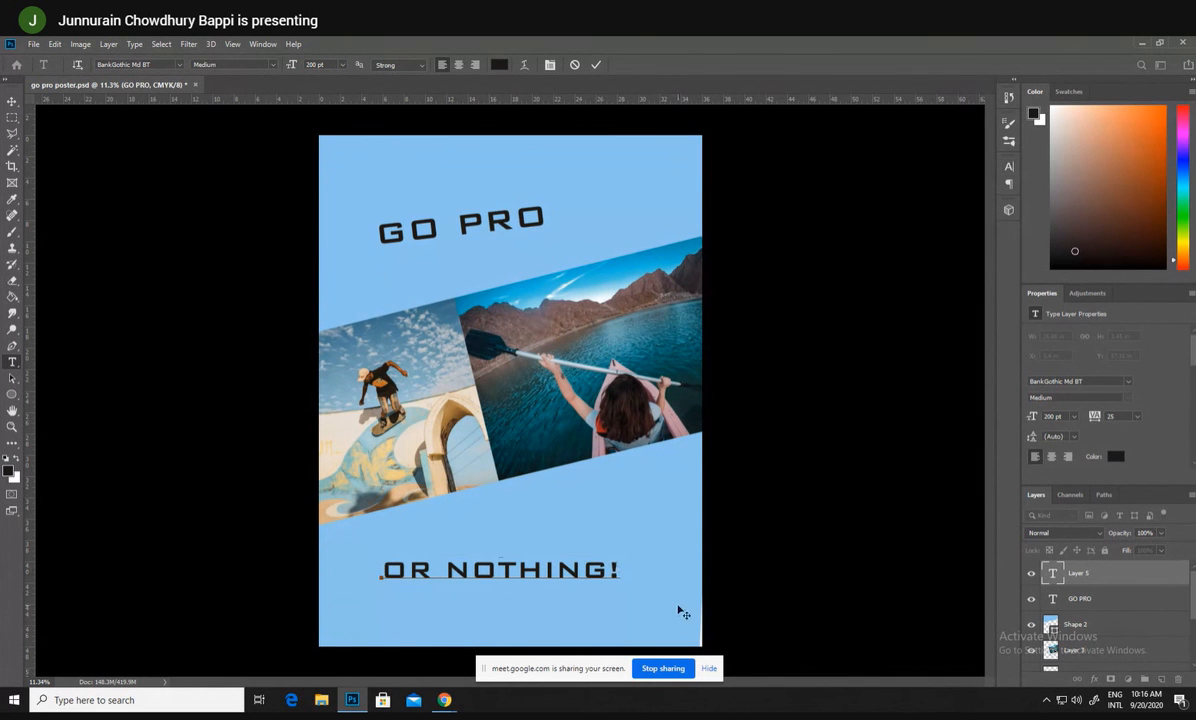
pyautogui.hotkey('ctrl', 't')
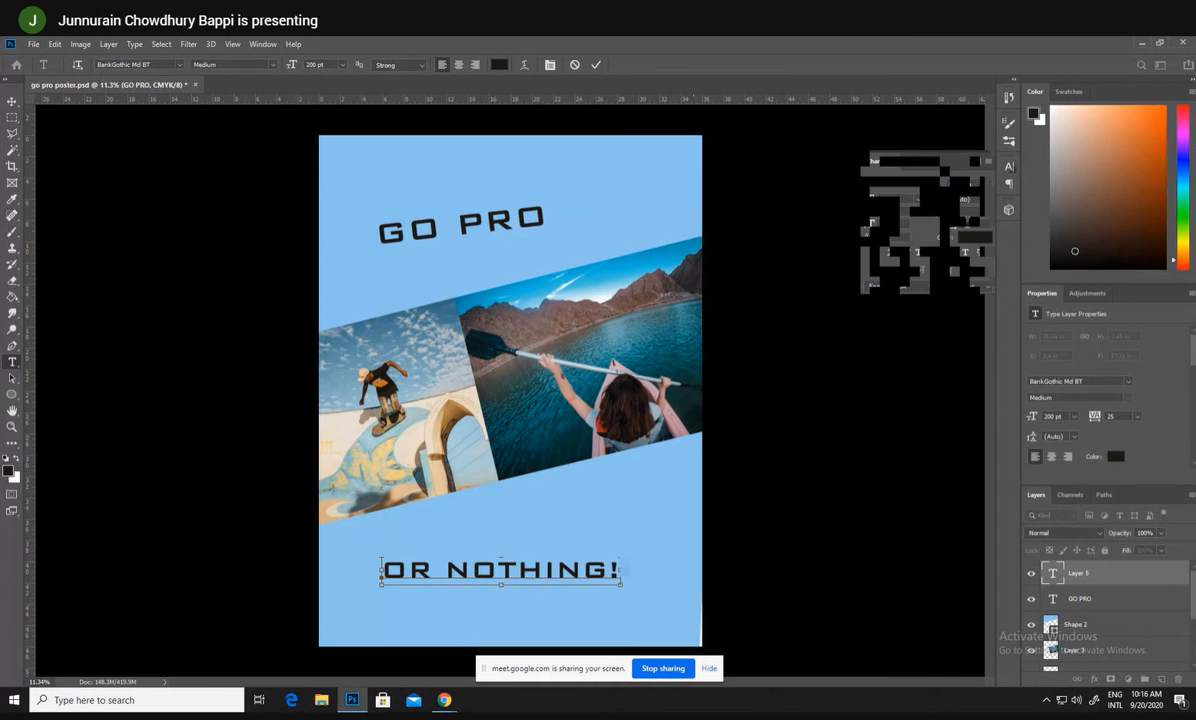
pyautogui.press('Escape')
pyautogui.press('v')
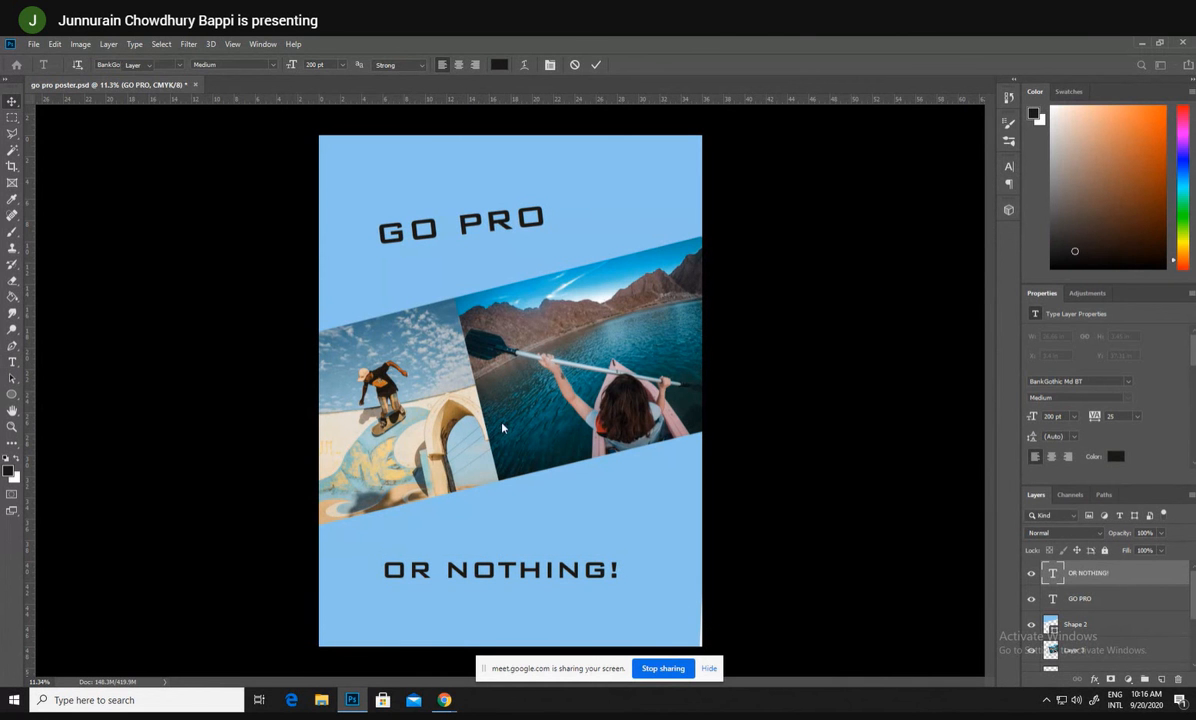
# - Enlarge the blue shape behind OR NOTHING! slightly so it covers the gap at the poster's bottom-right edge
pyautogui.click(651, 510)
pyautogui.hotkey('ctrl', 't')
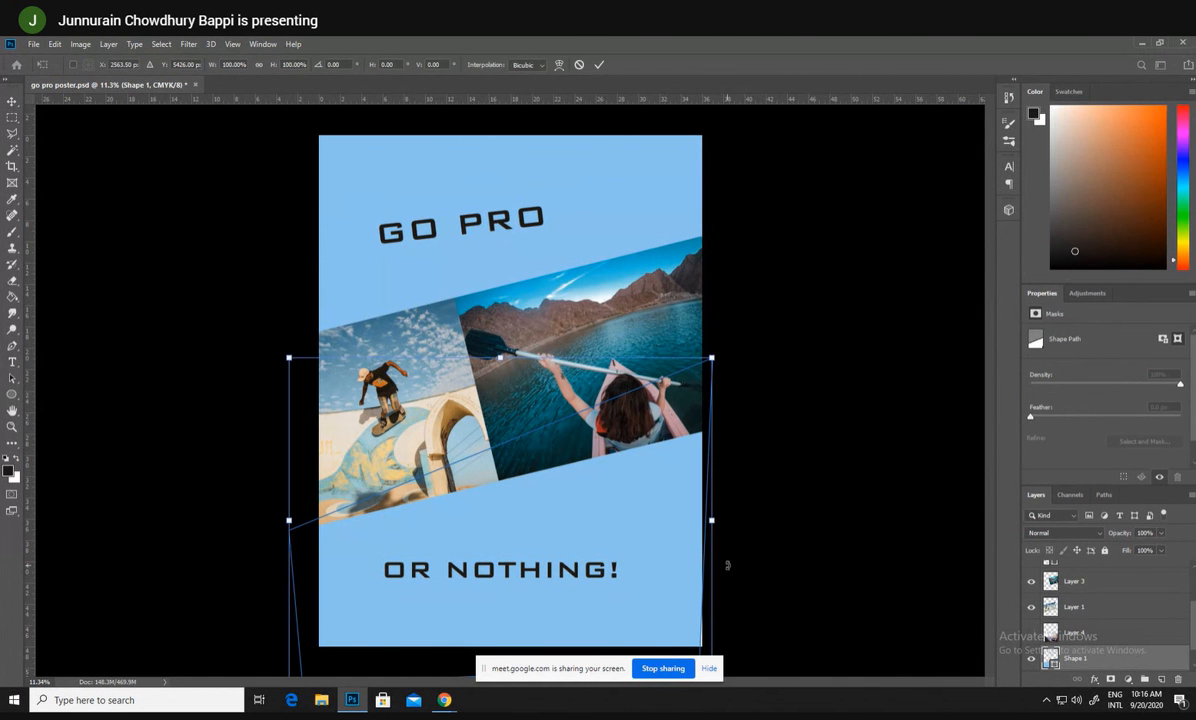
pyautogui.press('Return')
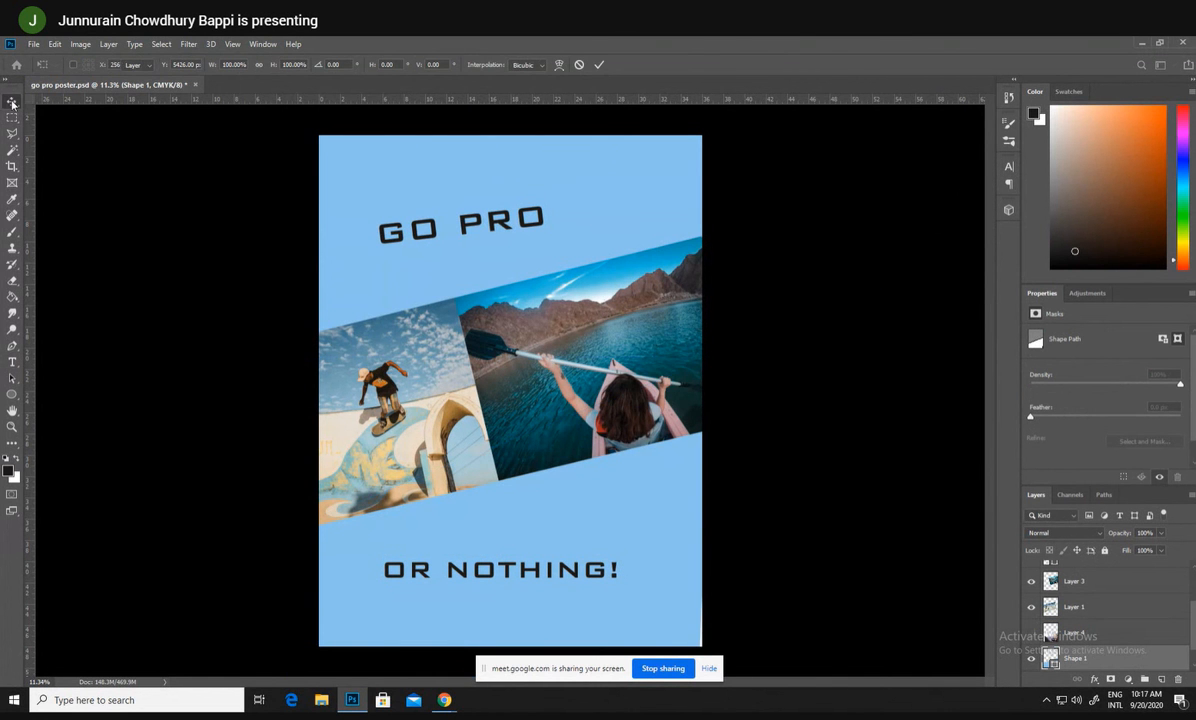
pyautogui.click(12, 426)
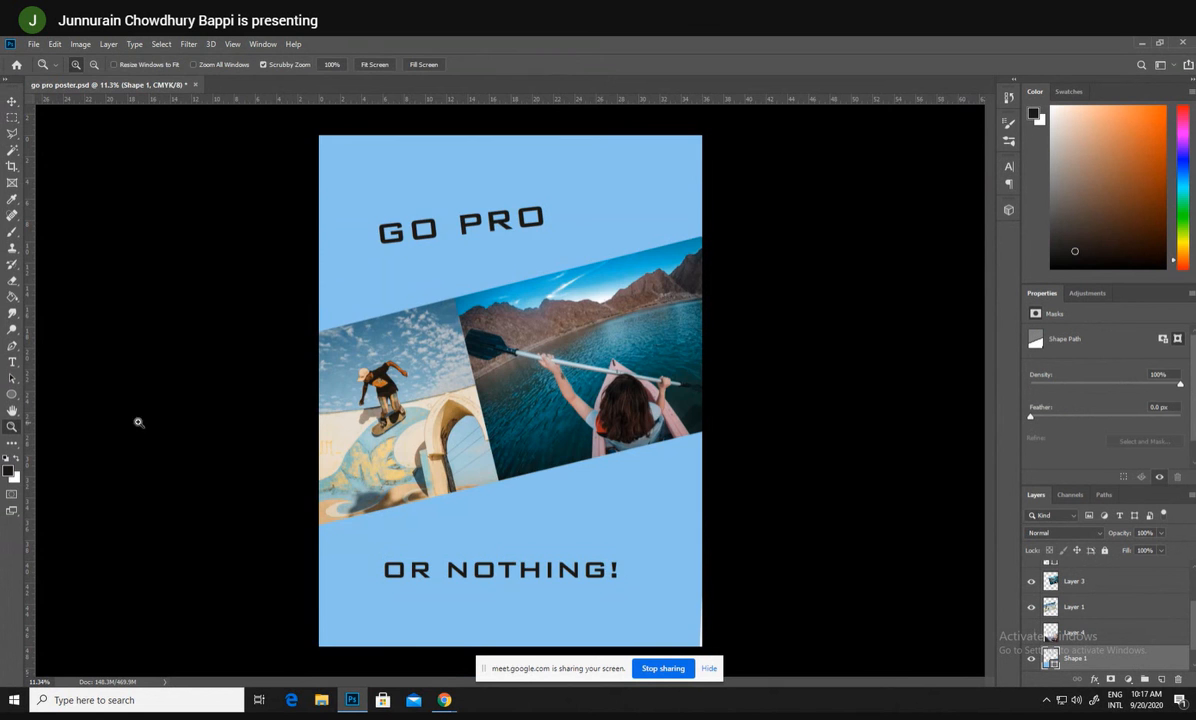
pyautogui.keyDown('alt'); pyautogui.click(240, 456); pyautogui.keyUp('alt')
pyautogui.click(356, 562)
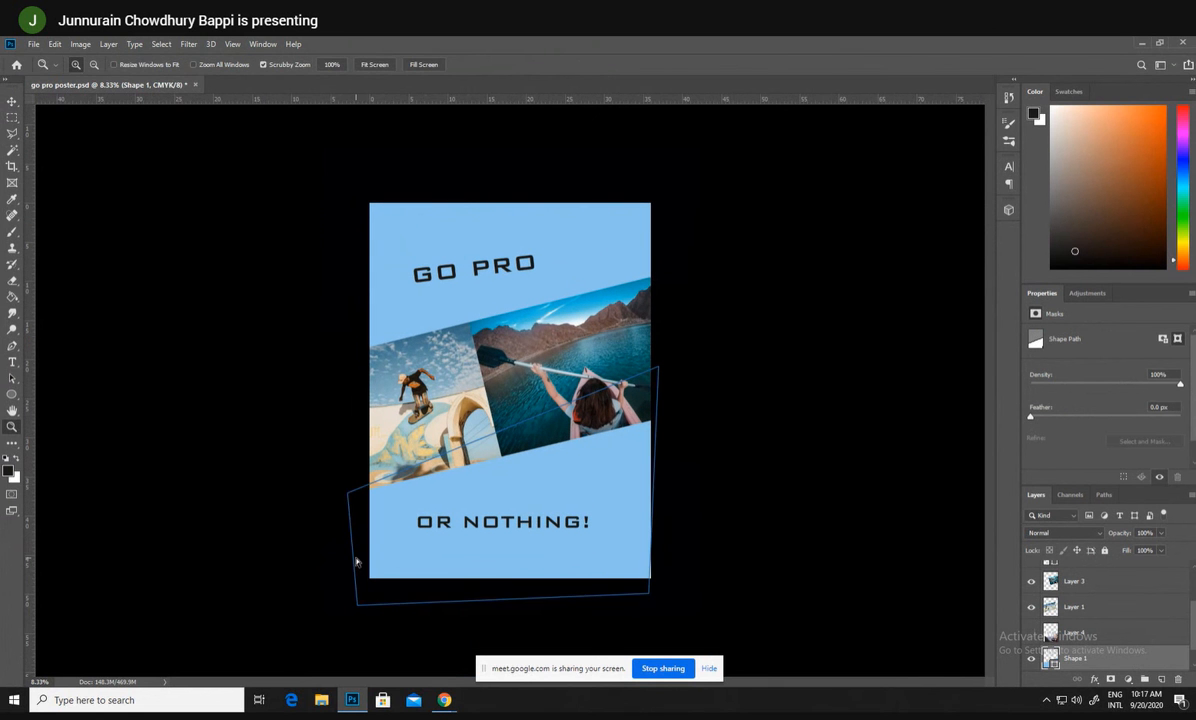
pyautogui.hotkey('ctrl', 't')
pyautogui.moveTo(660, 603); pyautogui.dragTo(663, 612)
pyautogui.press('Return')
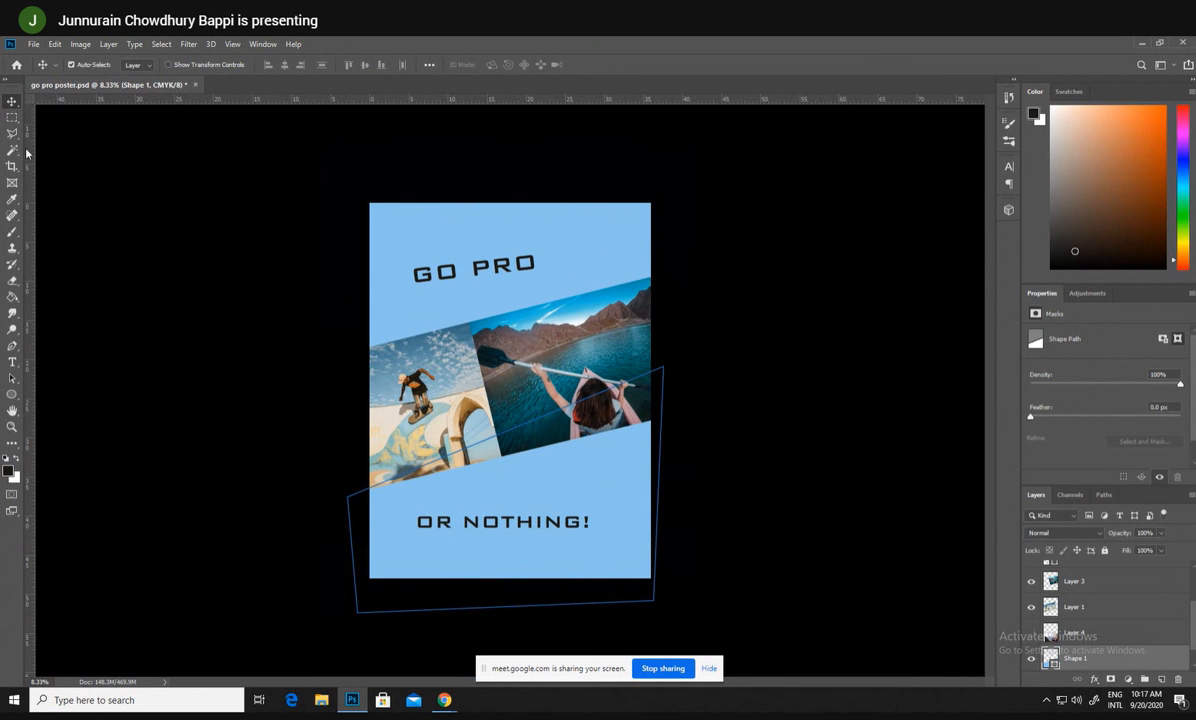
pyautogui.click(480, 313)
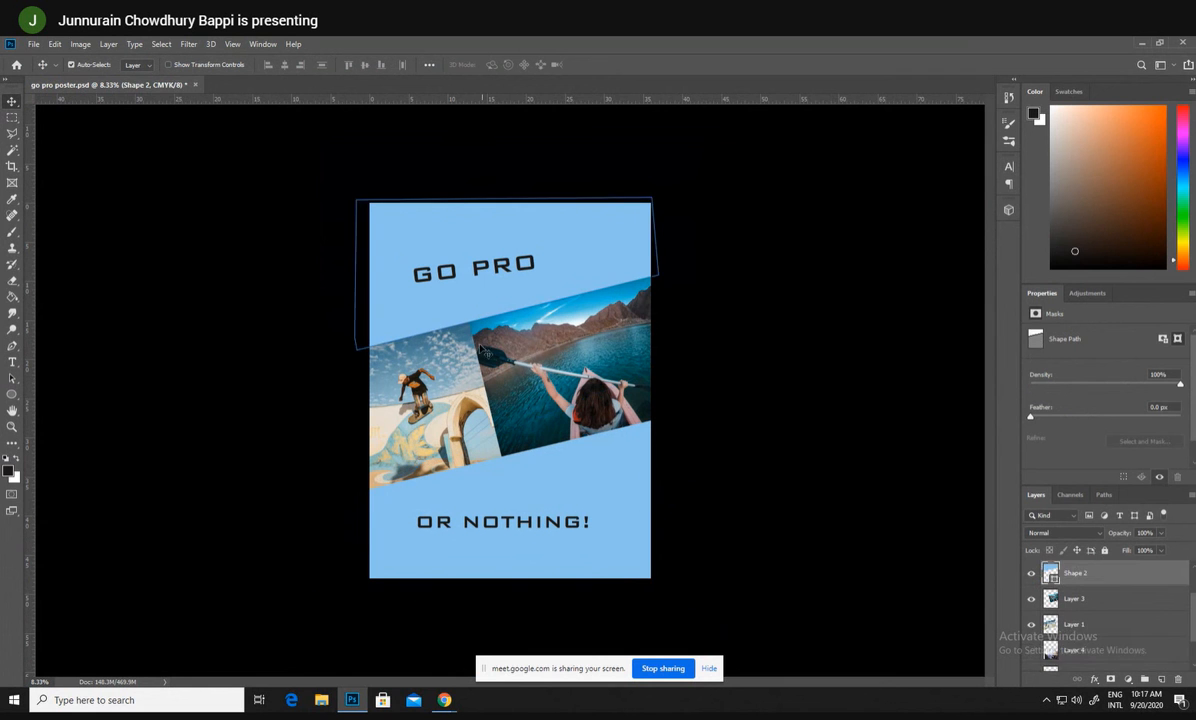
pyautogui.click(532, 486)
pyautogui.click(553, 530)
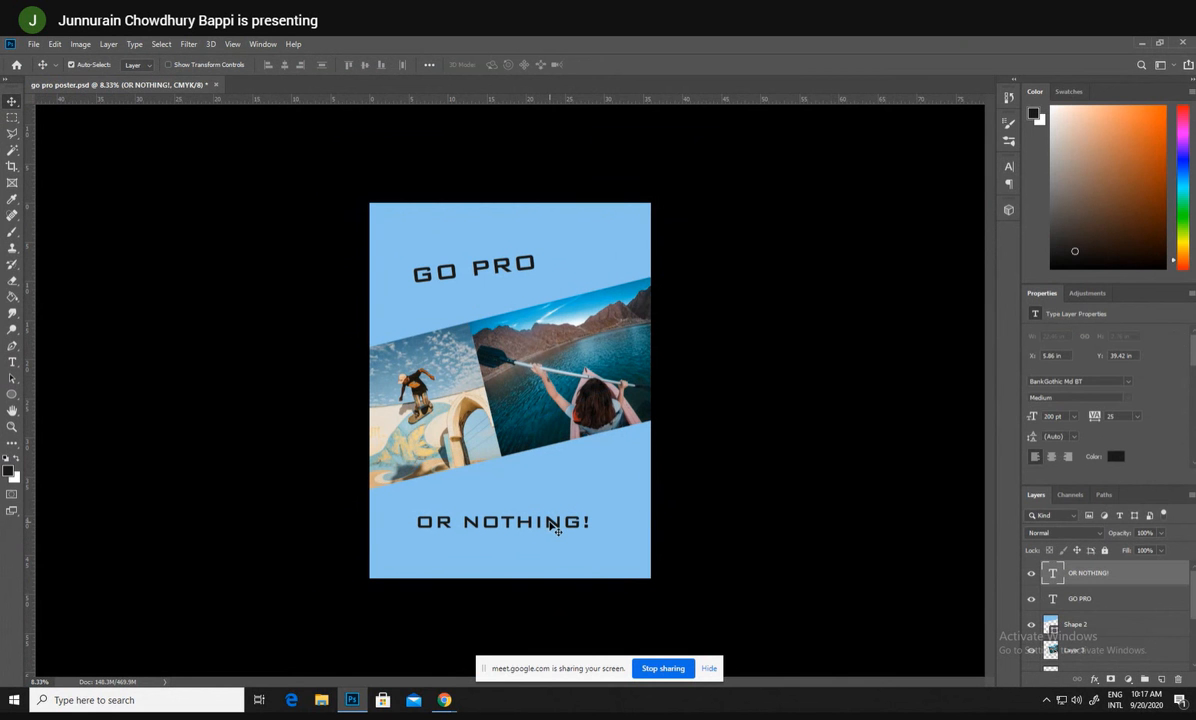
pyautogui.click(524, 240)
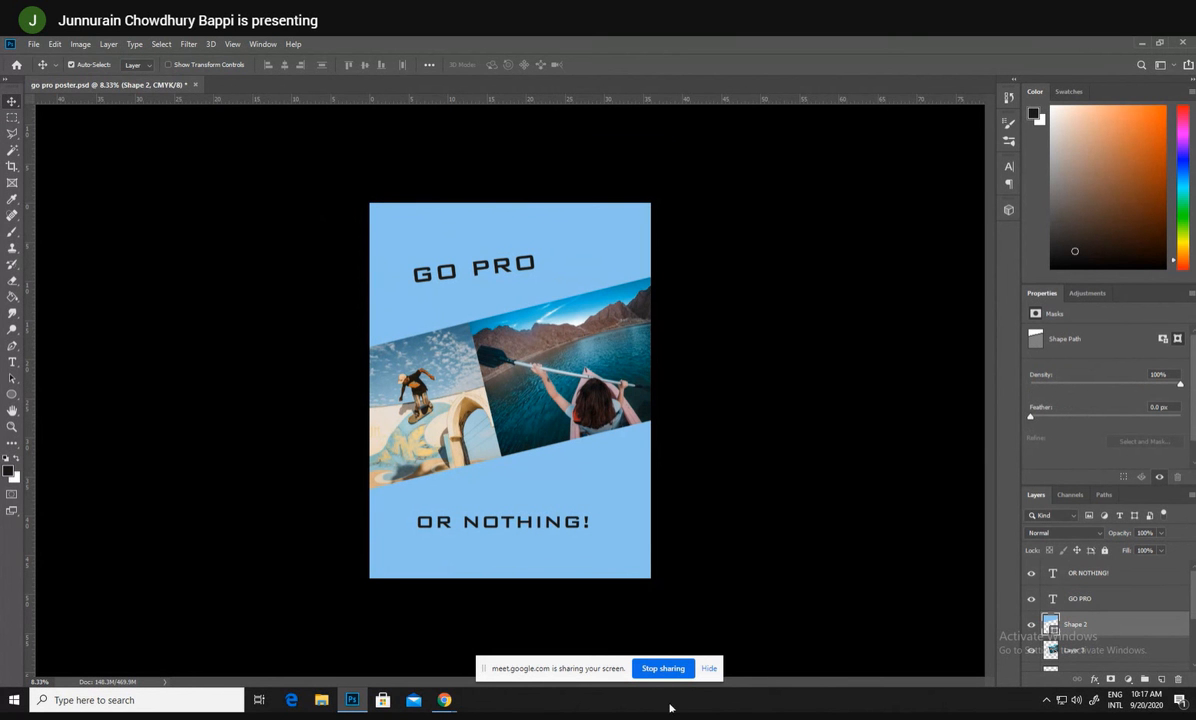
# - Switch to Chrome, dismiss the download thank-you message, bring up the Pexels photo of two people in the water and reload its page
pyautogui.moveTo(444, 697)
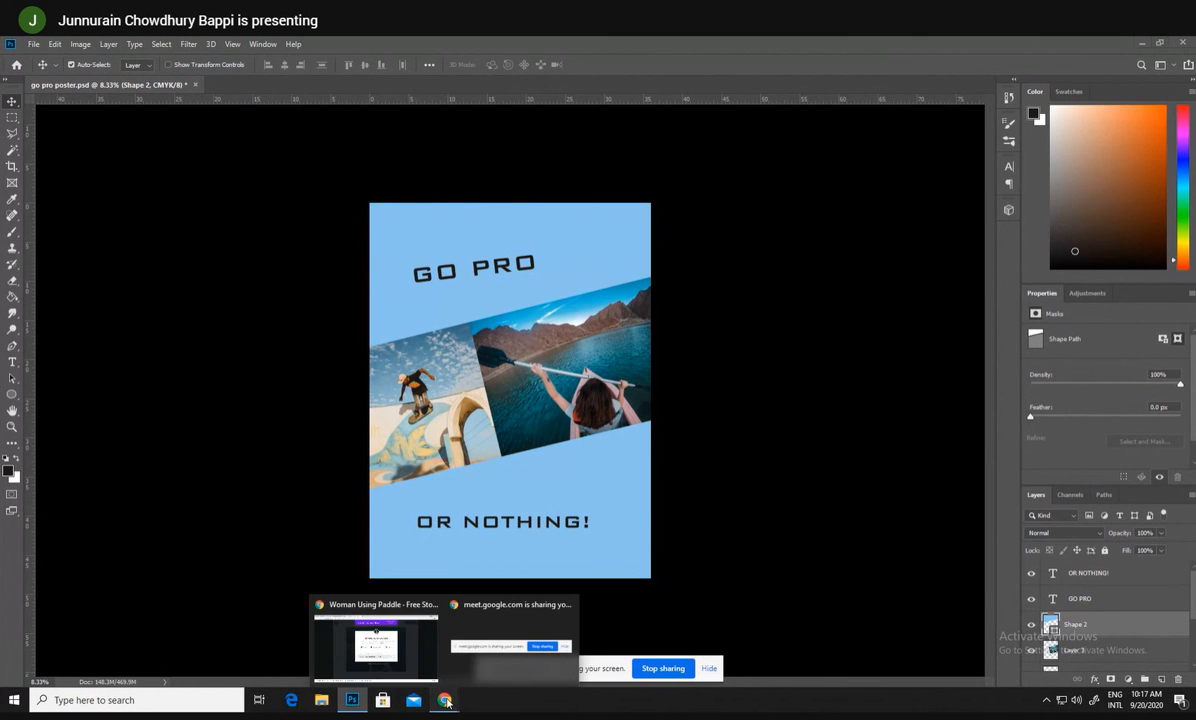
pyautogui.click(389, 643)
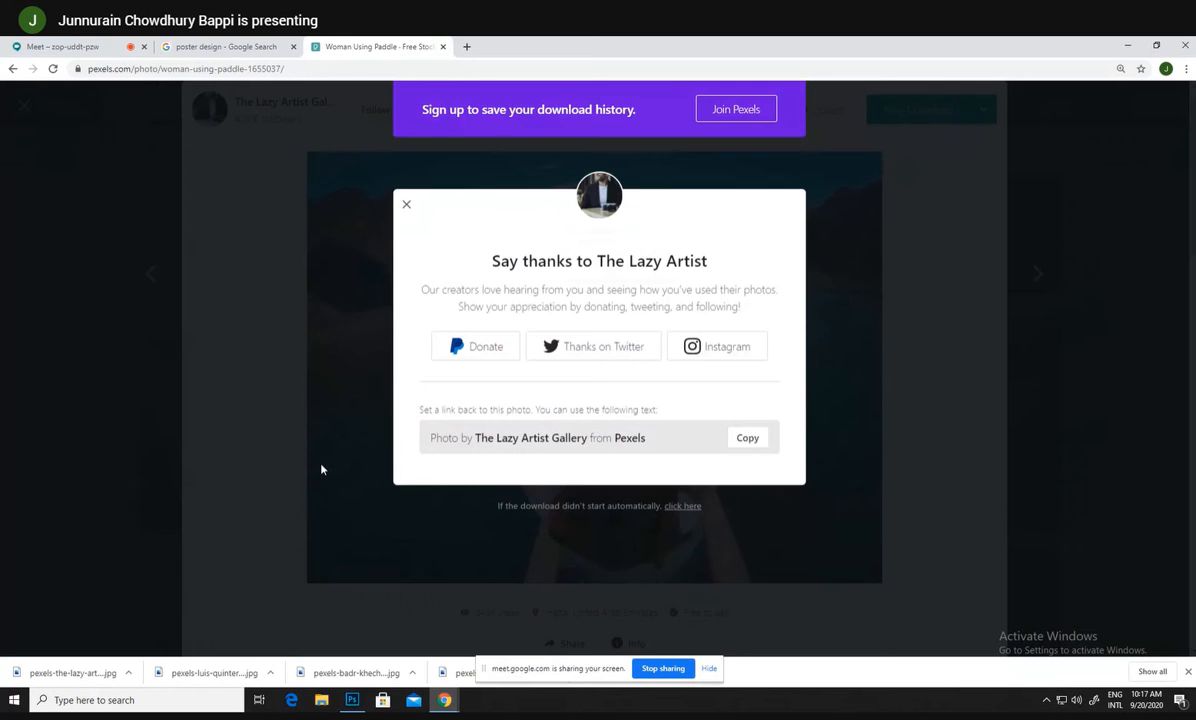
pyautogui.click(320, 469)
pyautogui.click(260, 420)
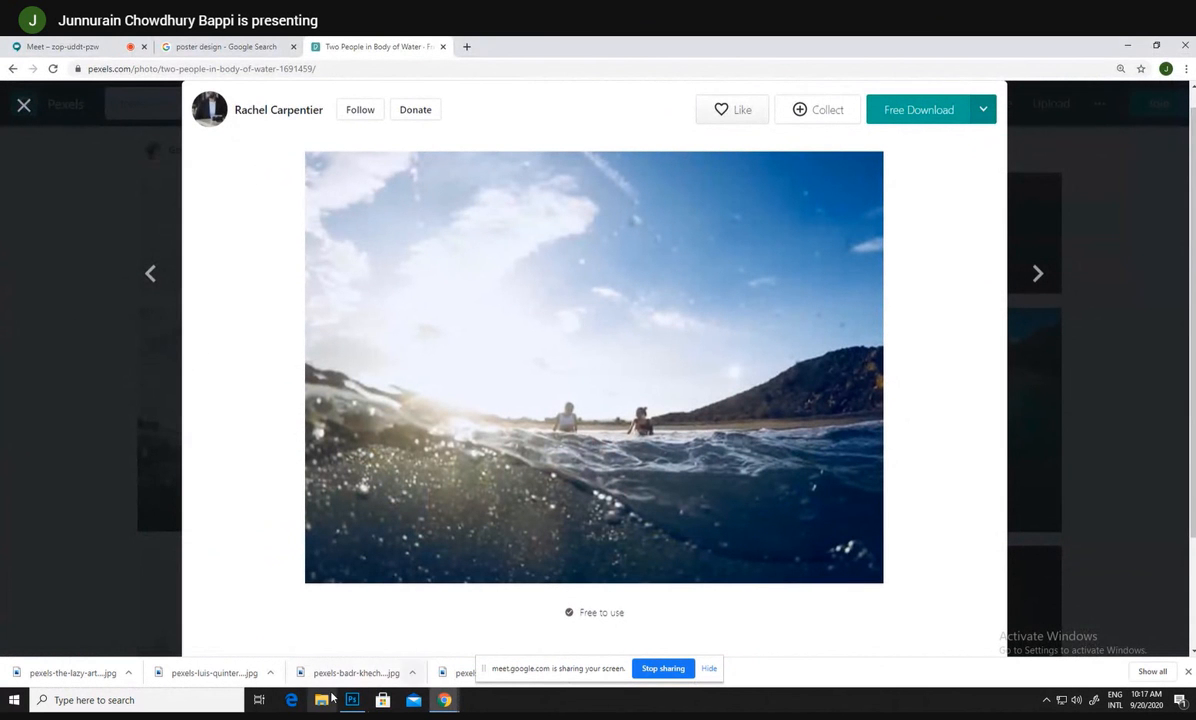
pyautogui.moveTo(364, 705)
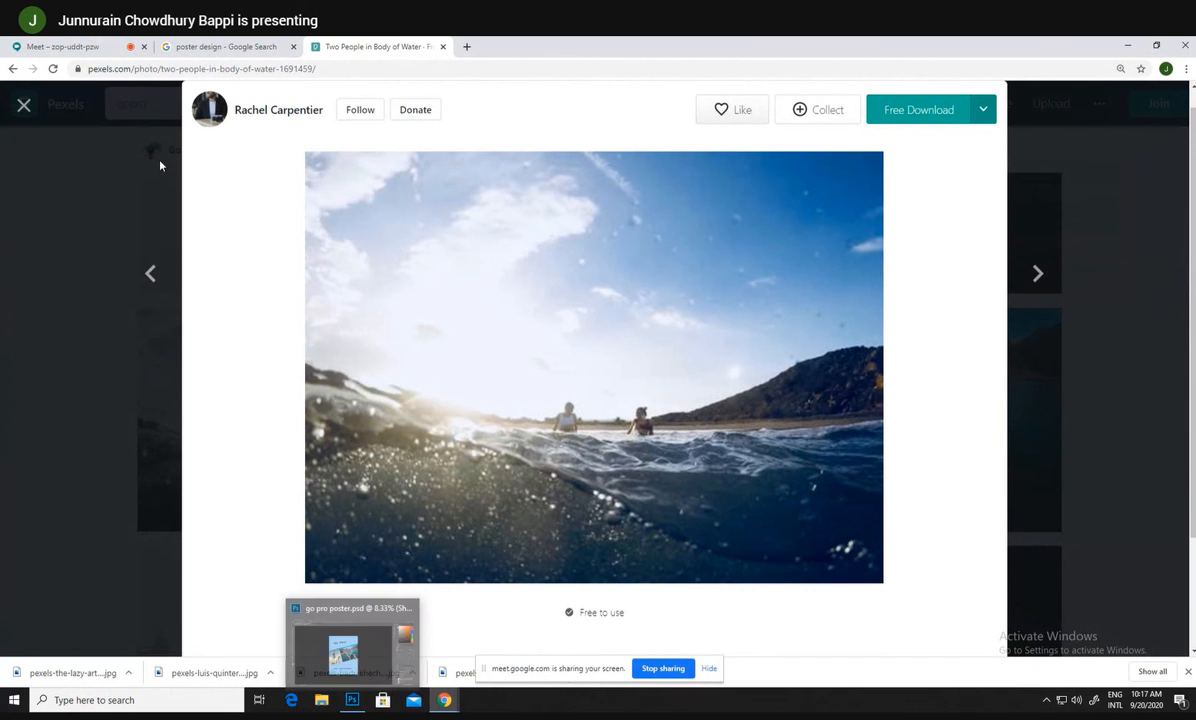
pyautogui.click(51, 69)
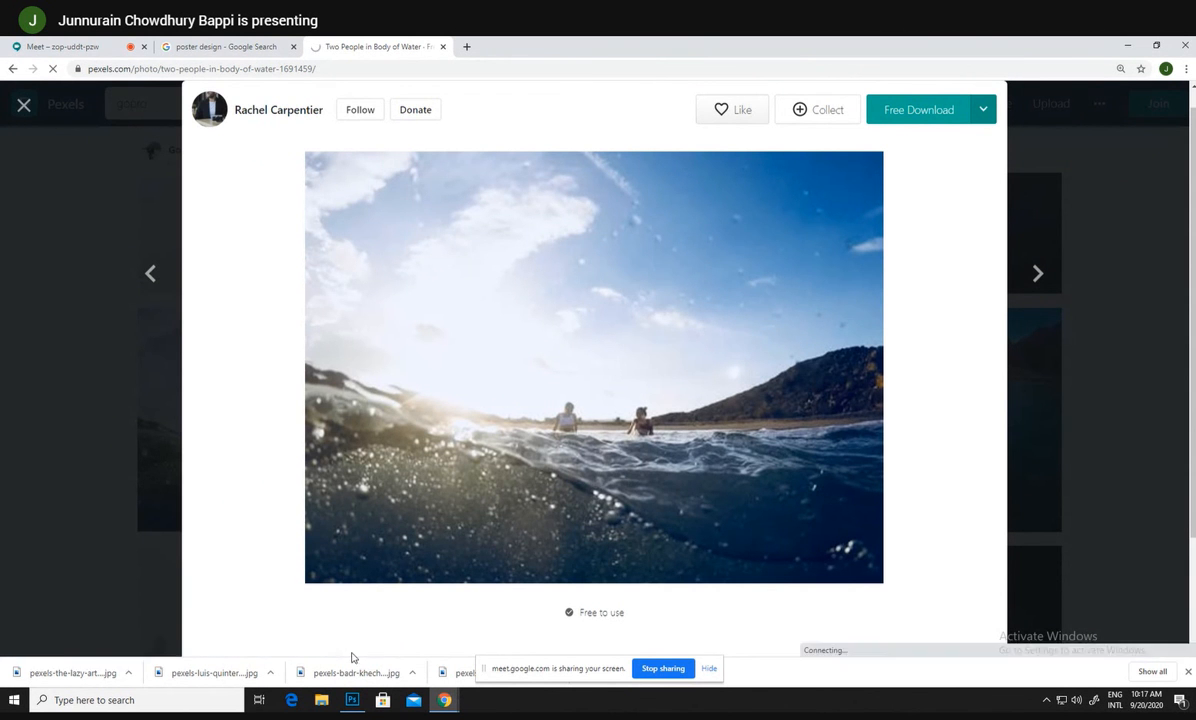
# - Switch back to the go pro poster in Photoshop and select the blue shape behind the GO PRO title
pyautogui.click(352, 700)
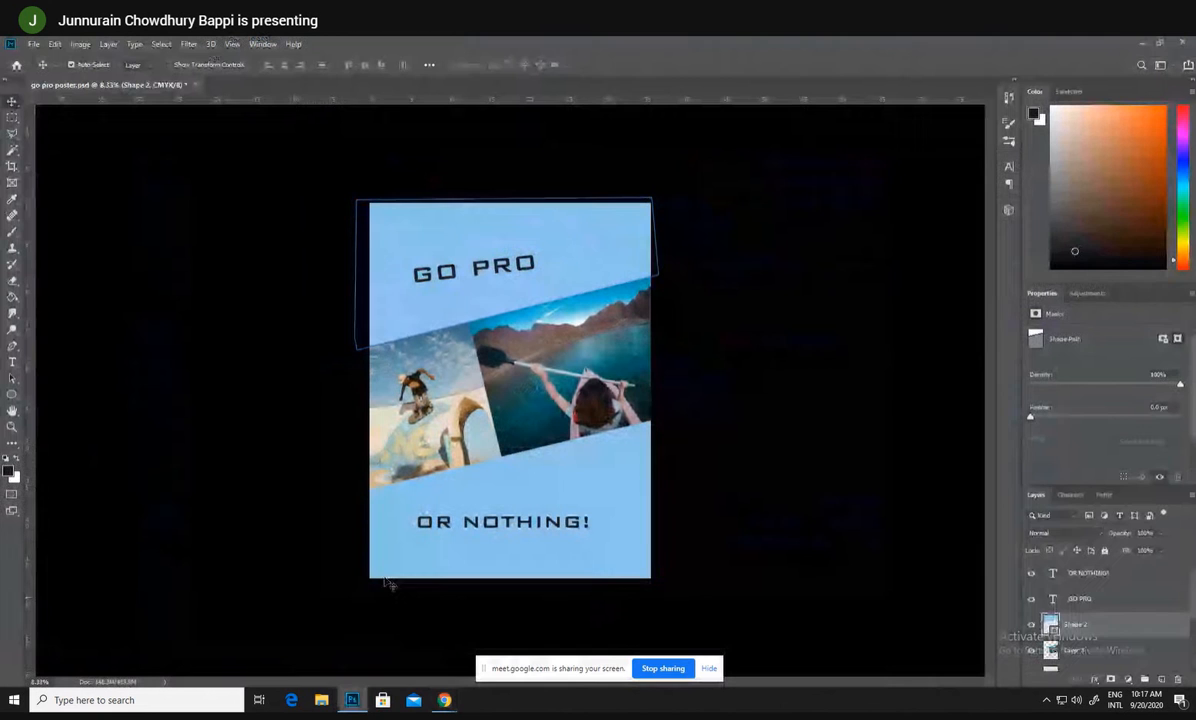
pyautogui.click(298, 199)
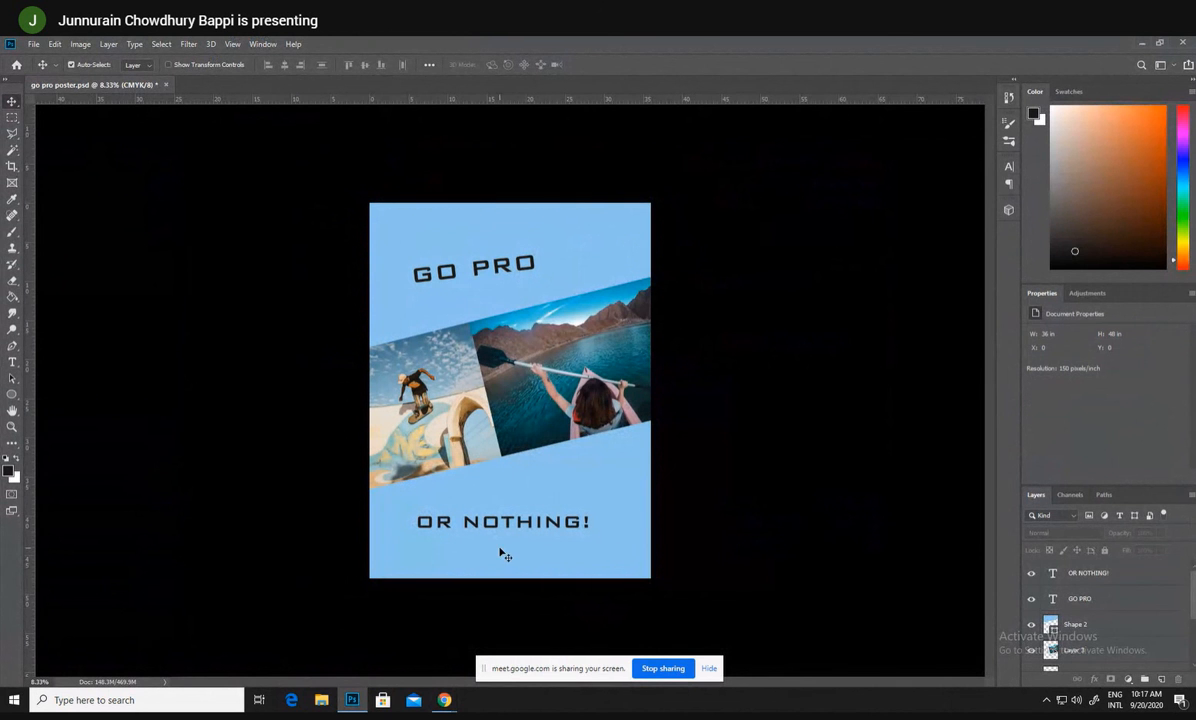
pyautogui.scroll(-3, 1117, 614)
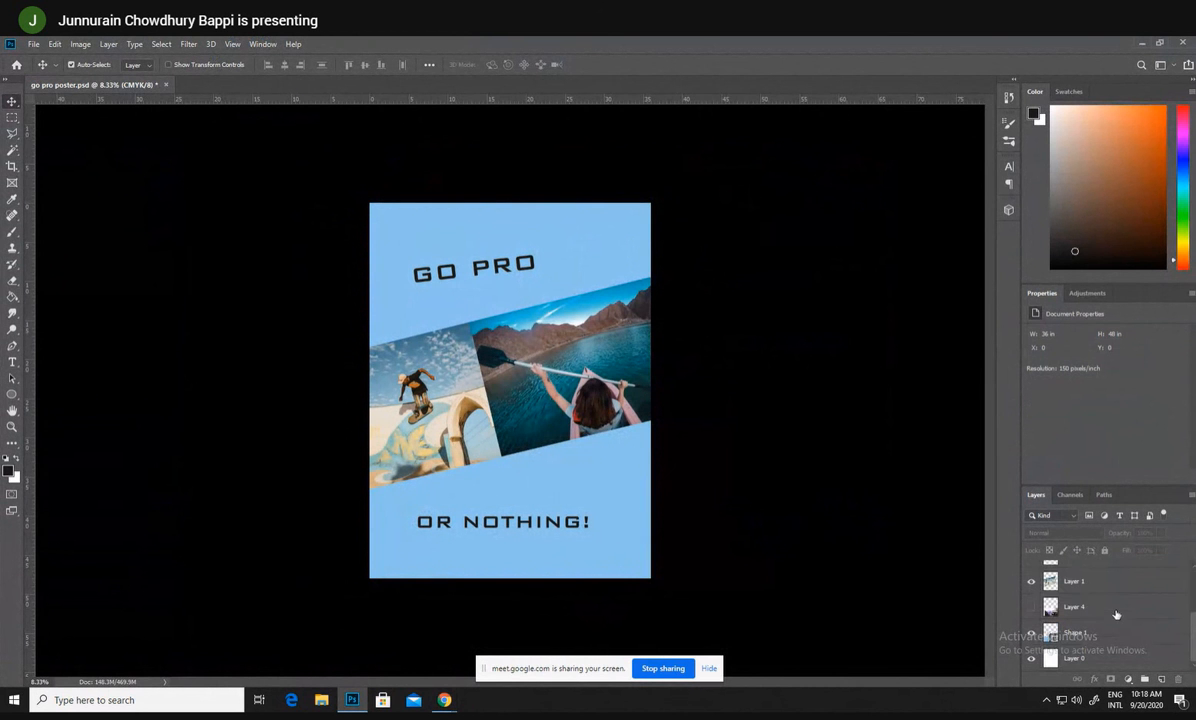
pyautogui.click(597, 258)
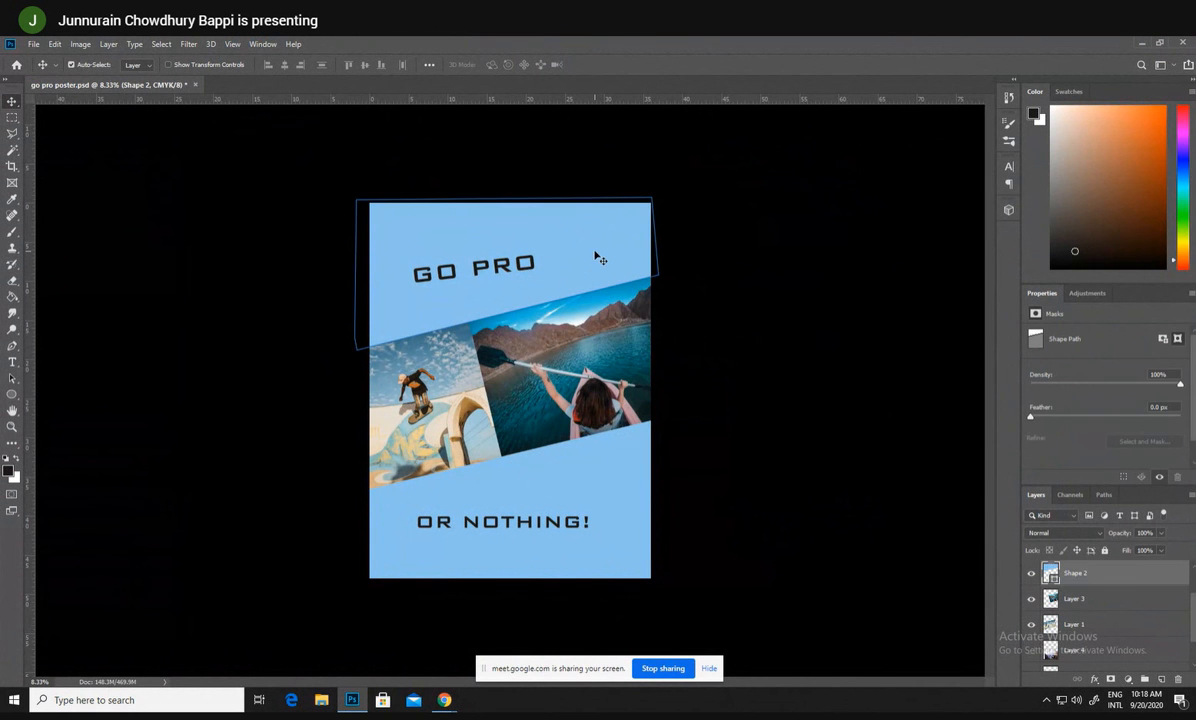
# - Open the Pexels sea photo JPG from the Downloads folder as a new document
pyautogui.hotkey('ctrl', 'o')
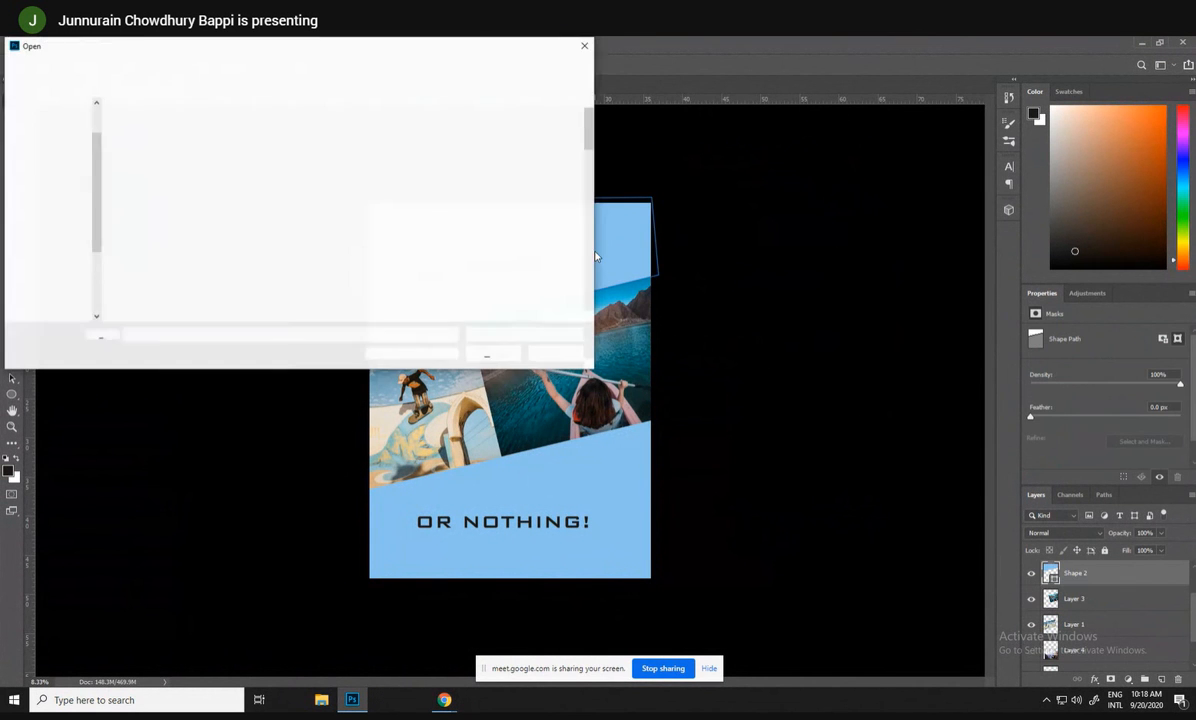
pyautogui.scroll(2, 55, 180)
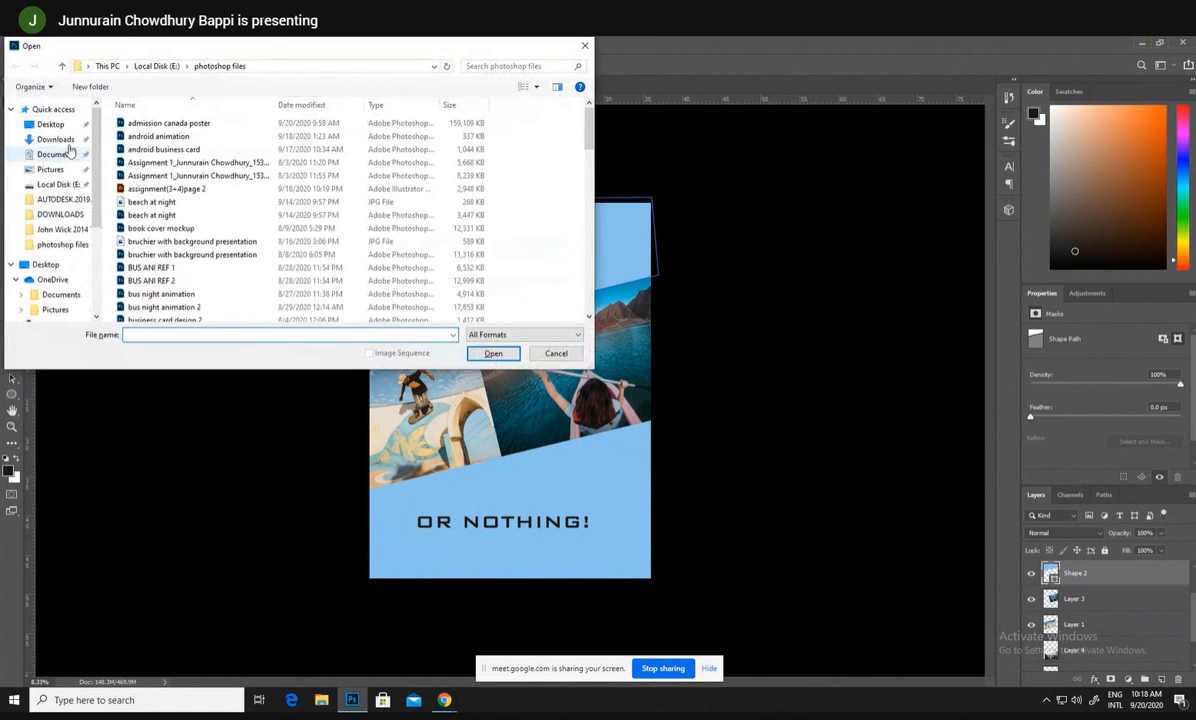
pyautogui.click(56, 154)
pyautogui.click(55, 139)
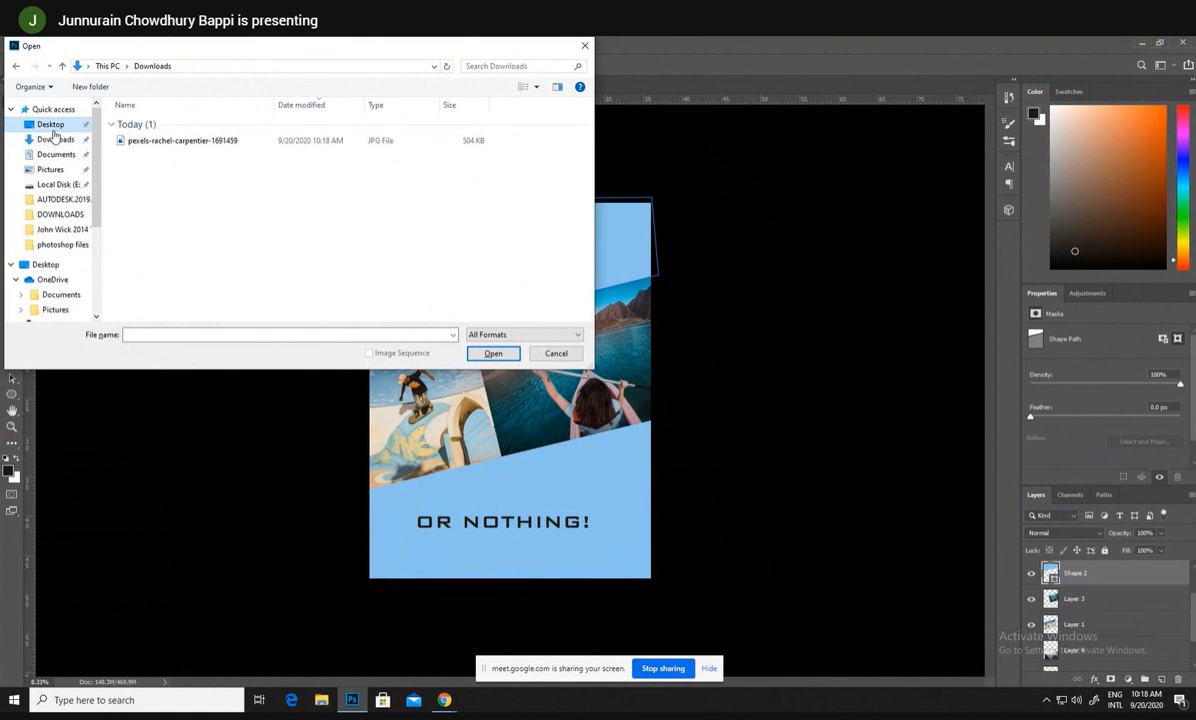
pyautogui.click(138, 143)
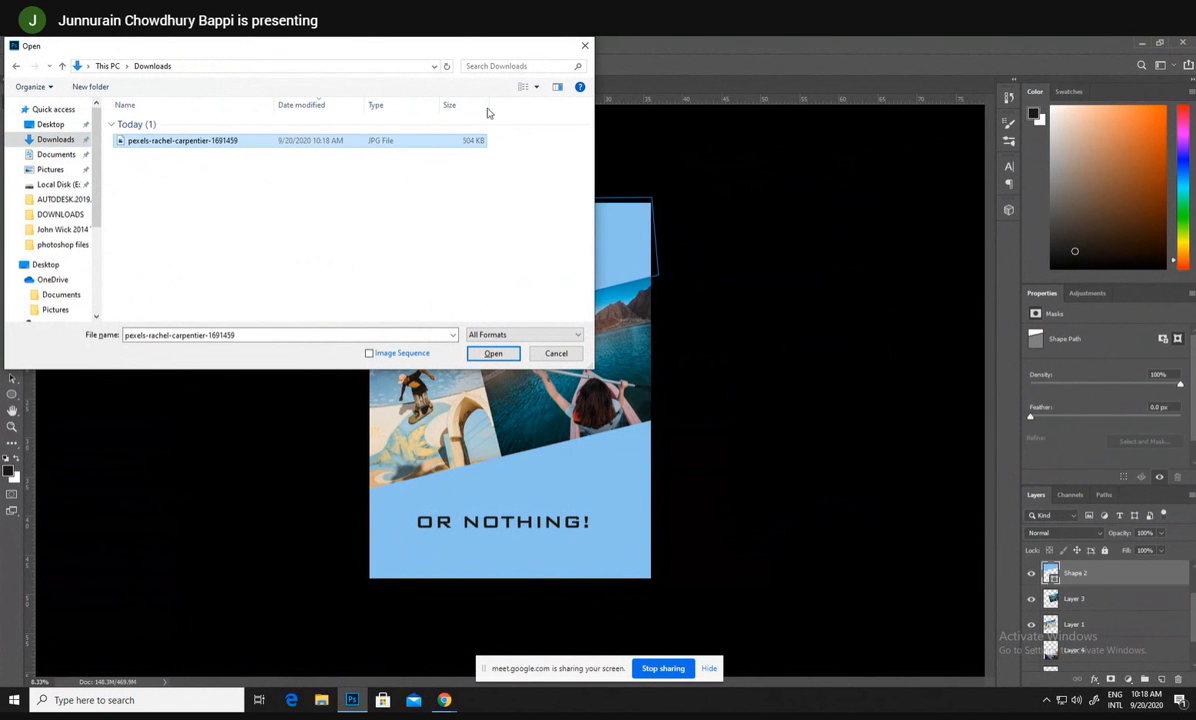
pyautogui.click(50, 168)
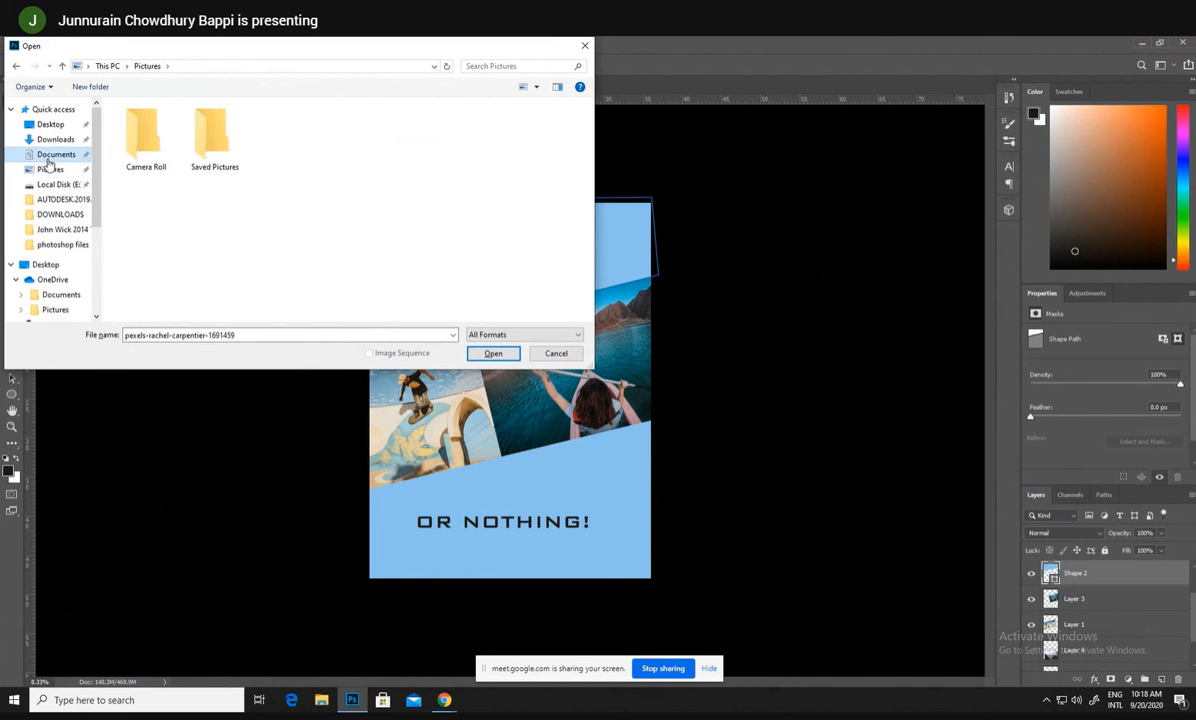
pyautogui.click(52, 155)
pyautogui.click(52, 139)
pyautogui.click(212, 145)
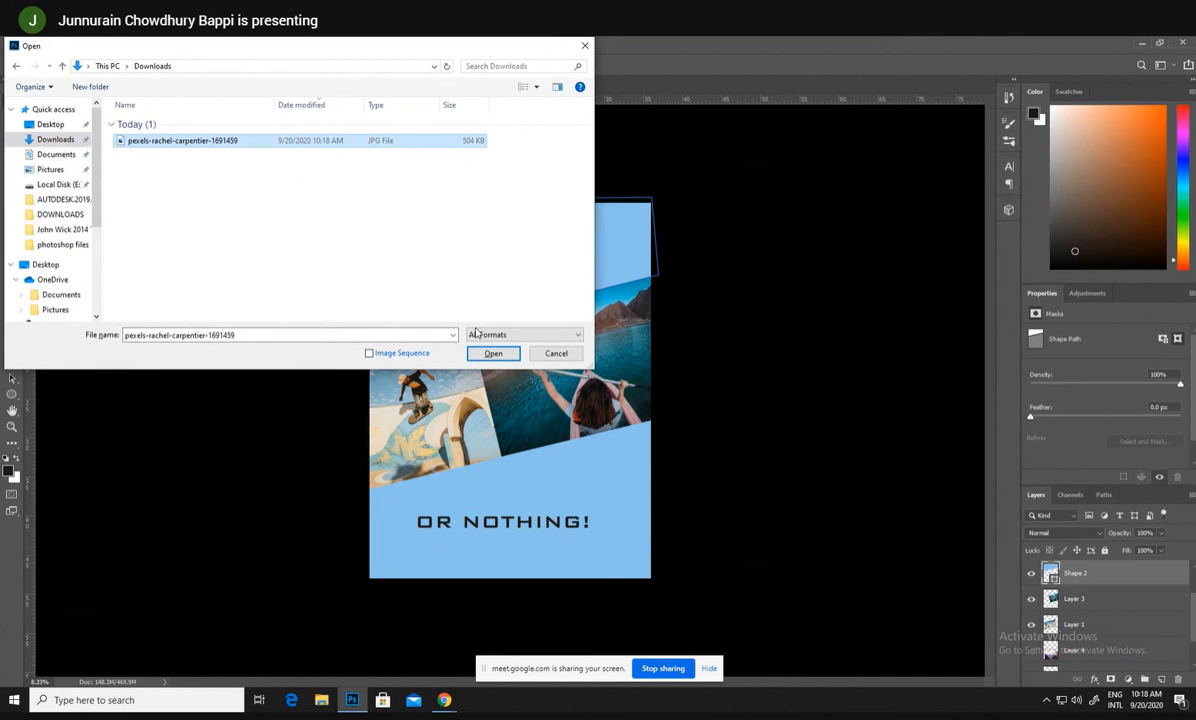
pyautogui.click(118, 125)
pyautogui.click(118, 125)
pyautogui.click(147, 141)
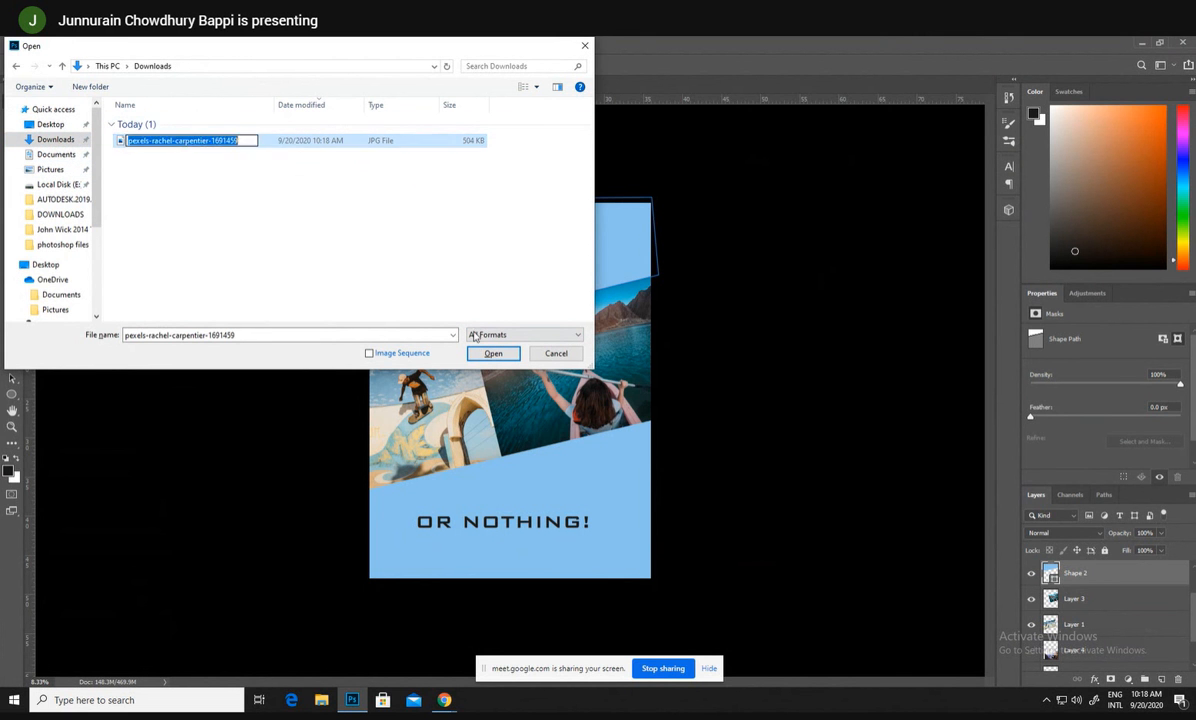
pyautogui.click(495, 353)
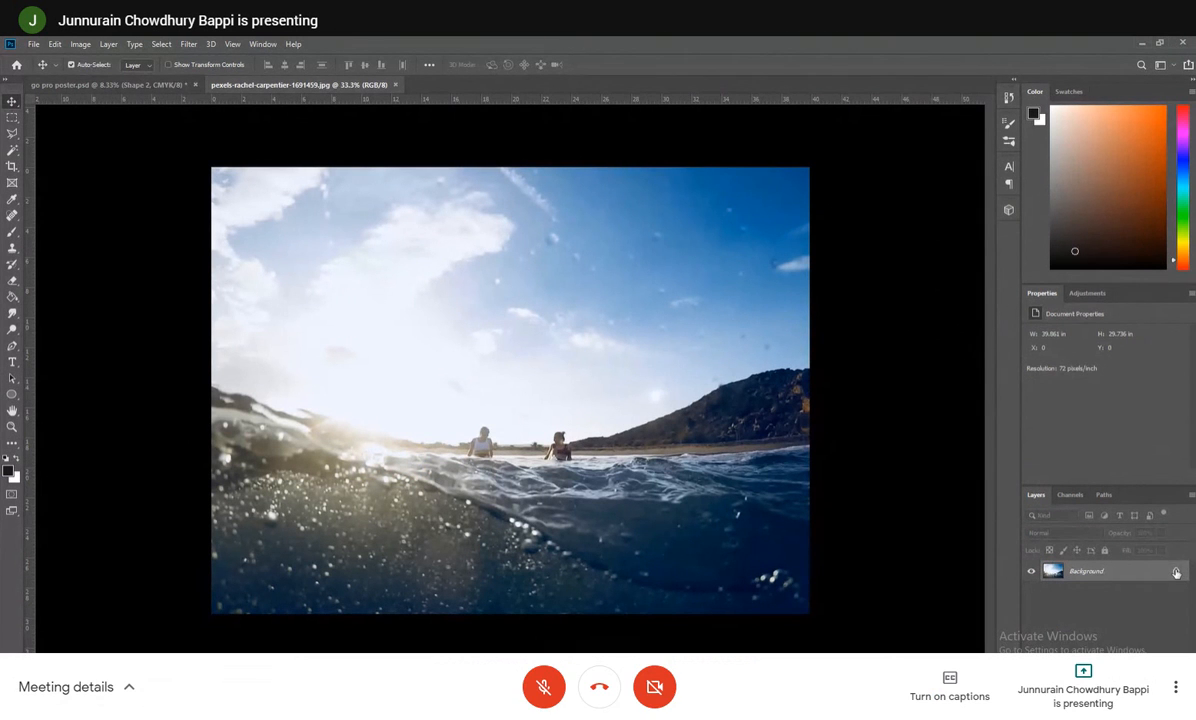
# - Unlock the sea photo's background layer and copy it into the lower-left corner of the go pro poster
pyautogui.click(1176, 571)
pyautogui.press('space')
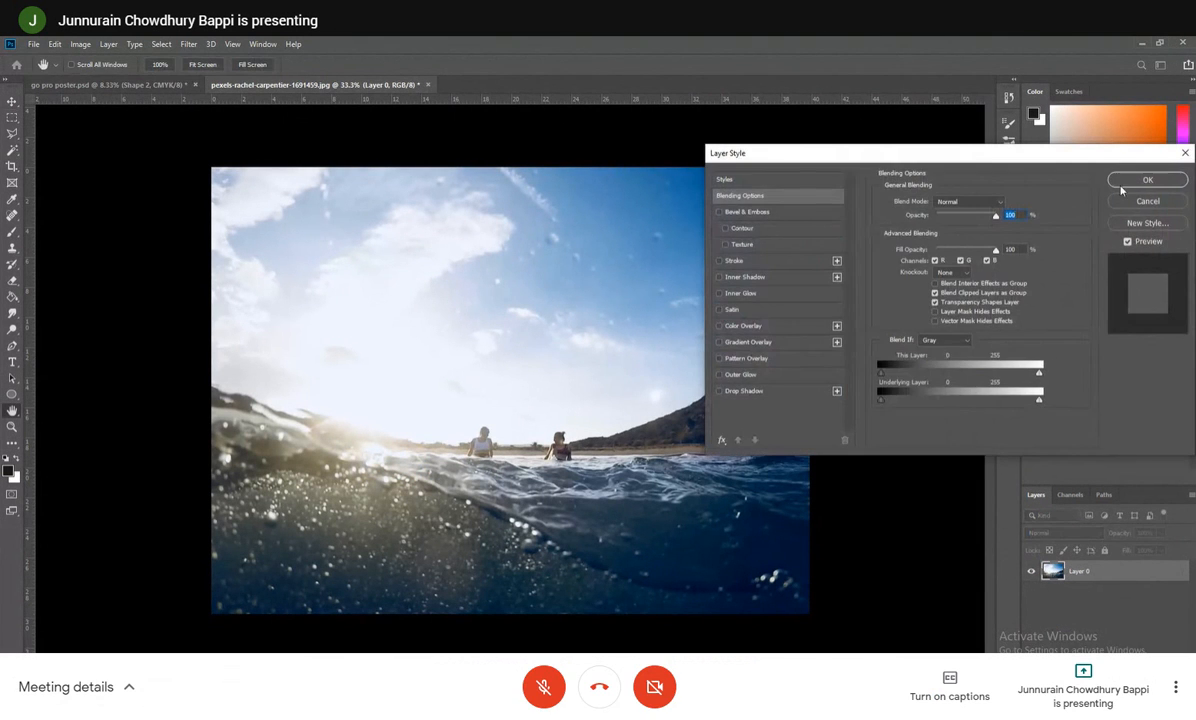
pyautogui.click(1142, 181)
pyautogui.moveTo(337, 228); pyautogui.dragTo(474, 549)
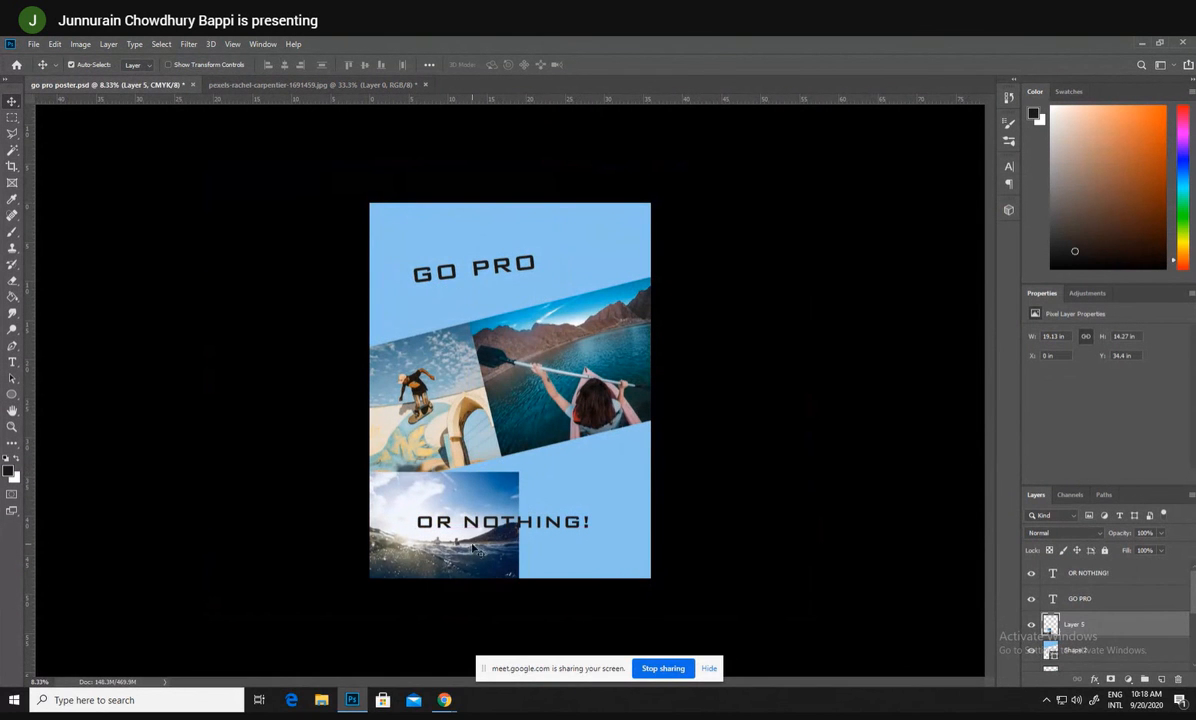
# - Scale the sea photo up to about 36.87 × 27.5 in so it spans the poster's full width
pyautogui.hotkey('ctrl', 't')
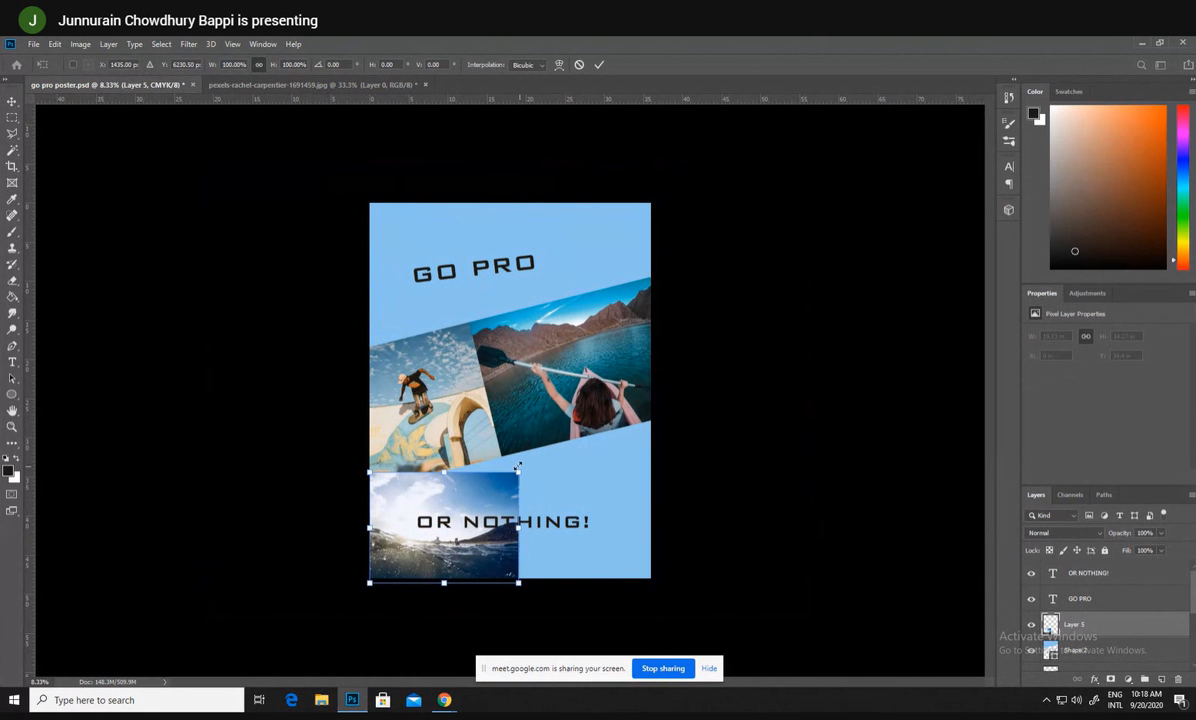
pyautogui.moveTo(517, 471); pyautogui.dragTo(632, 360)
pyautogui.click(12, 101)
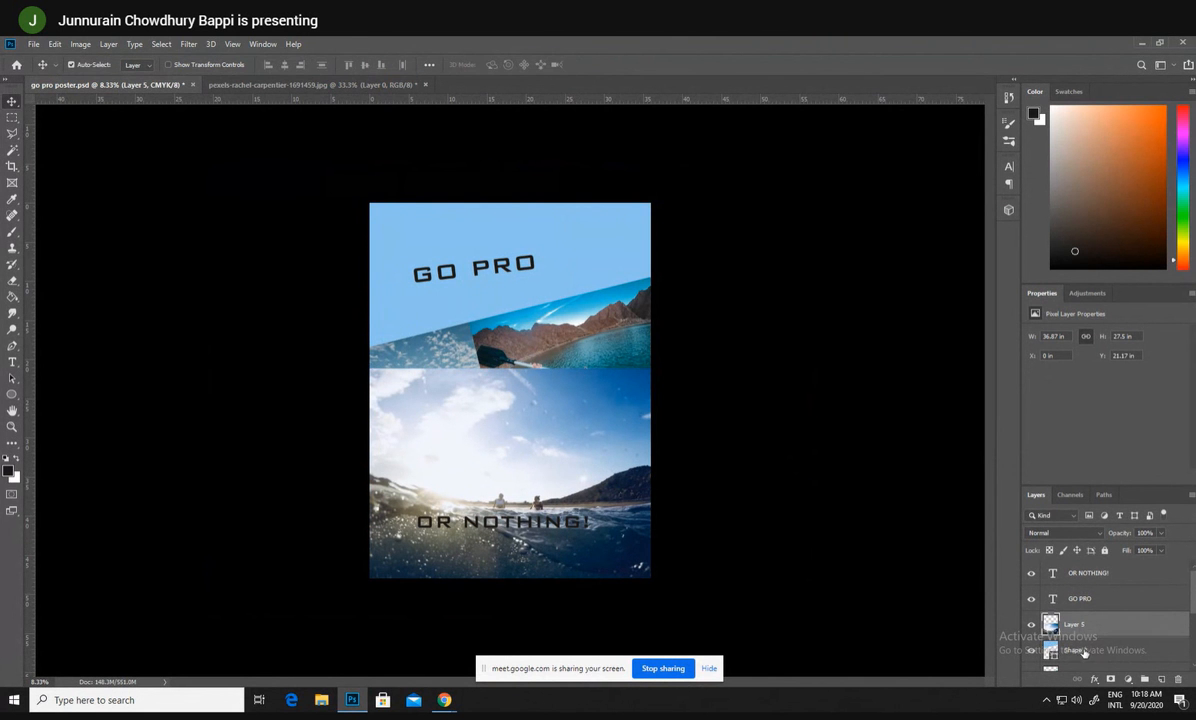
# - Move the sea photo's layer beneath Shape 1, directly above Layer 0
pyautogui.scroll(-2, 1092, 587)
pyautogui.moveTo(1087, 577); pyautogui.dragTo(1093, 630)
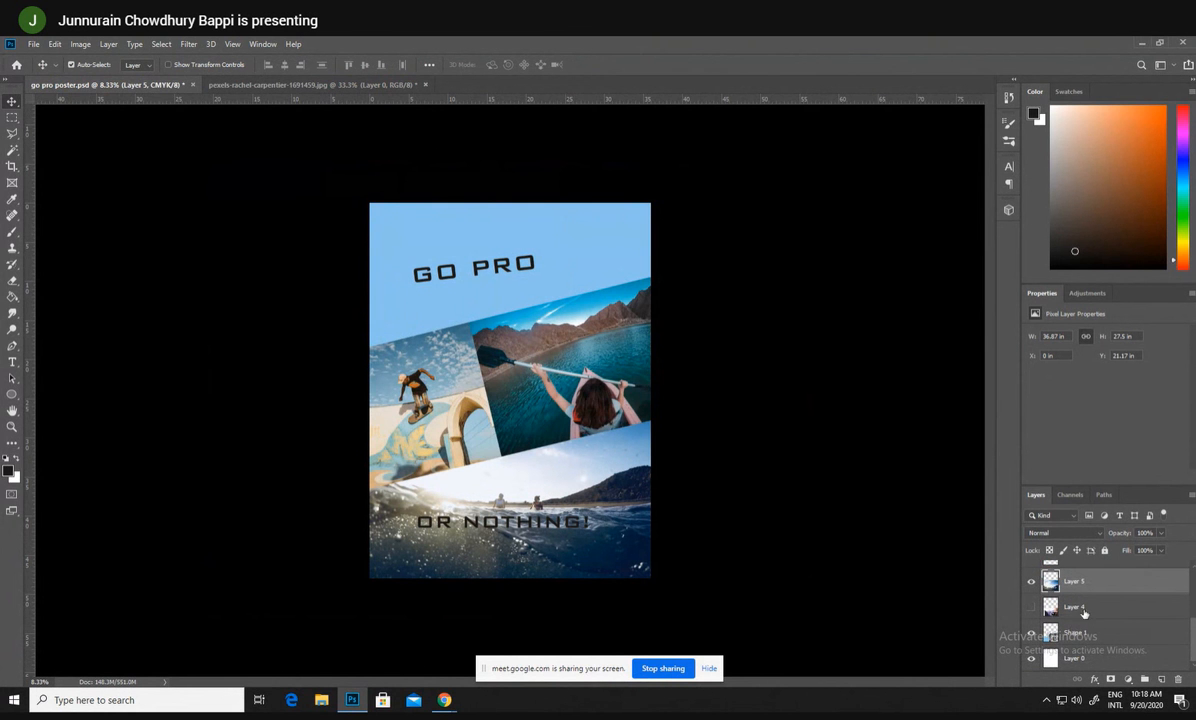
pyautogui.moveTo(1095, 580)
pyautogui.mouseDown()
pyautogui.moveTo(1095, 635)
pyautogui.moveTo(1093, 605)
pyautogui.mouseUp()
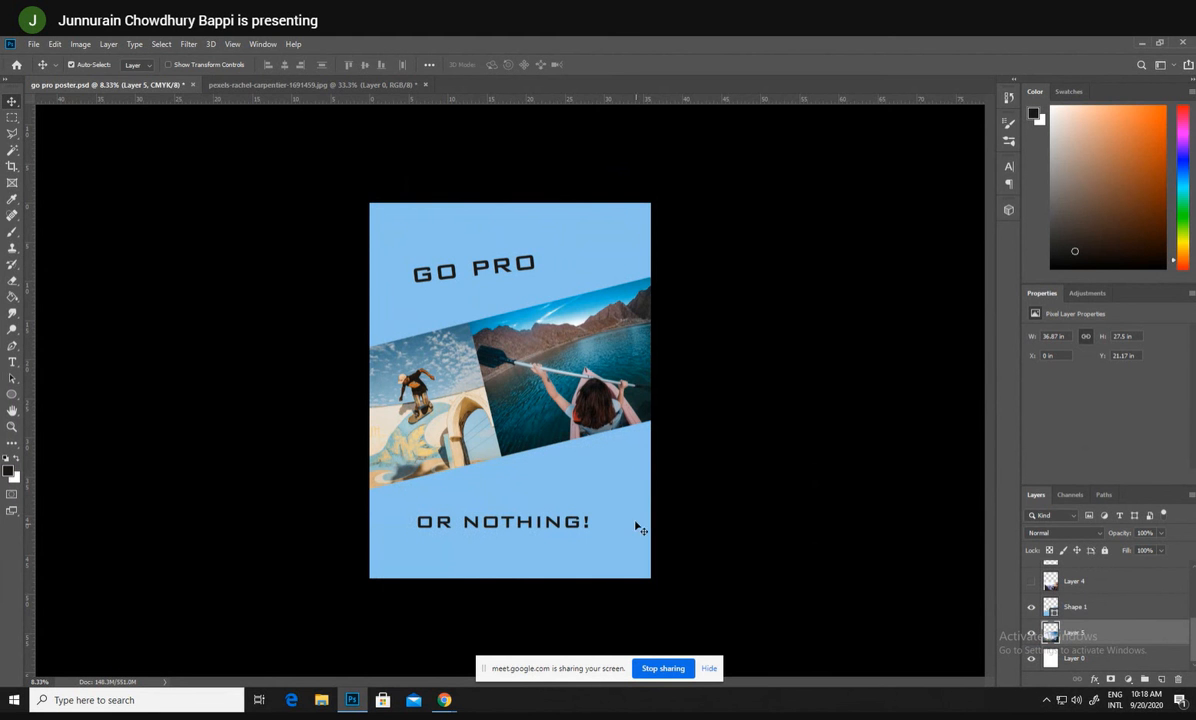
# - Lower the opacity of the blue shape behind OR NOTHING! to about 54%
pyautogui.click(1161, 534)
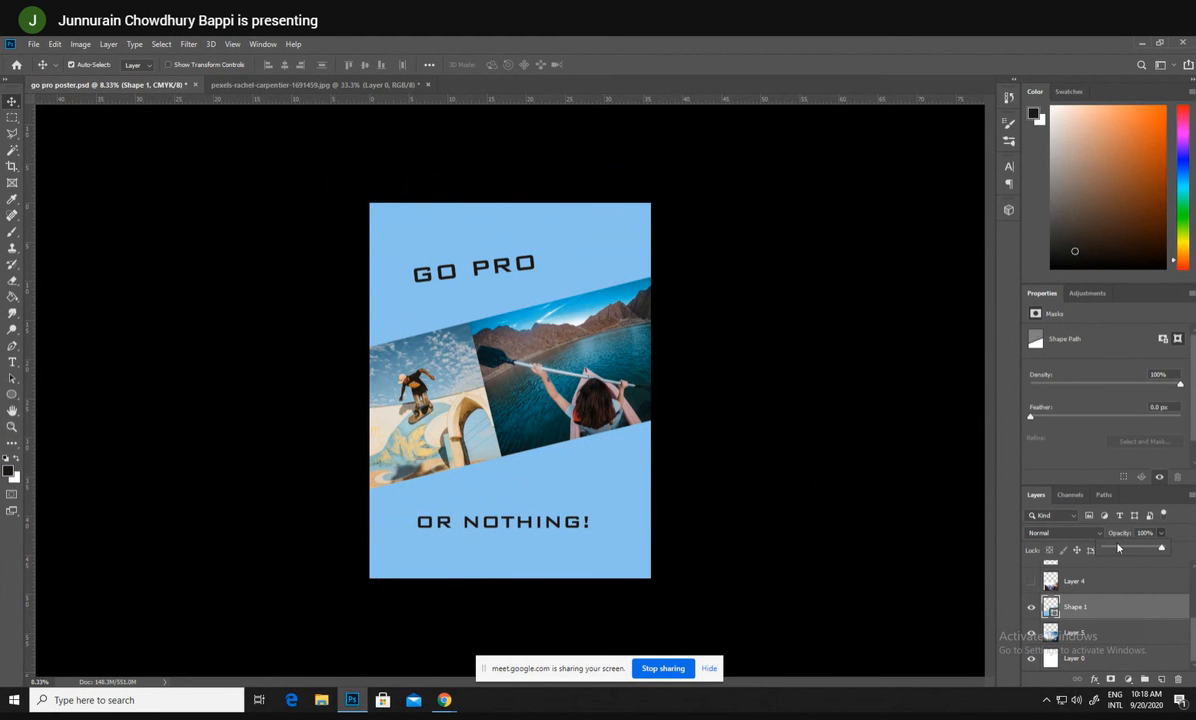
pyautogui.moveTo(1118, 548); pyautogui.dragTo(1143, 551)
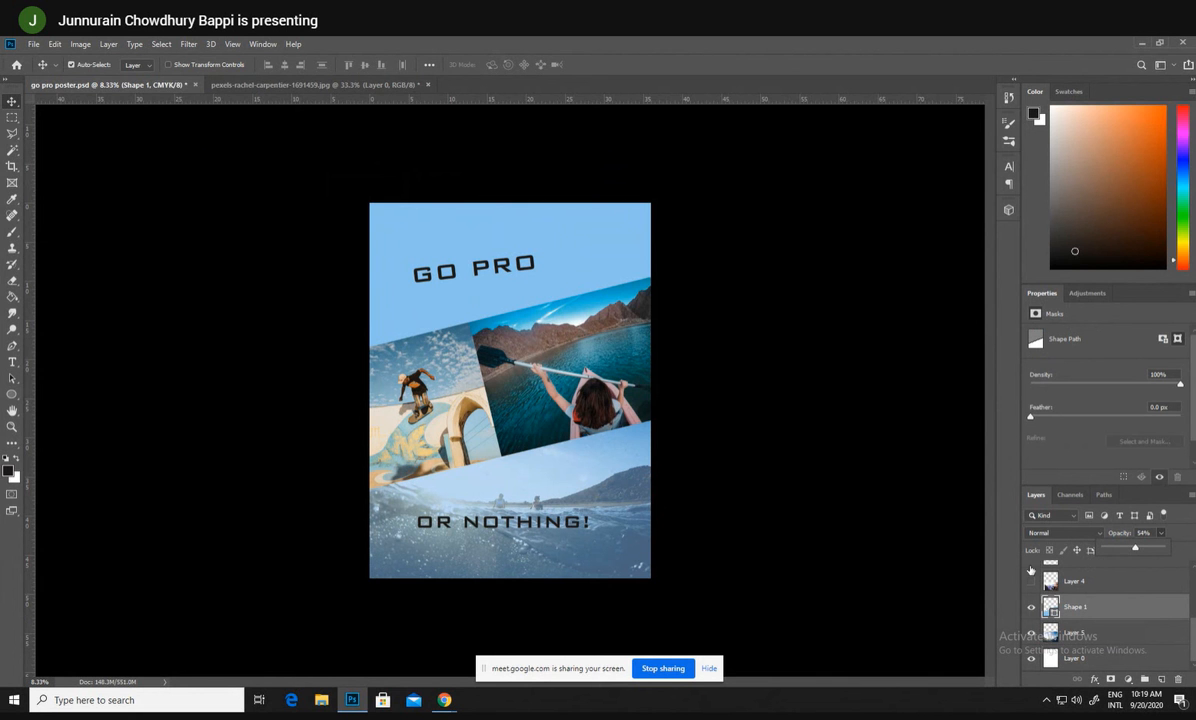
pyautogui.moveTo(1126, 550); pyautogui.dragTo(1134, 549)
# - Select the blue shape behind GO PRO and look over the poster's layer stack
pyautogui.click(464, 293)
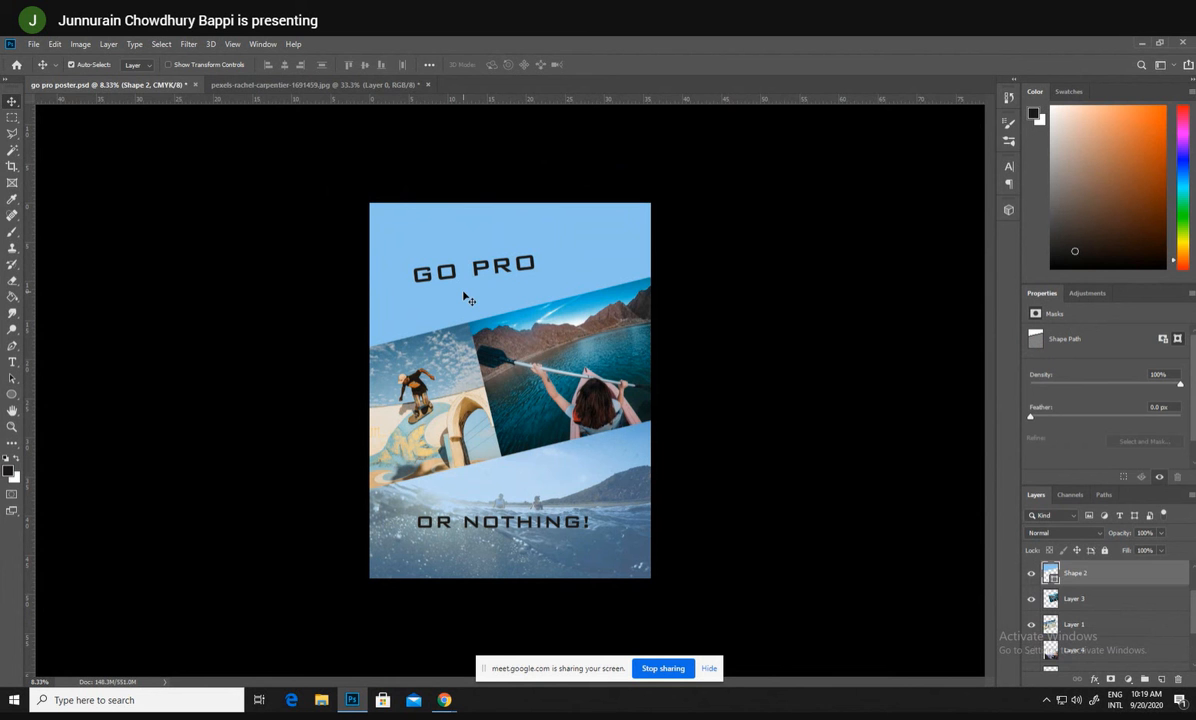
pyautogui.scroll(-2, 1088, 620)
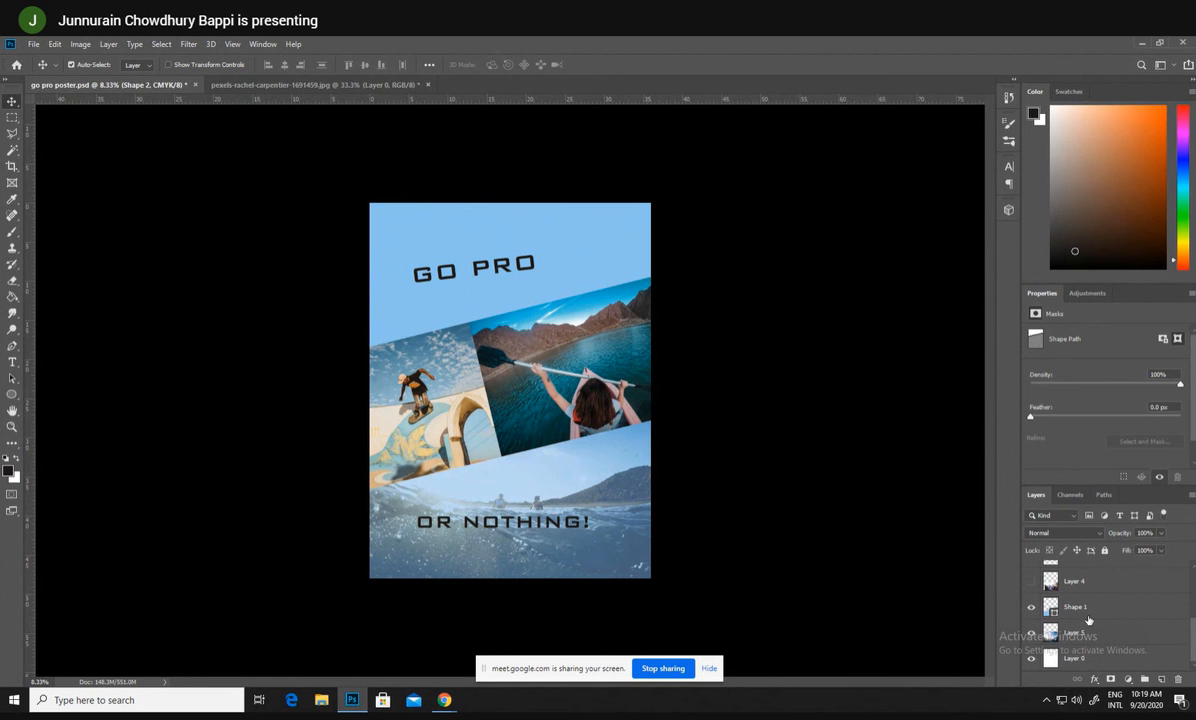
pyautogui.scroll(3, 1088, 620)
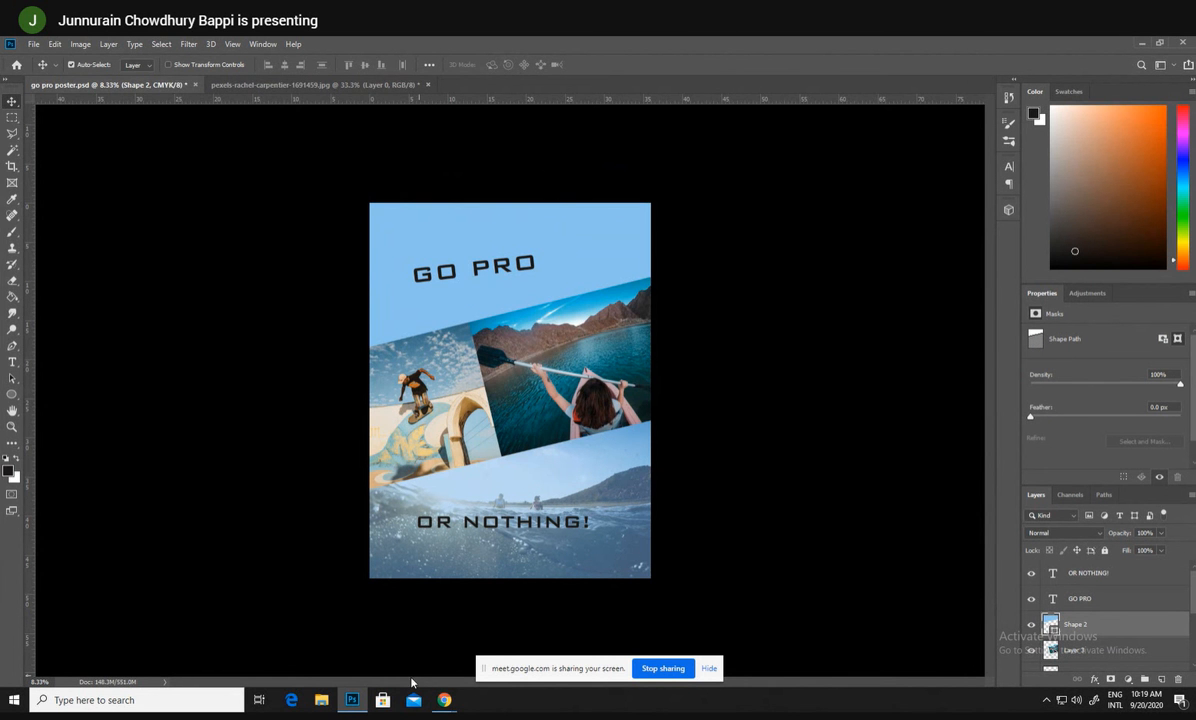
# - Look through the Downloads, Pictures, Documents, Desktop and DOWNLOADS folders in File Explorer for another poster photo
pyautogui.click(321, 700)
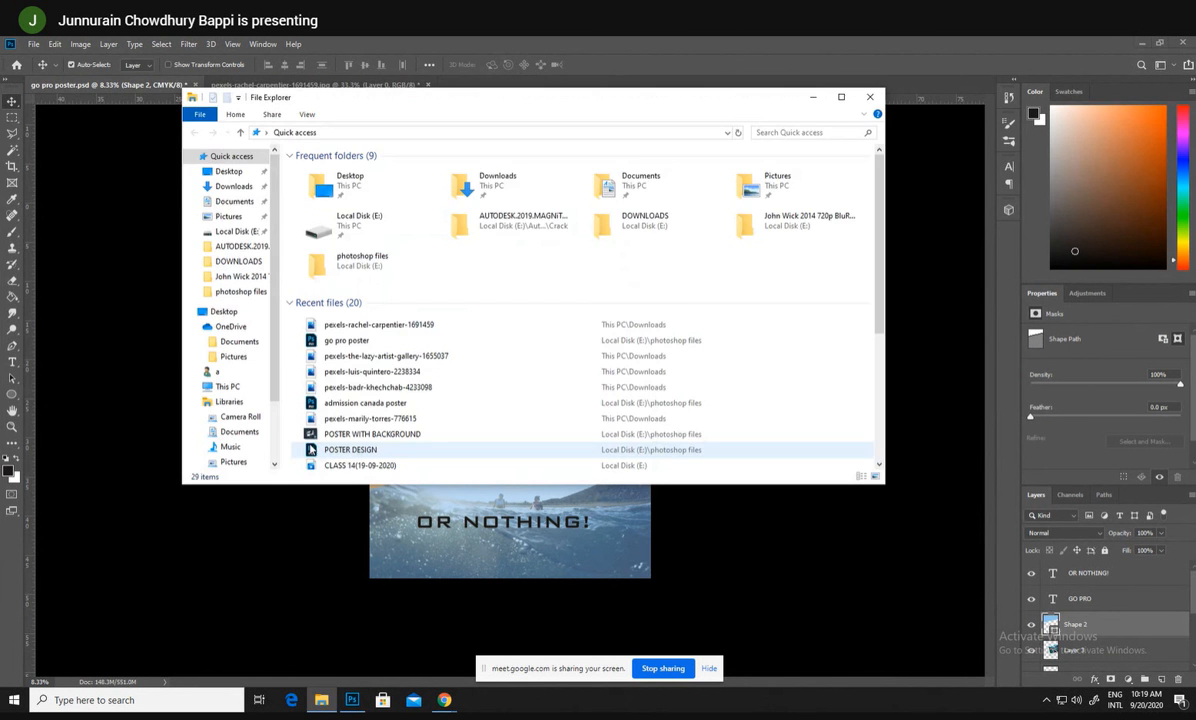
pyautogui.click(234, 187)
pyautogui.click(230, 216)
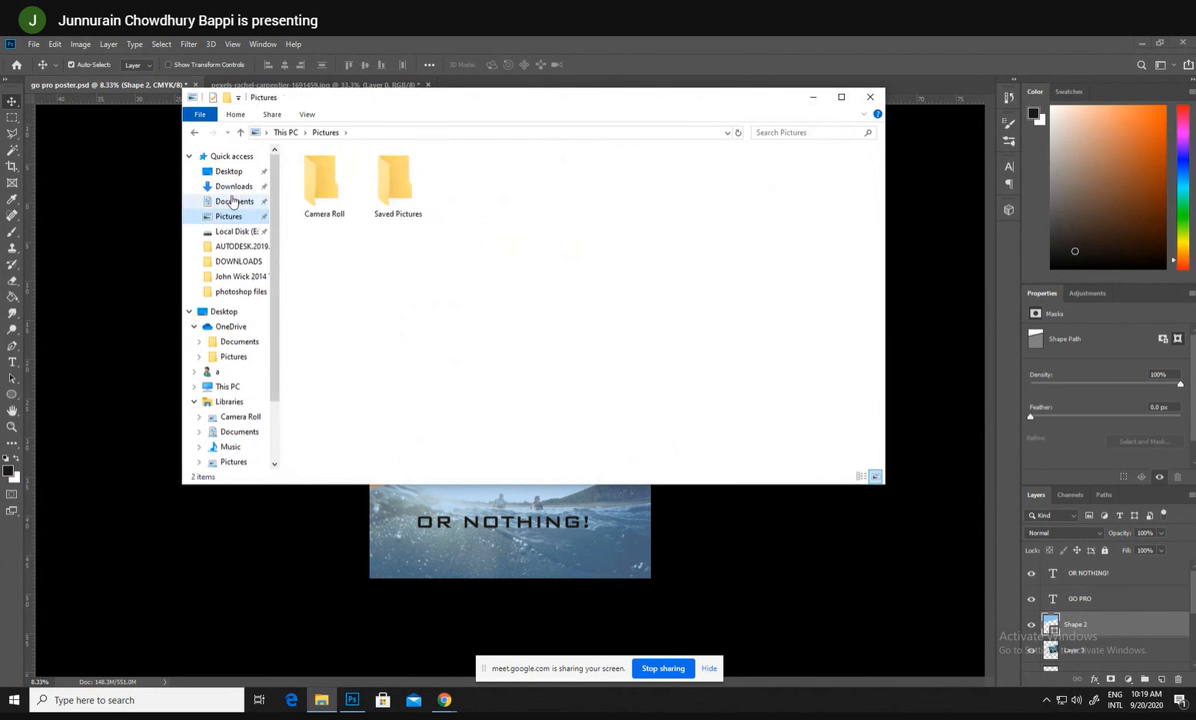
pyautogui.click(232, 200)
pyautogui.click(234, 187)
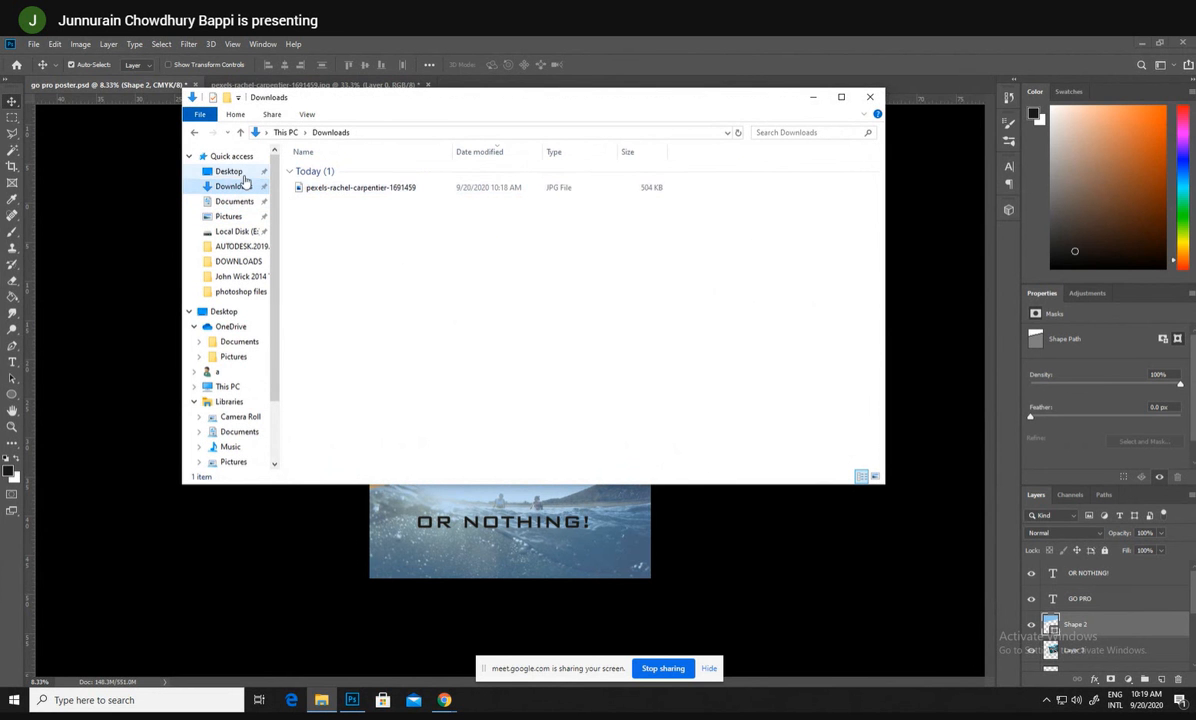
pyautogui.click(245, 180)
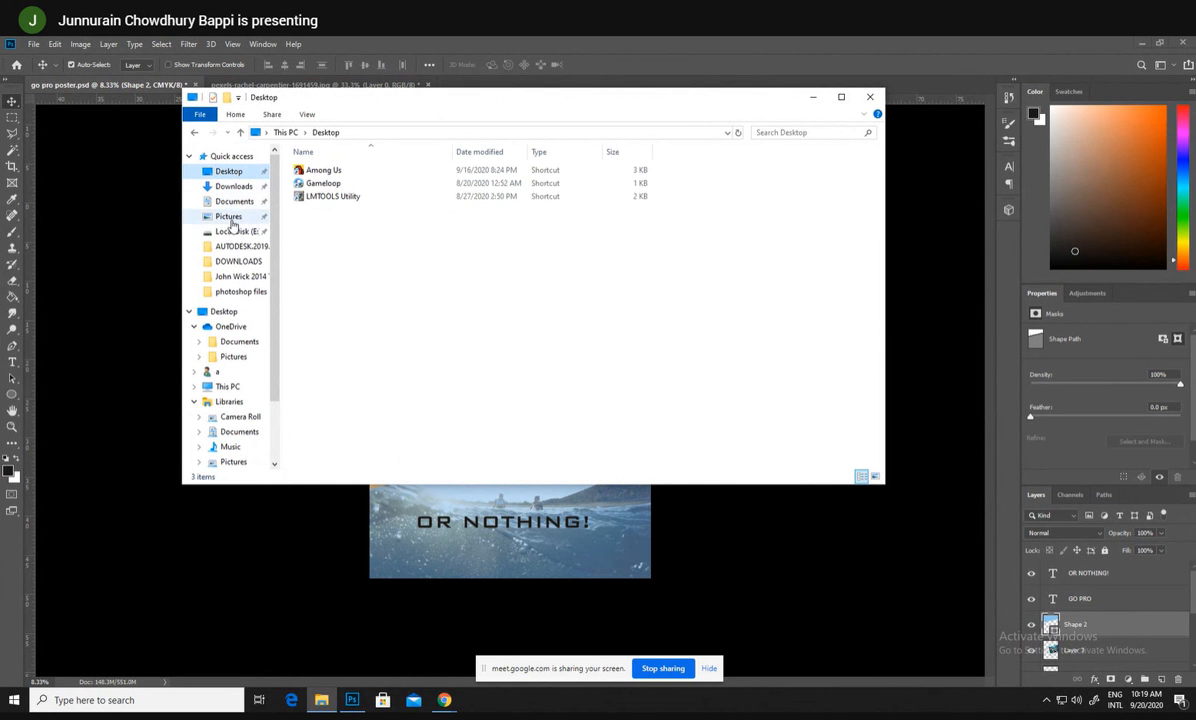
pyautogui.click(234, 187)
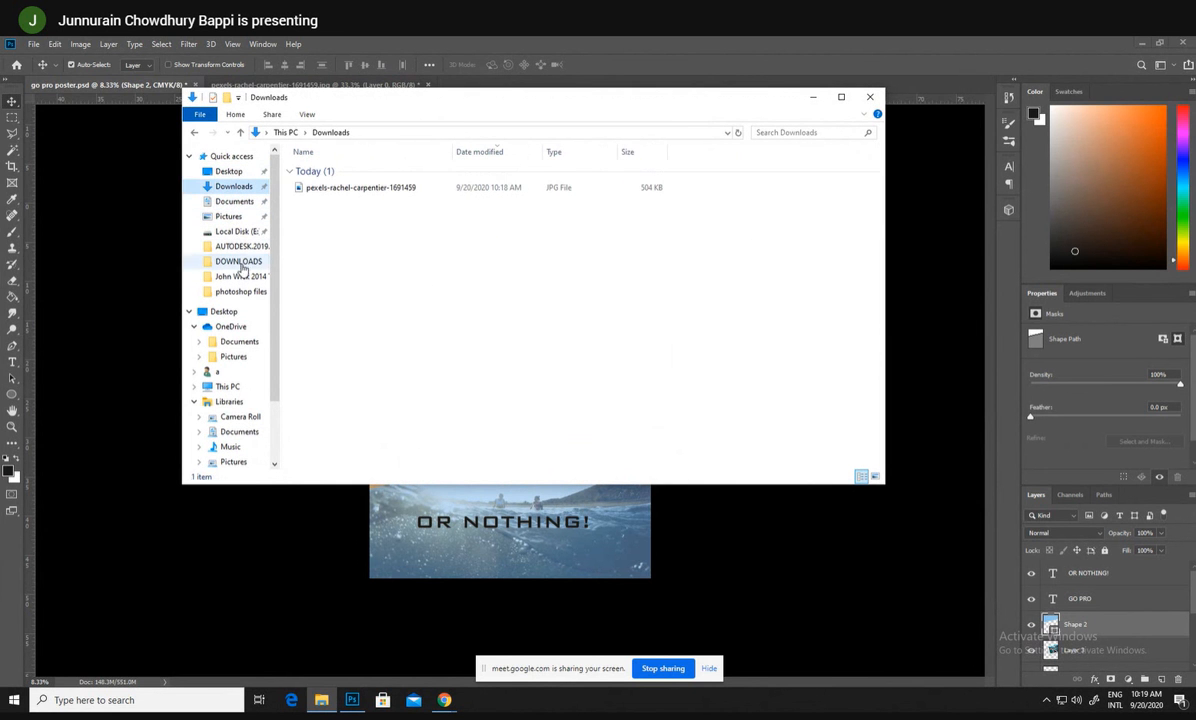
pyautogui.click(239, 263)
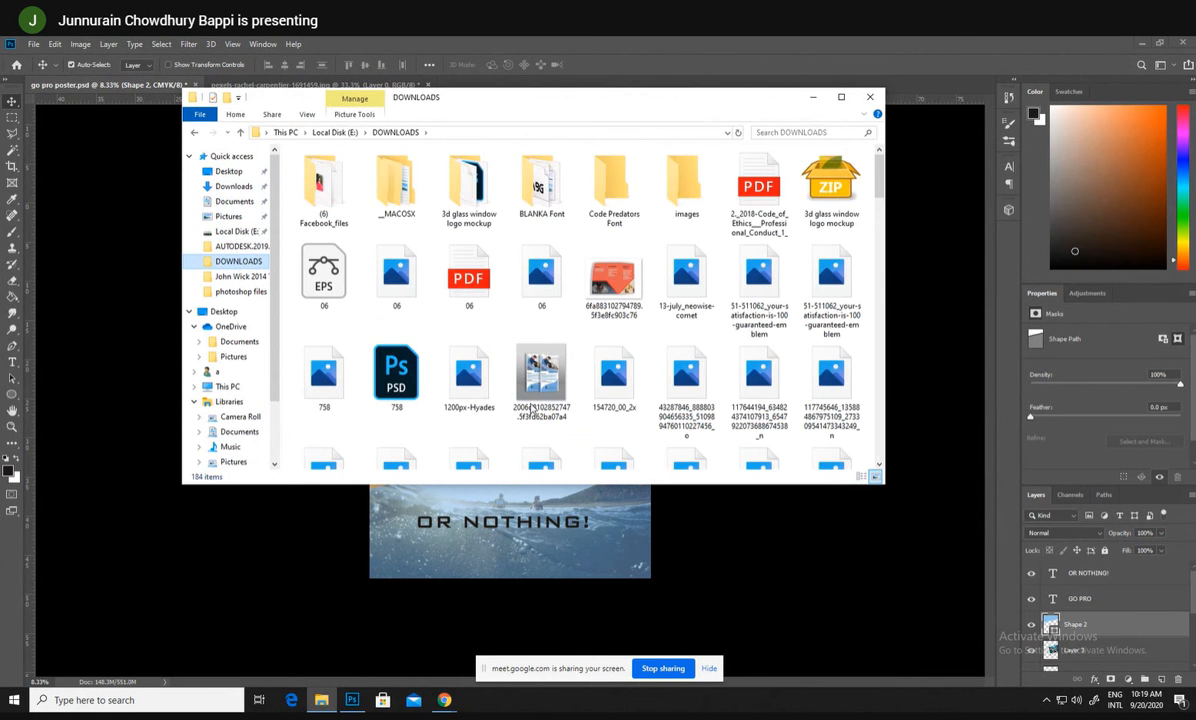
pyautogui.scroll(-3, 531, 410)
pyautogui.click(870, 97)
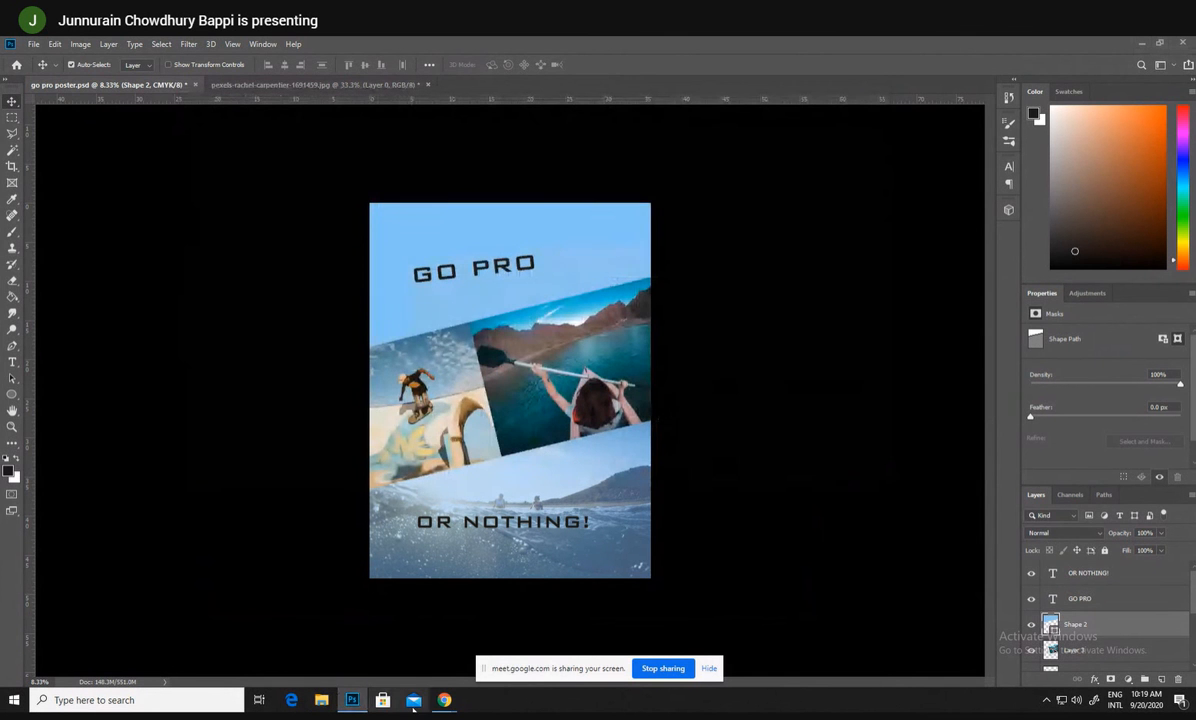
# - Switch to Chrome and download the black action camera photo from the gopro results on Pexels
pyautogui.click(352, 600)
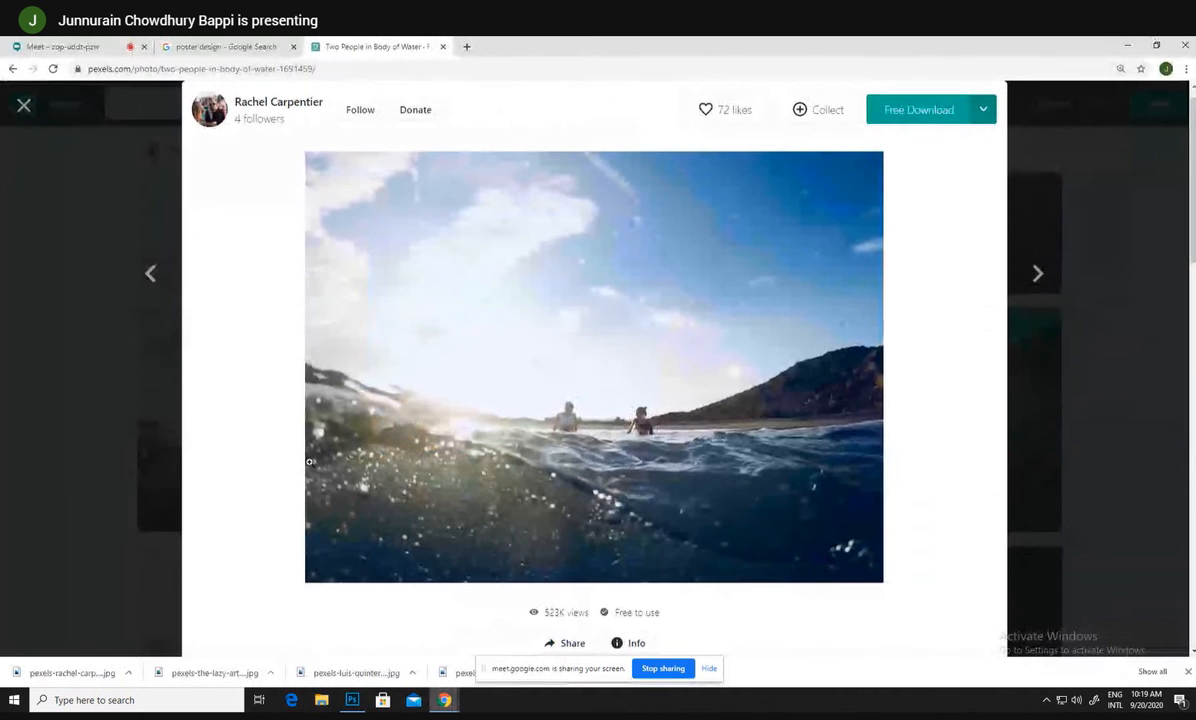
pyautogui.click(145, 428)
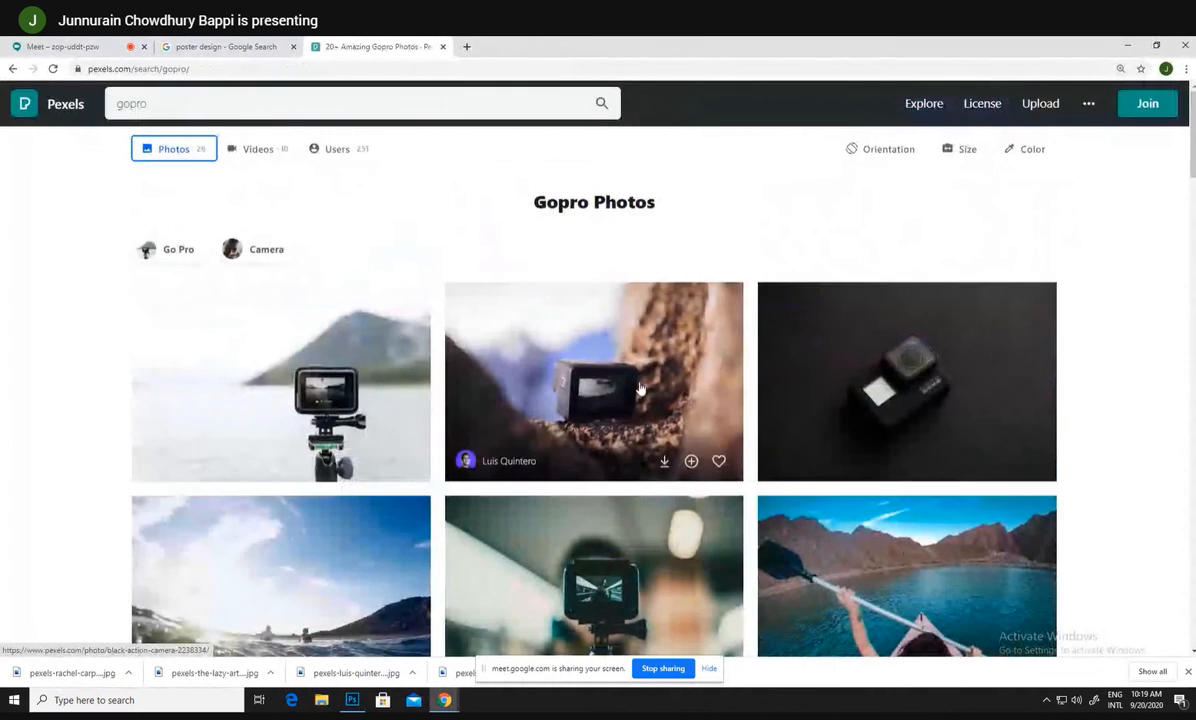
pyautogui.click(640, 388)
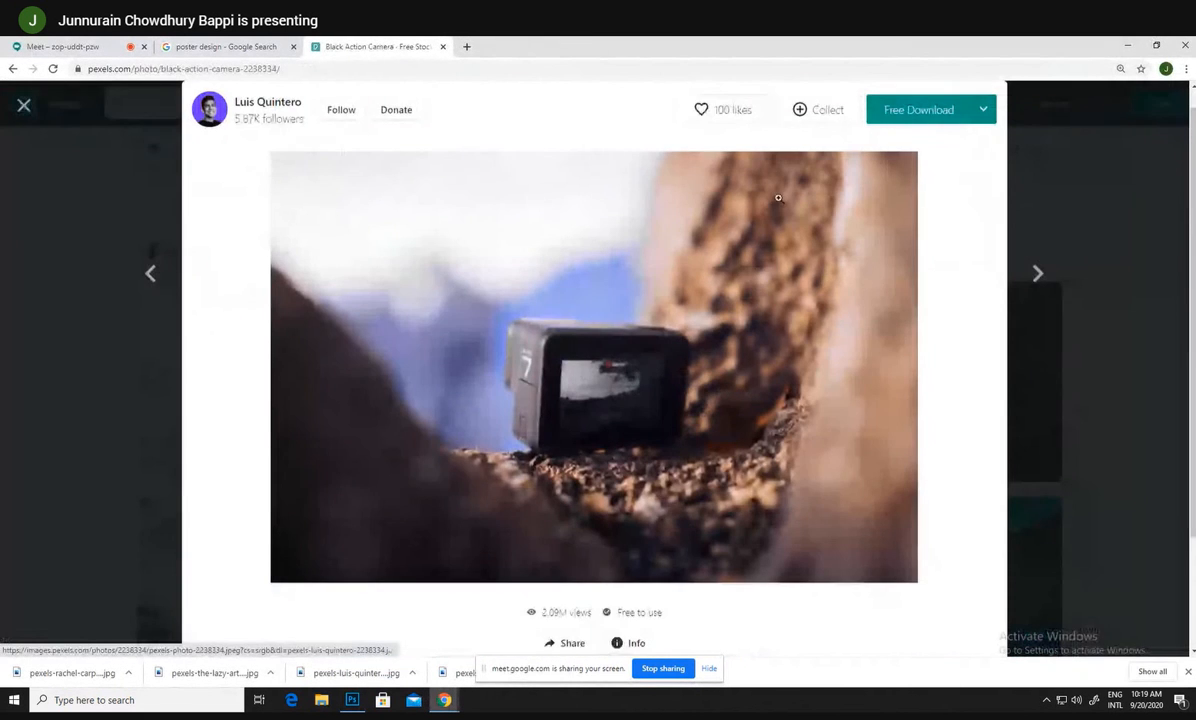
pyautogui.click(912, 112)
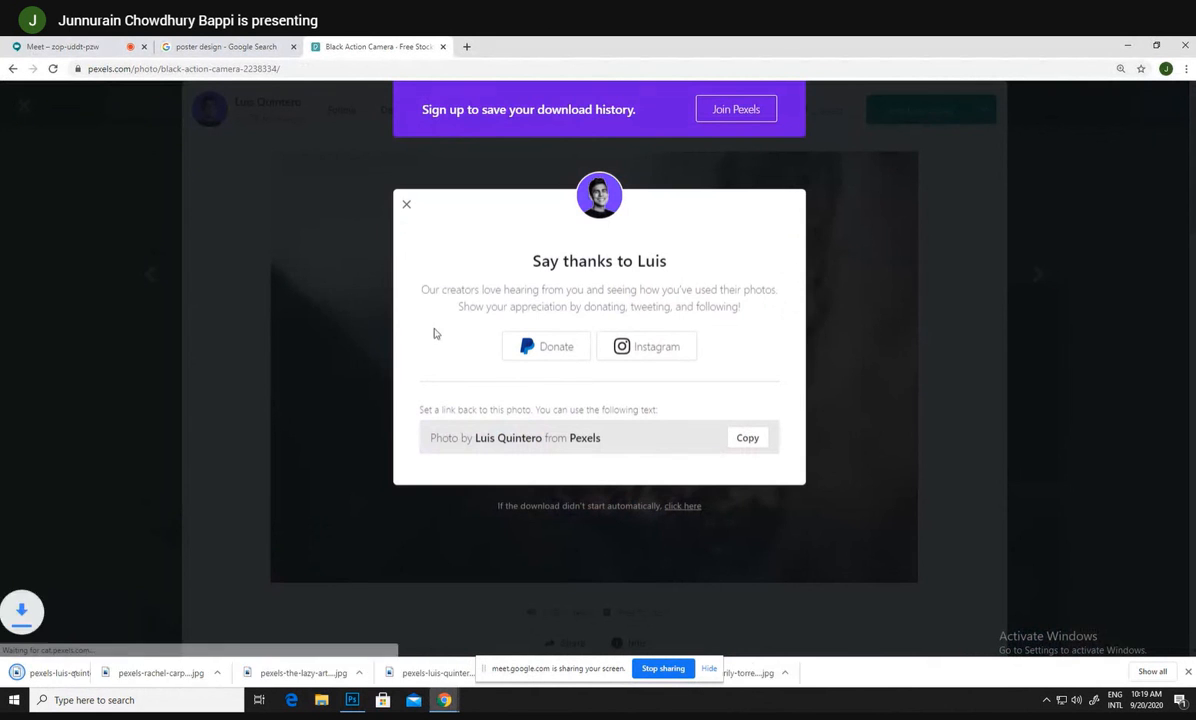
# - Return to Photoshop and open the newly downloaded action camera photo from the Downloads folder
pyautogui.click(352, 700)
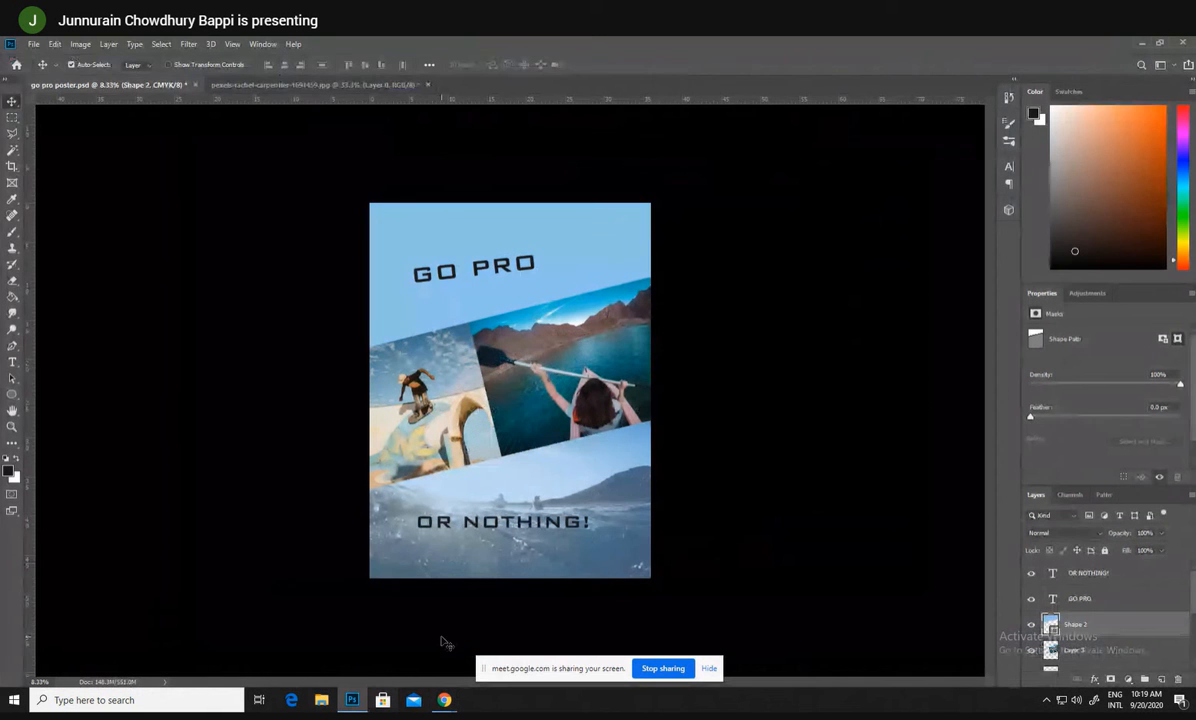
pyautogui.hotkey('ctrl', 'o')
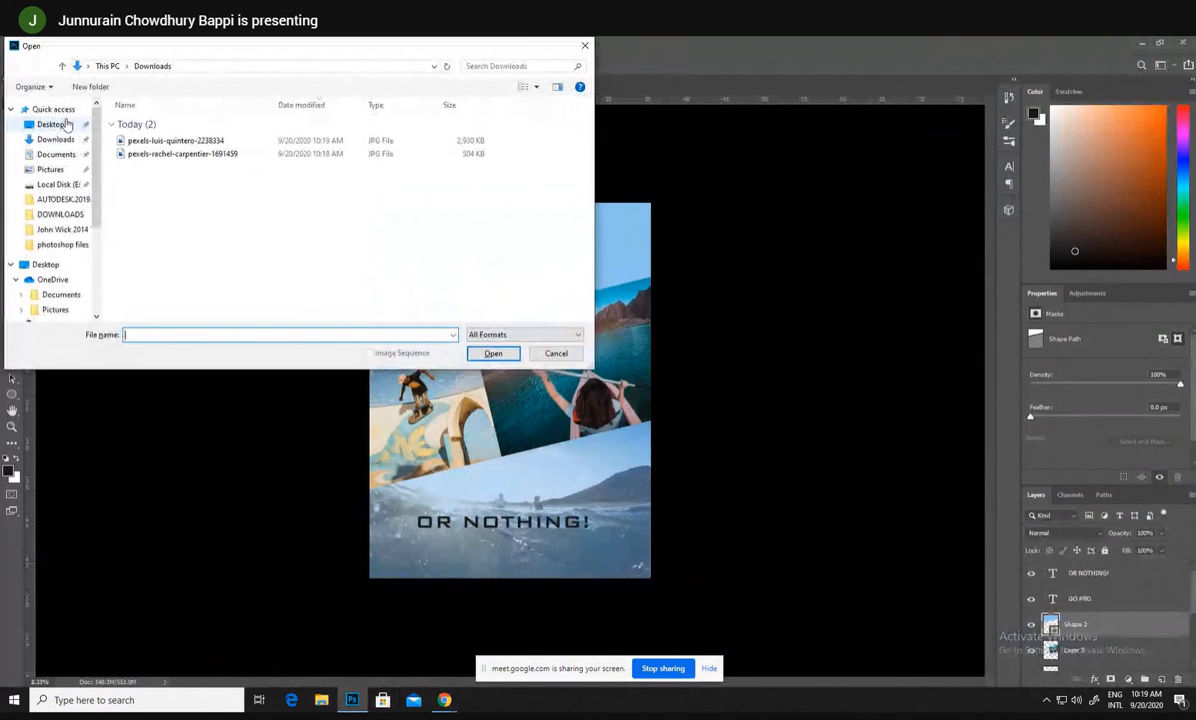
pyautogui.click(160, 154)
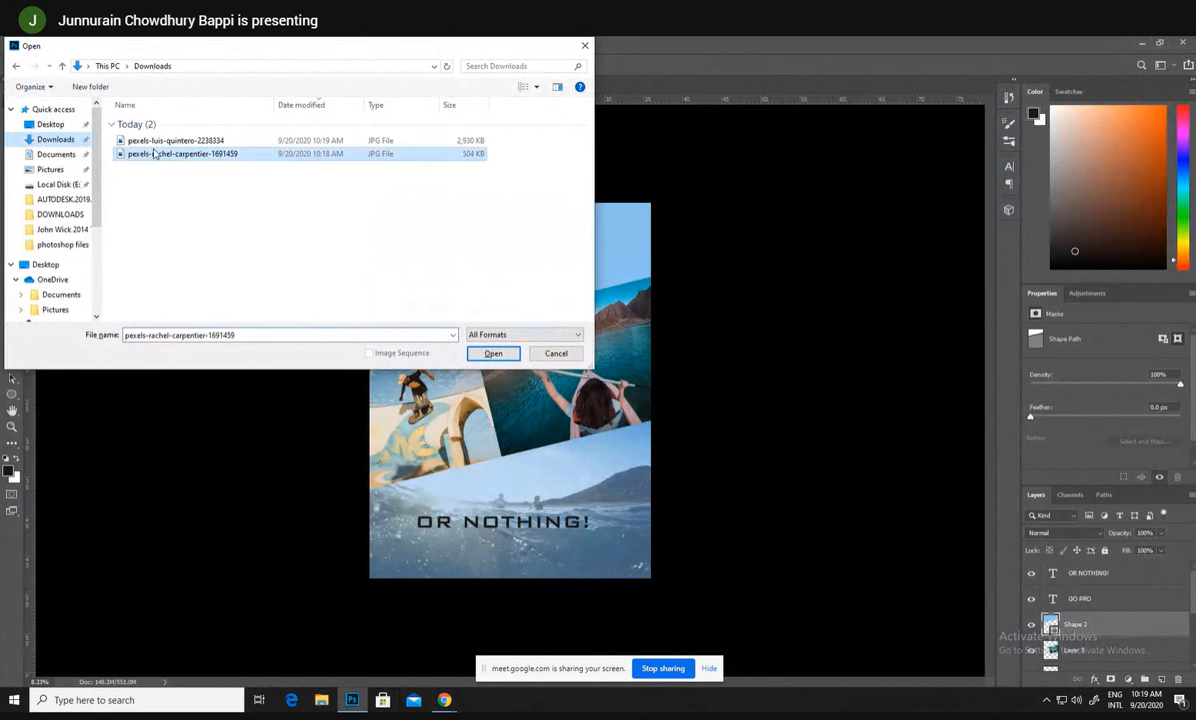
pyautogui.click(160, 142)
pyautogui.click(491, 352)
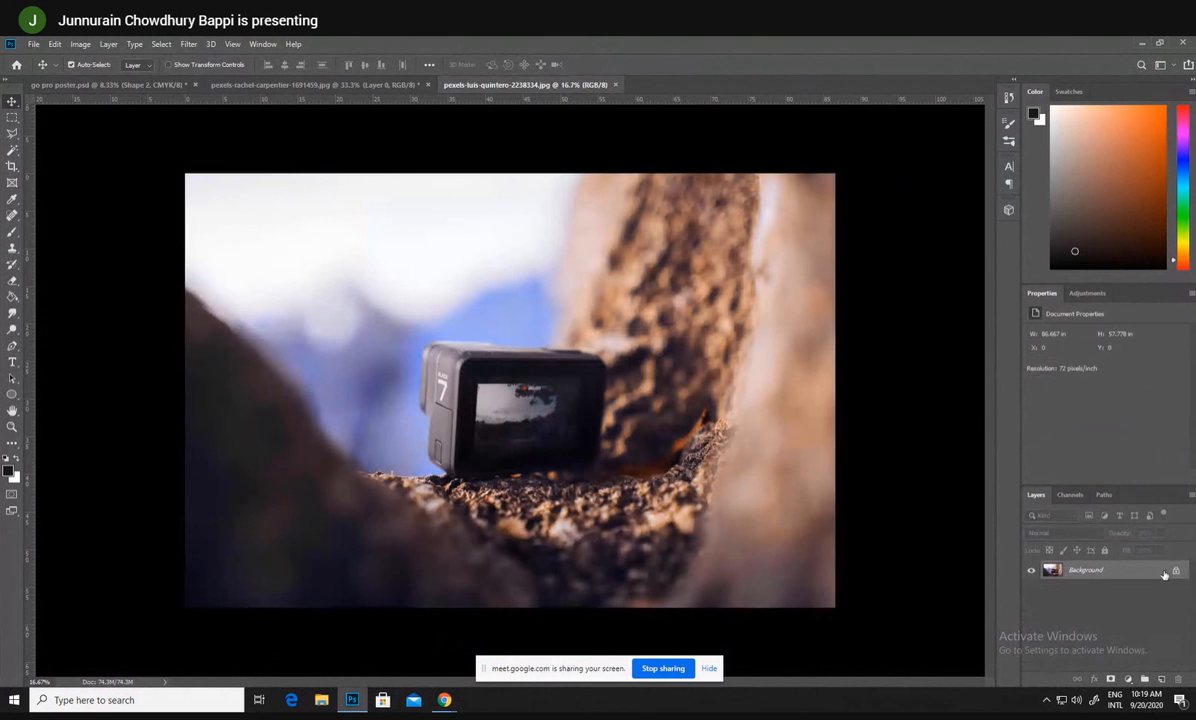
# - Copy the unlocked camera photo into the upper part of the go pro poster and scale it to about 45.59 × 30.39 in
pyautogui.click(1176, 572)
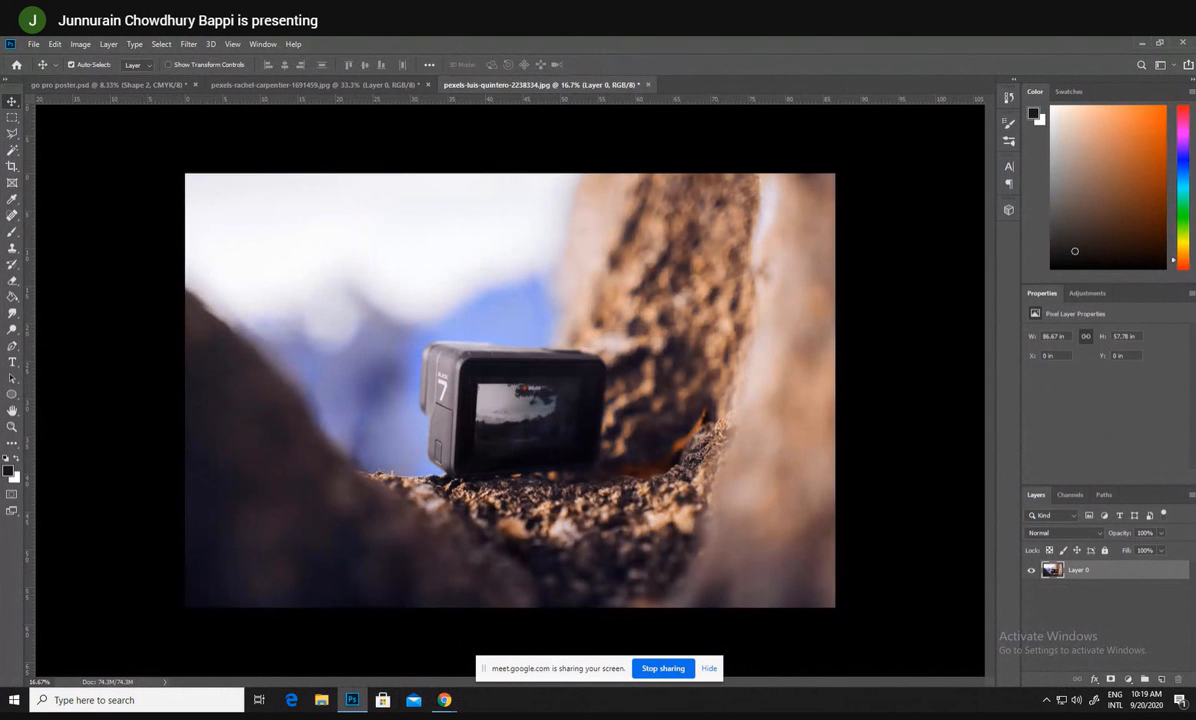
pyautogui.moveTo(662, 336); pyautogui.dragTo(474, 228)
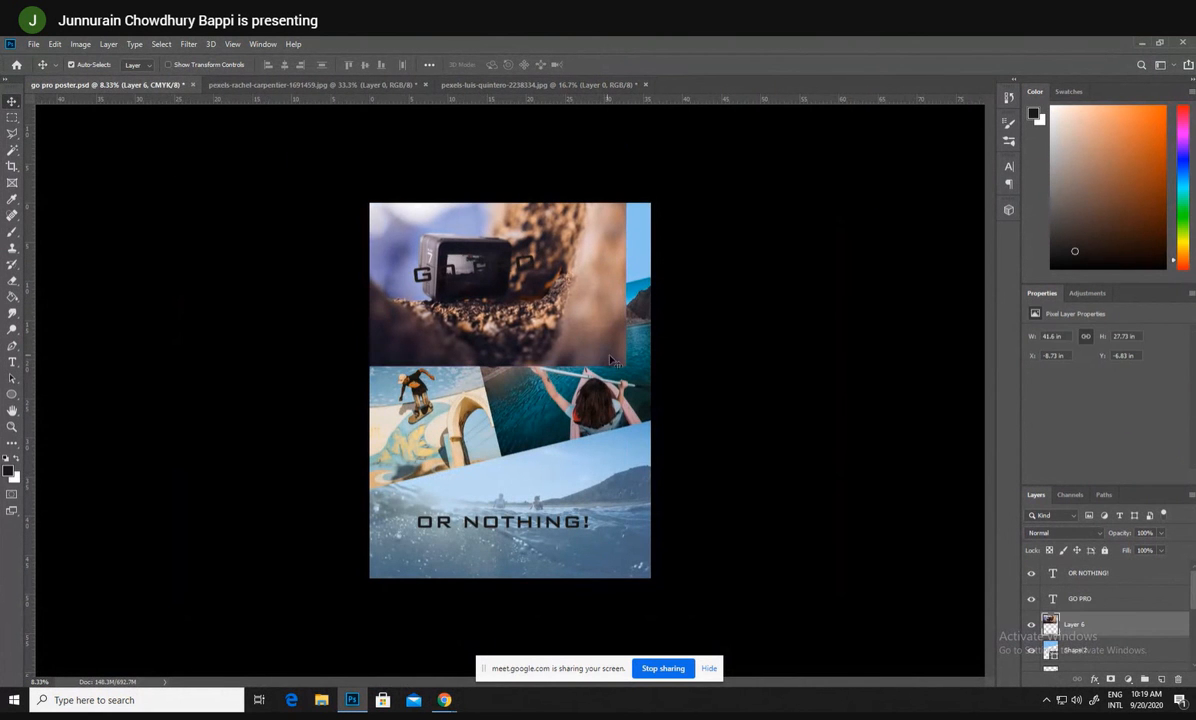
pyautogui.hotkey('ctrl', 't')
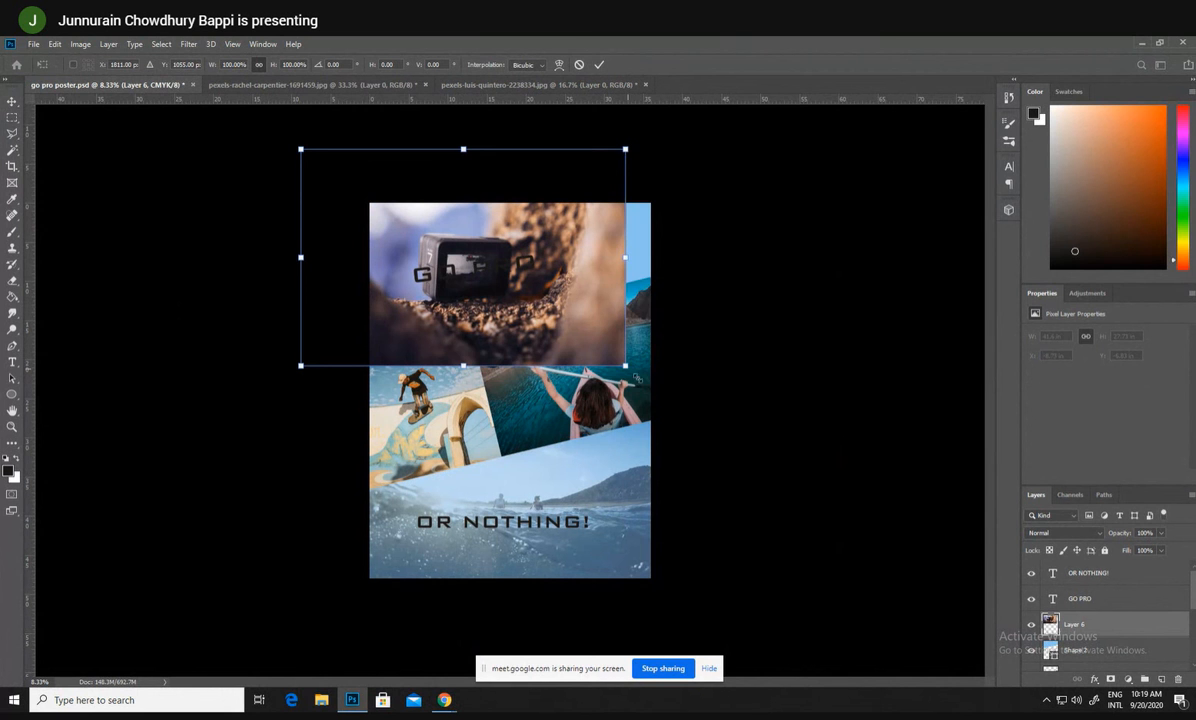
pyautogui.moveTo(627, 366); pyautogui.dragTo(656, 386)
pyautogui.click(8, 101)
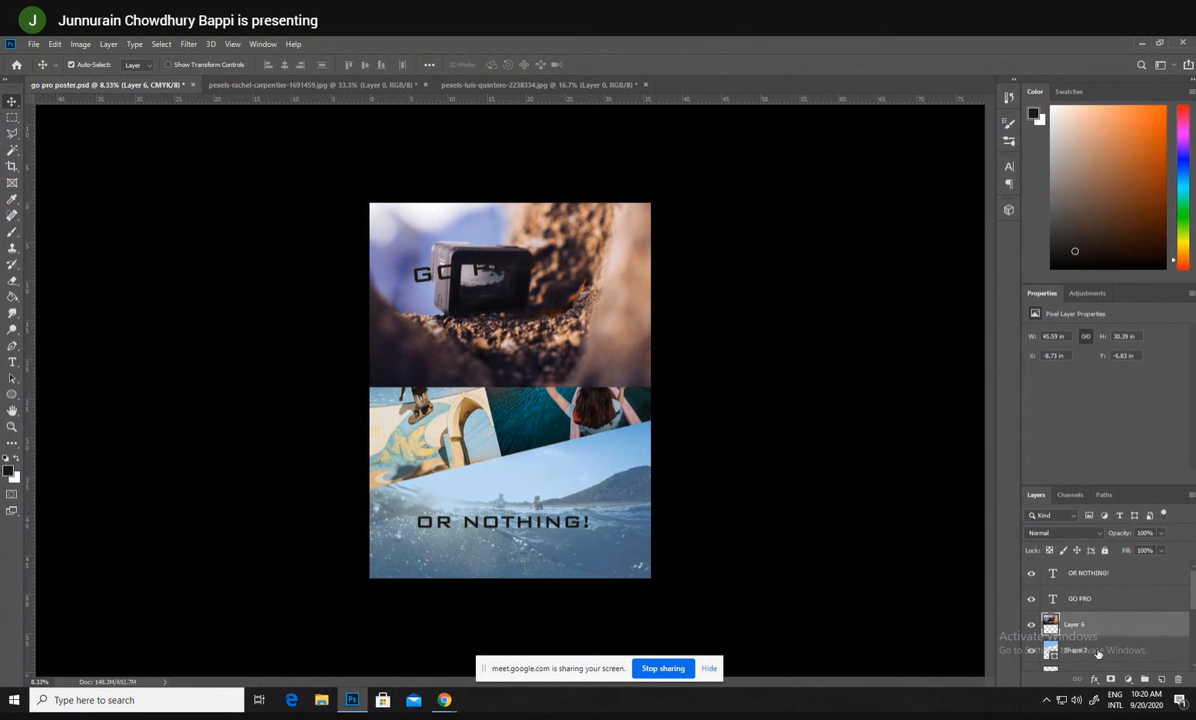
# - Move the camera photo's layer directly beneath Shape 2 and lower Shape 2's opacity to about 58%
pyautogui.scroll(-1, 1100, 621)
pyautogui.moveTo(1087, 603); pyautogui.dragTo(1085, 636)
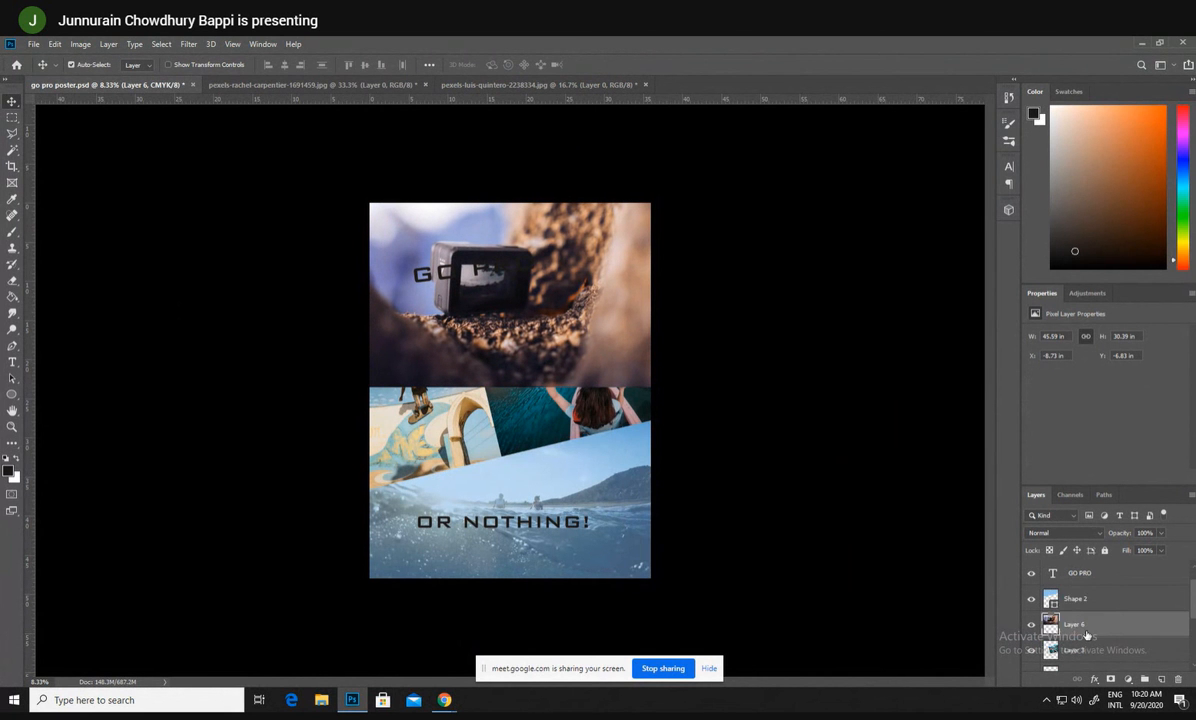
pyautogui.click(545, 229)
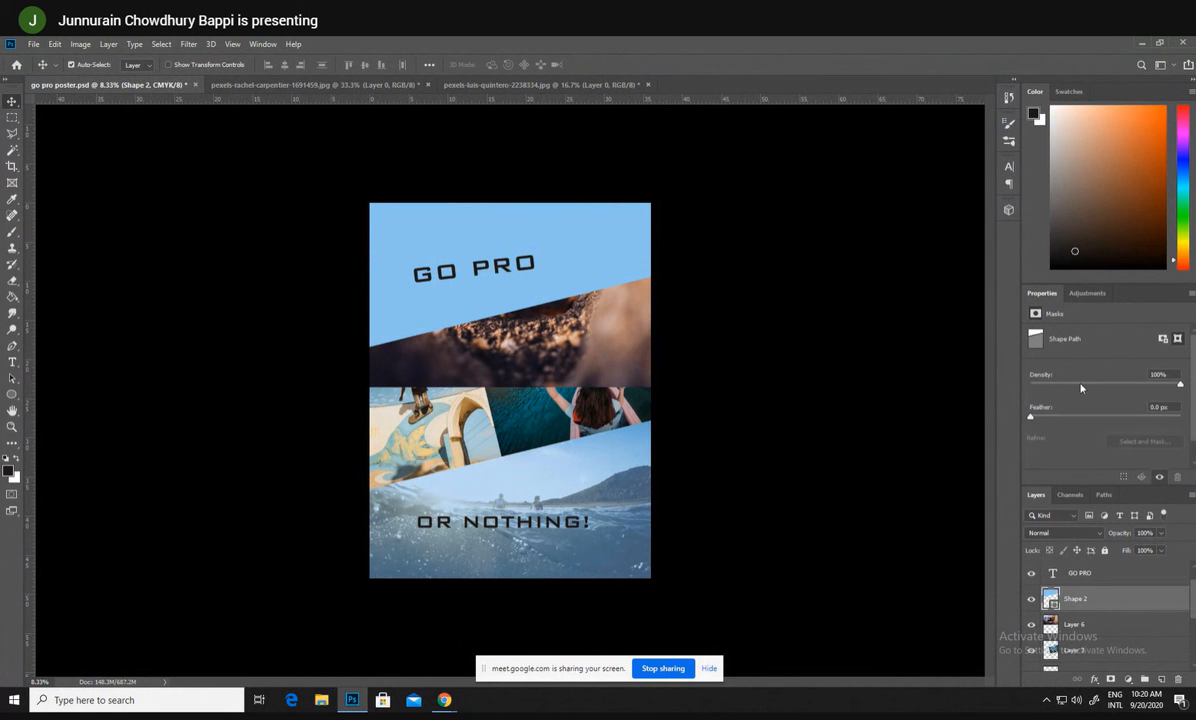
pyautogui.click(1161, 533)
pyautogui.moveTo(1163, 548); pyautogui.dragTo(1137, 549)
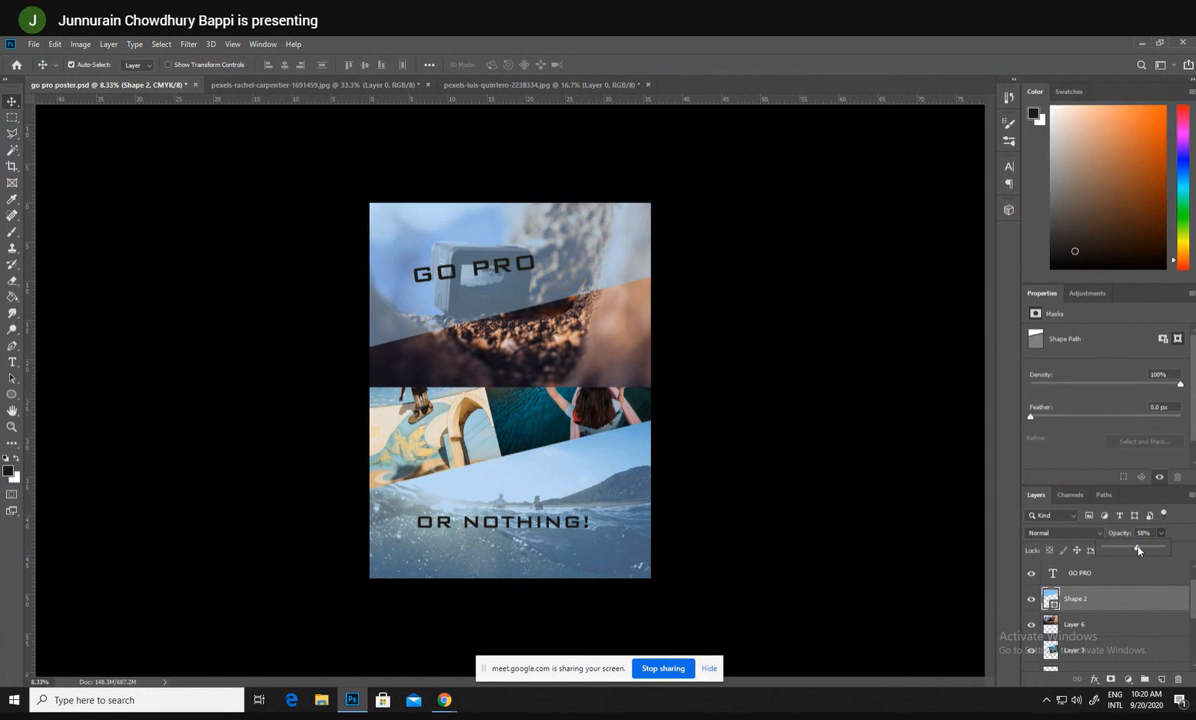
pyautogui.click(593, 352)
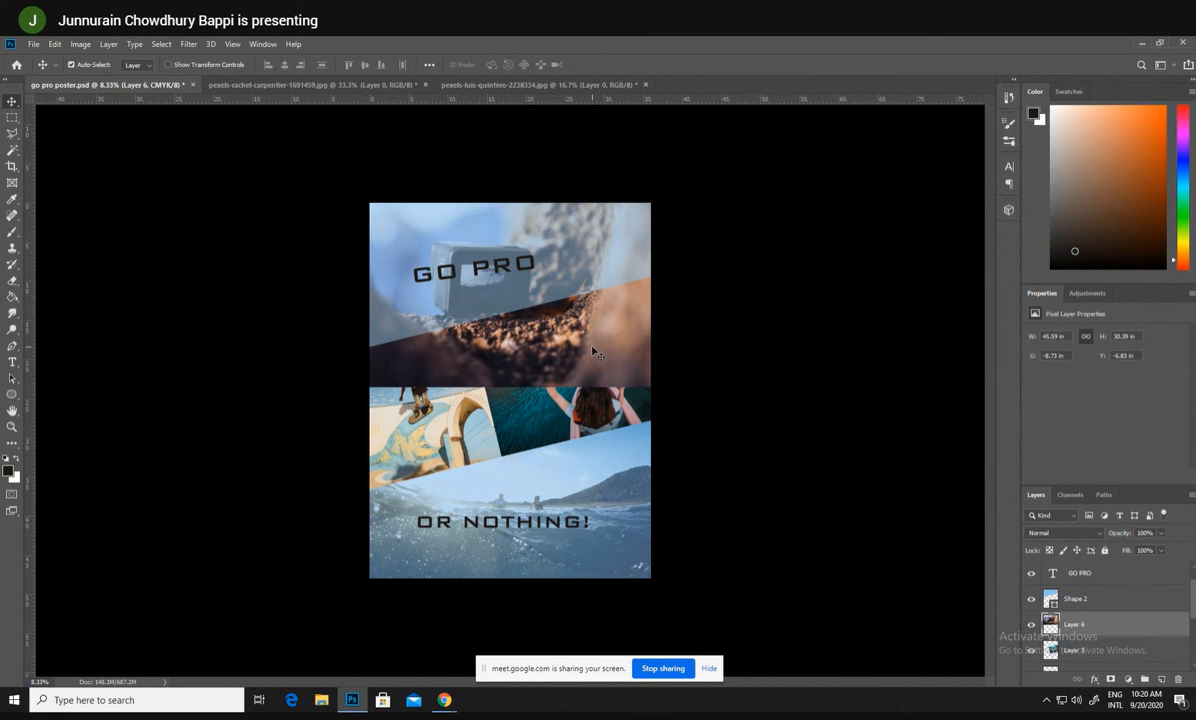
pyautogui.click(545, 690)
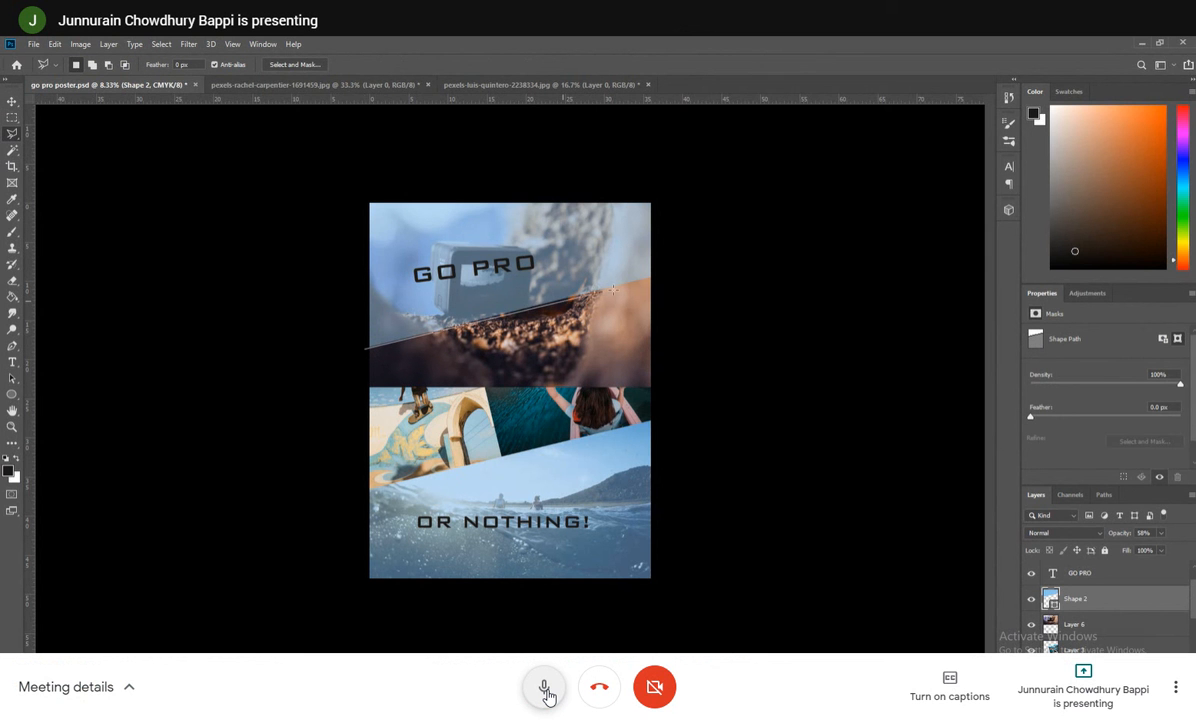
pyautogui.click(545, 688)
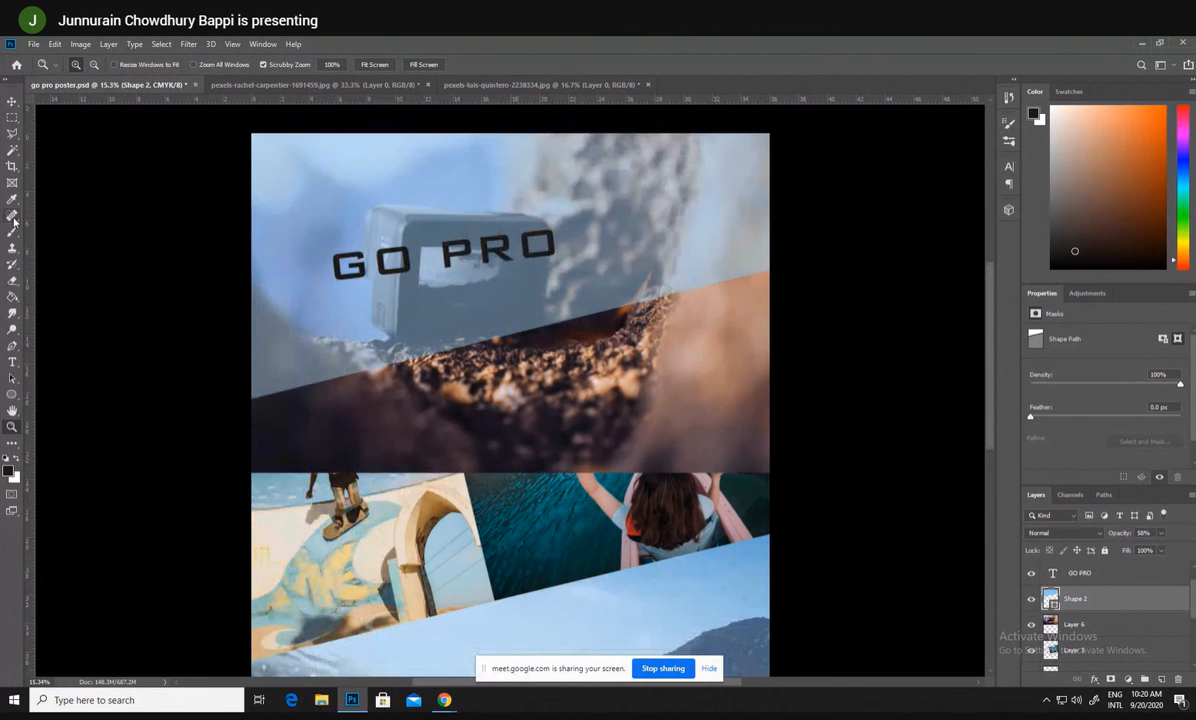
# - Delete the part of the camera photo below the blue shape's slanted edge using a Polygonal Lasso selection, and deselect
pyautogui.click(11, 133)
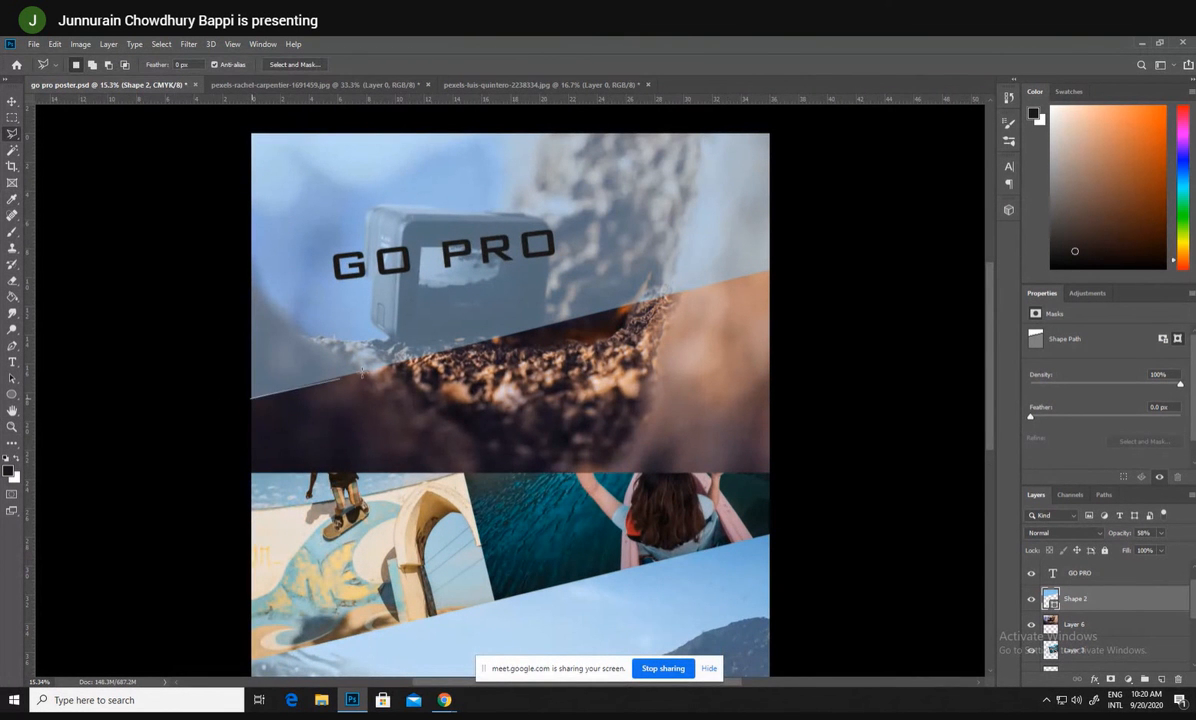
pyautogui.click(792, 264)
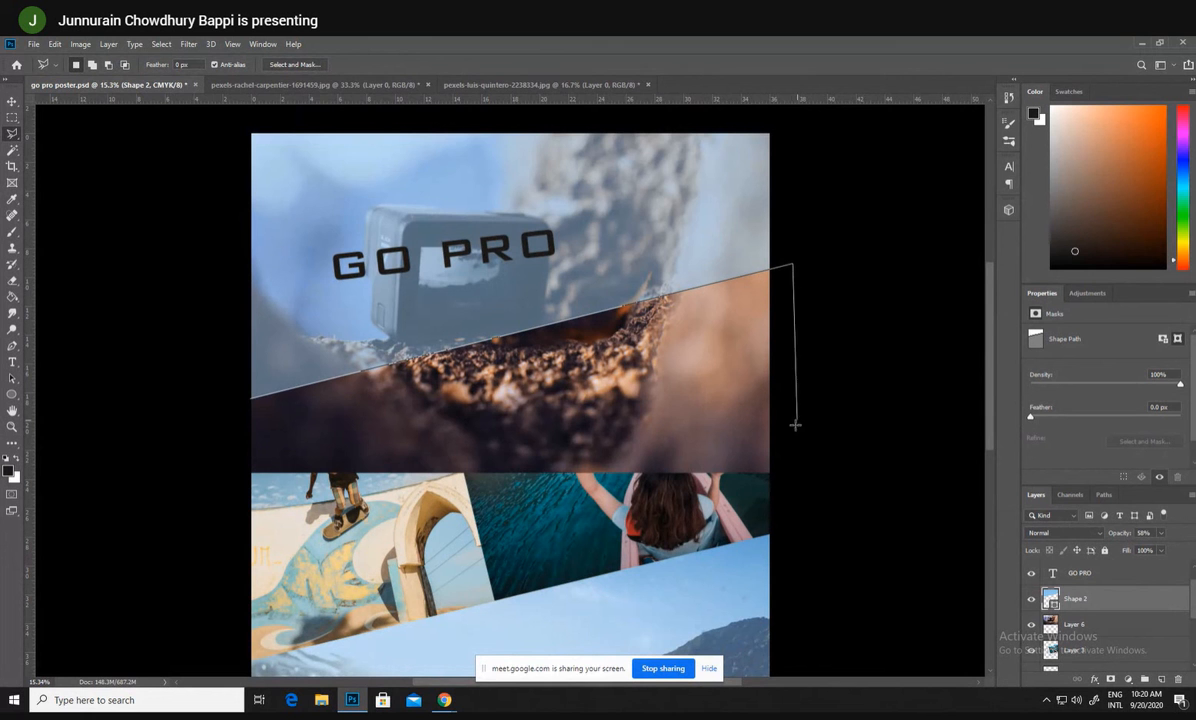
pyautogui.click(792, 487)
pyautogui.click(216, 482)
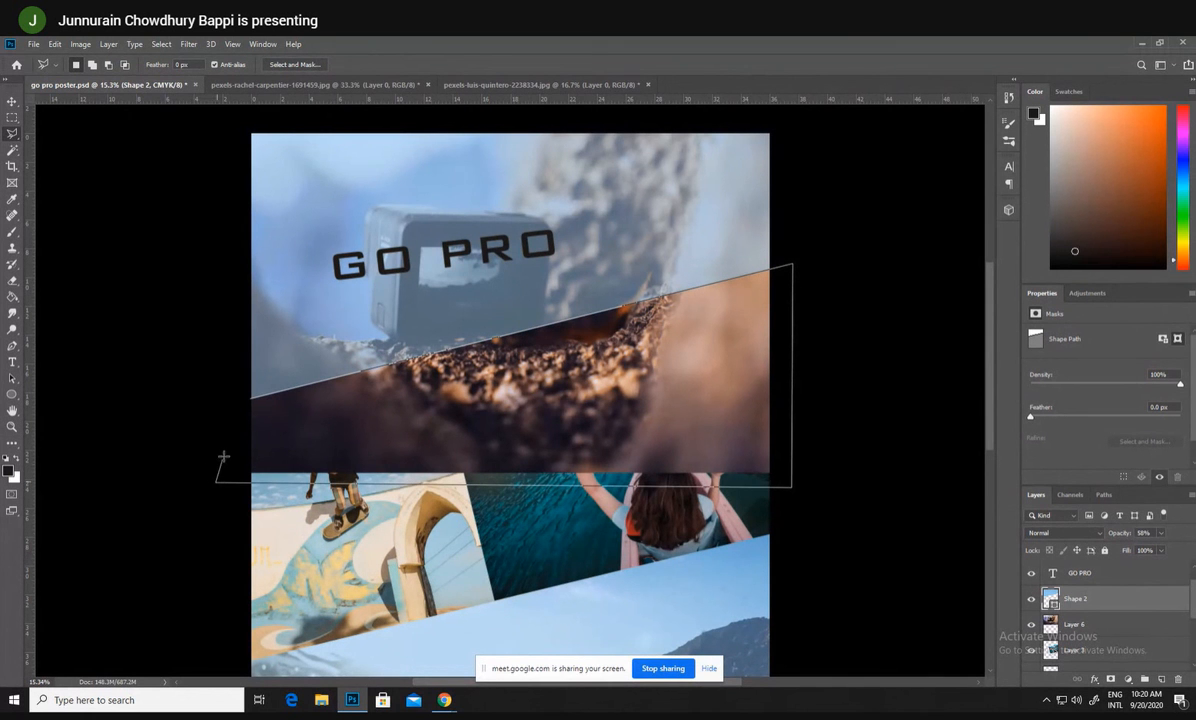
pyautogui.click(251, 396)
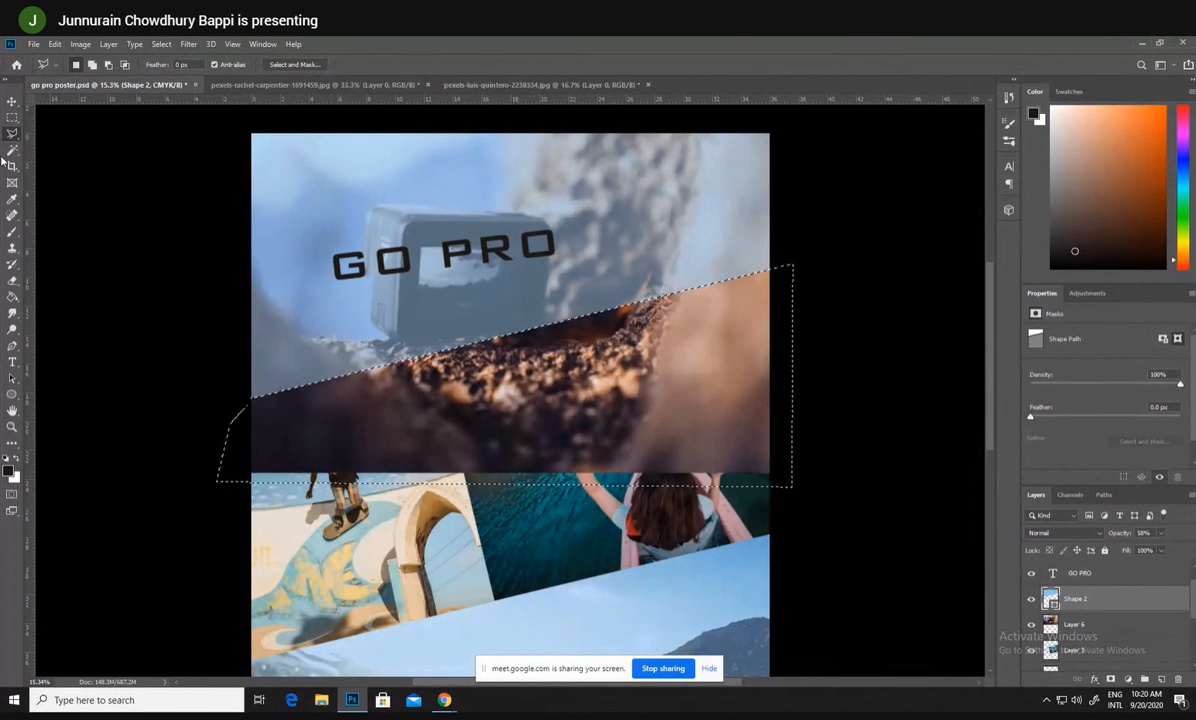
pyautogui.click(1097, 627)
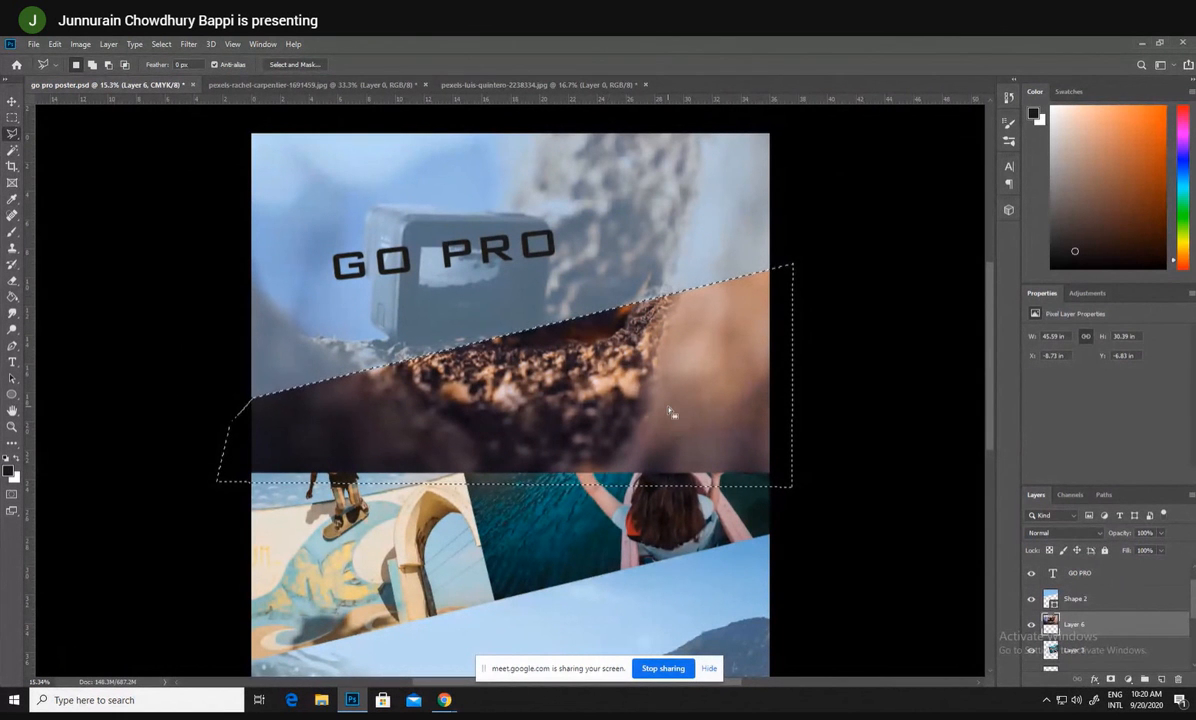
pyautogui.press('Delete')
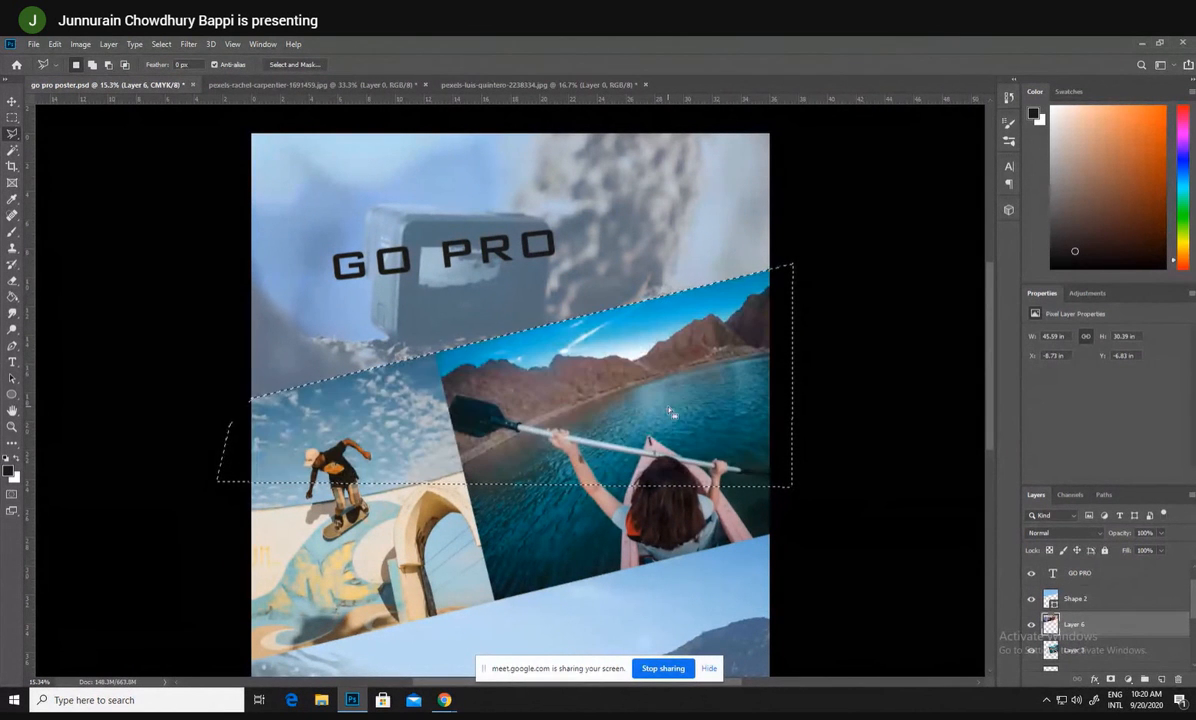
pyautogui.hotkey('ctrl', 'd')
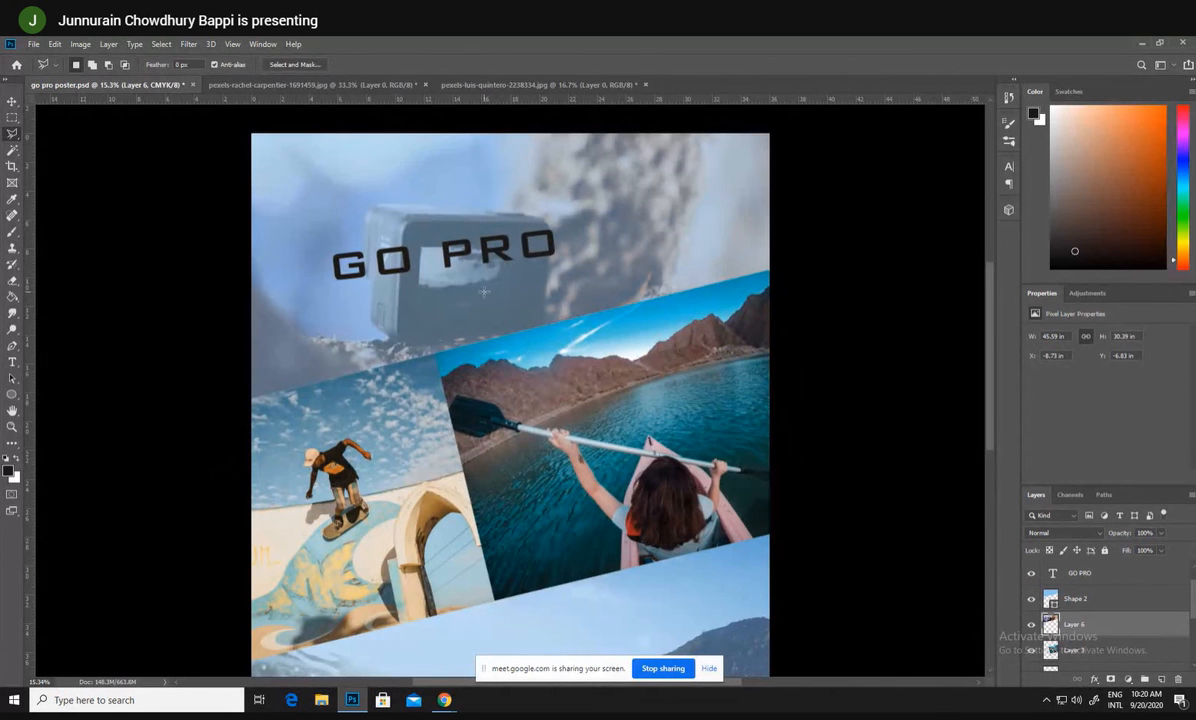
# - Recolor the entire GO PRO text at the top of the poster to white
pyautogui.press('z')
pyautogui.moveTo(470, 325)
pyautogui.mouseDown()
pyautogui.moveTo(420, 325)
pyautogui.moveTo(462, 325)
pyautogui.mouseUp()
pyautogui.moveTo(424, 248)
pyautogui.mouseDown()
pyautogui.moveTo(455, 248)
pyautogui.moveTo(425, 250)
pyautogui.moveTo(435, 255)
pyautogui.mouseUp()
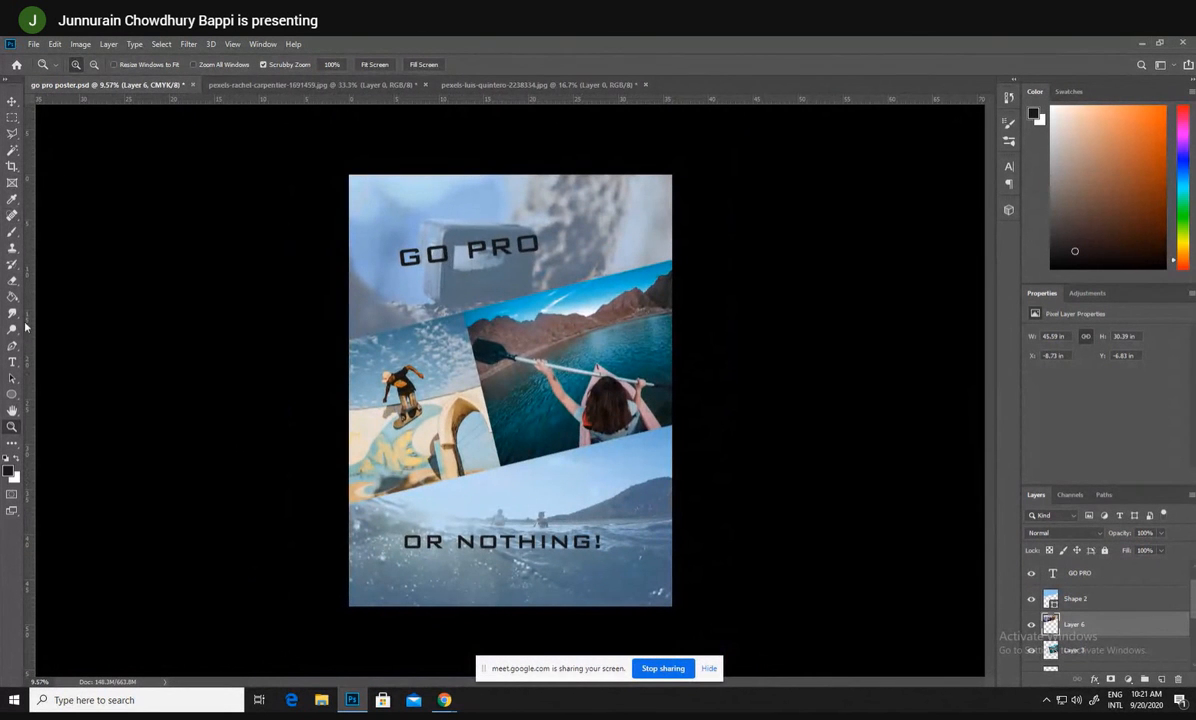
pyautogui.click(12, 362)
pyautogui.click(470, 250)
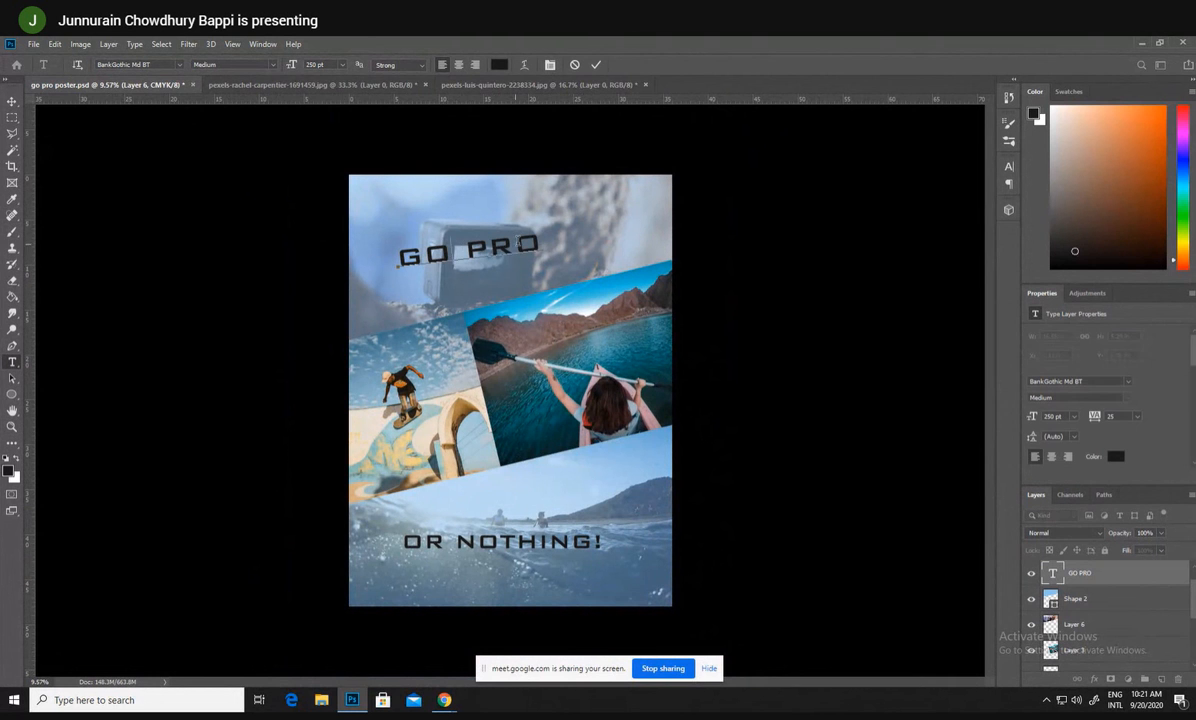
pyautogui.hotkey('ctrl', 'a')
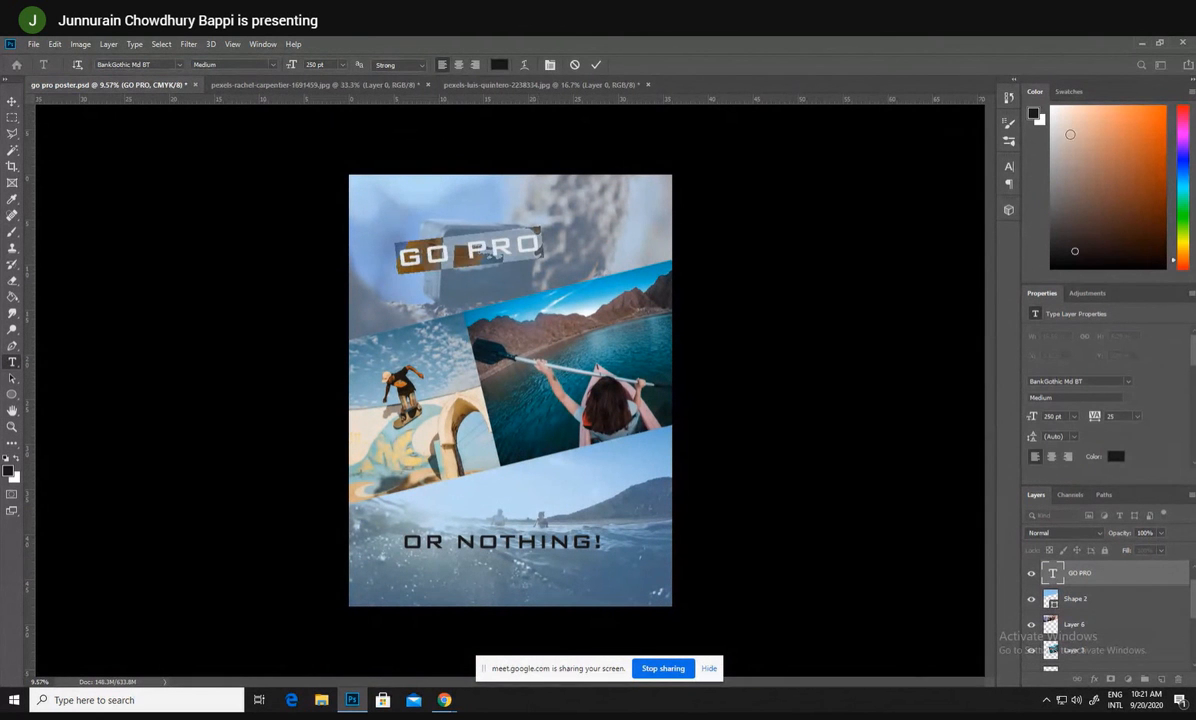
pyautogui.moveTo(1070, 134); pyautogui.dragTo(1042, 99)
pyautogui.click(12, 102)
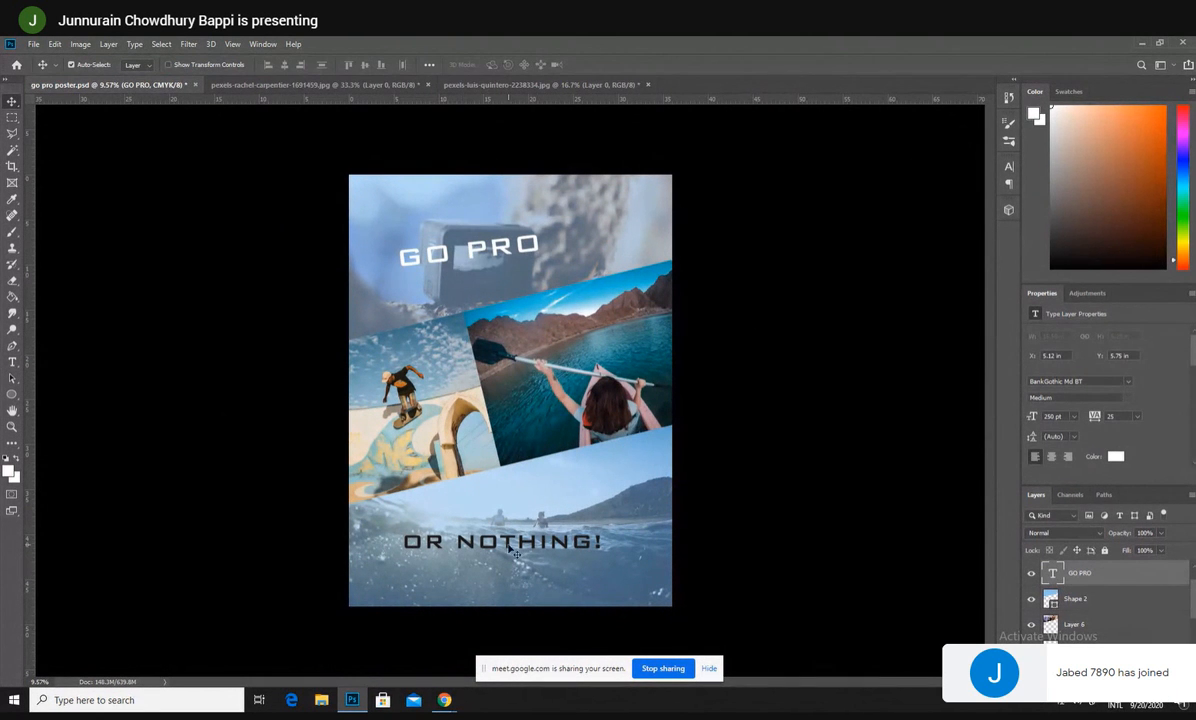
# - Select the OR NOTHING! text at the bottom of the poster for editing
pyautogui.click(12, 362)
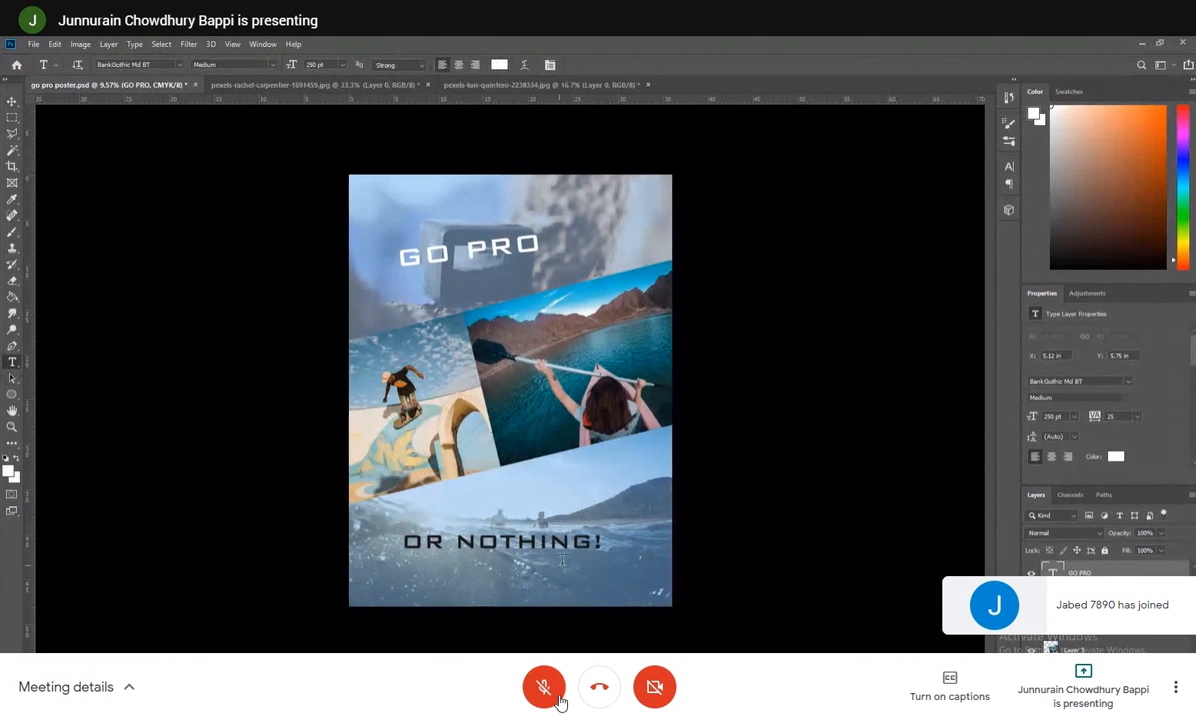
pyautogui.click(601, 544)
pyautogui.click(541, 699)
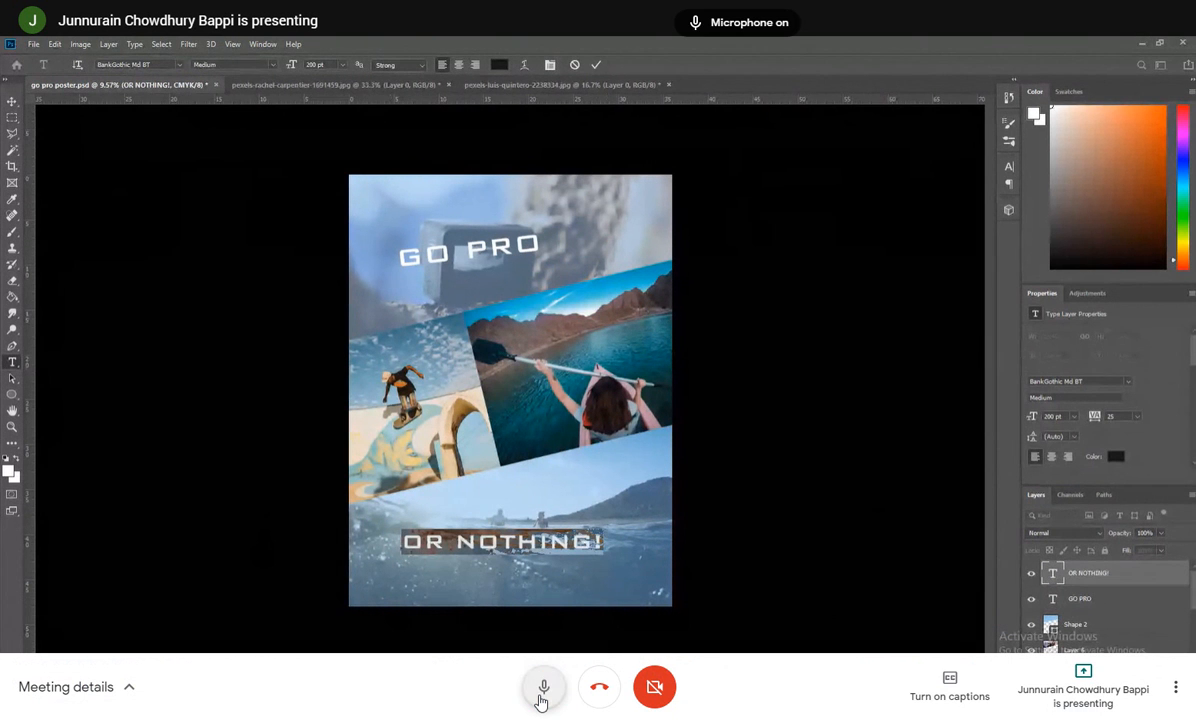
pyautogui.click(541, 699)
pyautogui.click(541, 699)
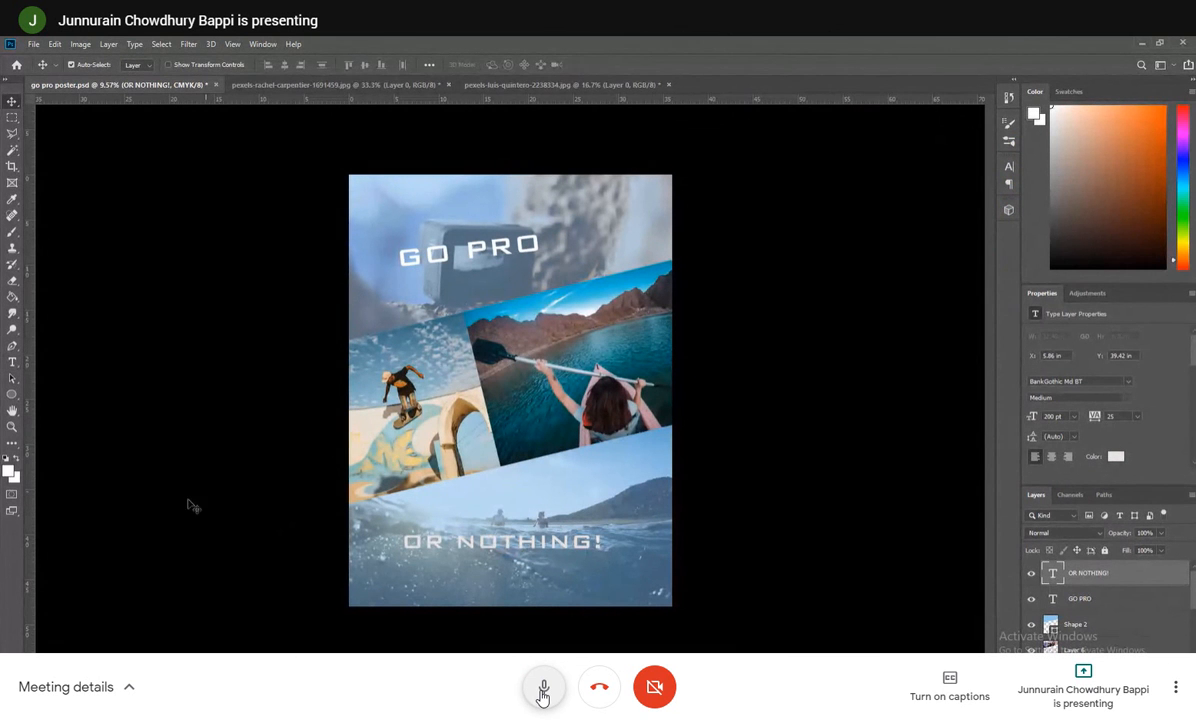
pyautogui.click(542, 692)
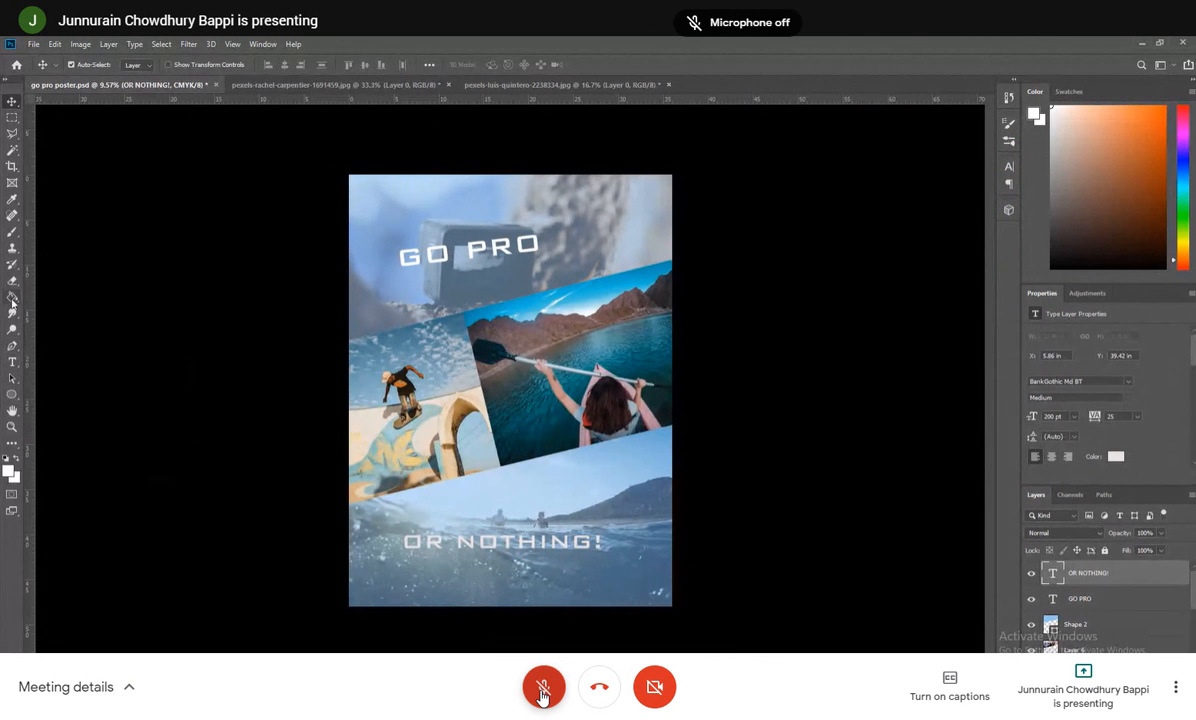
pyautogui.click(542, 692)
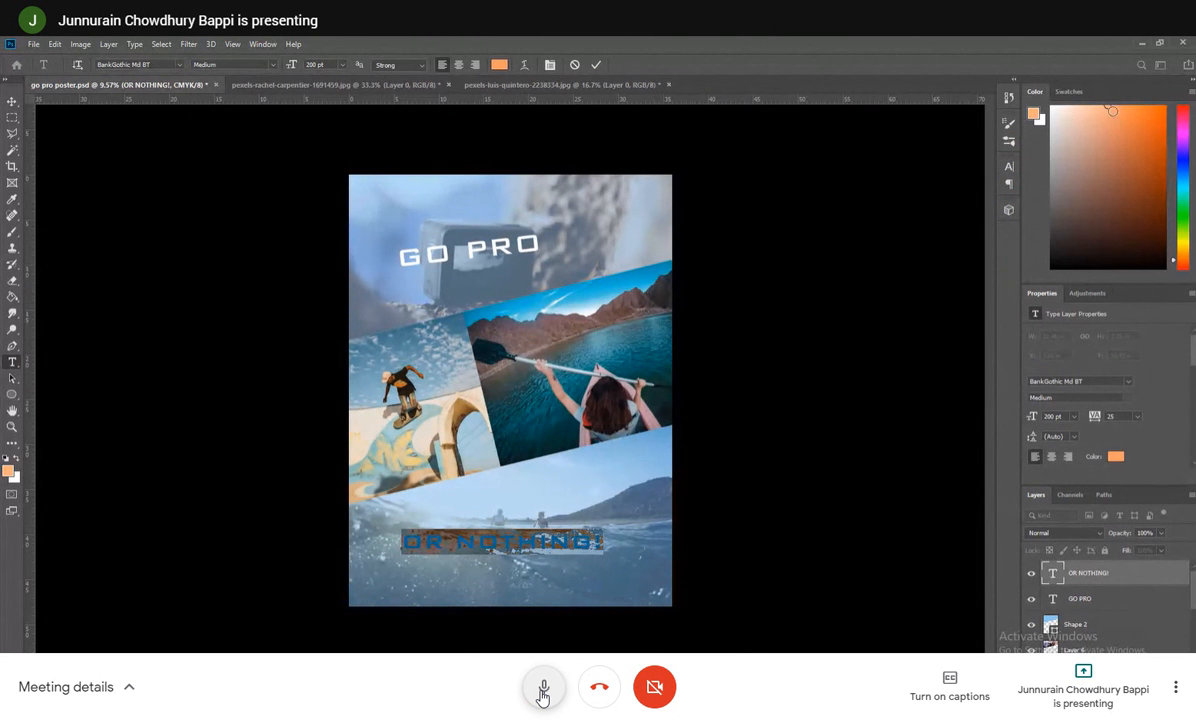
pyautogui.click(543, 690)
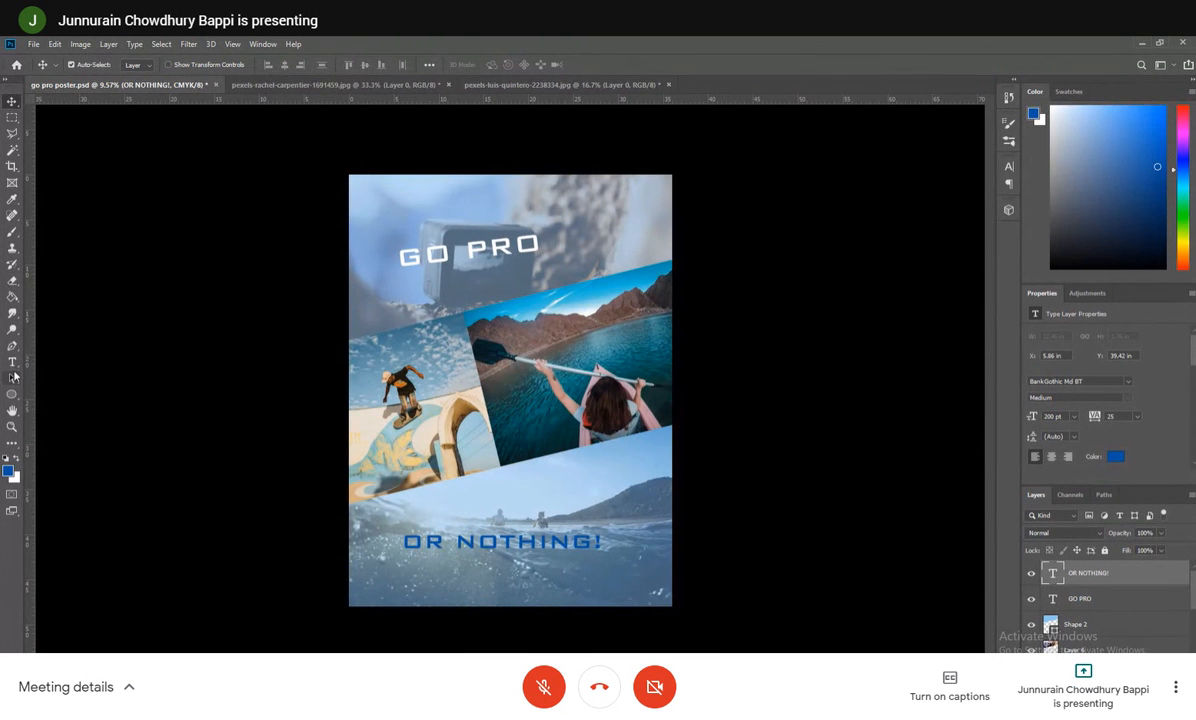
# - Recolor the entire OR NOTHING! text to a muted brownish red
pyautogui.click(12, 362)
pyautogui.click(477, 541)
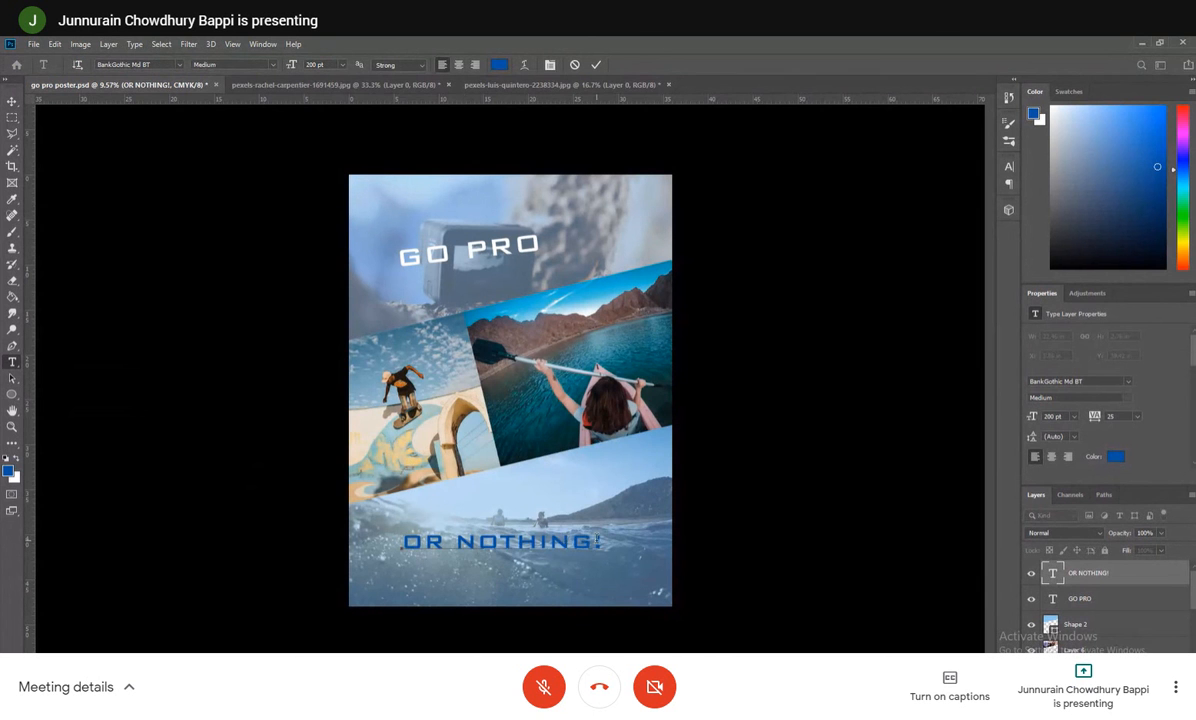
pyautogui.moveTo(601, 541); pyautogui.dragTo(235, 560)
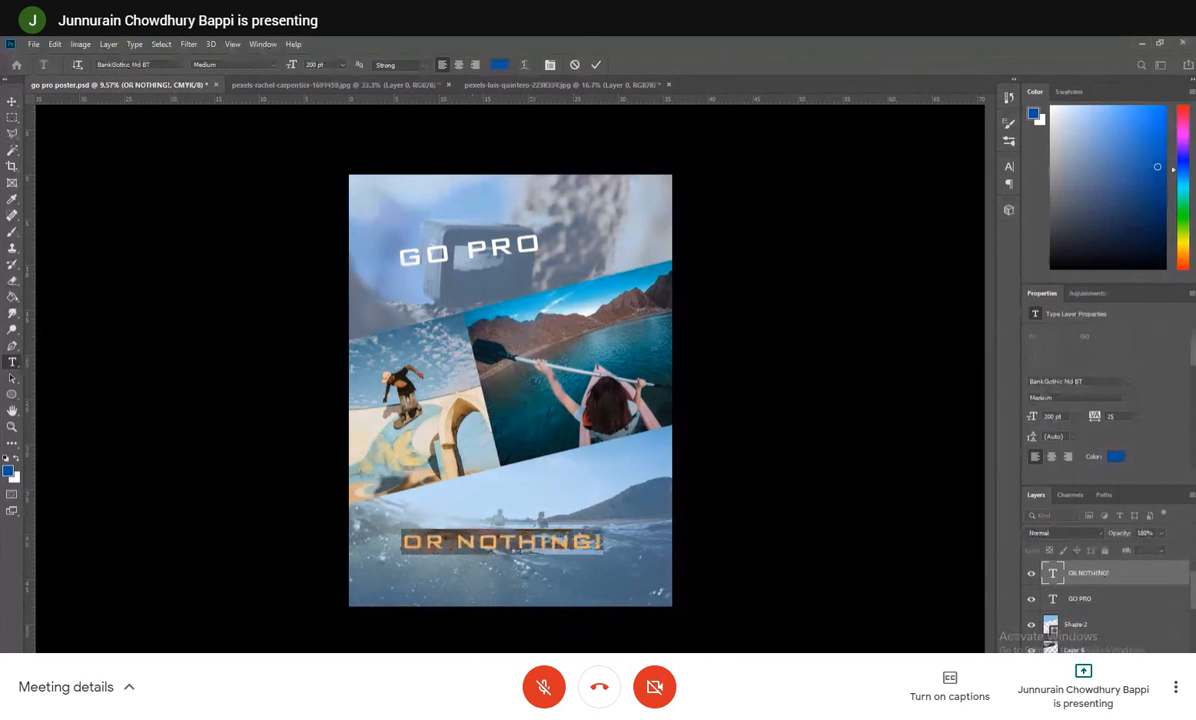
pyautogui.moveTo(1184, 256); pyautogui.dragTo(1181, 269)
pyautogui.moveTo(1134, 182); pyautogui.dragTo(1110, 187)
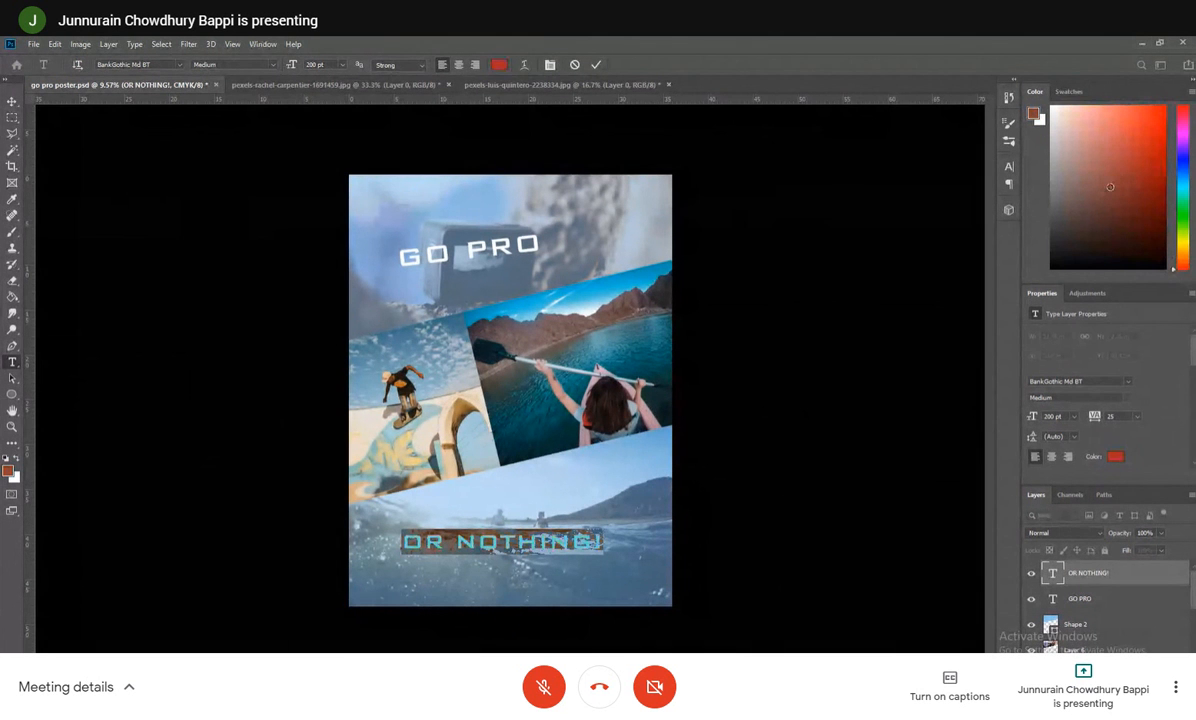
pyautogui.click(12, 101)
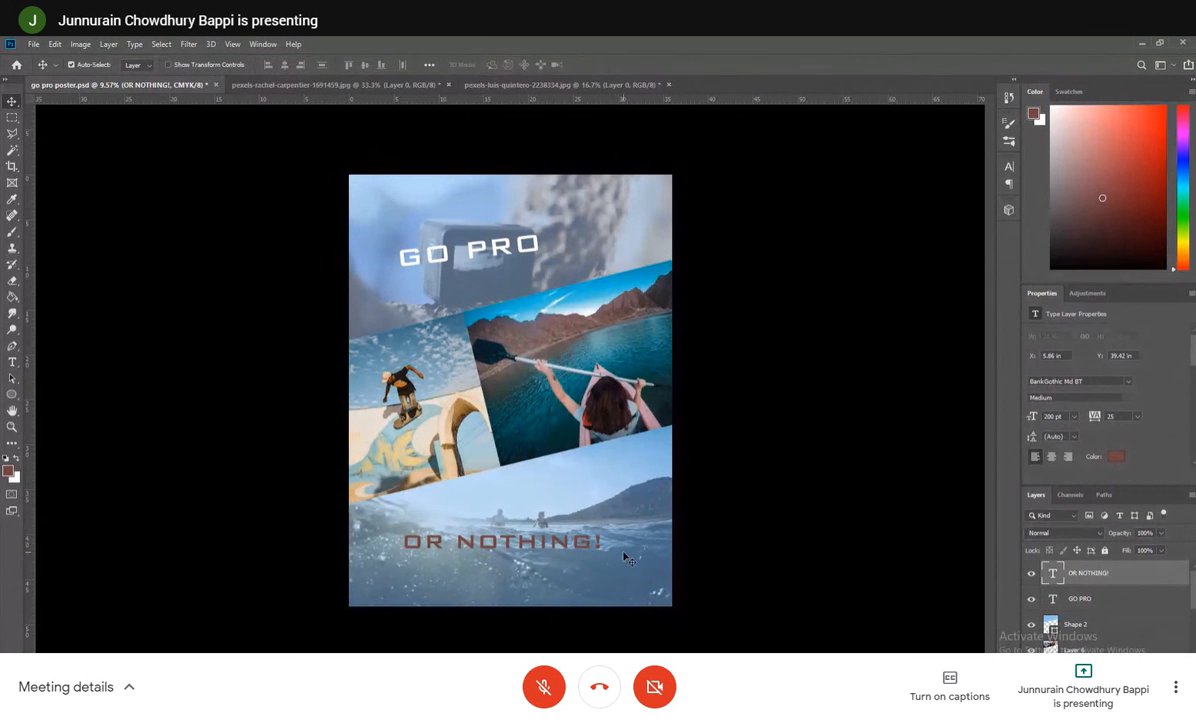
# - Duplicate the OR NOTHING! text layer and hide the original layer beneath the copy
pyautogui.click(12, 362)
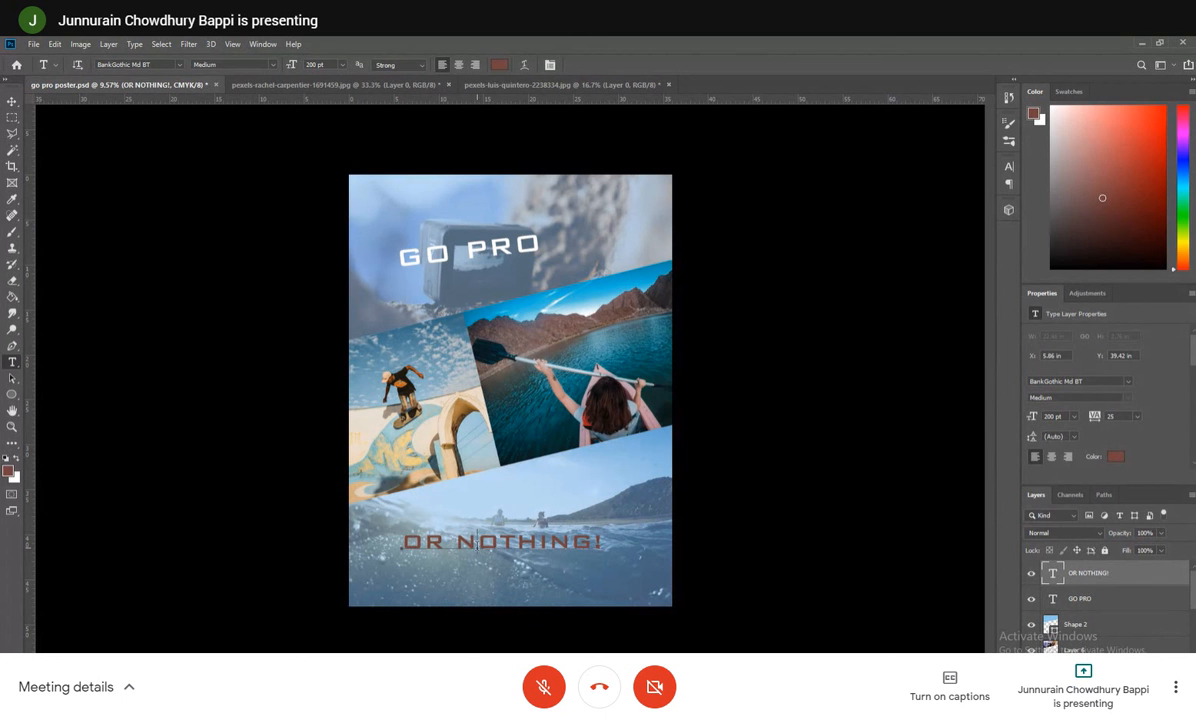
pyautogui.click(476, 541)
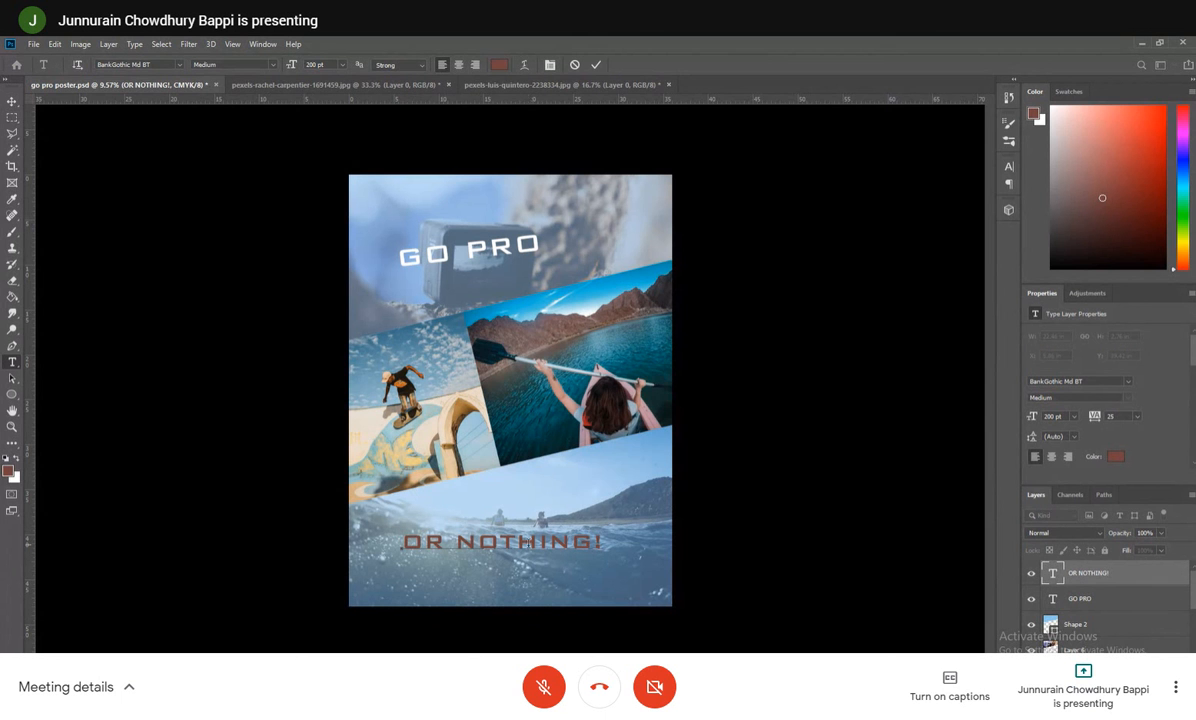
pyautogui.click(1133, 597)
pyautogui.click(1120, 576)
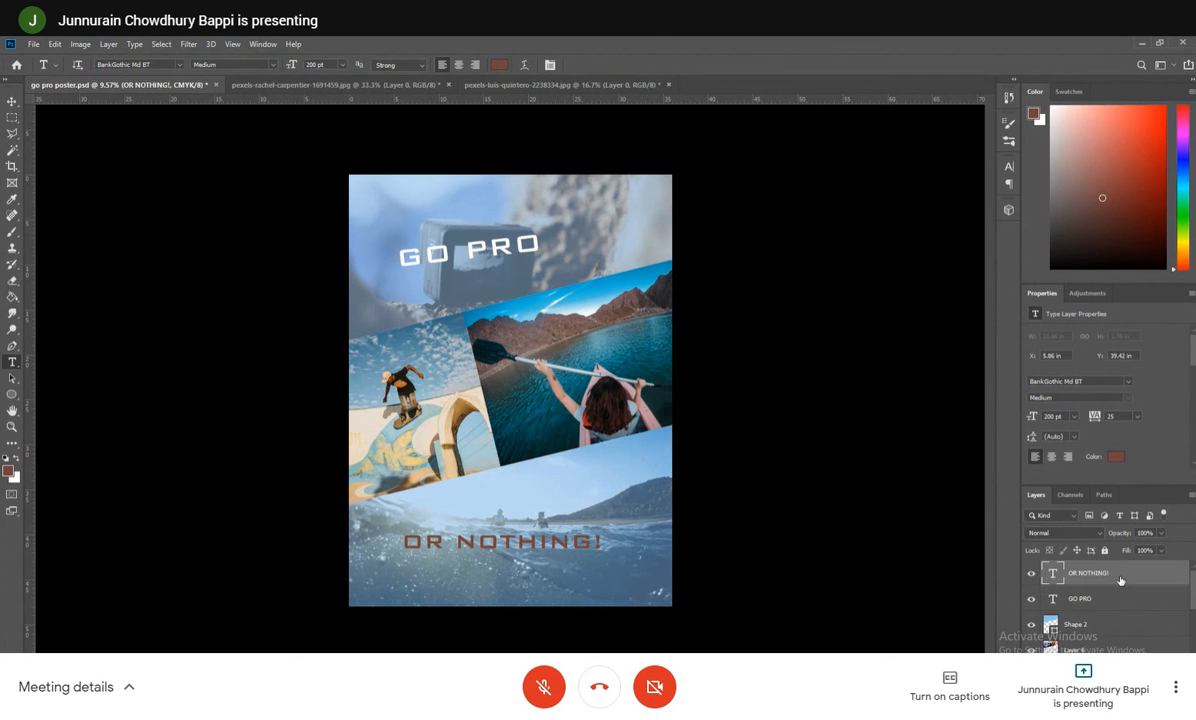
pyautogui.hotkey('ctrl', 'j')
pyautogui.click(1052, 607)
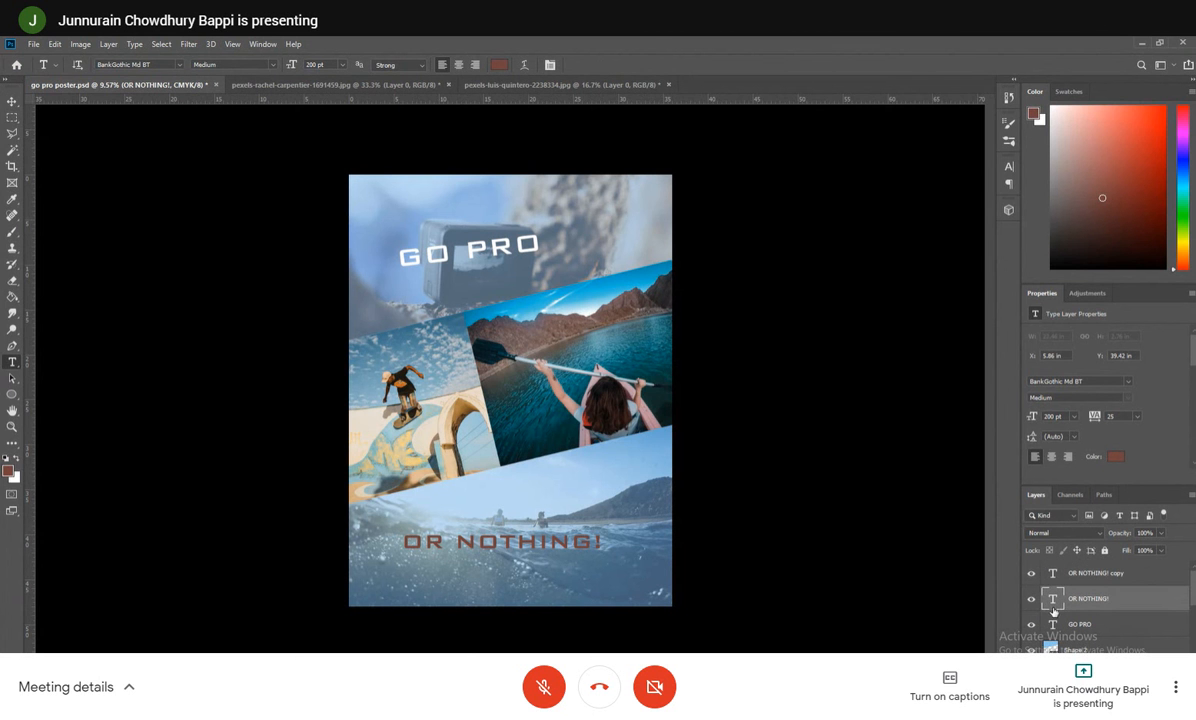
pyautogui.click(1031, 600)
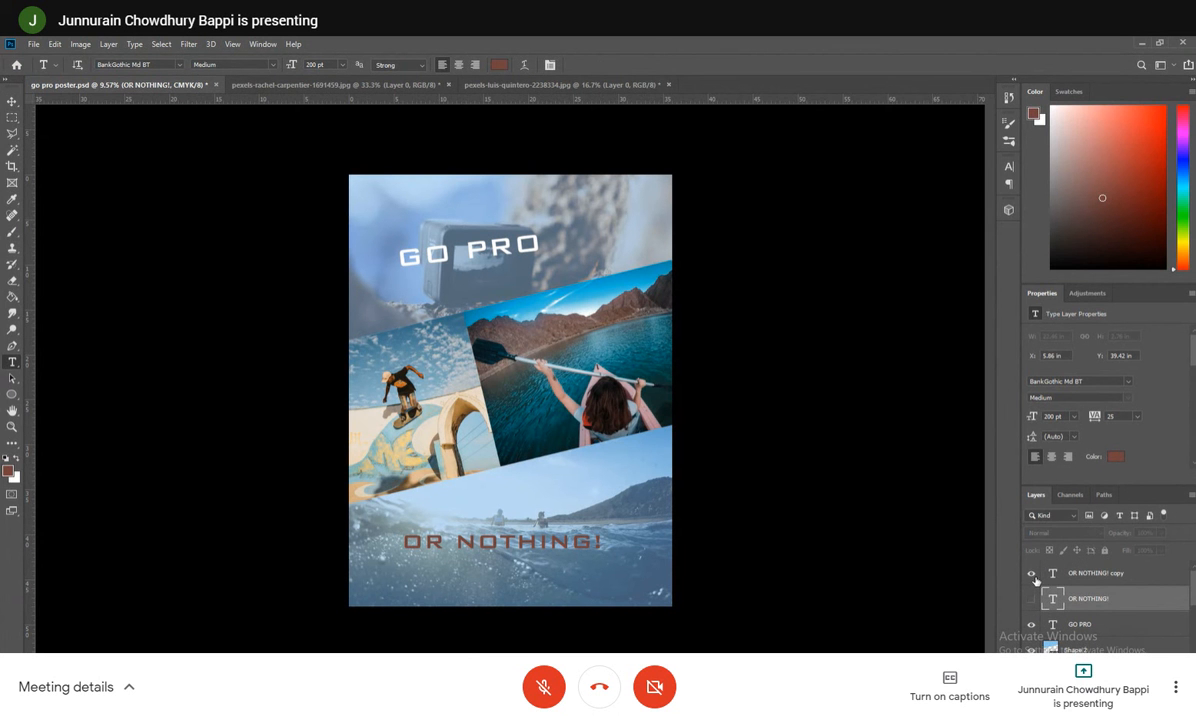